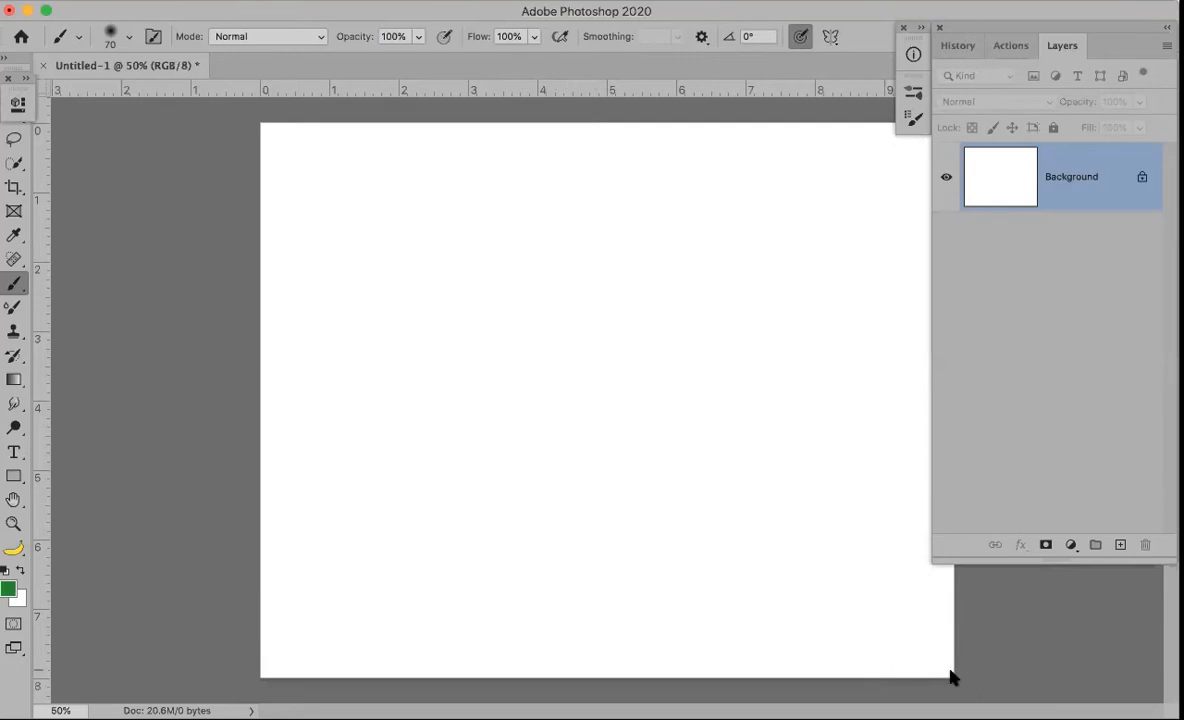
Return to Photoshop and show the saved brush tool presets list, including Santa Dust
key(super+Tab)
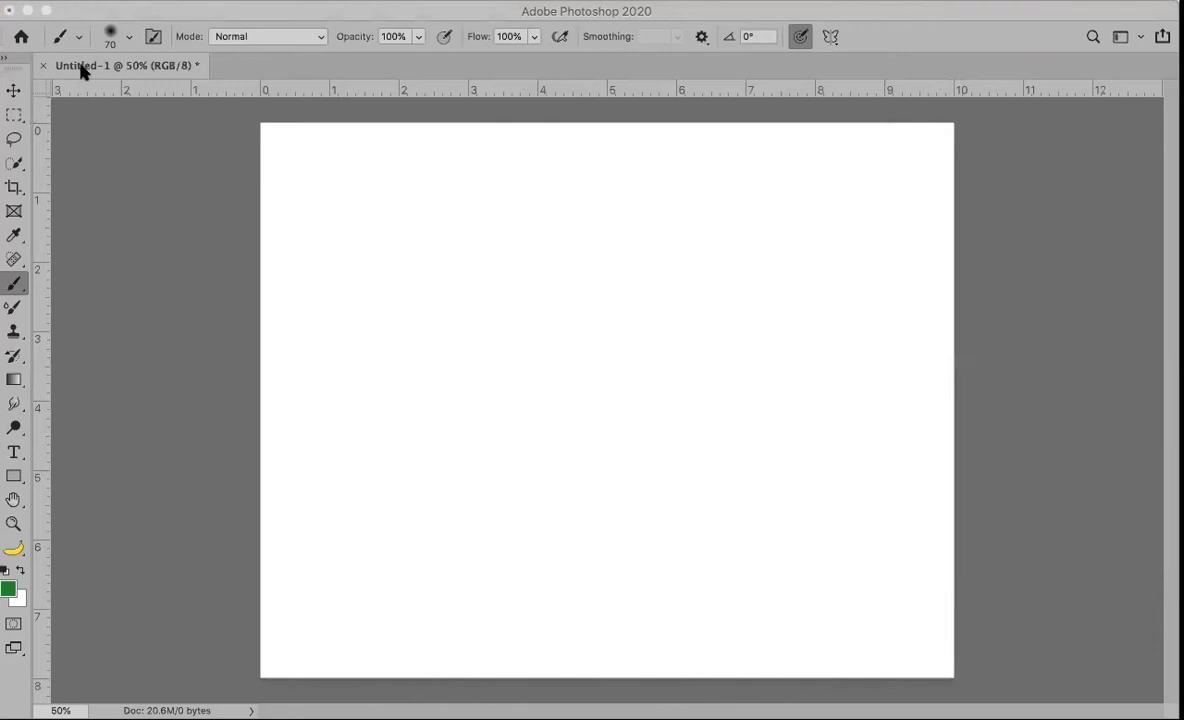
click(103, 104)
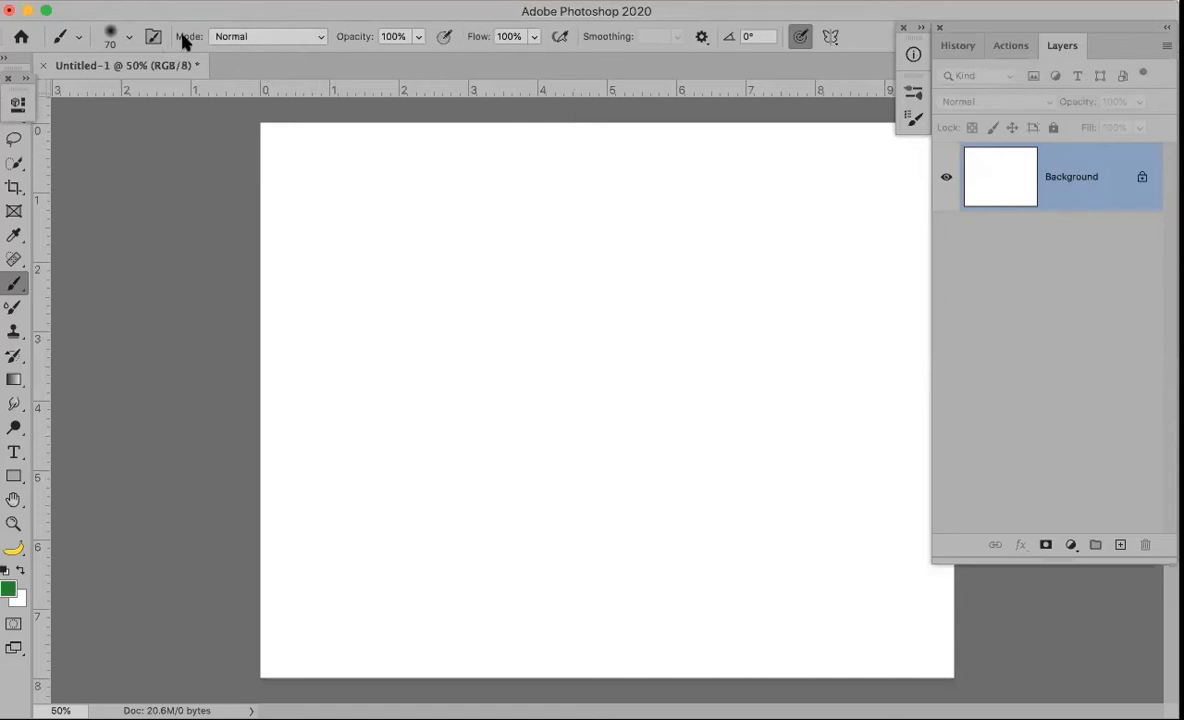
click(114, 38)
click(114, 38)
click(80, 38)
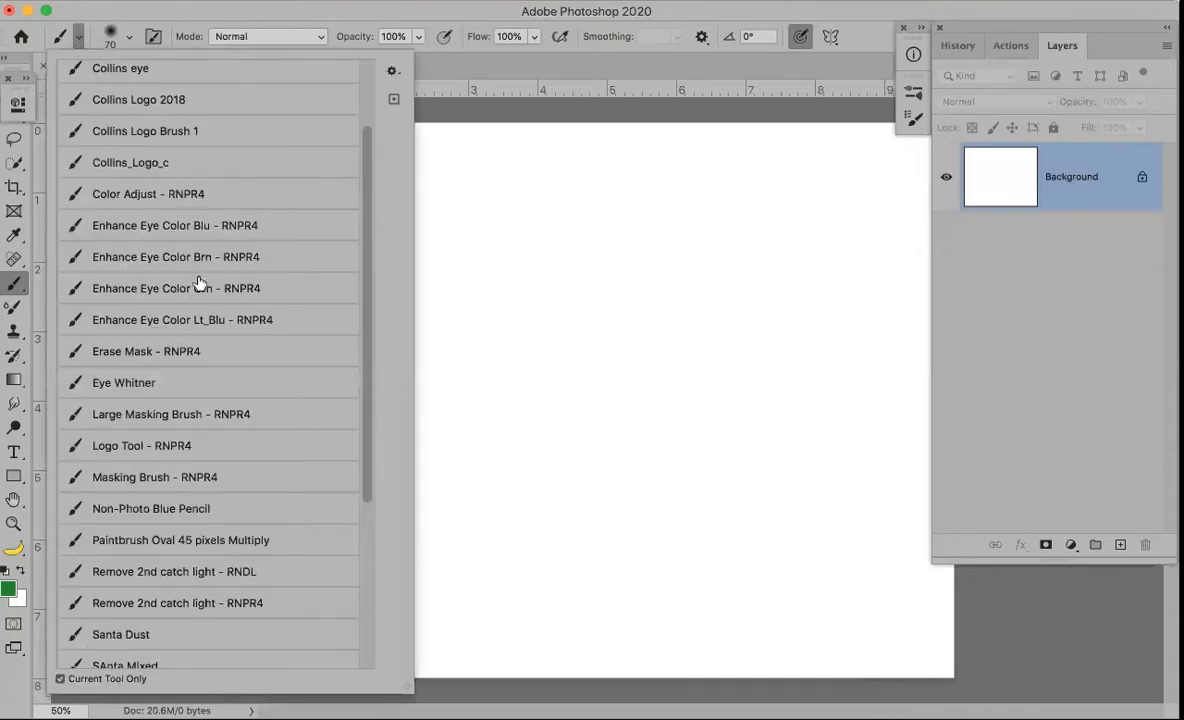
click(80, 38)
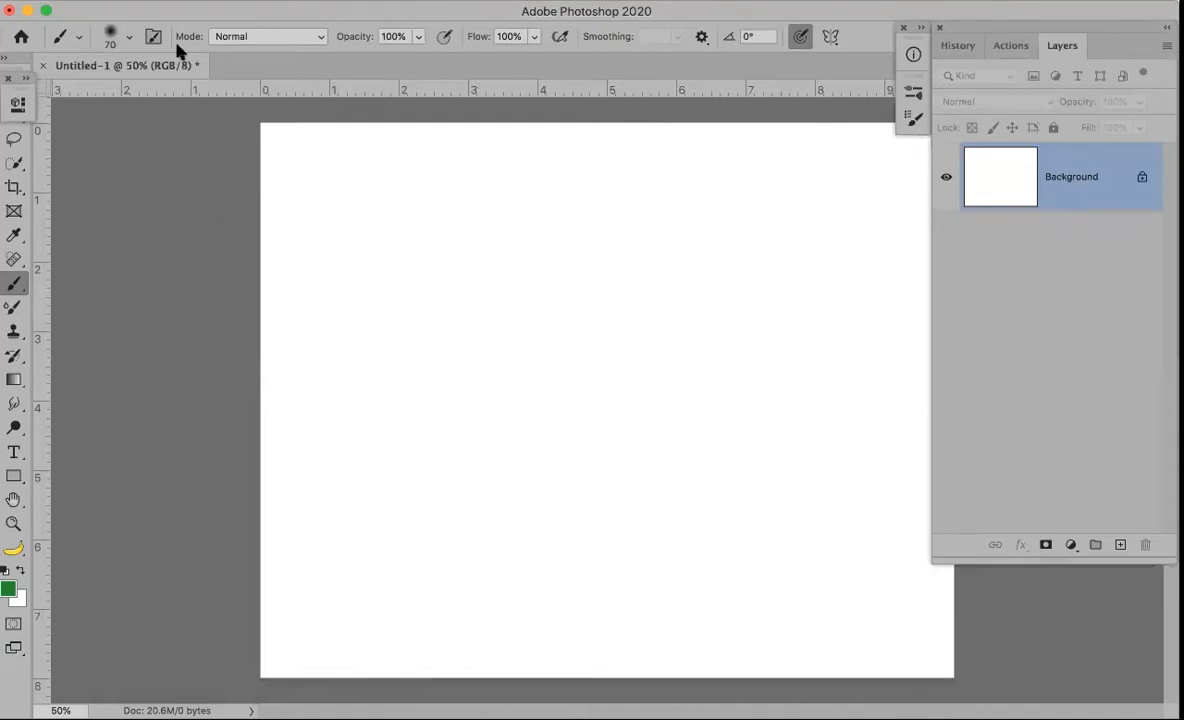
click(116, 37)
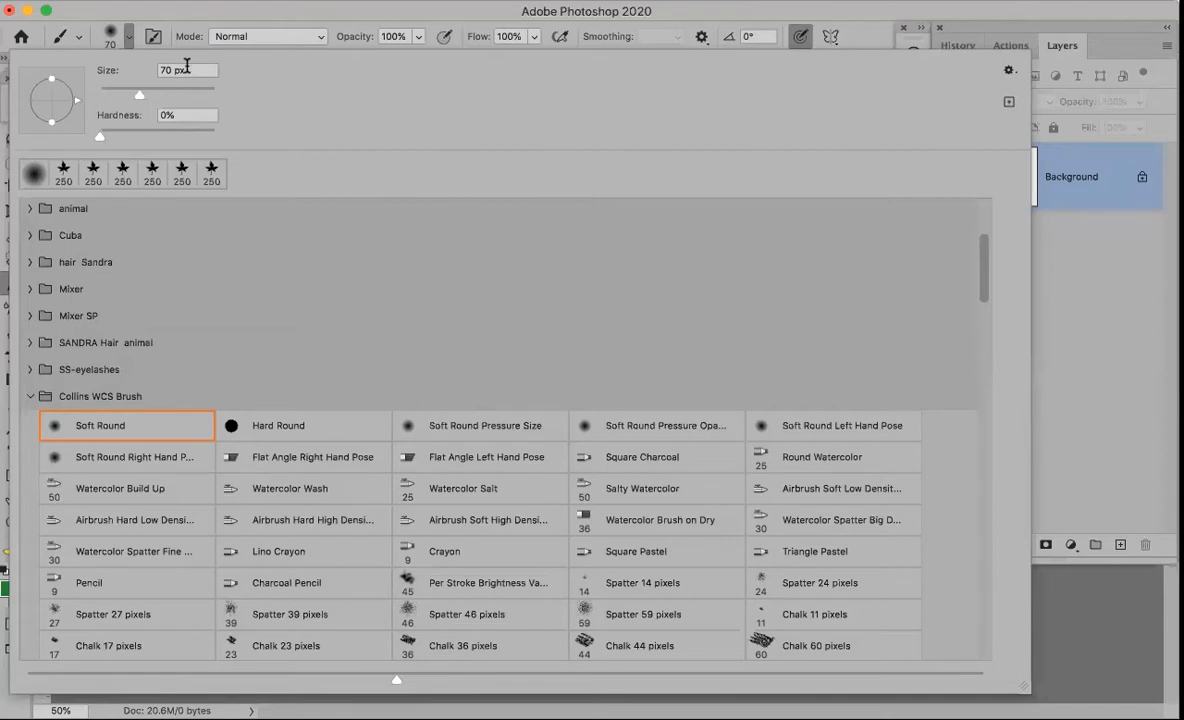
click(62, 38)
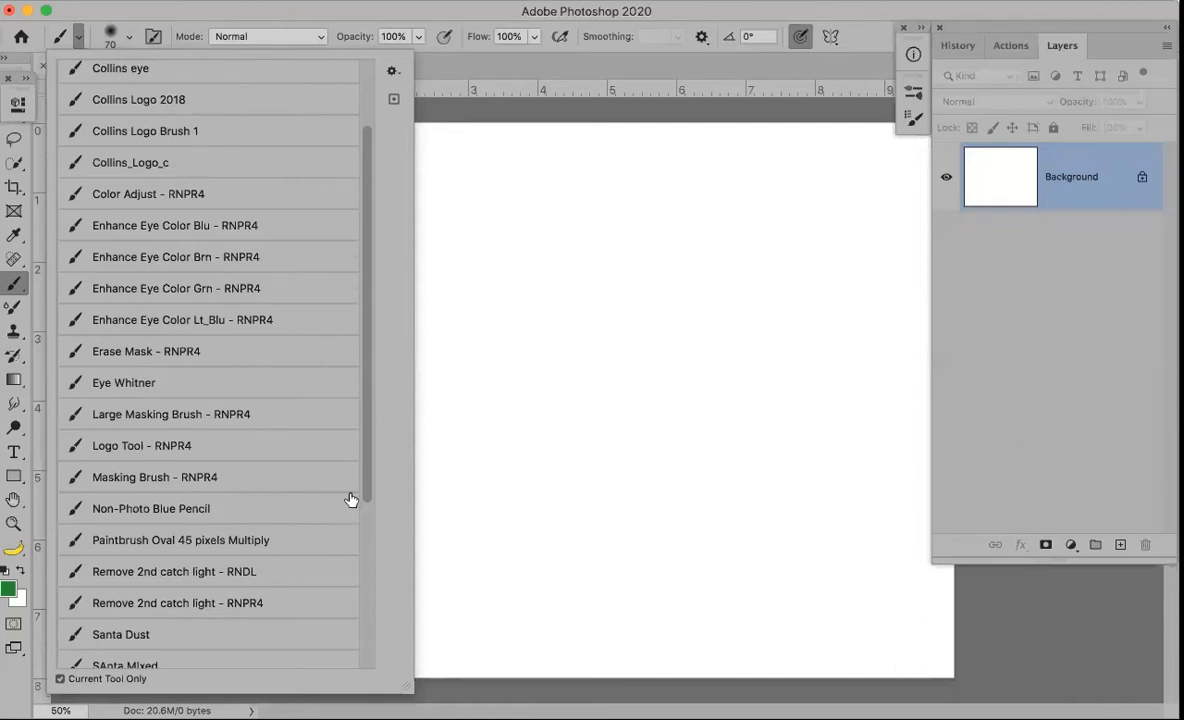
scroll(370, 476, up, 3)
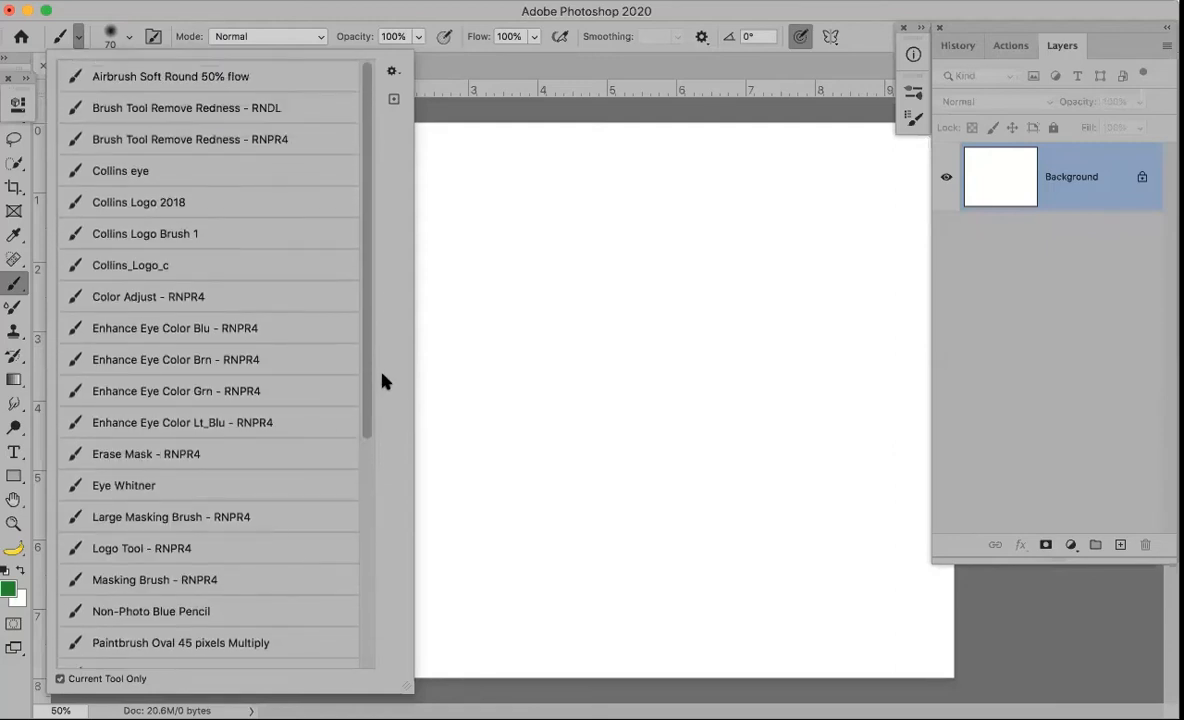
Load the Logo 2018 signature brush preset at size 685, test-stamp it at canvas centre, then undo
click(178, 236)
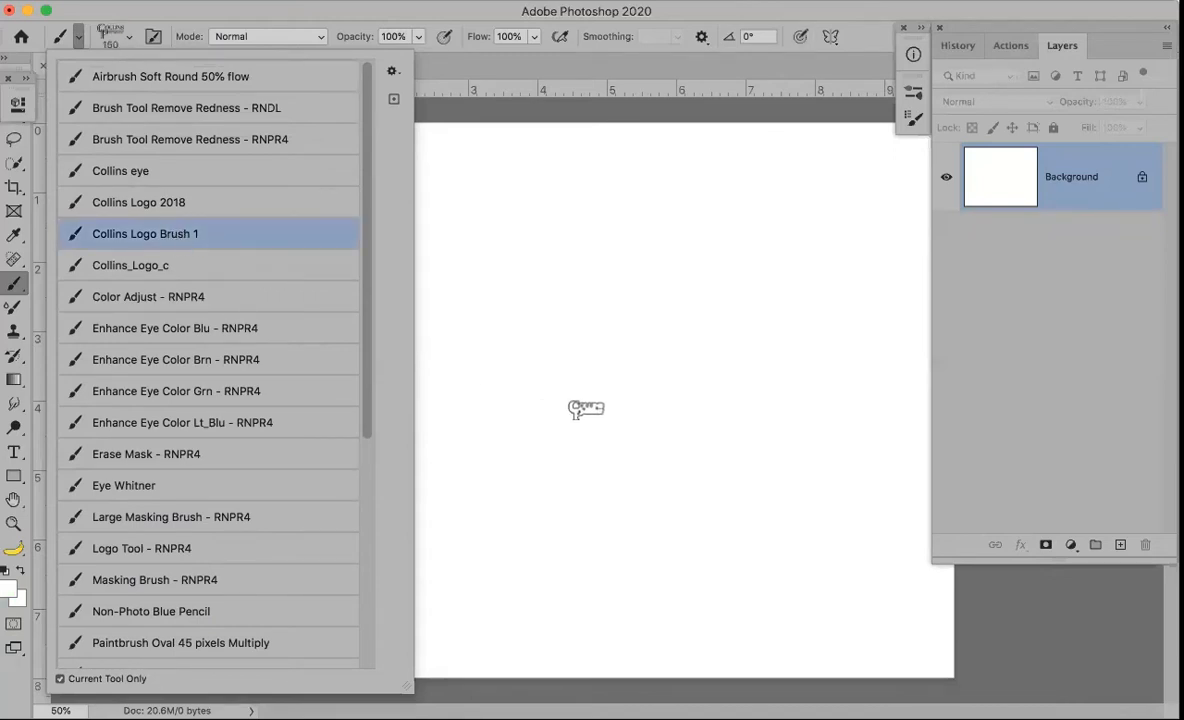
click(160, 196)
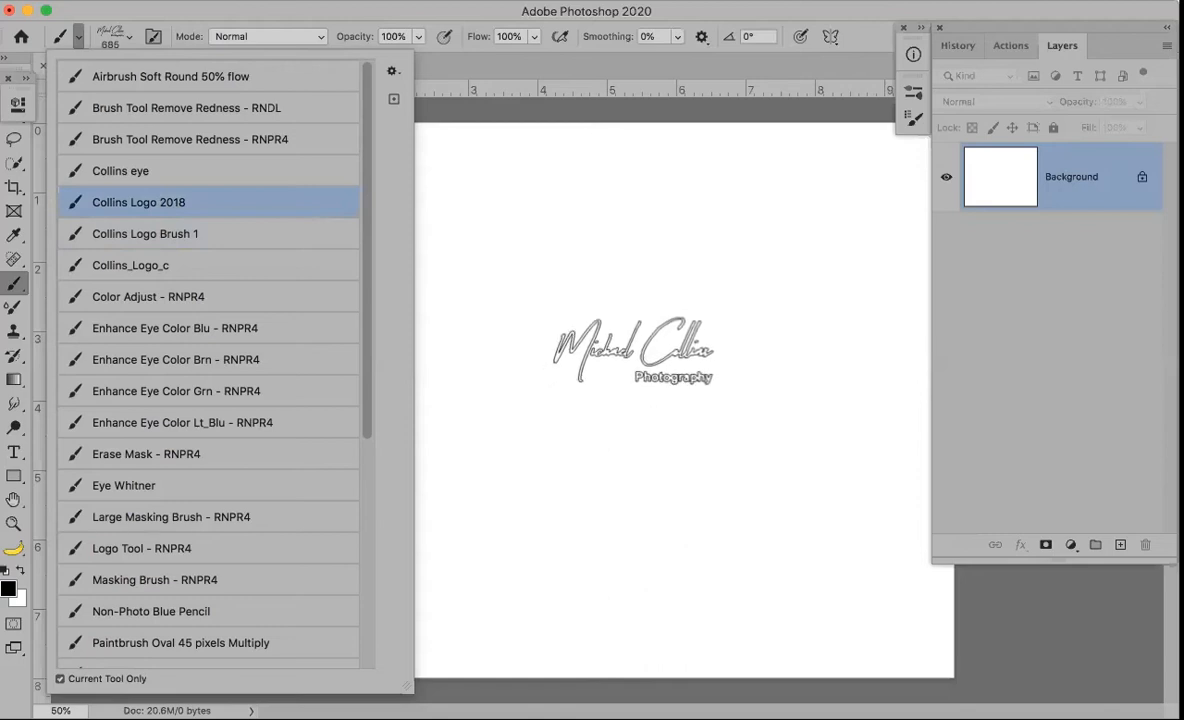
click(634, 352)
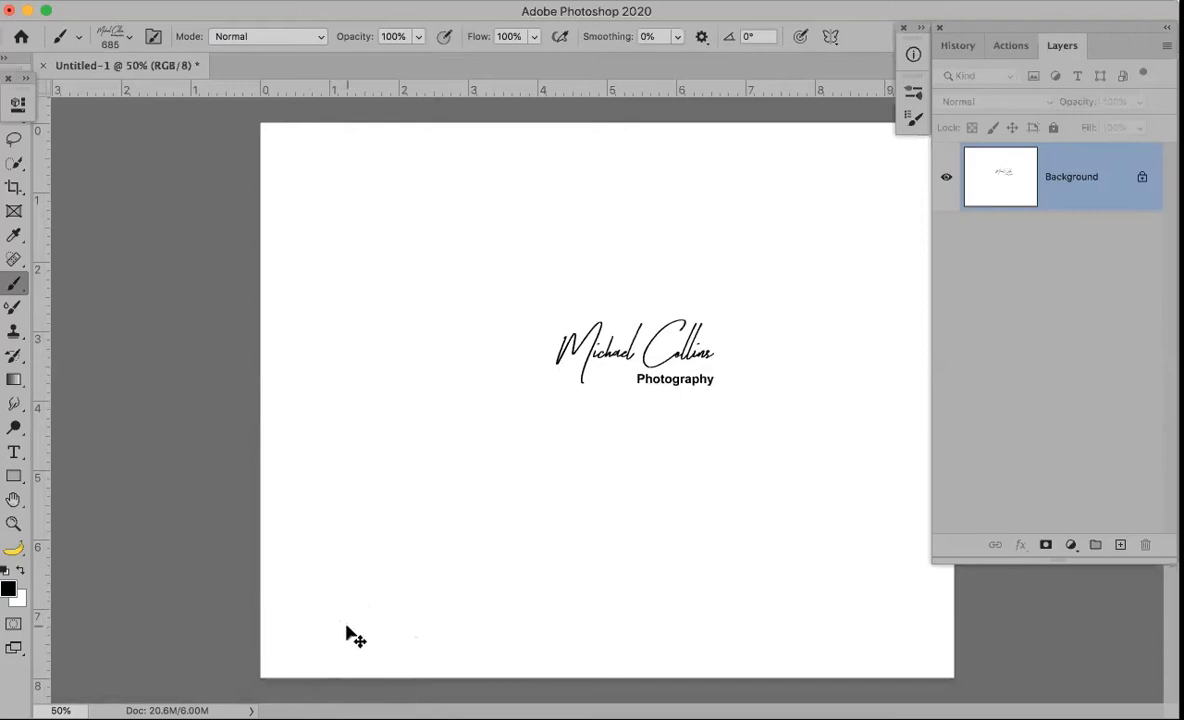
key(super+z)
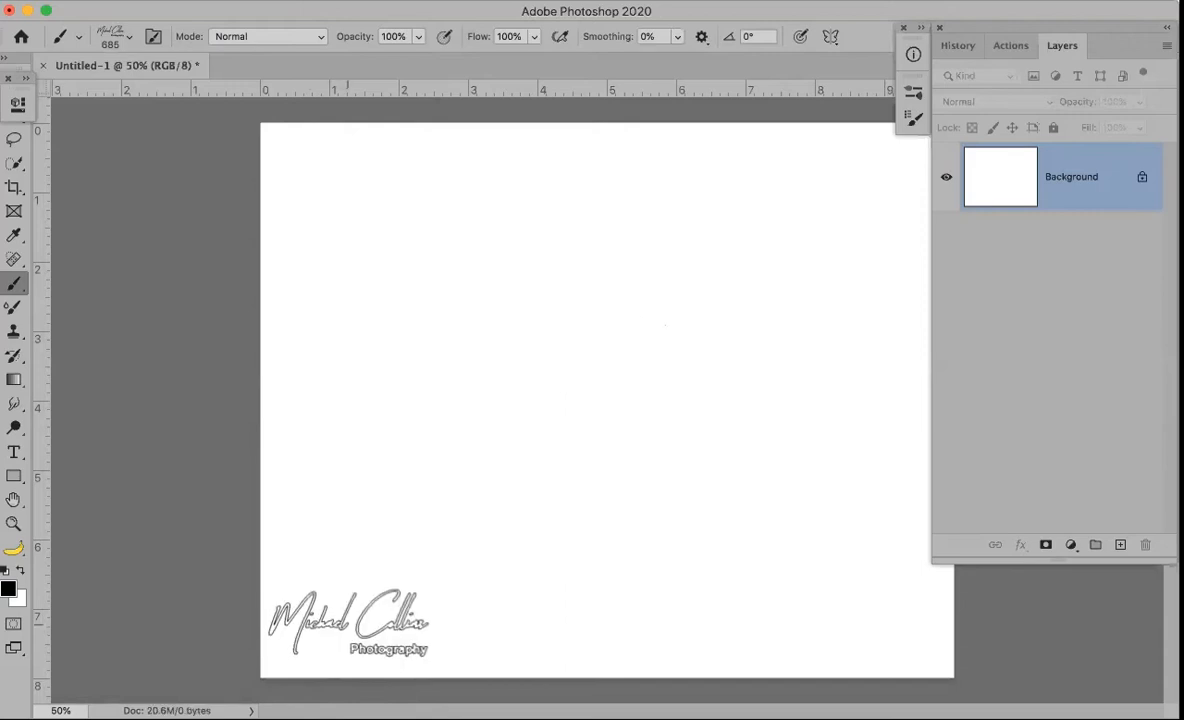
Switch to the Soft Round tip at 0% hardness and shrink it to 124 px
click(114, 38)
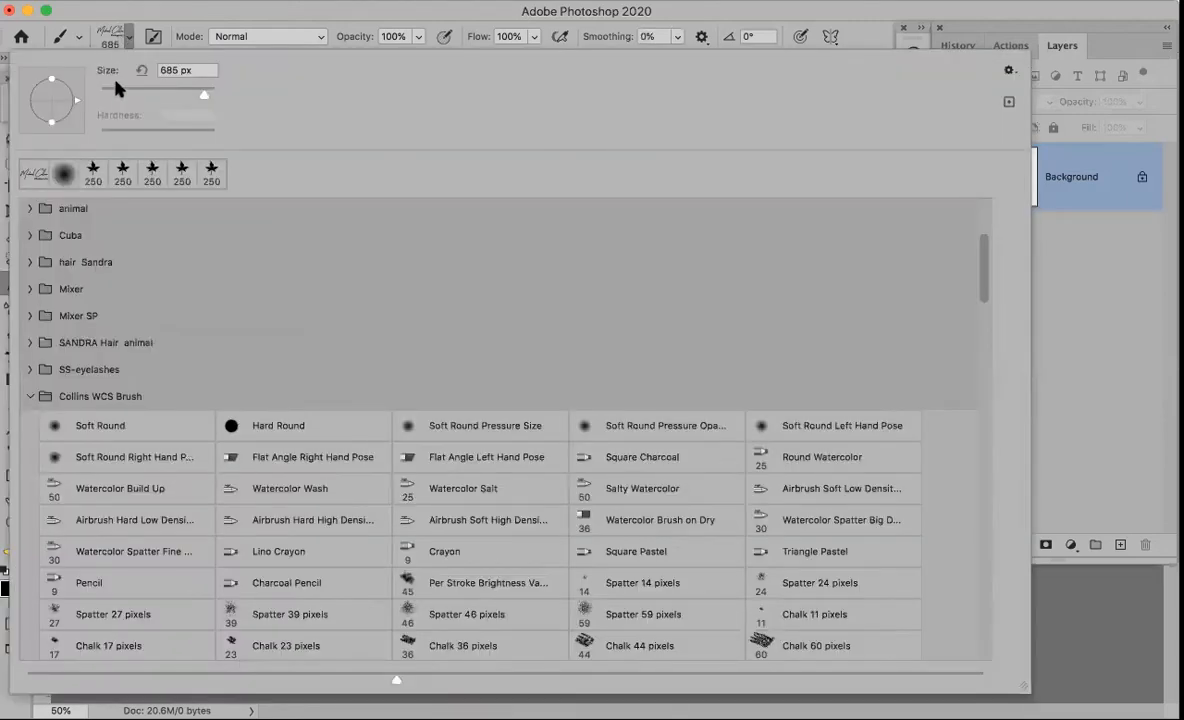
click(63, 174)
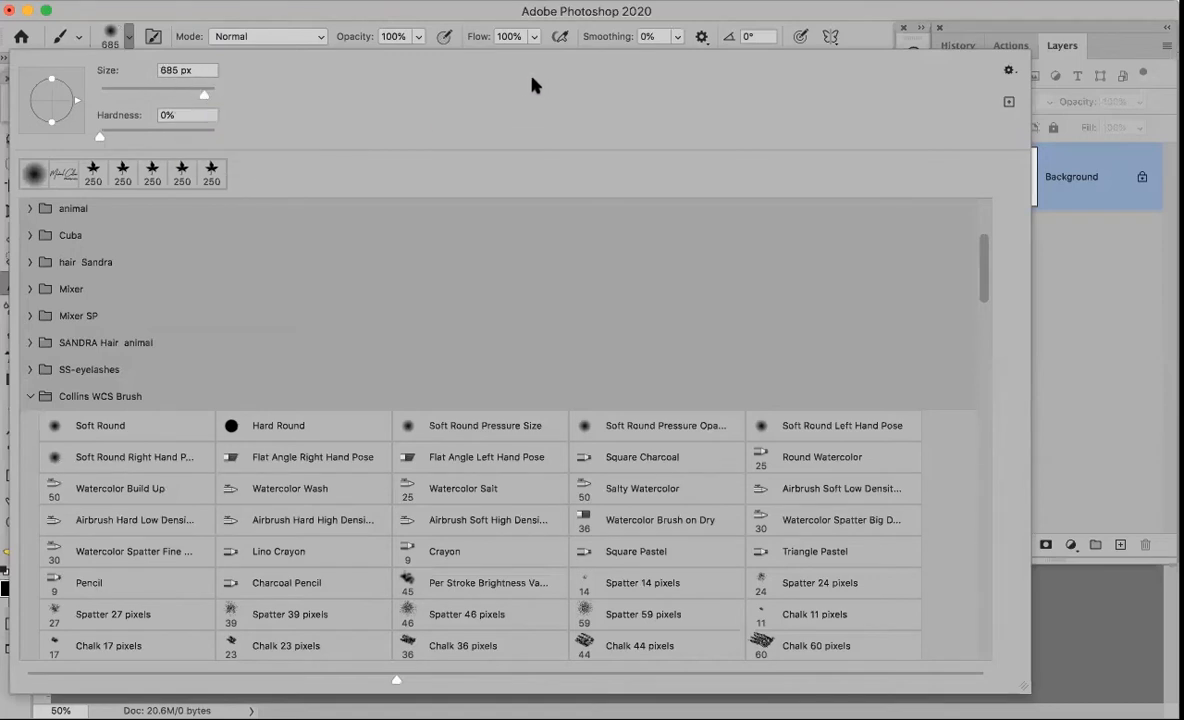
click(153, 90)
click(1086, 404)
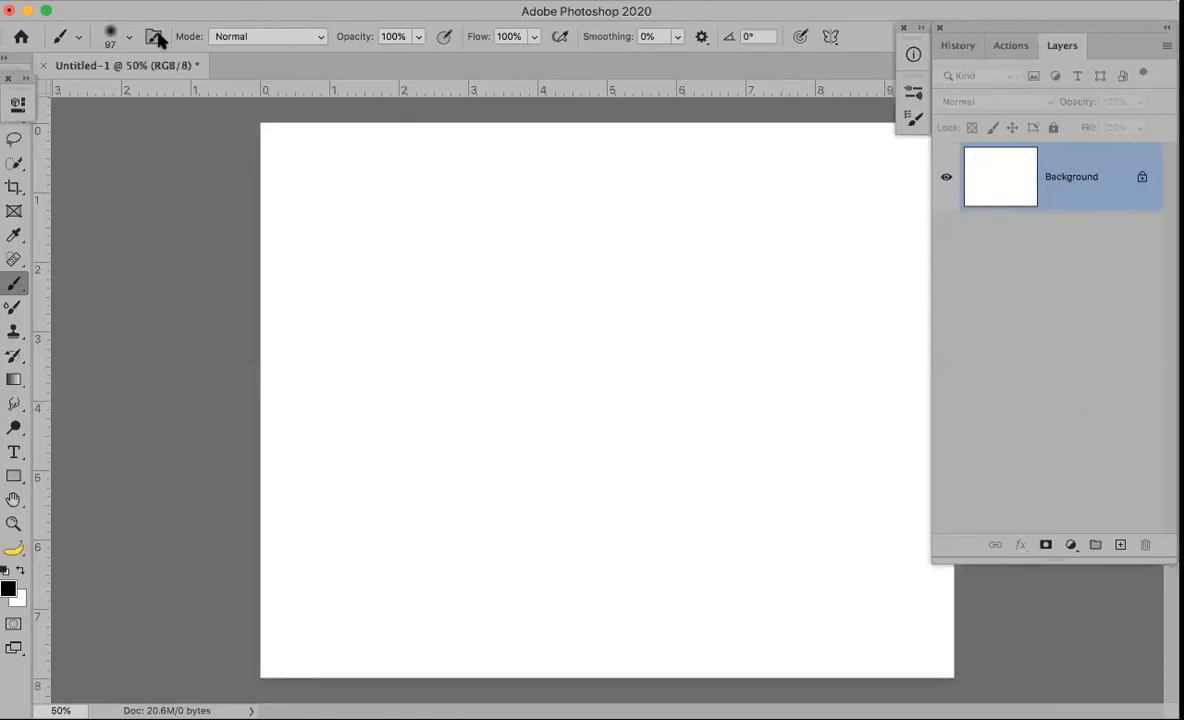
click(116, 37)
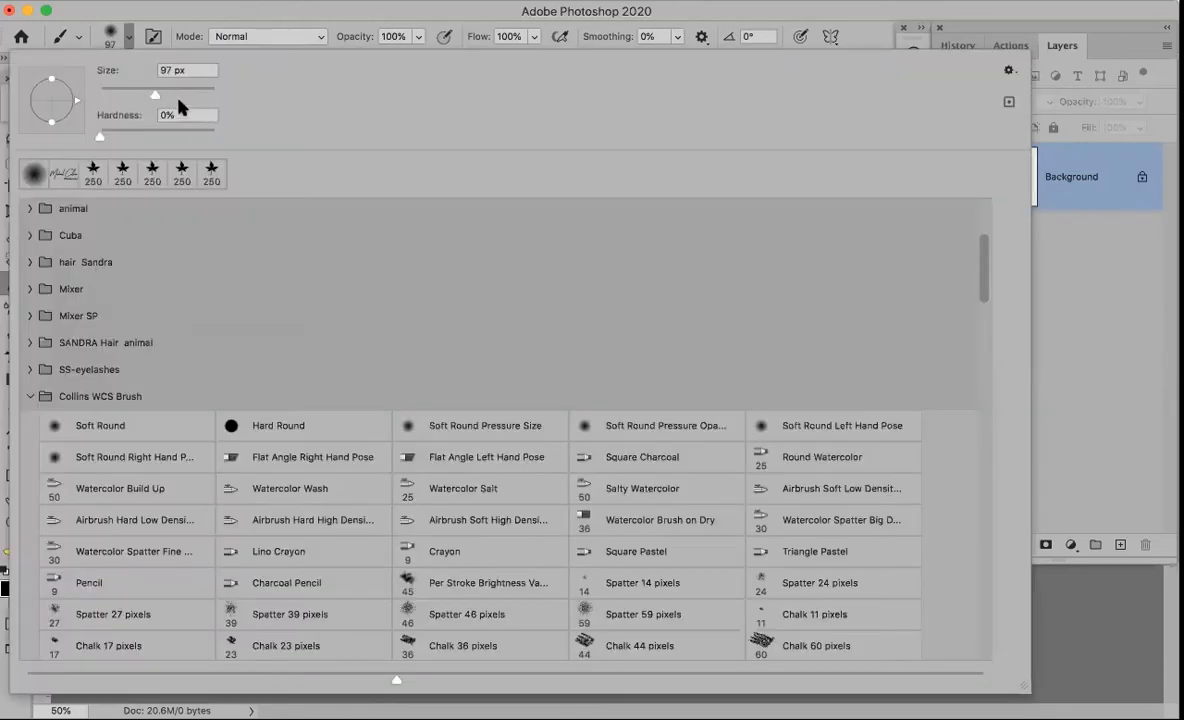
click(1045, 365)
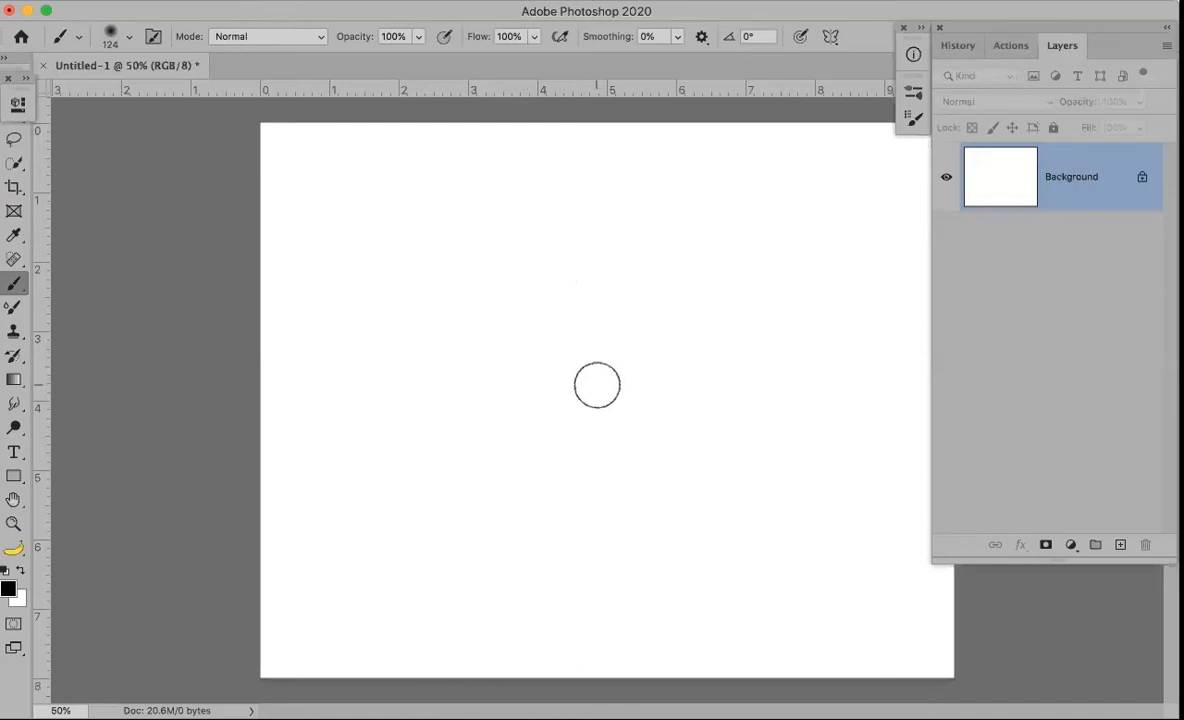
Paint a soft black dot at canvas centre, then try brush sizes with [ ] and dragging, ending at 297 px
drag(589, 370, 589, 371)
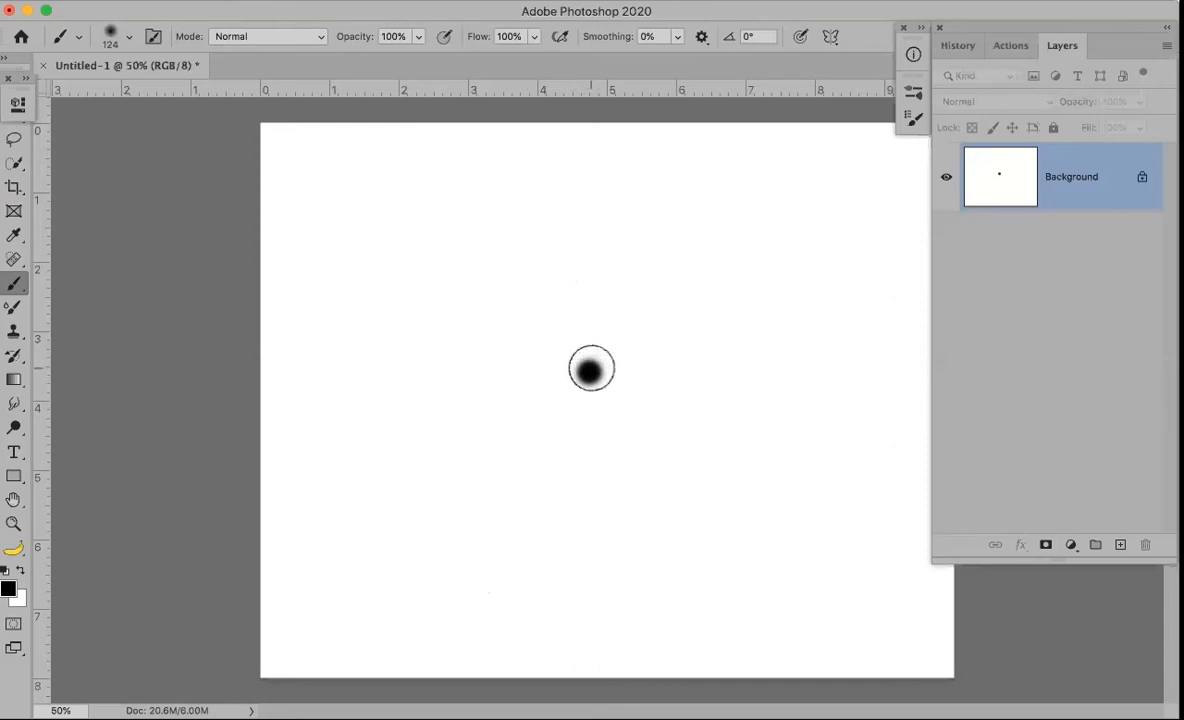
key(bracketleft)
key(bracketright)
key(bracketright)
key(bracketright)
key(bracketright)
key(bracketright)
key(bracketright)
key(bracketleft)
key(bracketleft)
key(bracketleft)
key(bracketleft)
key(bracketleft)
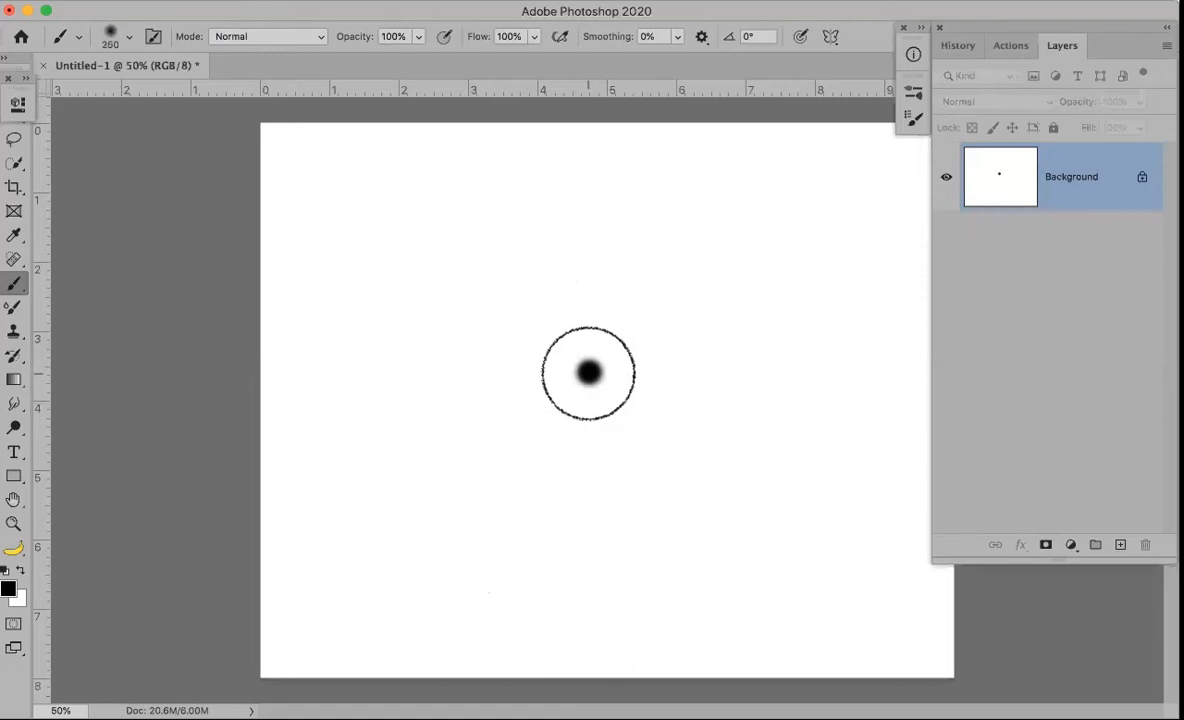
key(bracketleft)
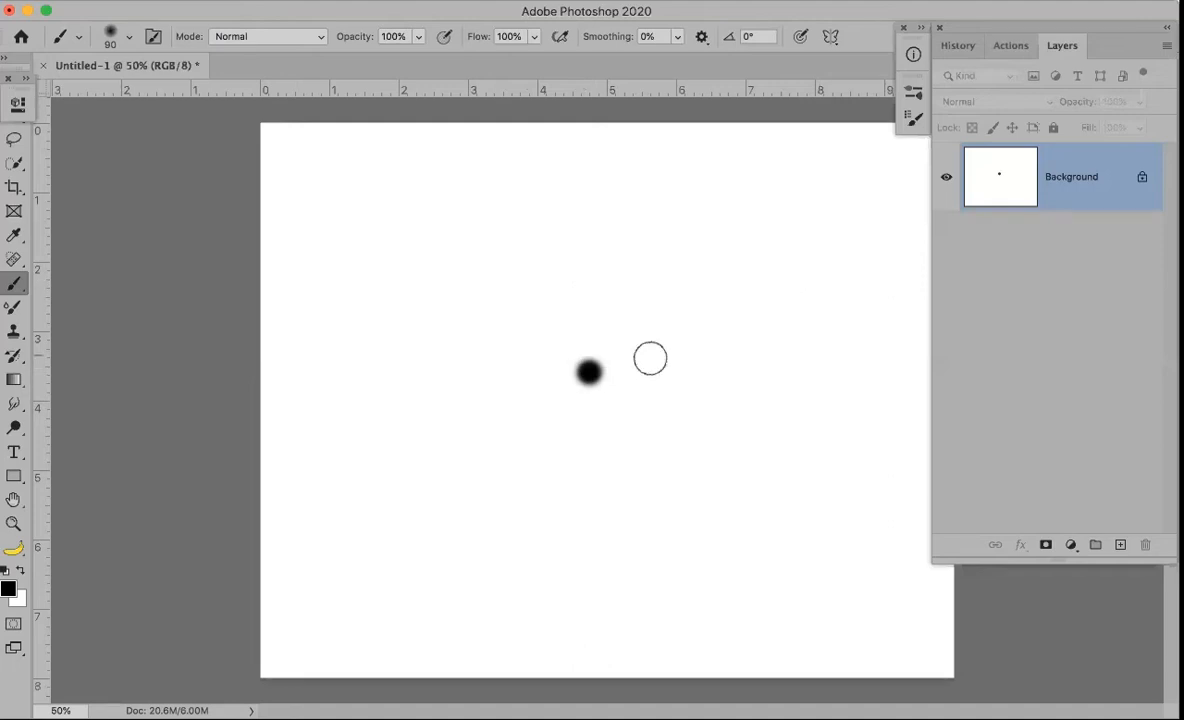
mouse_move(581, 371)
mouse_down()
mouse_move(669, 391)
mouse_move(756, 391)
mouse_move(603, 391)
mouse_move(730, 405)
mouse_move(743, 401)
mouse_move(577, 386)
mouse_up()
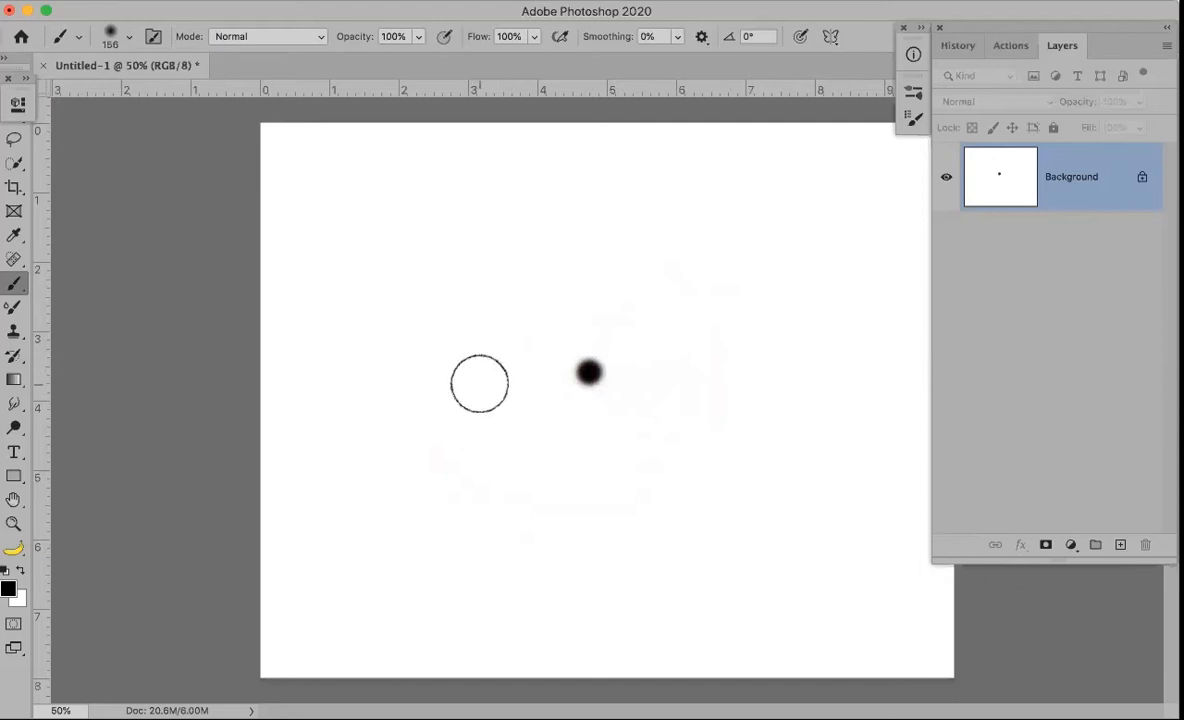
mouse_move(481, 388)
mouse_down()
mouse_move(486, 338)
mouse_move(460, 521)
mouse_move(499, 222)
mouse_move(472, 503)
mouse_move(474, 277)
mouse_up()
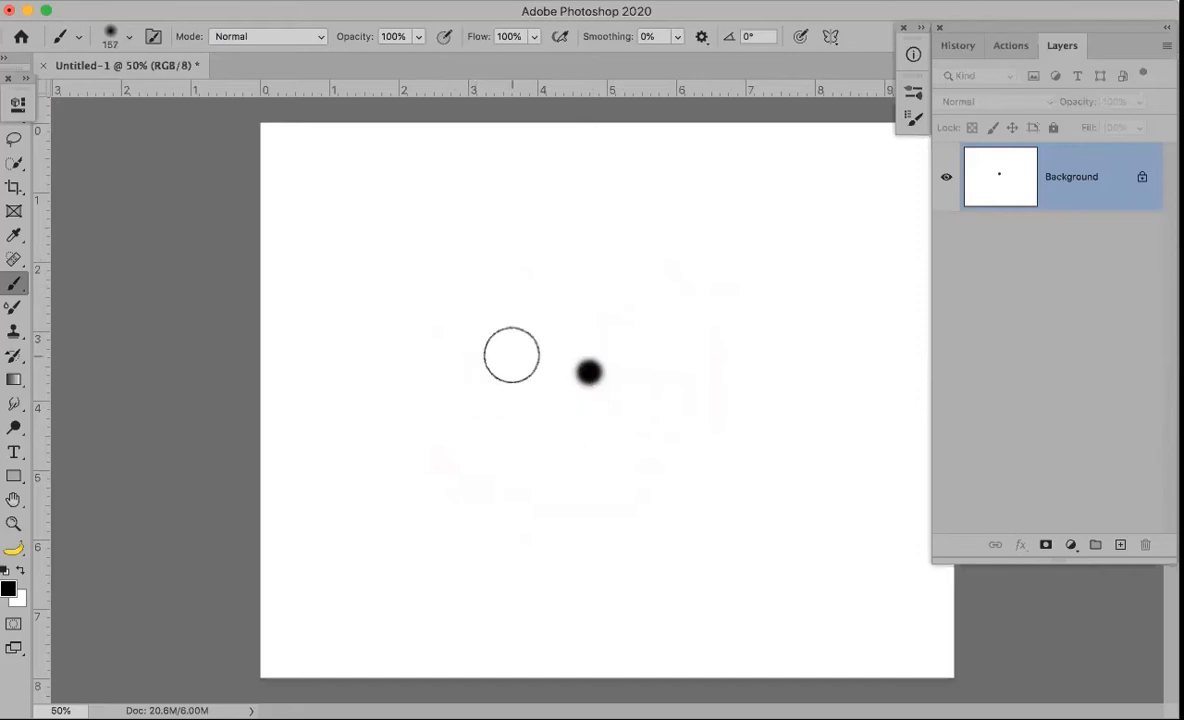
key(])
key(])
key(])
key(])
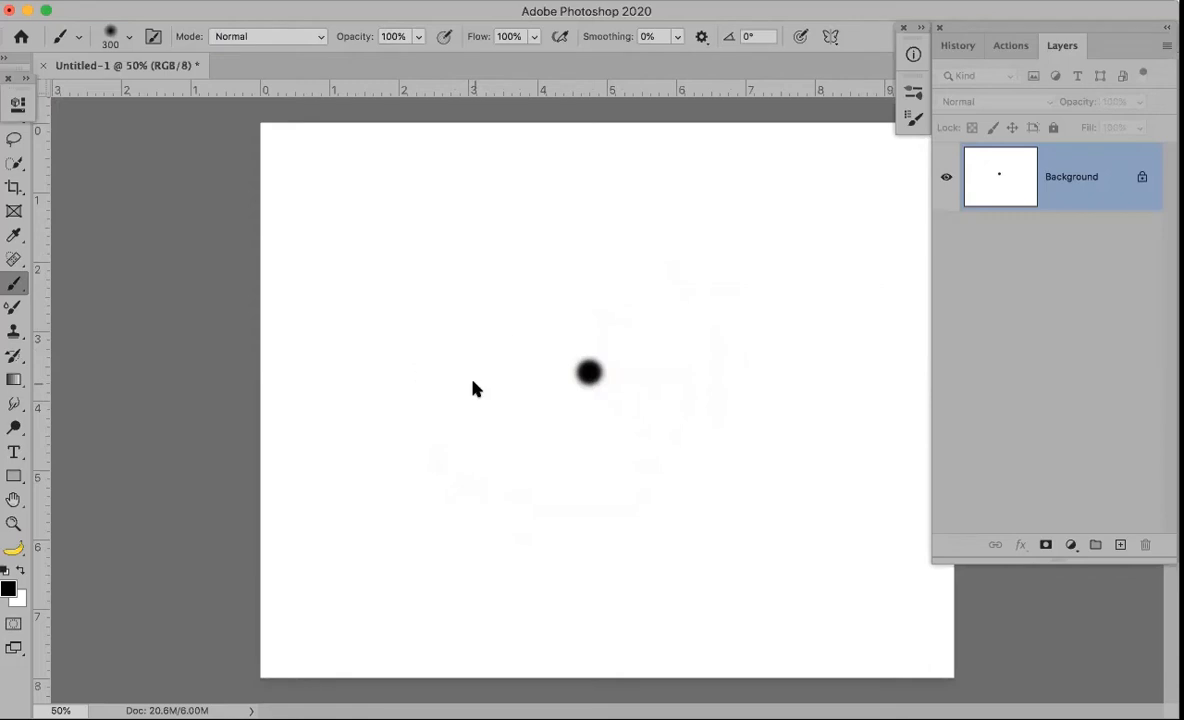
mouse_move(474, 388)
mouse_down()
mouse_move(480, 350)
mouse_move(465, 362)
mouse_move(476, 381)
mouse_up()
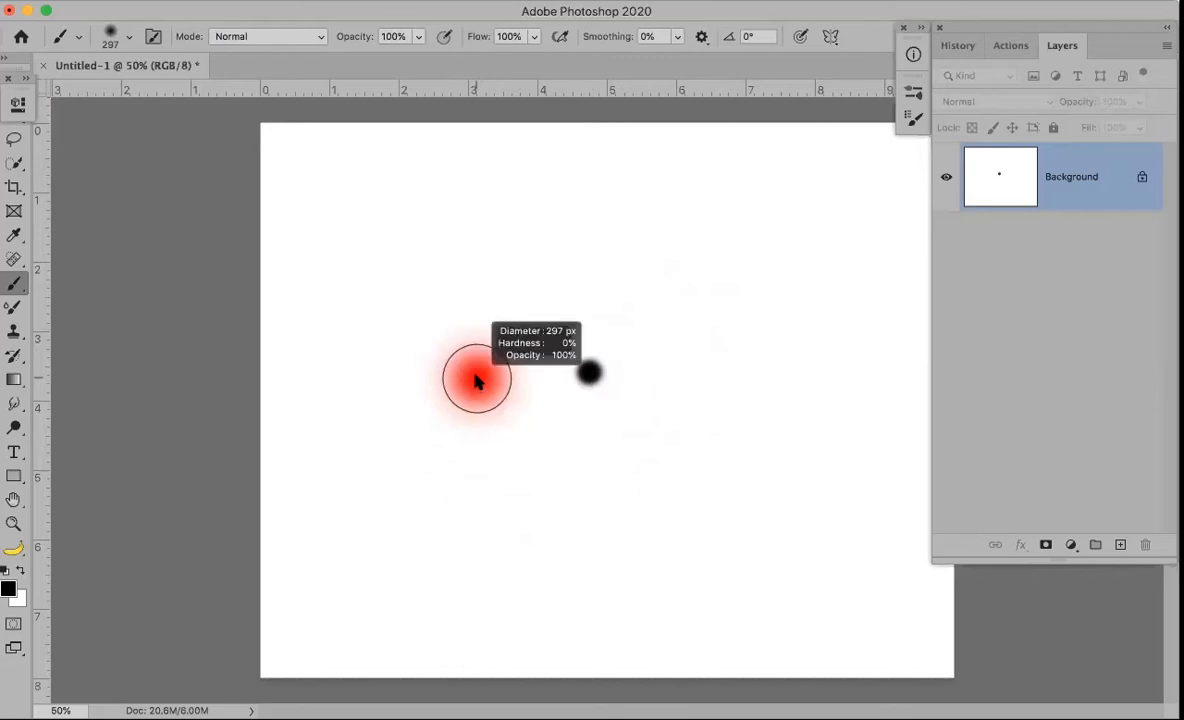
Drag-adjust brush hardness and diameter, finishing at 302 px
drag(476, 381, 453, 626)
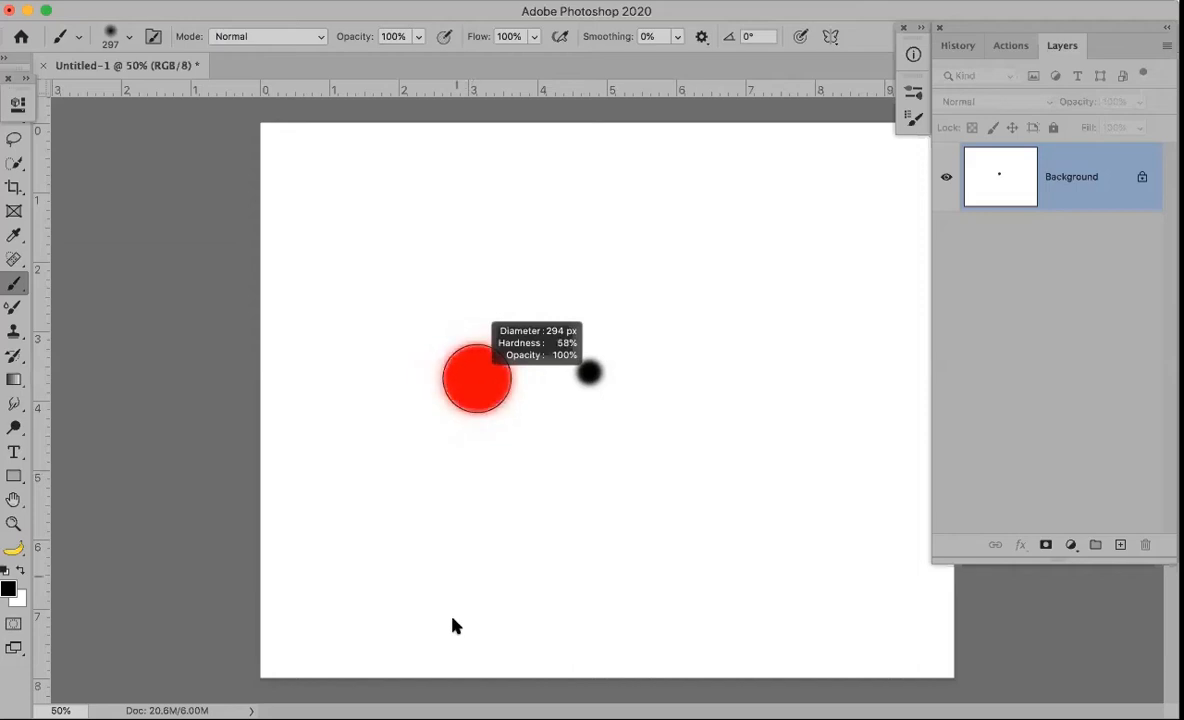
mouse_move(455, 511)
mouse_down()
mouse_move(462, 283)
mouse_move(487, 267)
mouse_up()
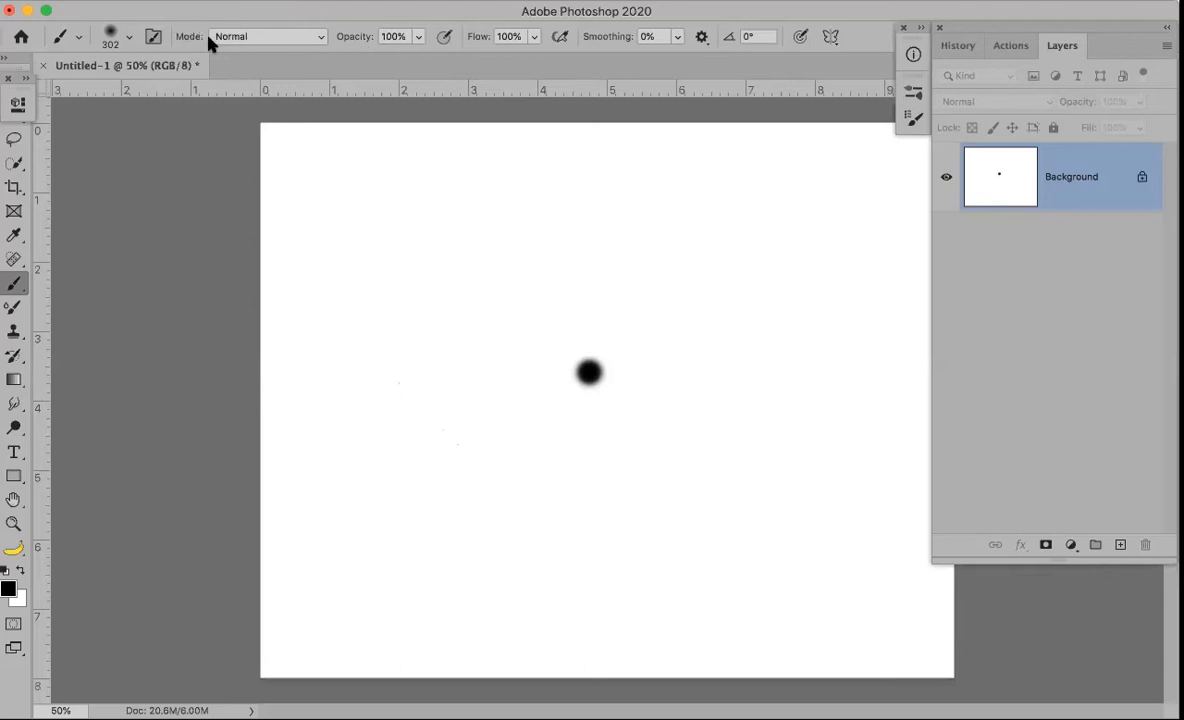
Keep the brush blend mode at Normal and undo the black test dot
click(320, 39)
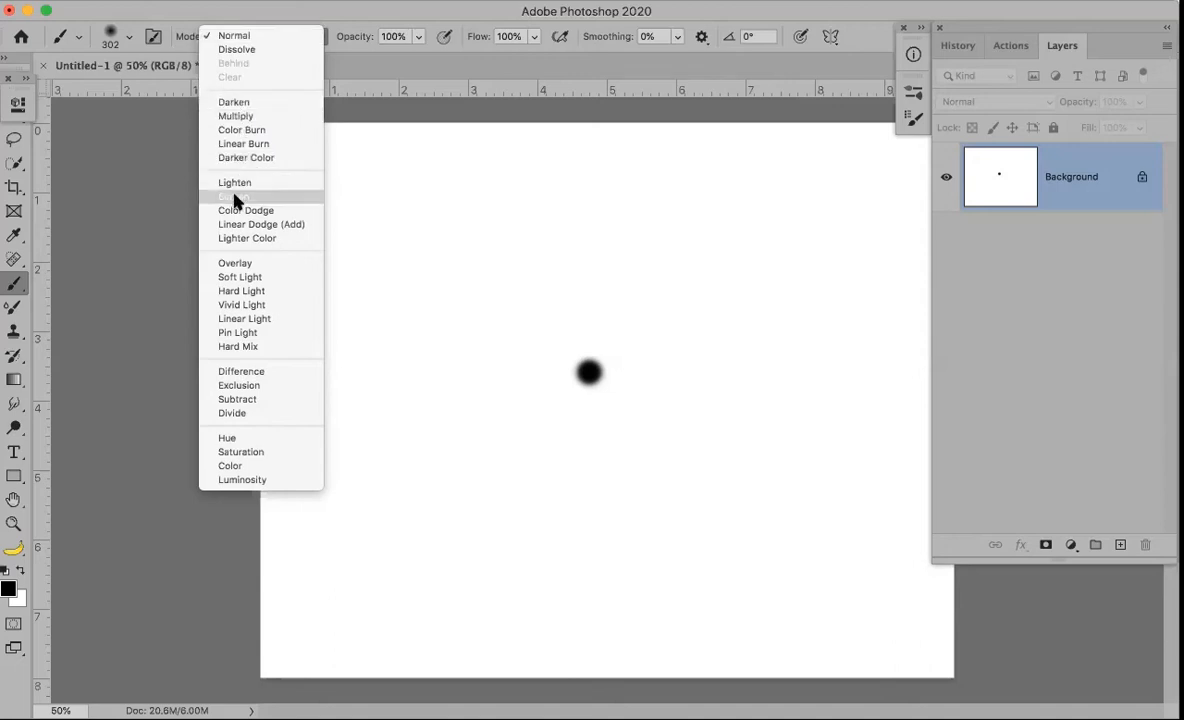
click(330, 8)
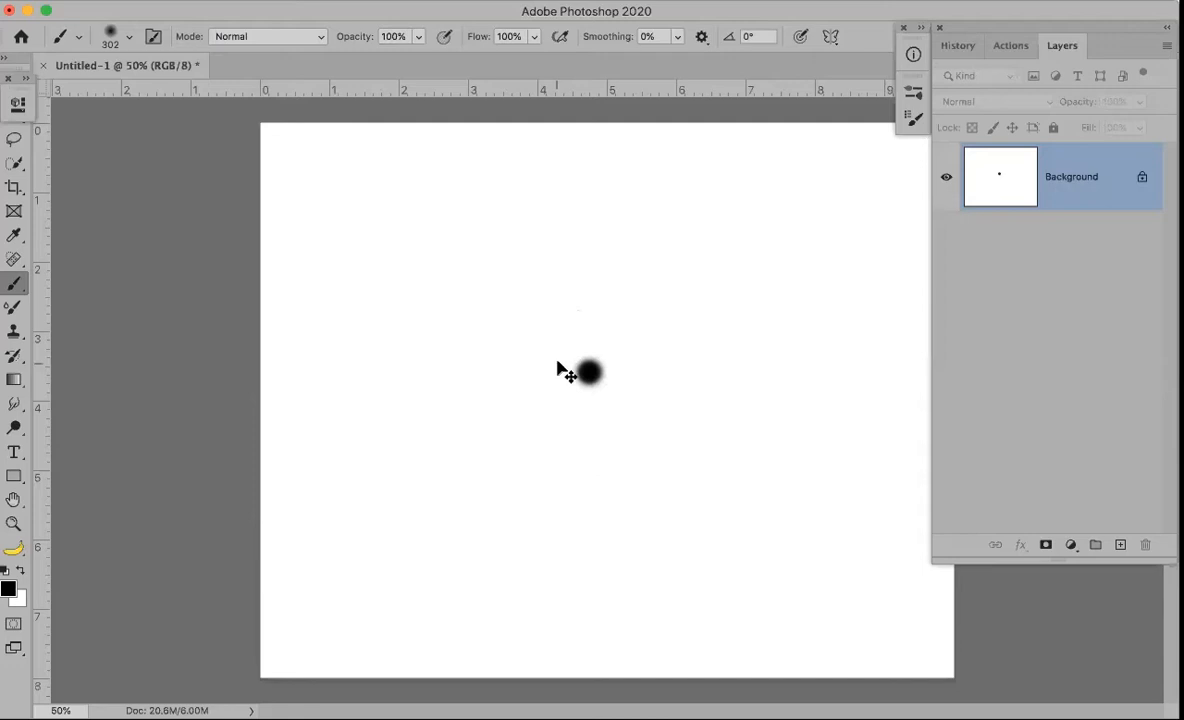
key(super+z)
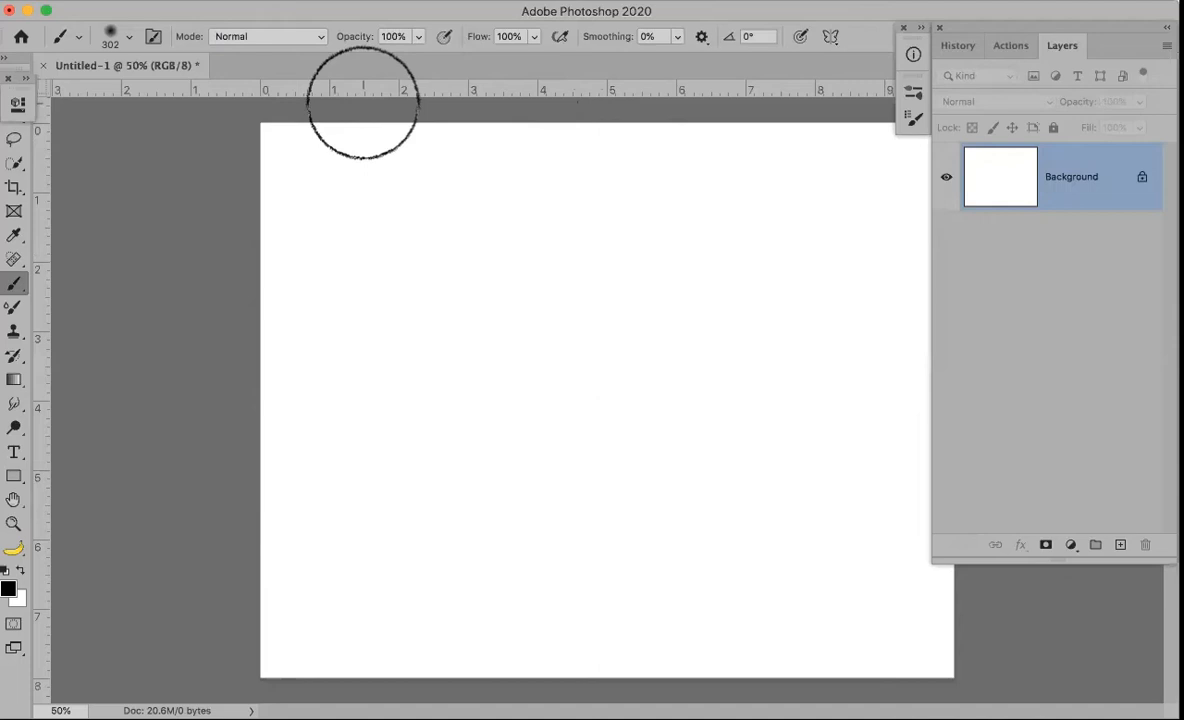
Make the brush a hard 287 px tip and stamp a crisp black dot on the canvas
key(1)
key(3)
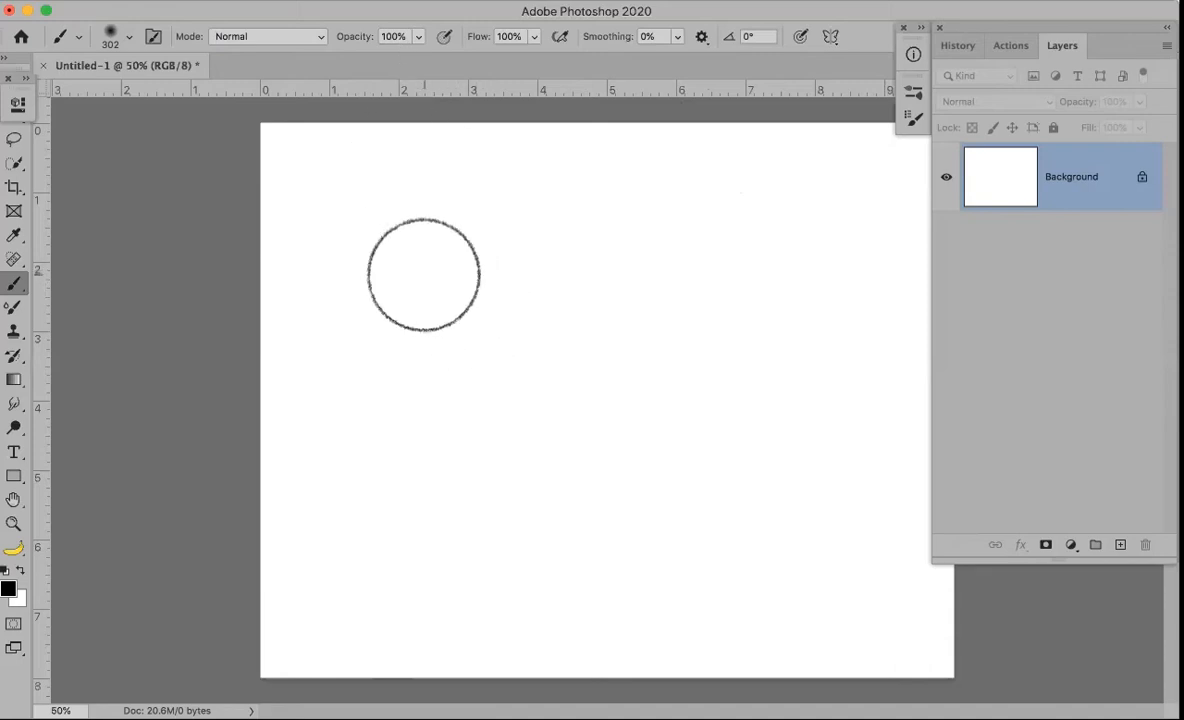
click(452, 287)
drag(447, 352, 418, 590)
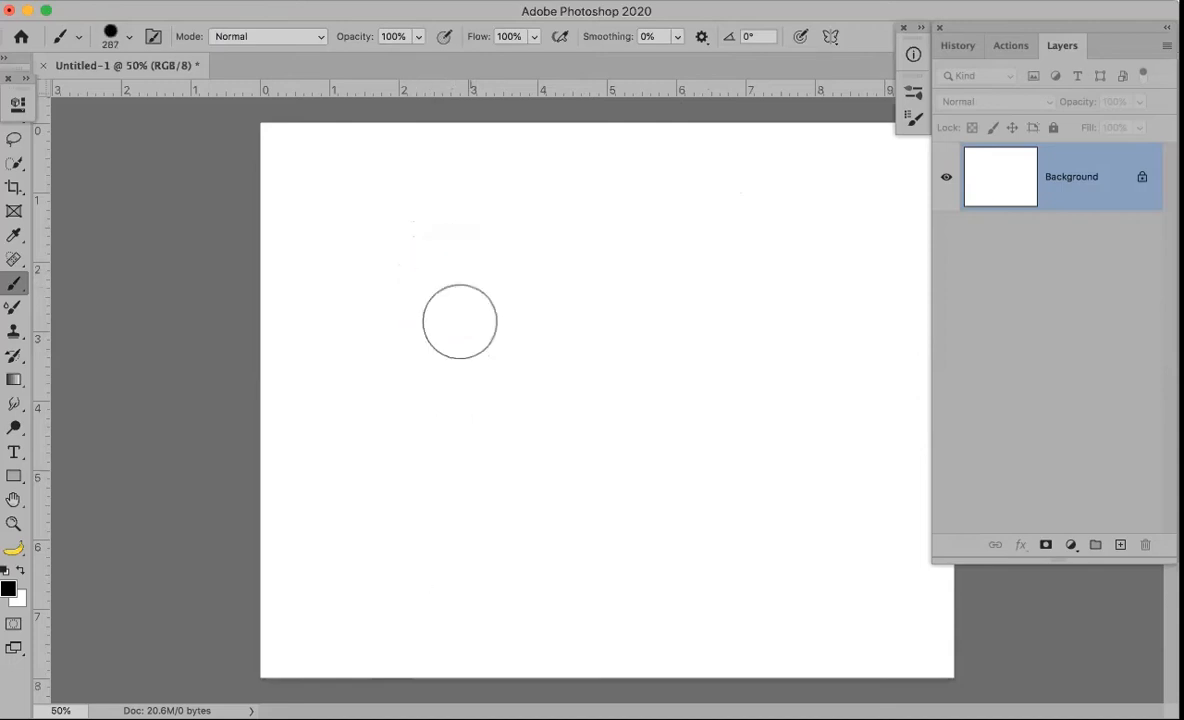
click(445, 268)
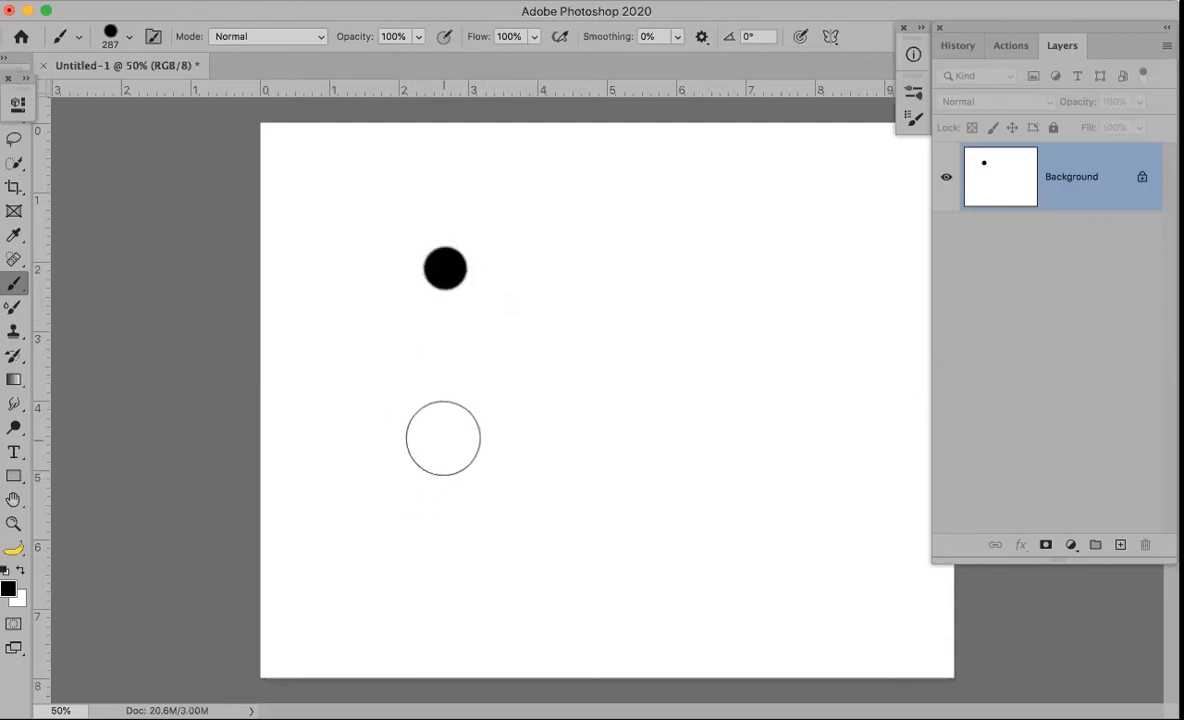
At 10% opacity, paint faint grey test dabs and smears beside the black dot
key(1)
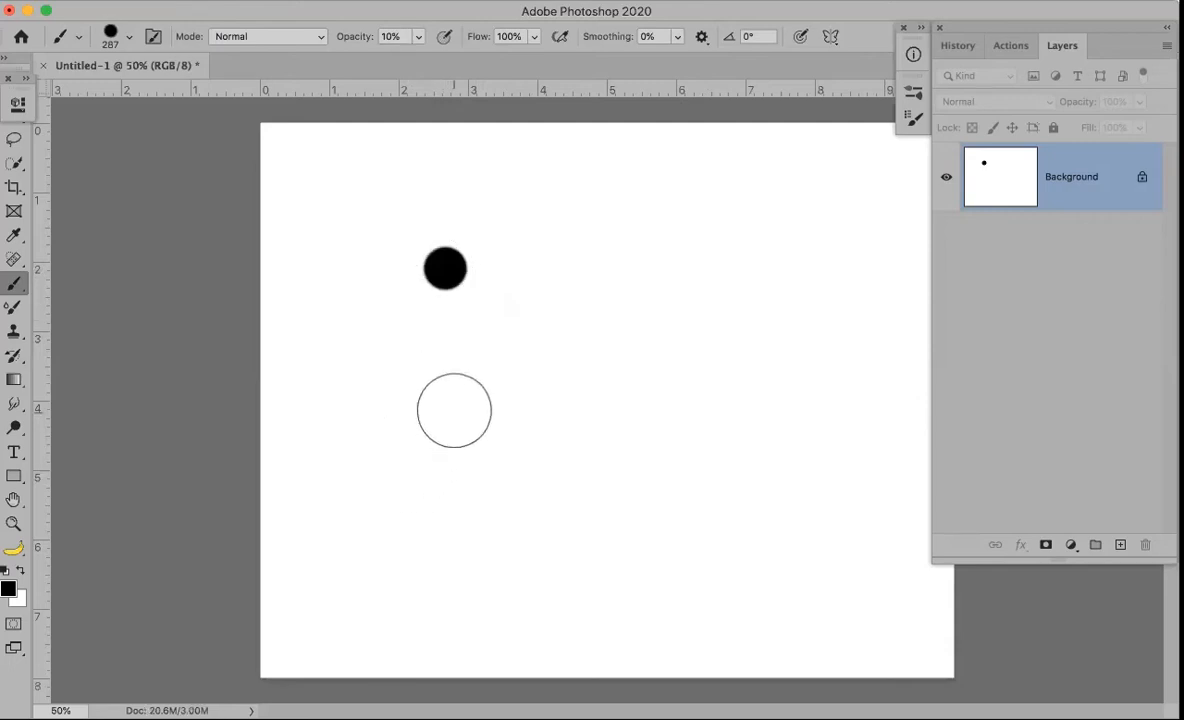
click(447, 410)
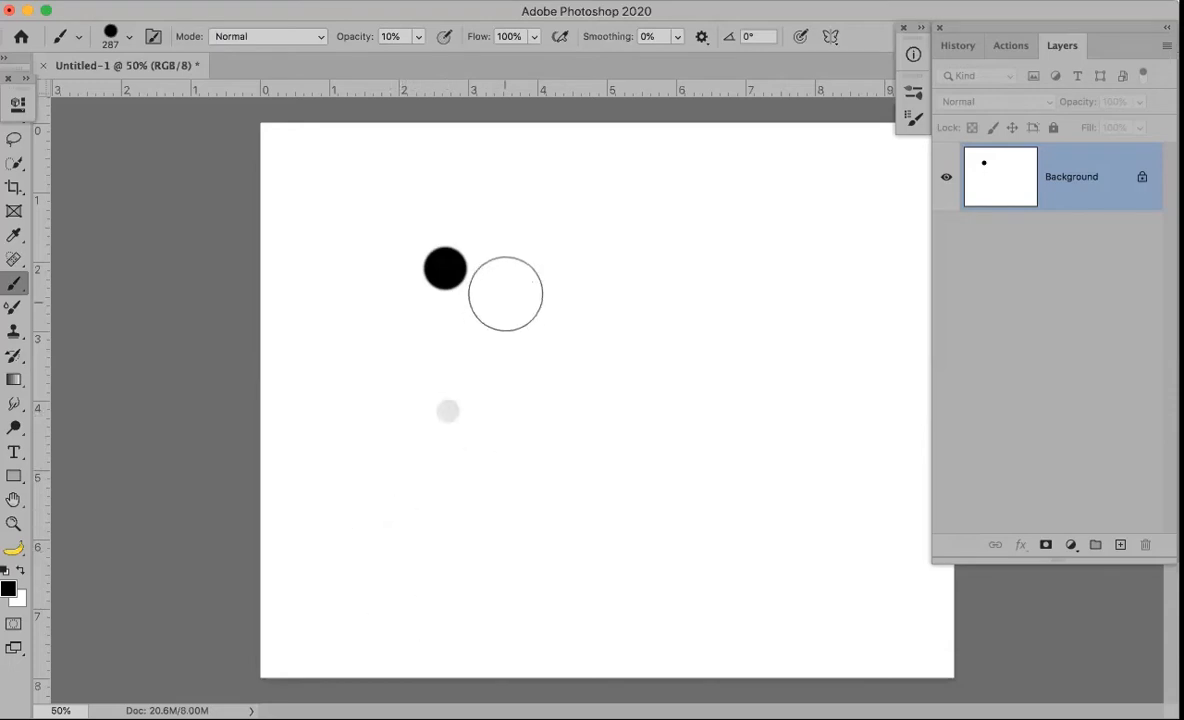
click(505, 268)
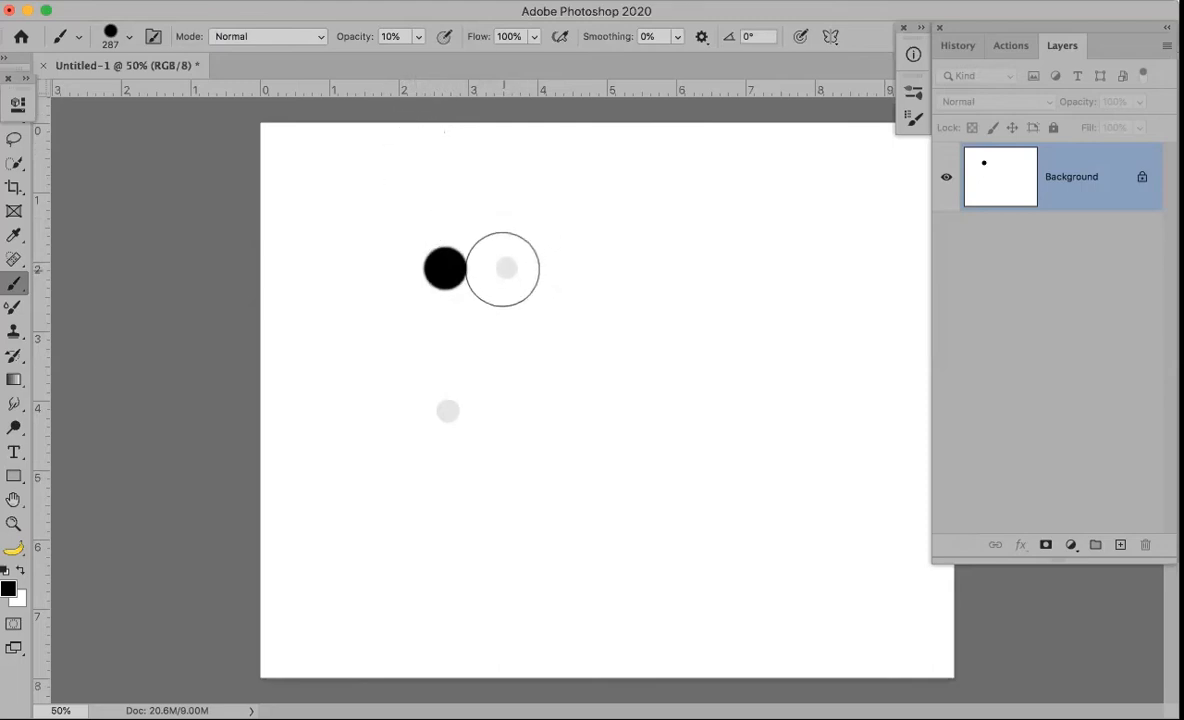
mouse_move(507, 267)
mouse_down()
mouse_move(537, 264)
mouse_move(474, 253)
mouse_move(521, 308)
mouse_move(543, 269)
mouse_move(513, 241)
mouse_move(486, 260)
mouse_move(480, 295)
mouse_move(533, 245)
mouse_move(567, 262)
mouse_move(487, 312)
mouse_move(454, 302)
mouse_move(533, 218)
mouse_move(524, 231)
mouse_move(550, 234)
mouse_move(556, 257)
mouse_move(487, 297)
mouse_move(520, 292)
mouse_move(513, 323)
mouse_up()
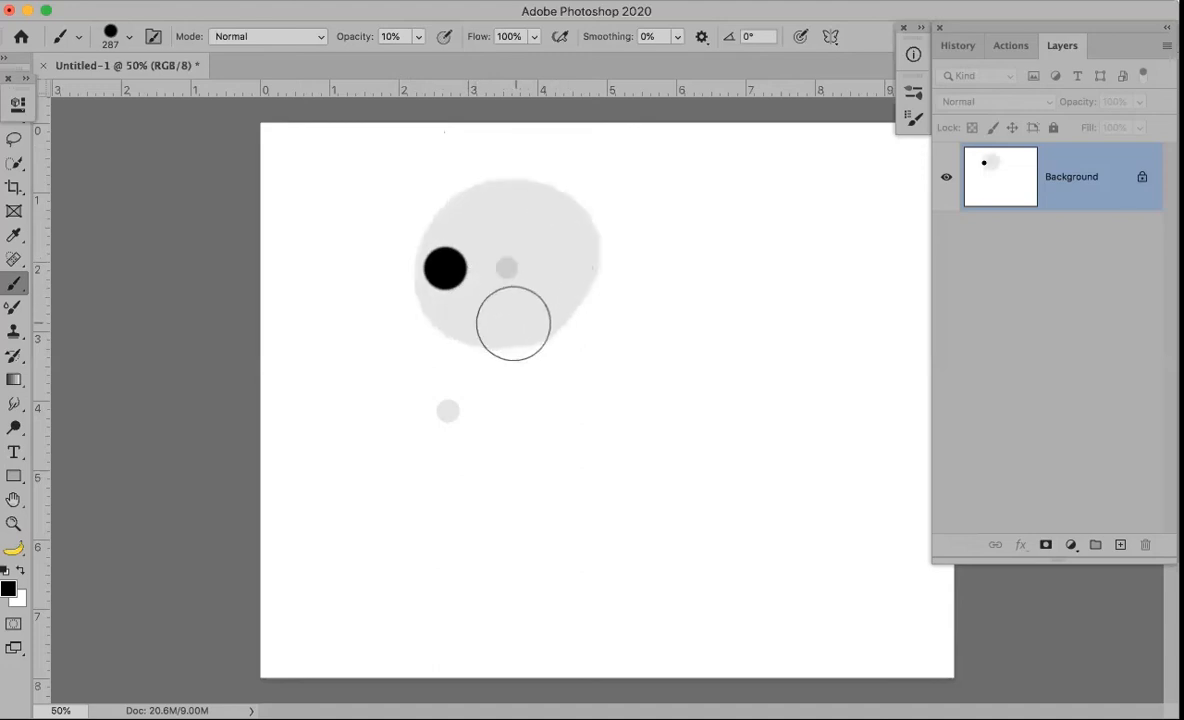
mouse_move(531, 225)
mouse_down()
mouse_move(532, 260)
mouse_move(532, 242)
mouse_move(495, 215)
mouse_move(548, 243)
mouse_move(484, 312)
mouse_move(513, 266)
mouse_up()
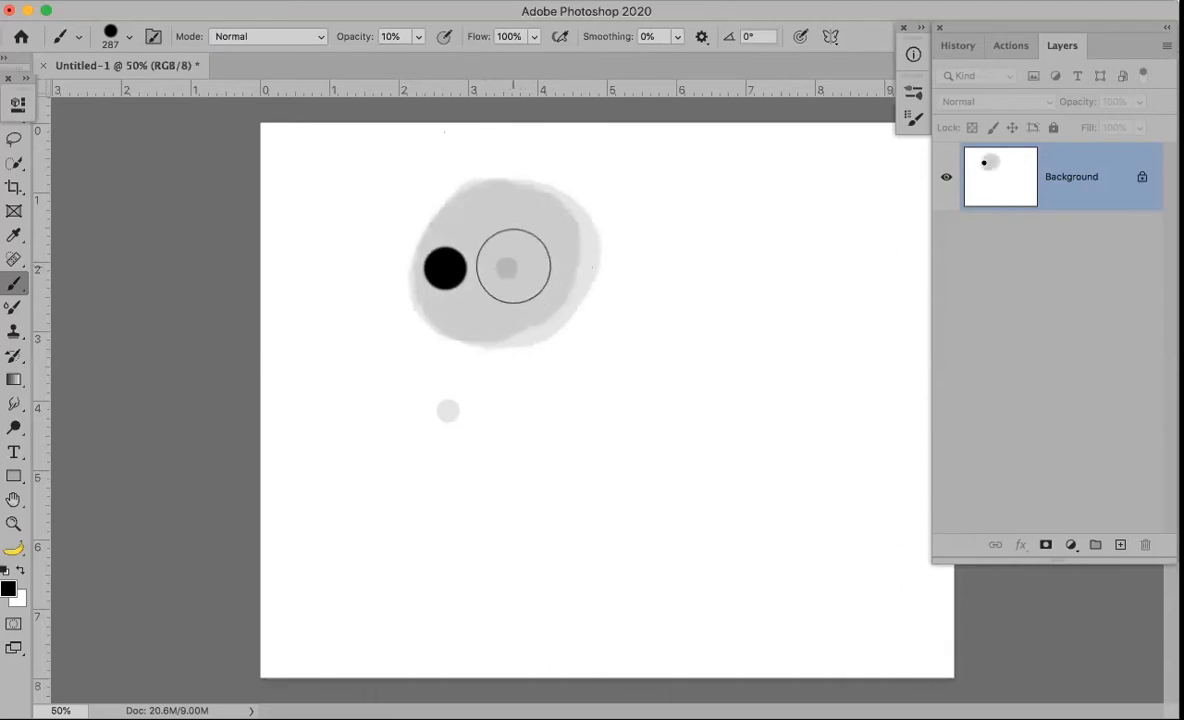
Undo the grey test strokes and paint one soft grey dab right of the black dot
key(ctrl+z)
key(ctrl+z)
key(ctrl+z)
key(ctrl+z)
key(ctrl+z)
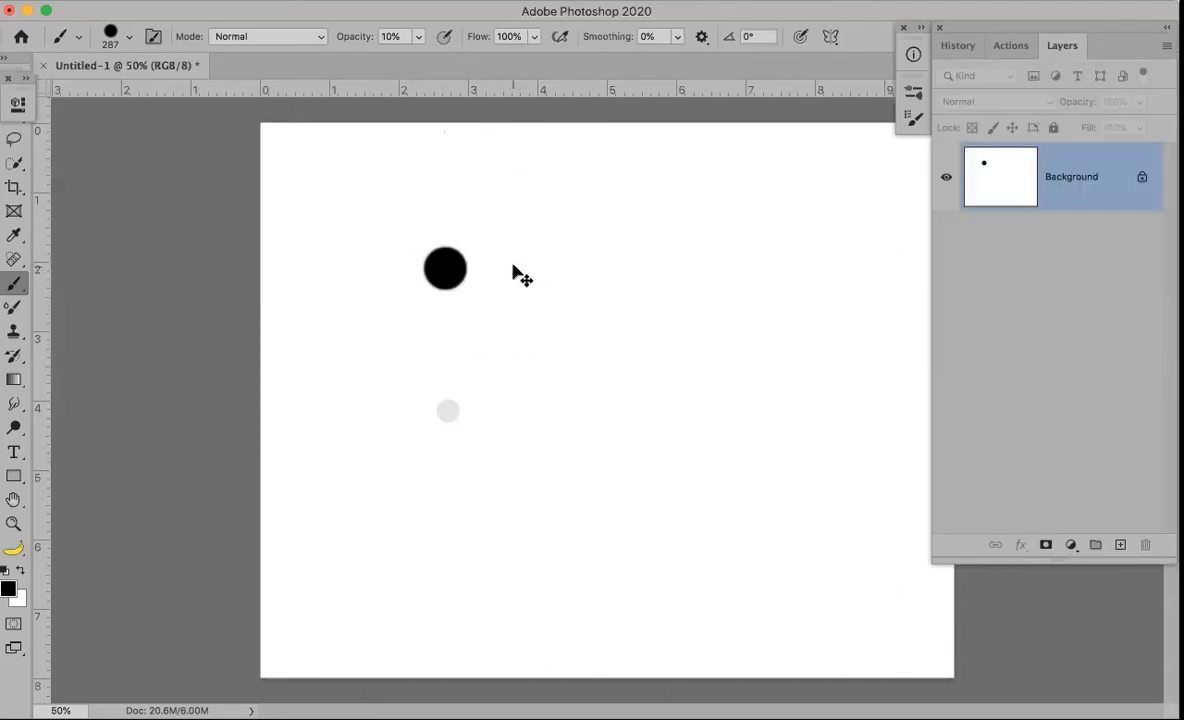
key(ctrl+z)
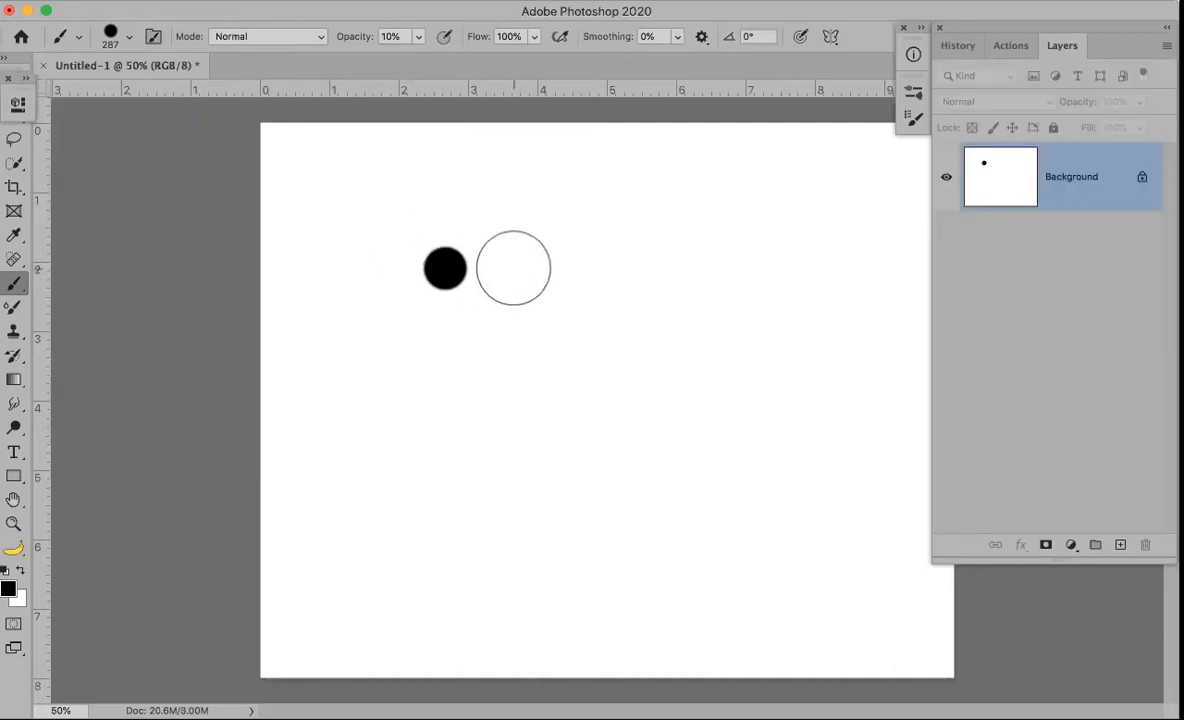
click(517, 268)
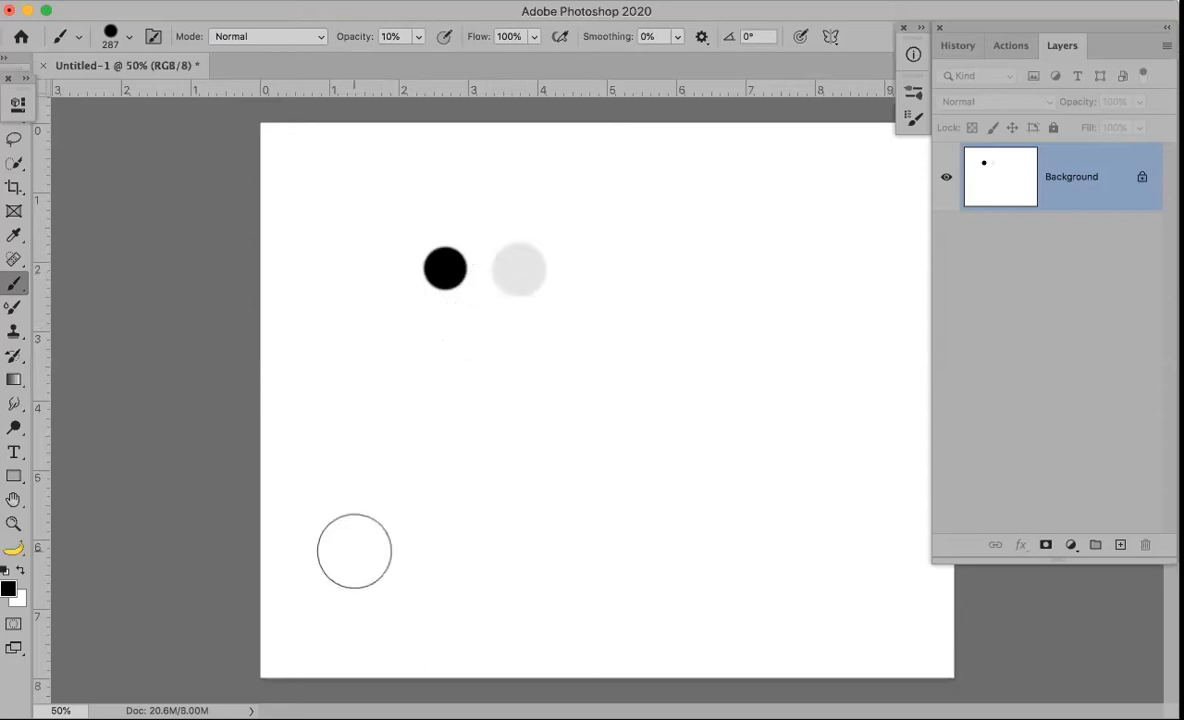
Undo the grey dab and black dot, and restore brush opacity to 100%
key(ctrl+z)
key(ctrl+z)
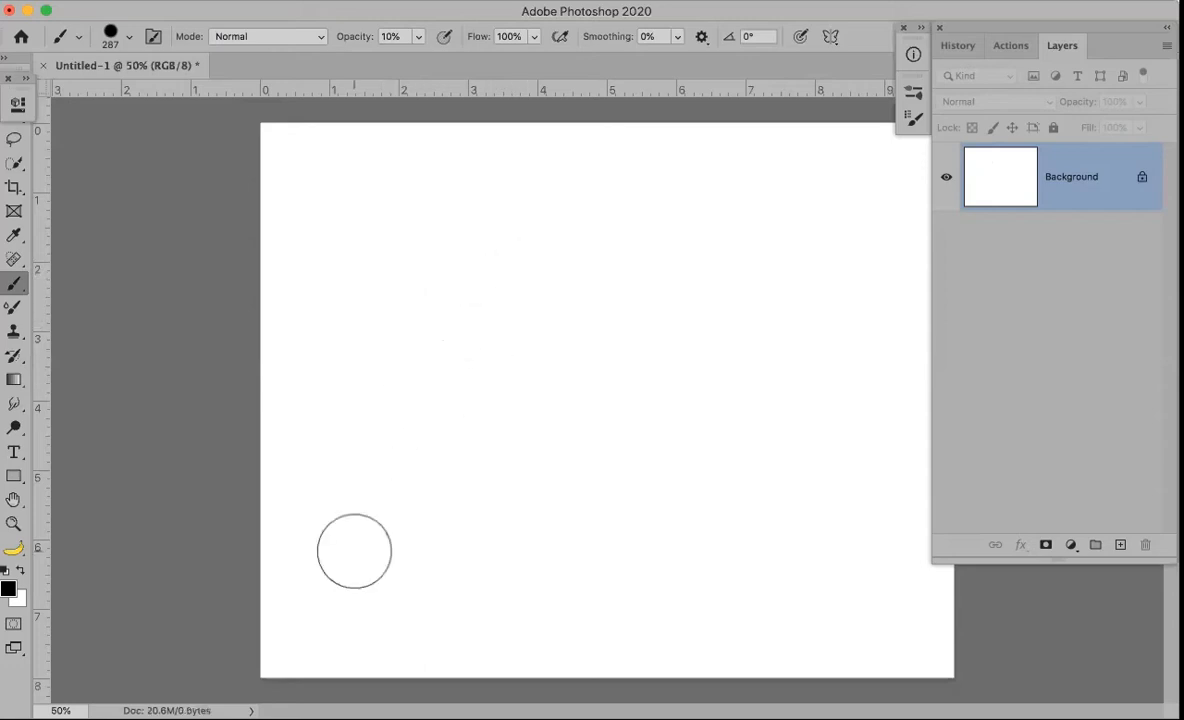
key(0)
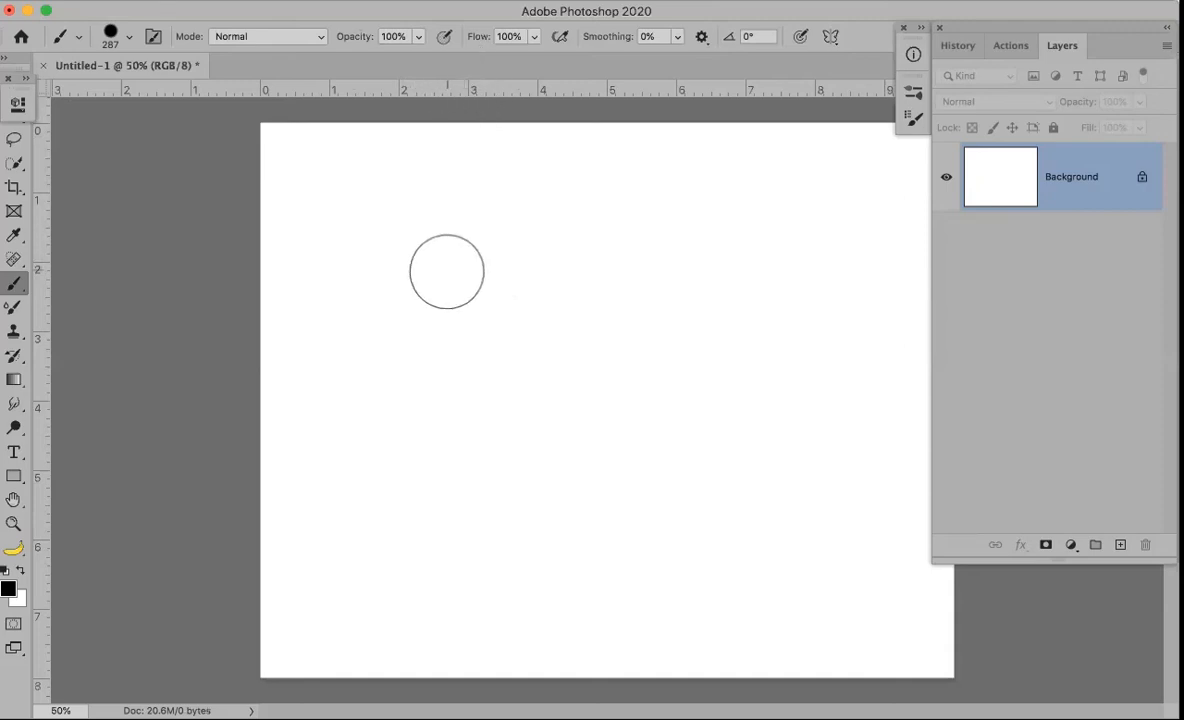
Stamp a round black dot, then toggle opacity to 10% and back to 100%
click(450, 284)
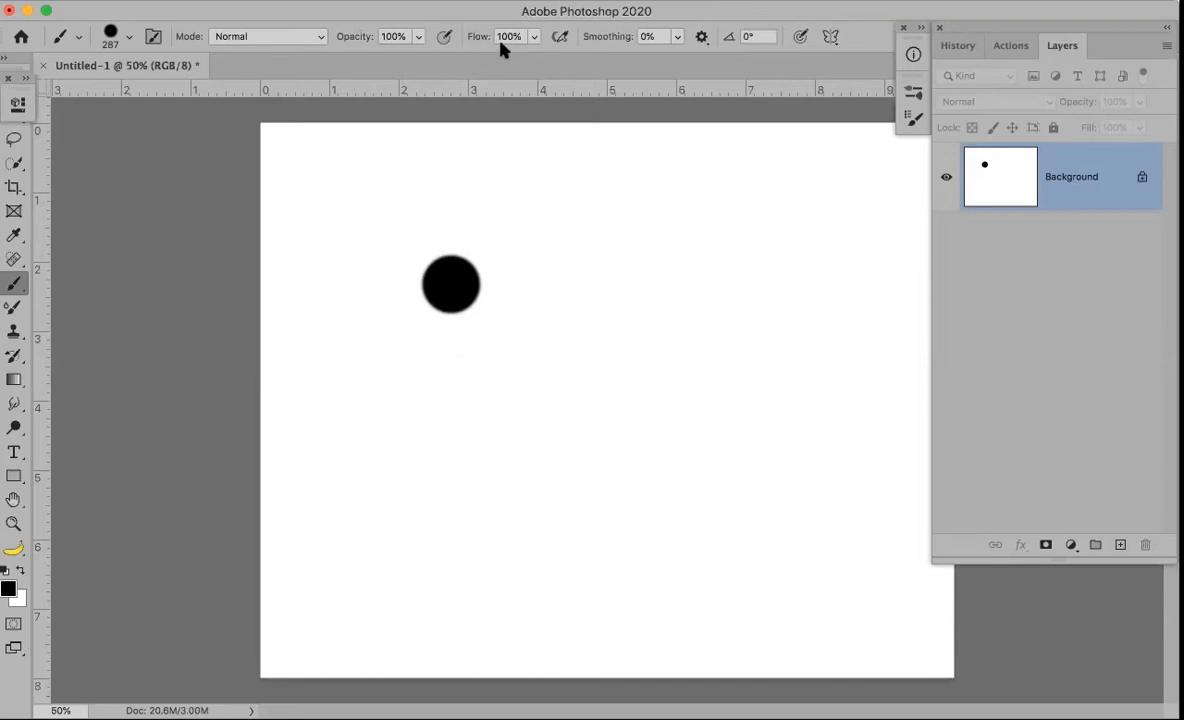
key(1)
key(0)
Raise brush smoothing to 100%, view at 100% zoom, and undo the black dot
mouse_move(593, 48)
mouse_down()
mouse_move(610, 37)
mouse_move(788, 58)
mouse_up()
drag(597, 36, 605, 40)
key(super+1)
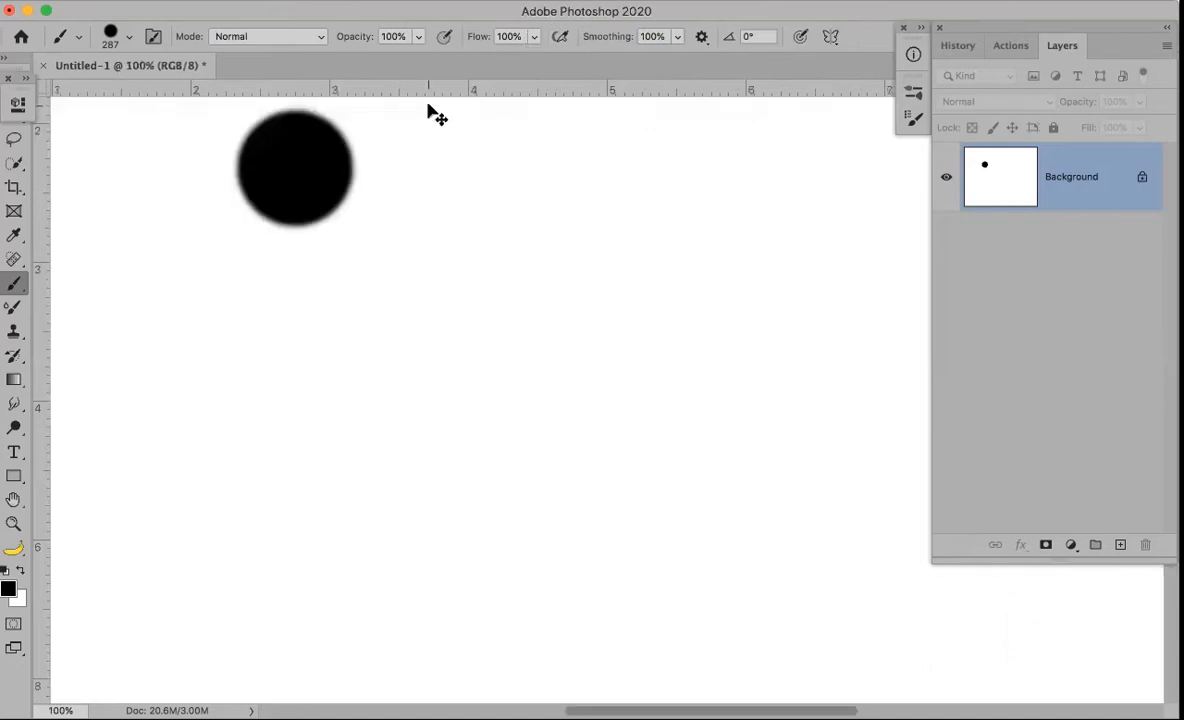
key(super+z)
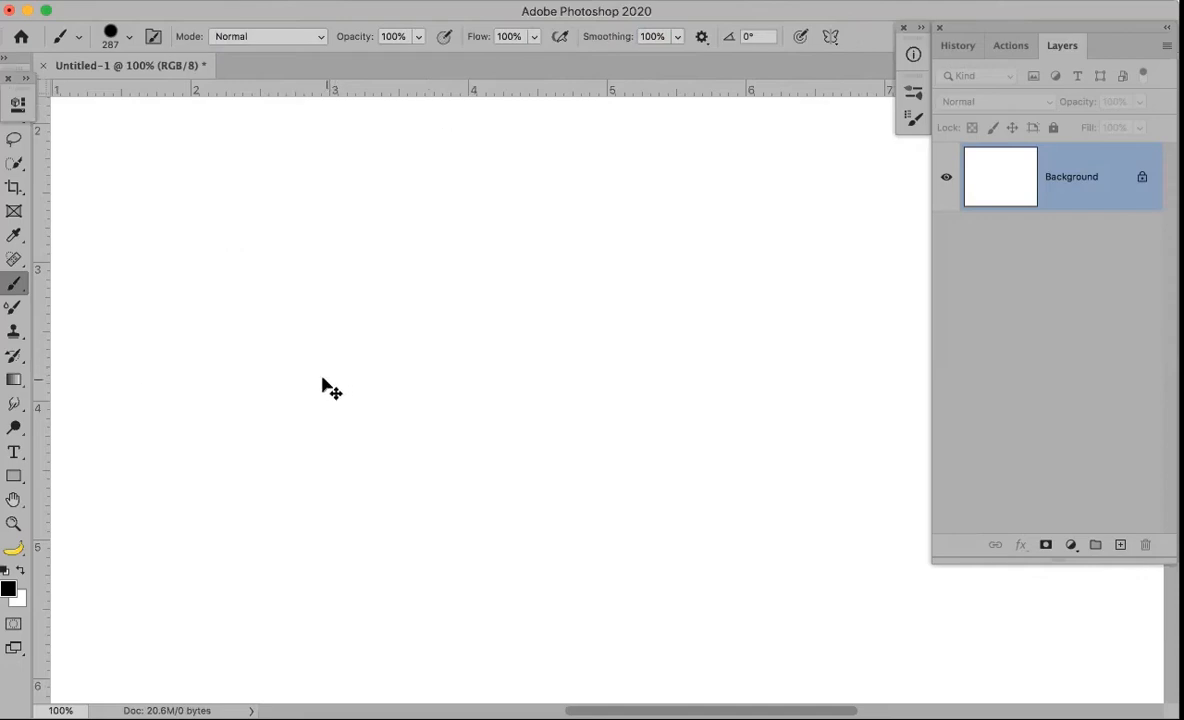
Fit the canvas on screen, enable airbrush build-up, and bring flow from 10% back to 100%
key(super+0)
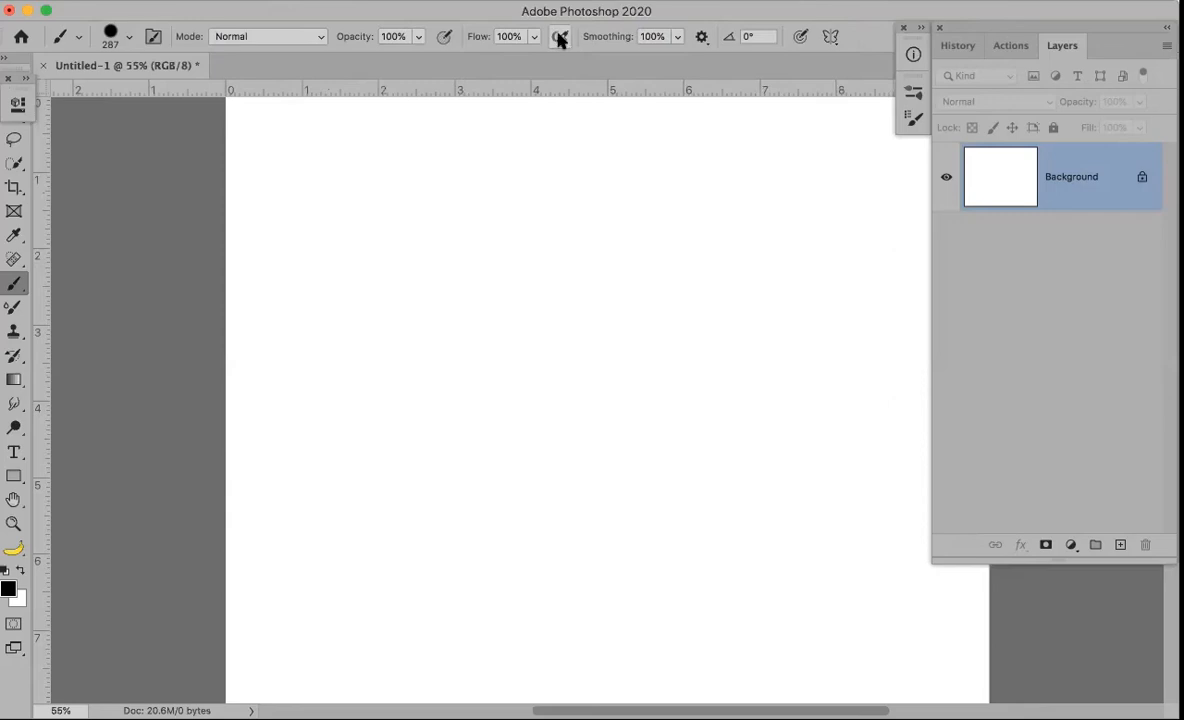
click(559, 37)
key(1)
drag(476, 37, 617, 60)
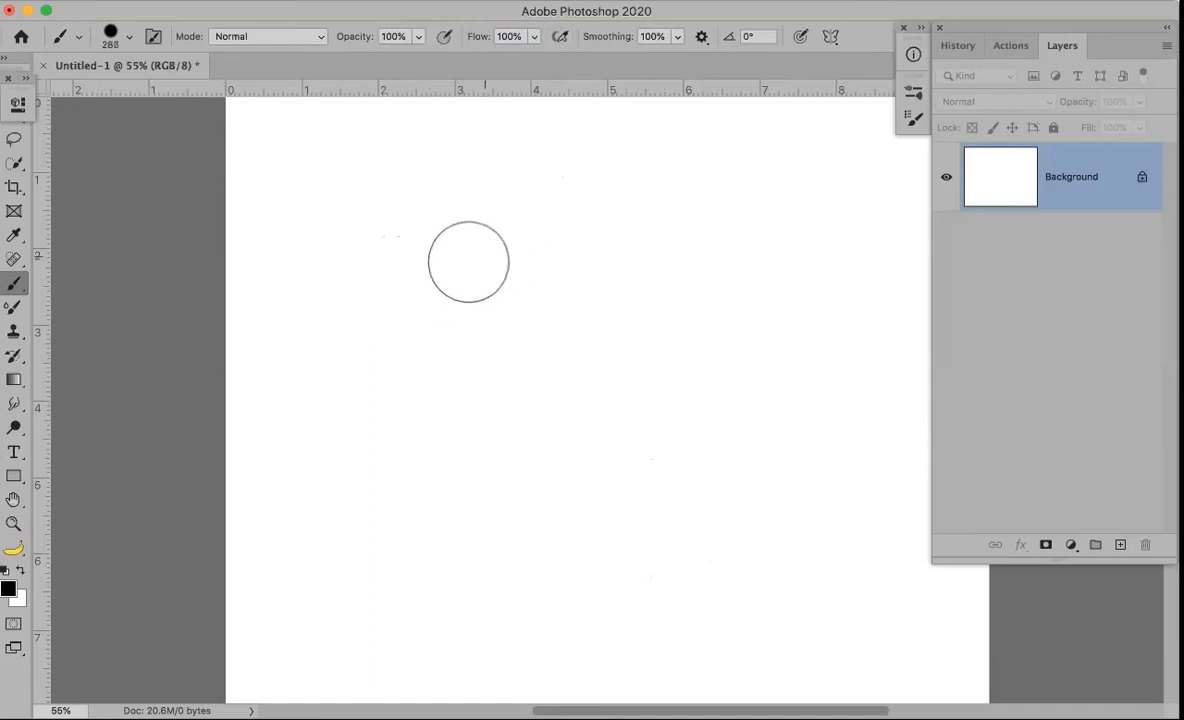
Paint a small dot, an airbrushed larger dot beside it, and a 10%-flow grey diagonal stroke
click(429, 271)
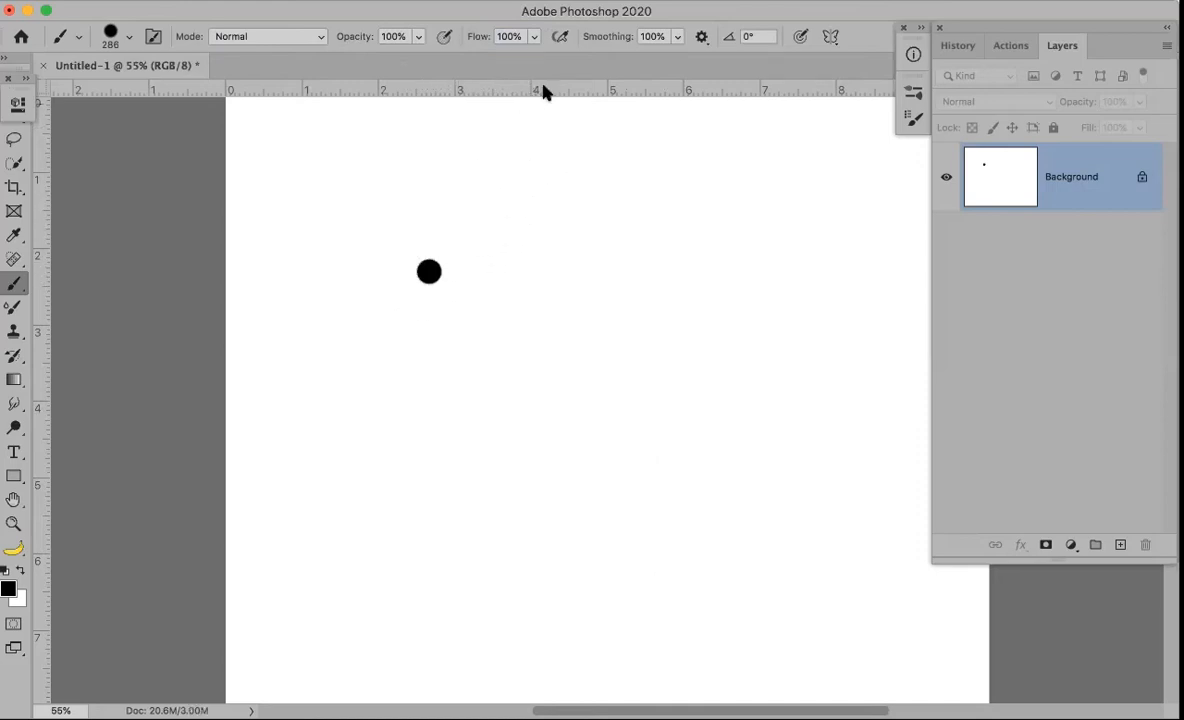
click(560, 36)
drag(492, 274, 493, 277)
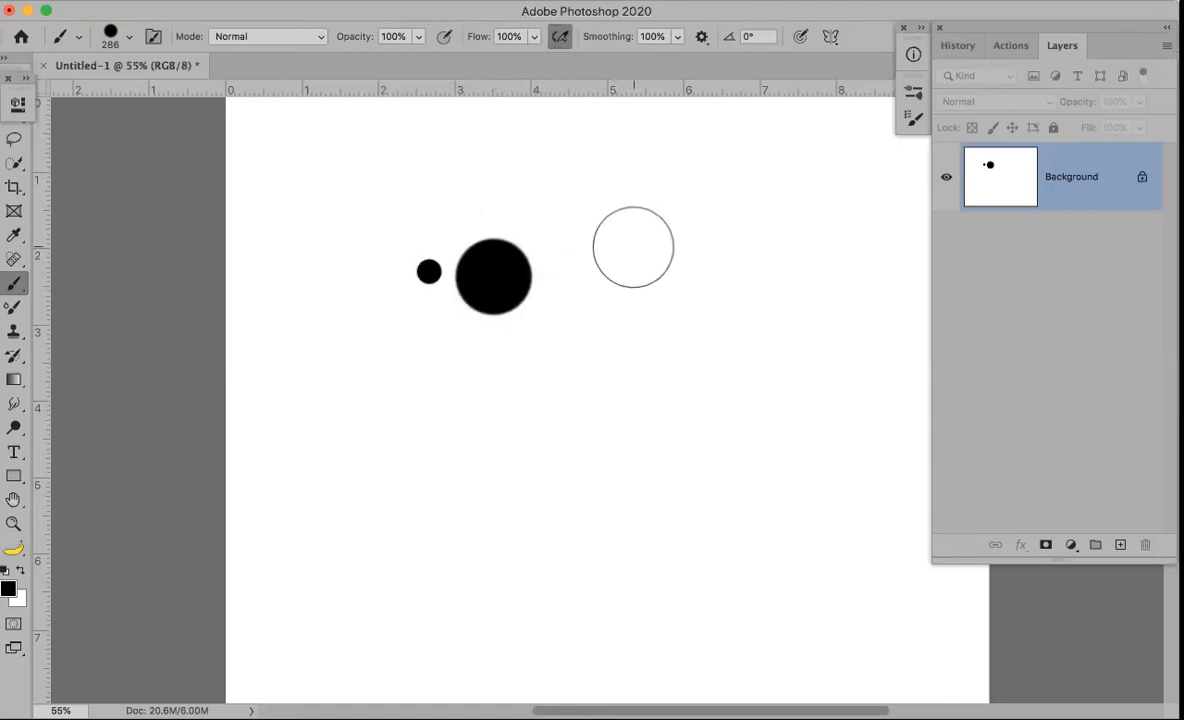
key(1)
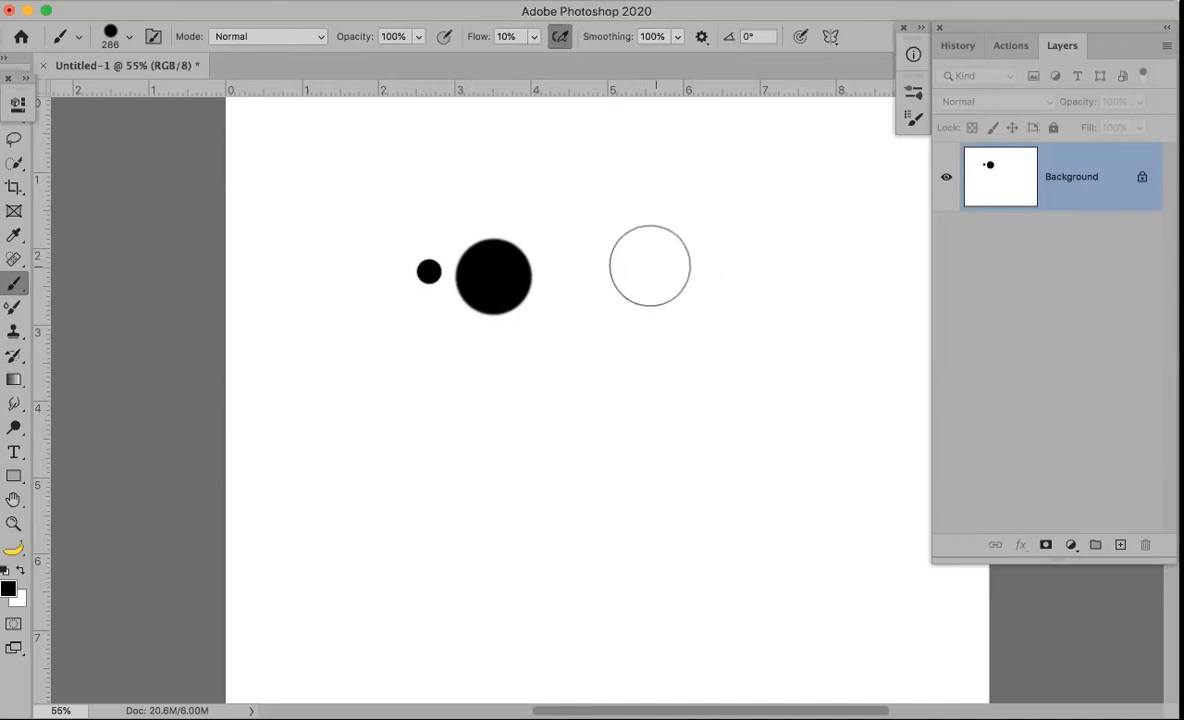
drag(687, 246, 425, 524)
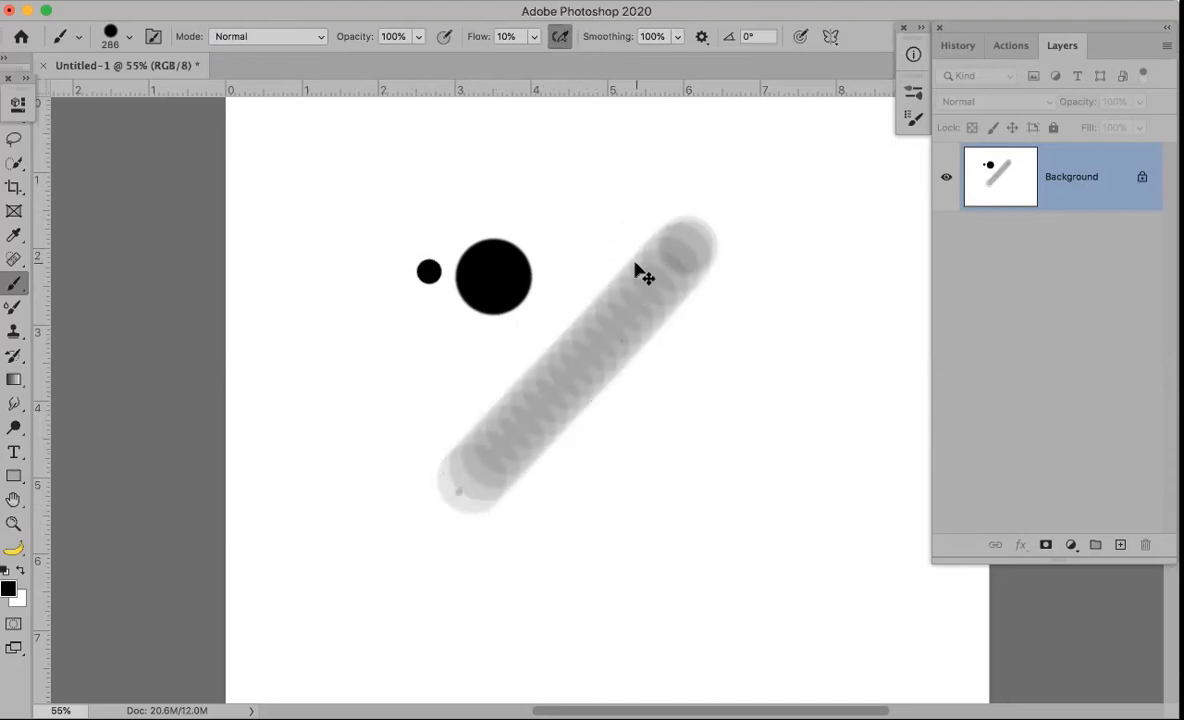
Replace the grey diagonal stroke with a soft dot built up to near-black
key(super+z)
click(609, 290)
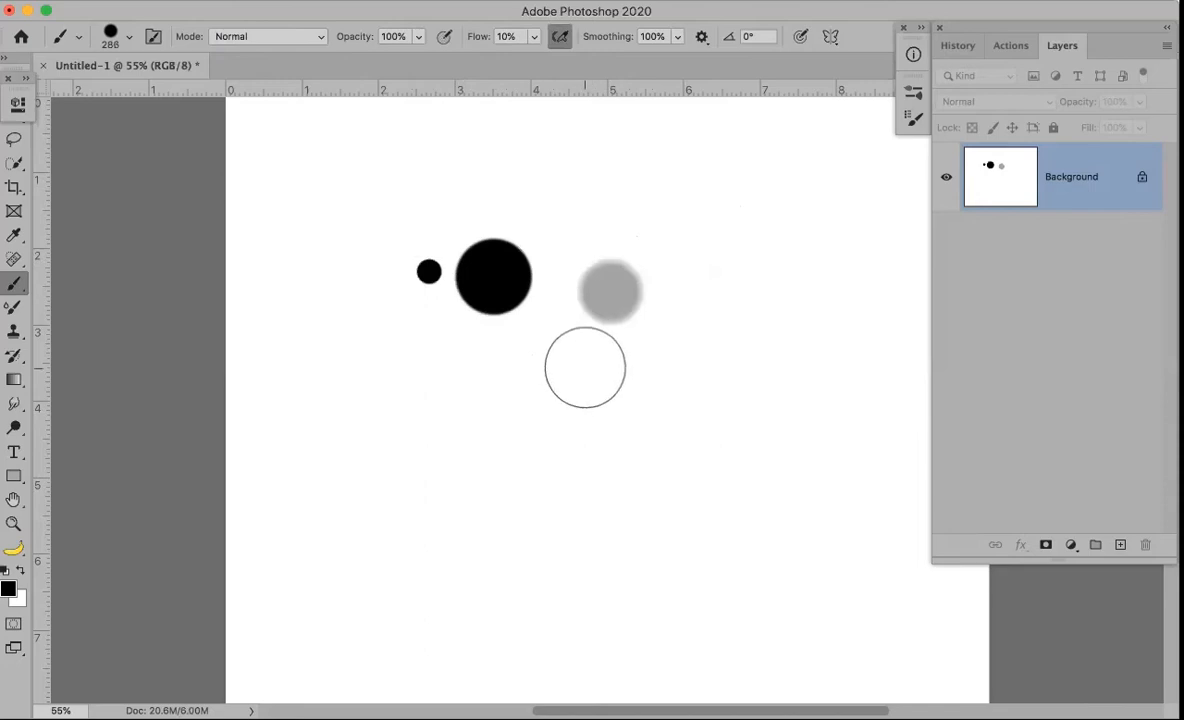
drag(609, 295, 607, 299)
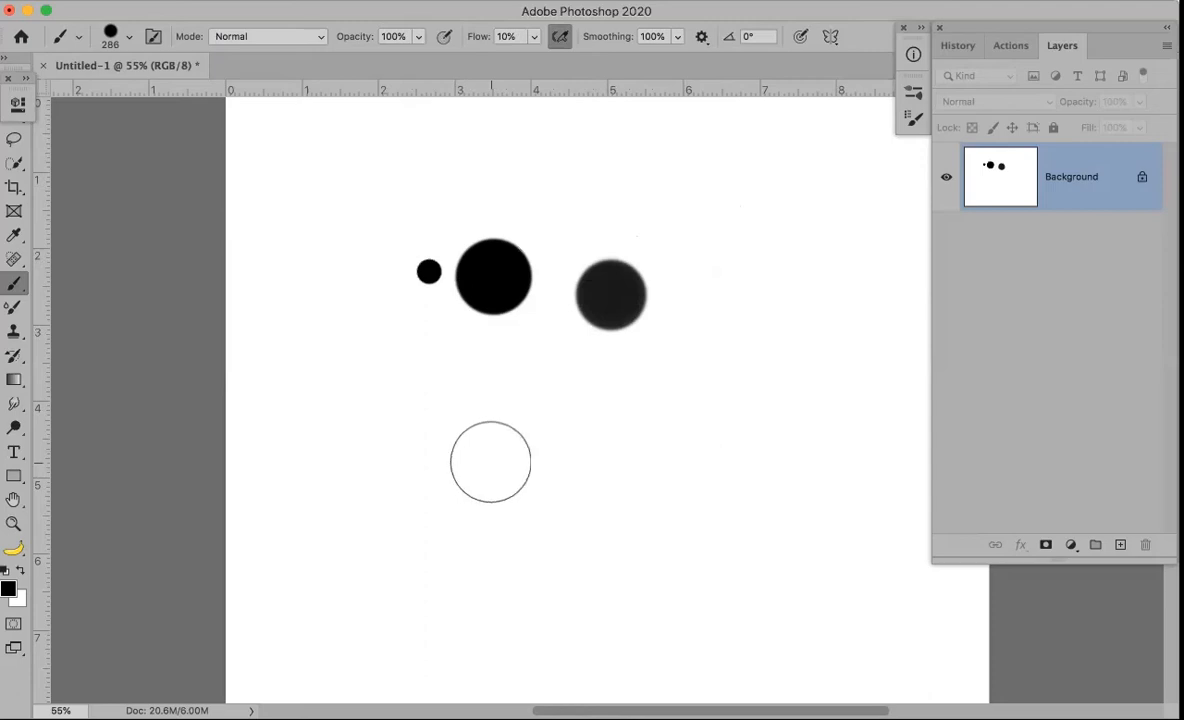
At 100% flow and opacity, stamp a black dot below, then drop opacity to 15%
drag(362, 40, 352, 40)
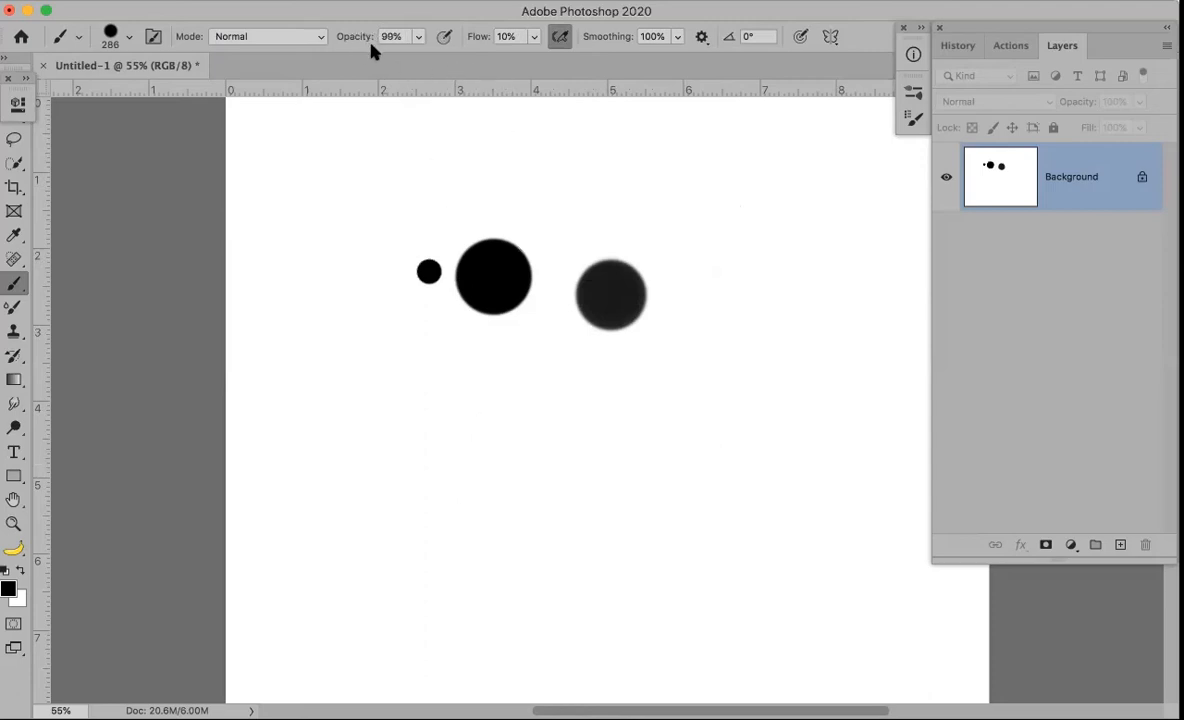
drag(471, 38, 692, 77)
drag(351, 37, 358, 37)
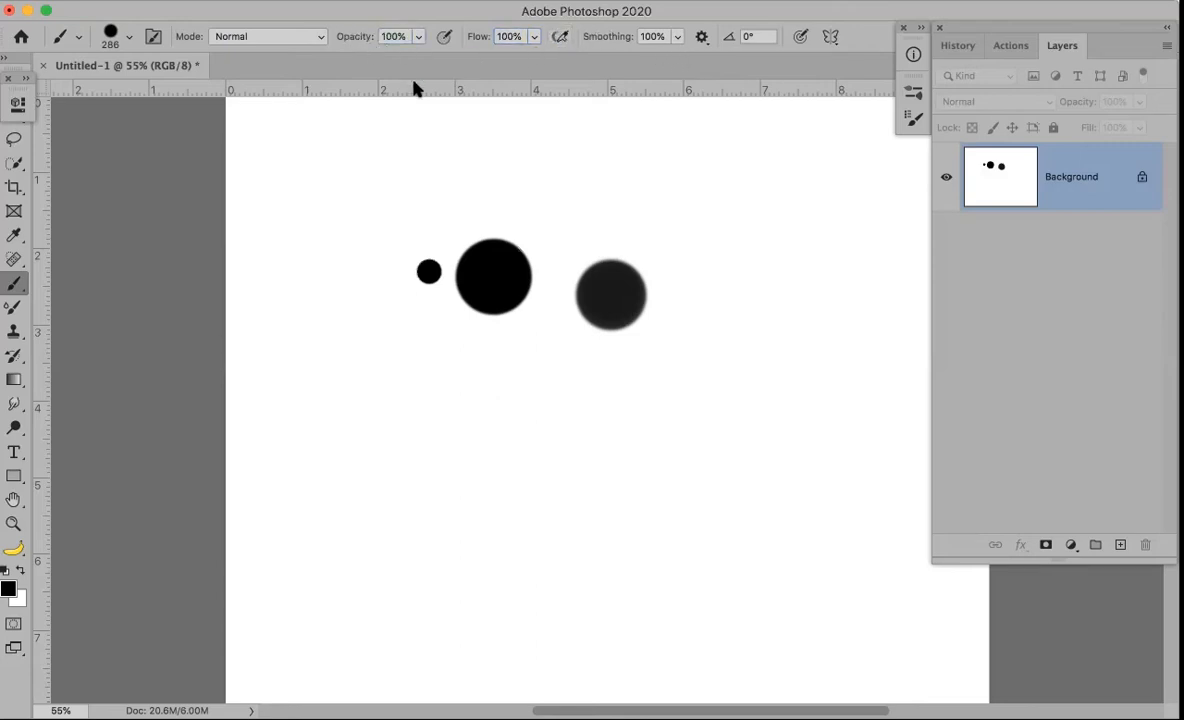
click(513, 430)
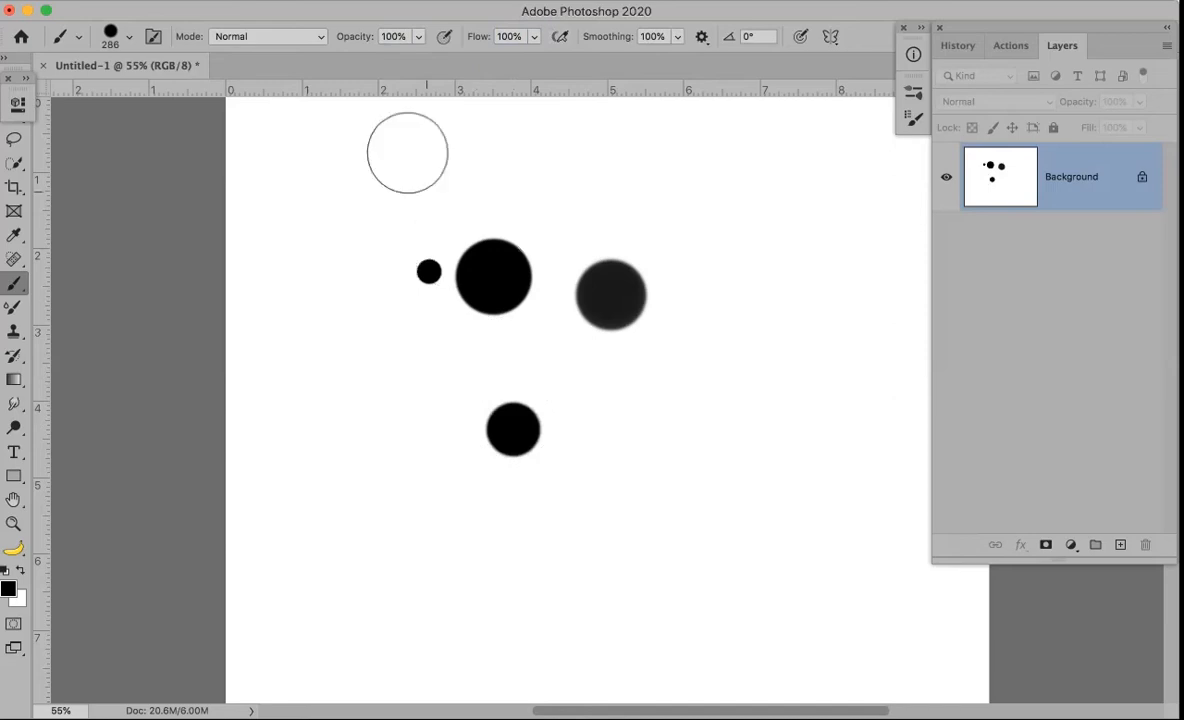
drag(345, 40, 262, 22)
drag(357, 37, 354, 37)
Dab a faint 10%-opacity spot, then at 21% flow and 100% opacity build grey and dark soft spots
key(1)
click(596, 445)
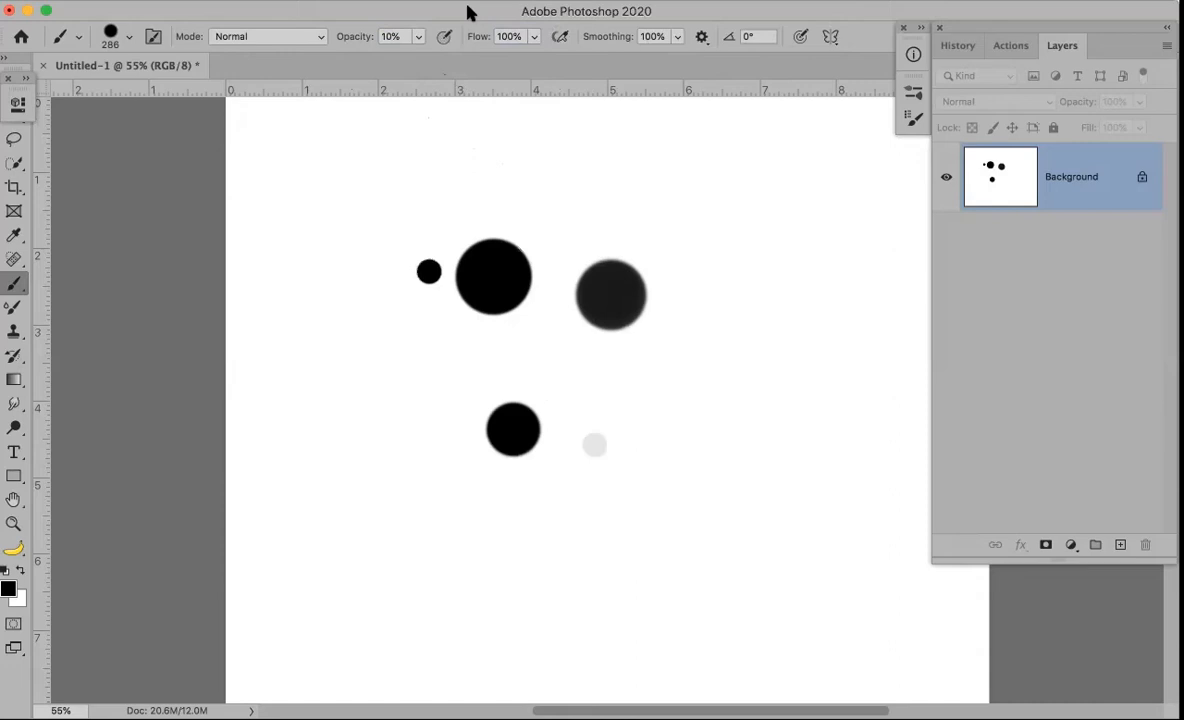
drag(477, 40, 430, 38)
drag(348, 37, 461, 38)
drag(642, 413, 640, 423)
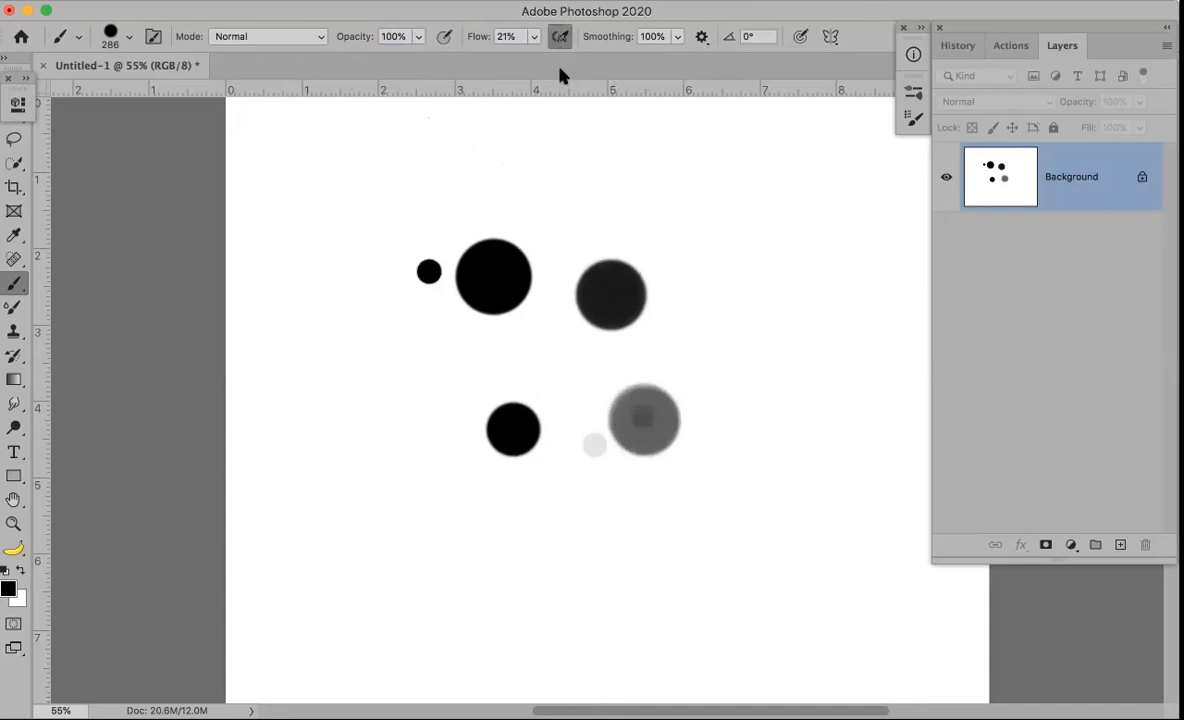
drag(750, 324, 750, 324)
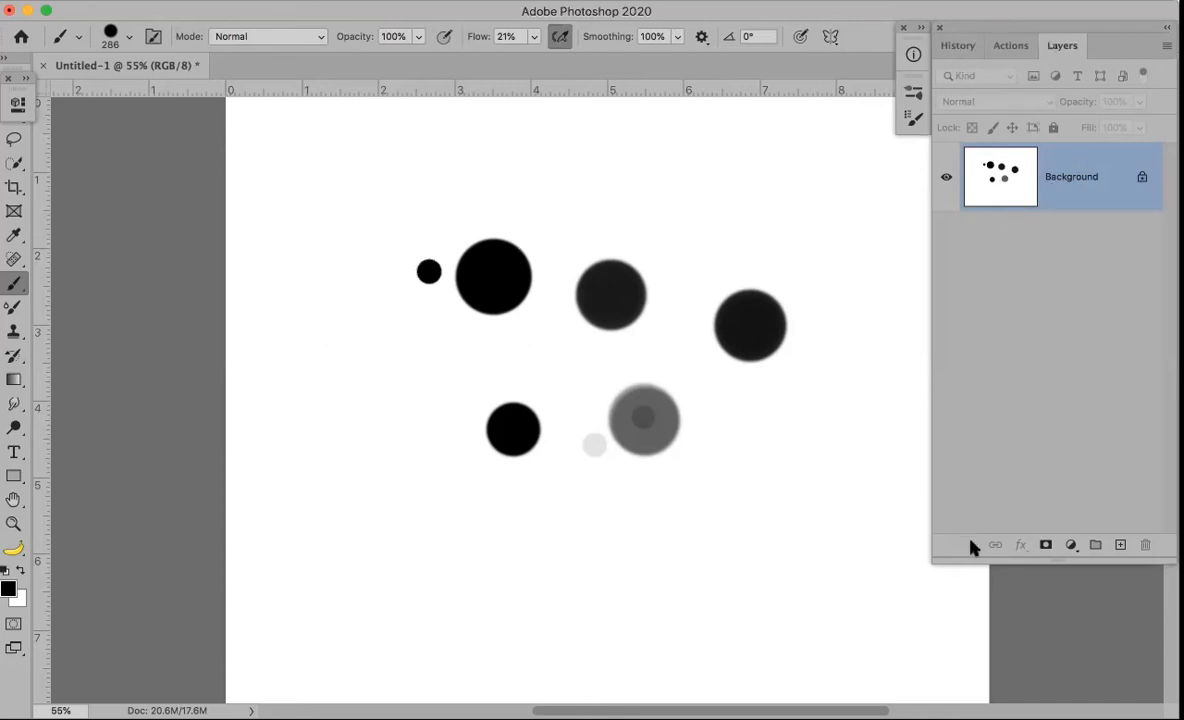
Revert the canvas to its blank starting state from the History list
click(955, 46)
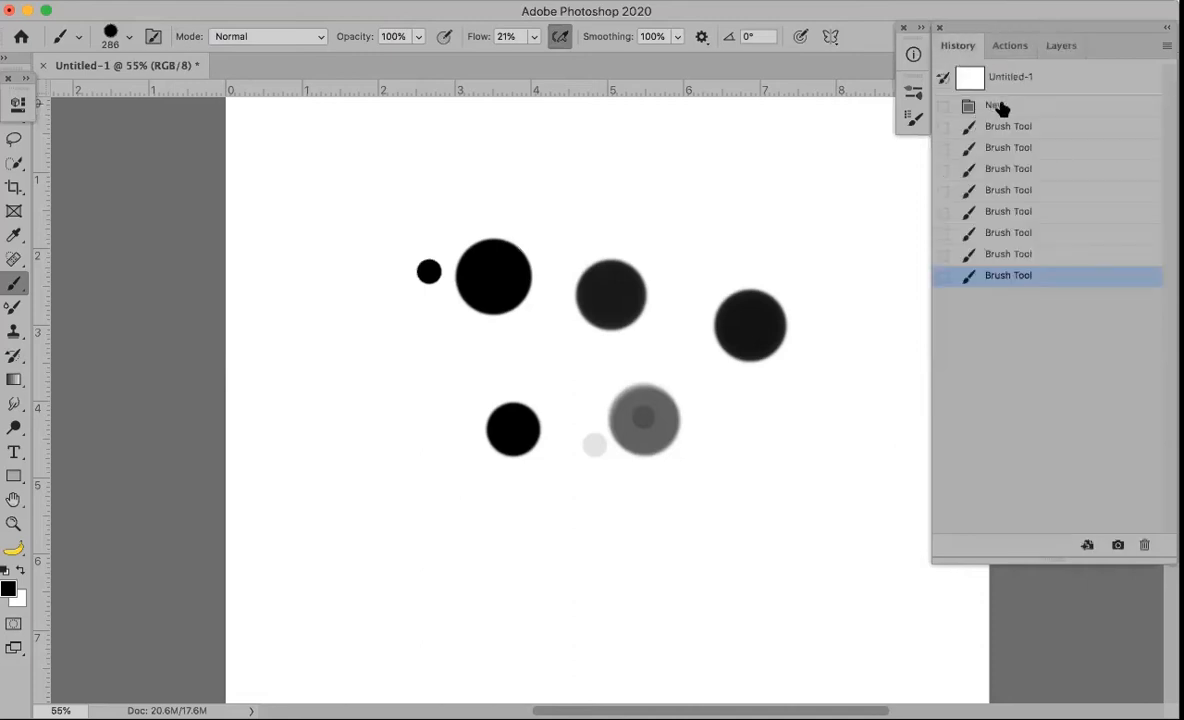
click(998, 106)
click(1054, 47)
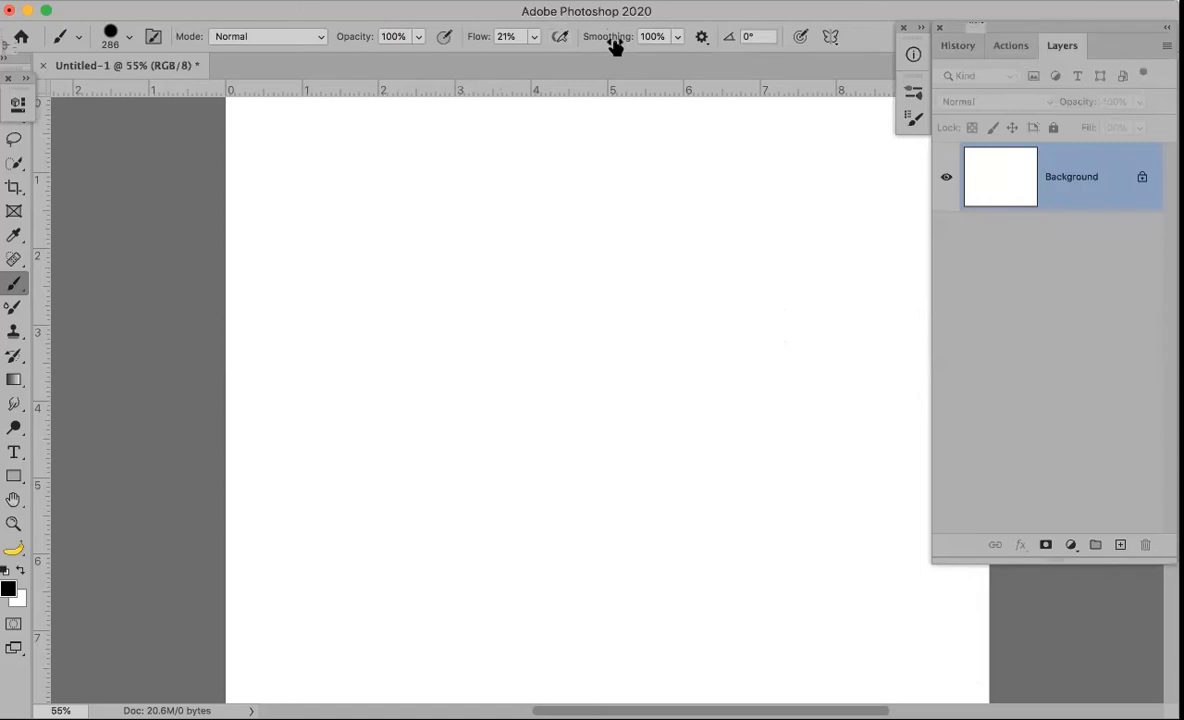
With a size-60 brush at 100% flow, paint one wavy stroke, then another at 0% smoothing
key(bracketleft)
key(bracketleft)
key(bracketleft)
key(bracketleft)
key(bracketleft)
key(bracketleft)
key(bracketleft)
key(bracketleft)
key(bracketleft)
key(bracketleft)
drag(478, 36, 685, 63)
mouse_move(340, 406)
mouse_down()
mouse_move(386, 354)
mouse_move(521, 425)
mouse_move(534, 539)
mouse_move(515, 515)
mouse_up()
mouse_move(703, 305)
mouse_down()
mouse_move(803, 307)
mouse_move(896, 560)
mouse_move(949, 568)
mouse_up()
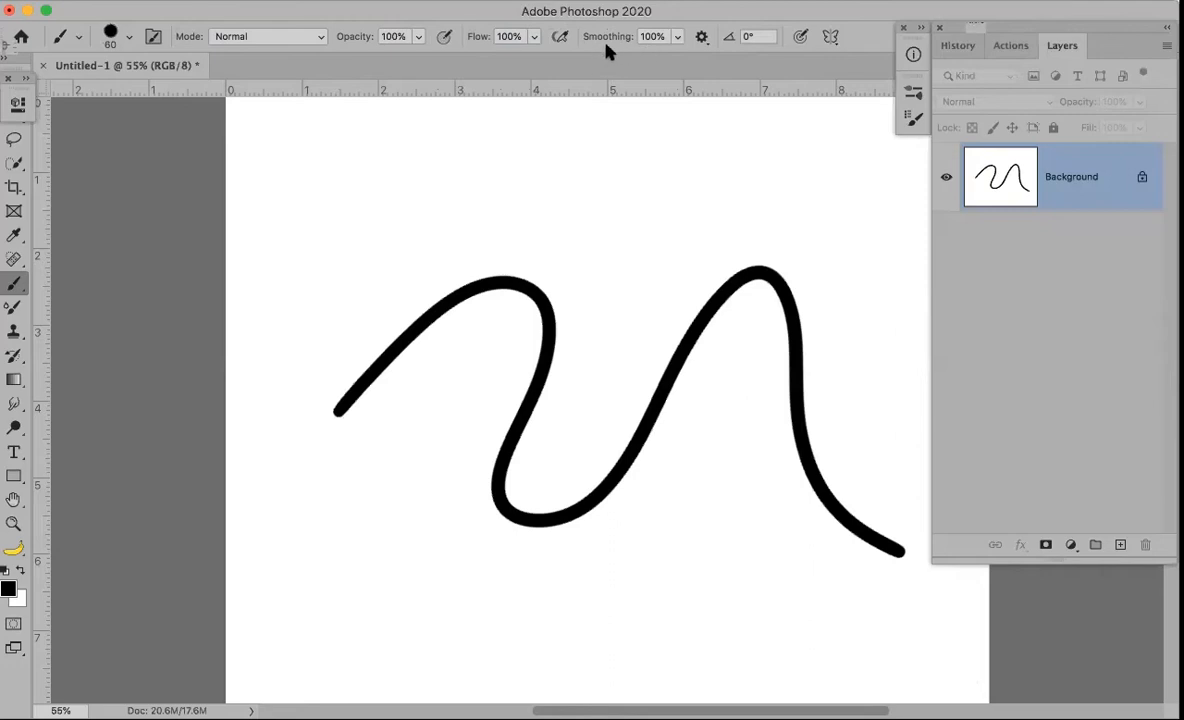
drag(630, 43, 531, 37)
mouse_move(321, 372)
mouse_down()
mouse_move(458, 247)
mouse_move(550, 301)
mouse_move(549, 465)
mouse_move(663, 293)
mouse_move(751, 244)
mouse_move(880, 462)
mouse_up()
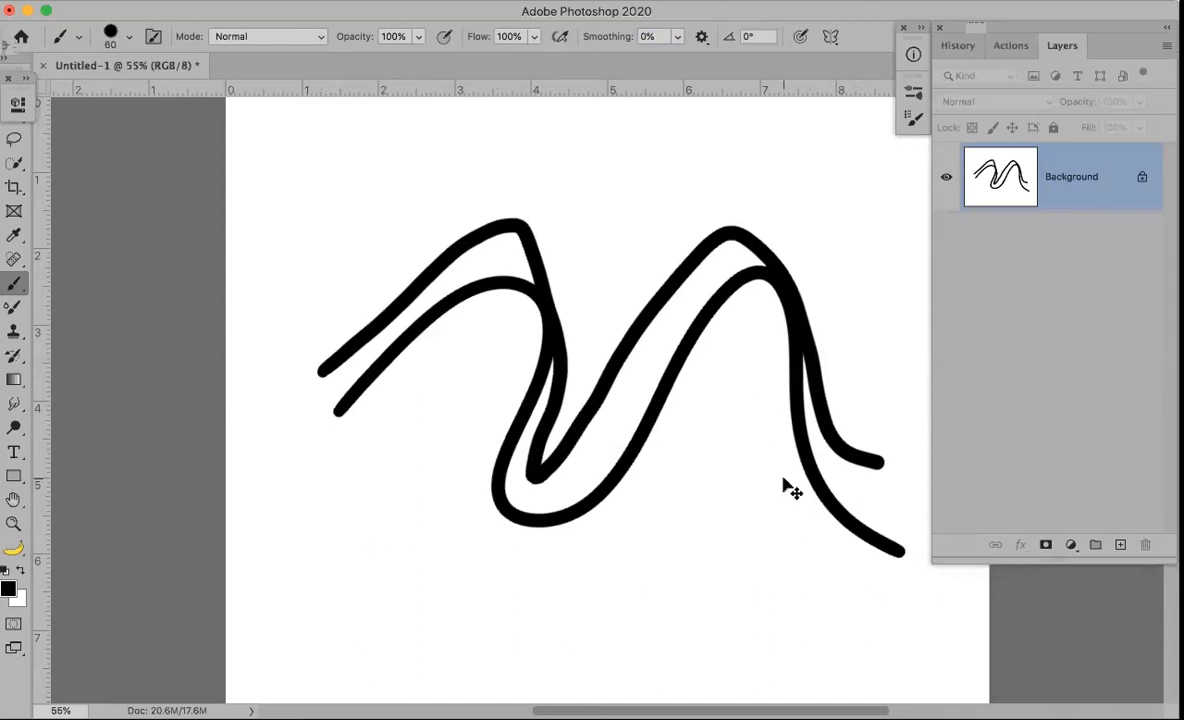
Set smoothing to 100% and paint a third stroke ending in a loop across the lower canvas
key(super+z)
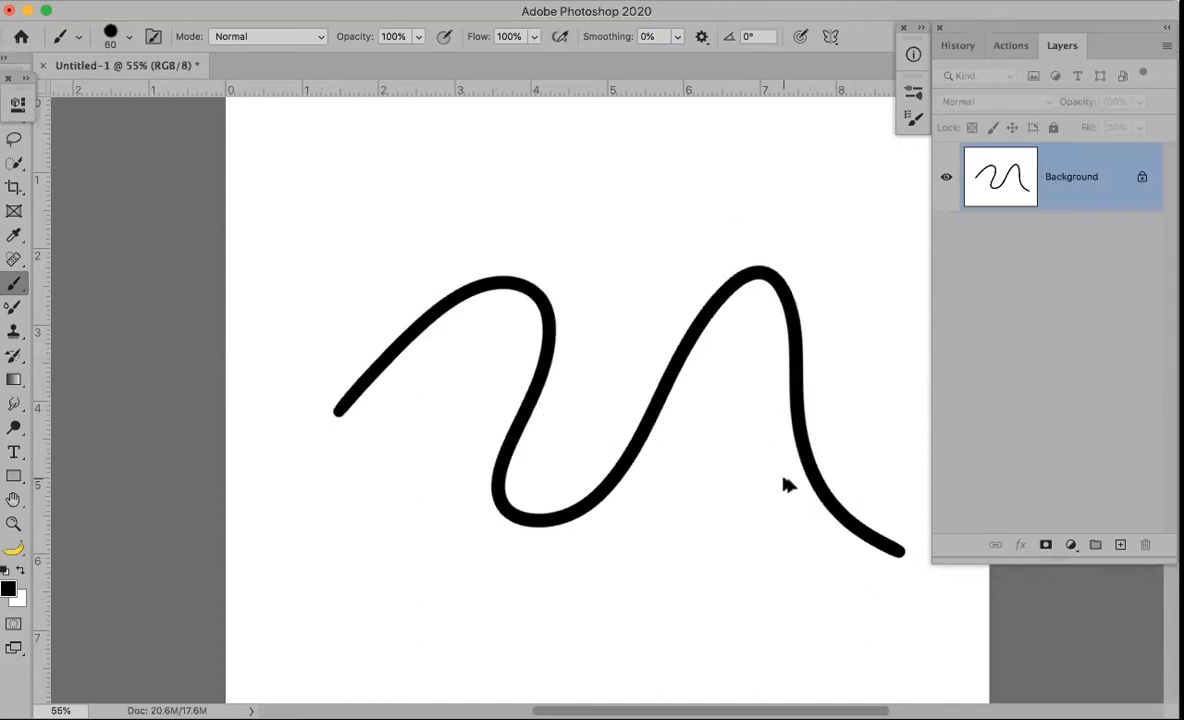
key(super+shift+z)
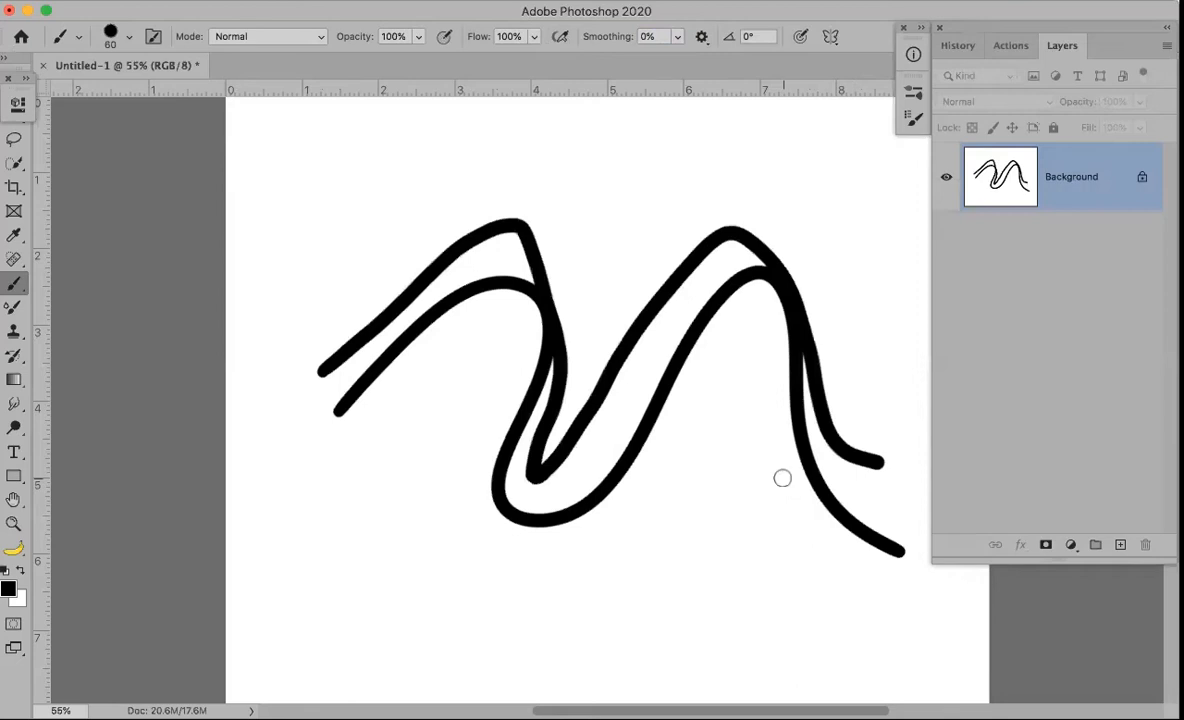
drag(605, 34, 927, 78)
mouse_move(385, 589)
mouse_down()
mouse_move(550, 511)
mouse_move(747, 476)
mouse_move(767, 602)
mouse_move(848, 642)
mouse_up()
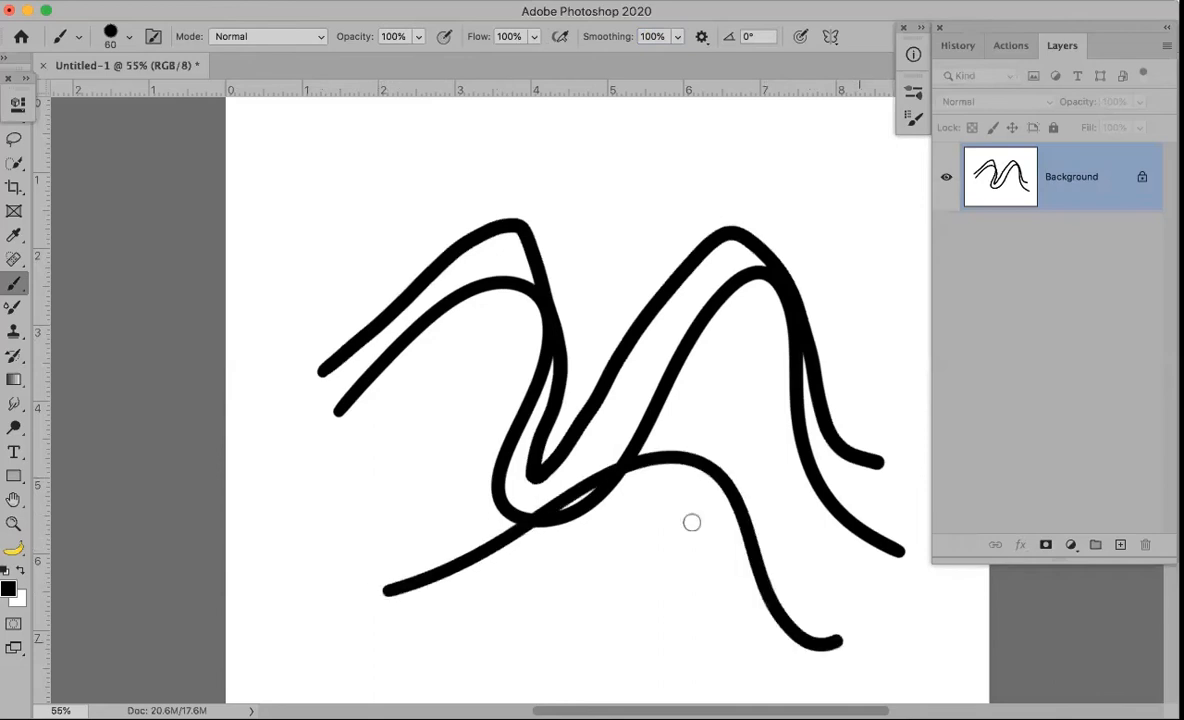
drag(692, 522, 645, 637)
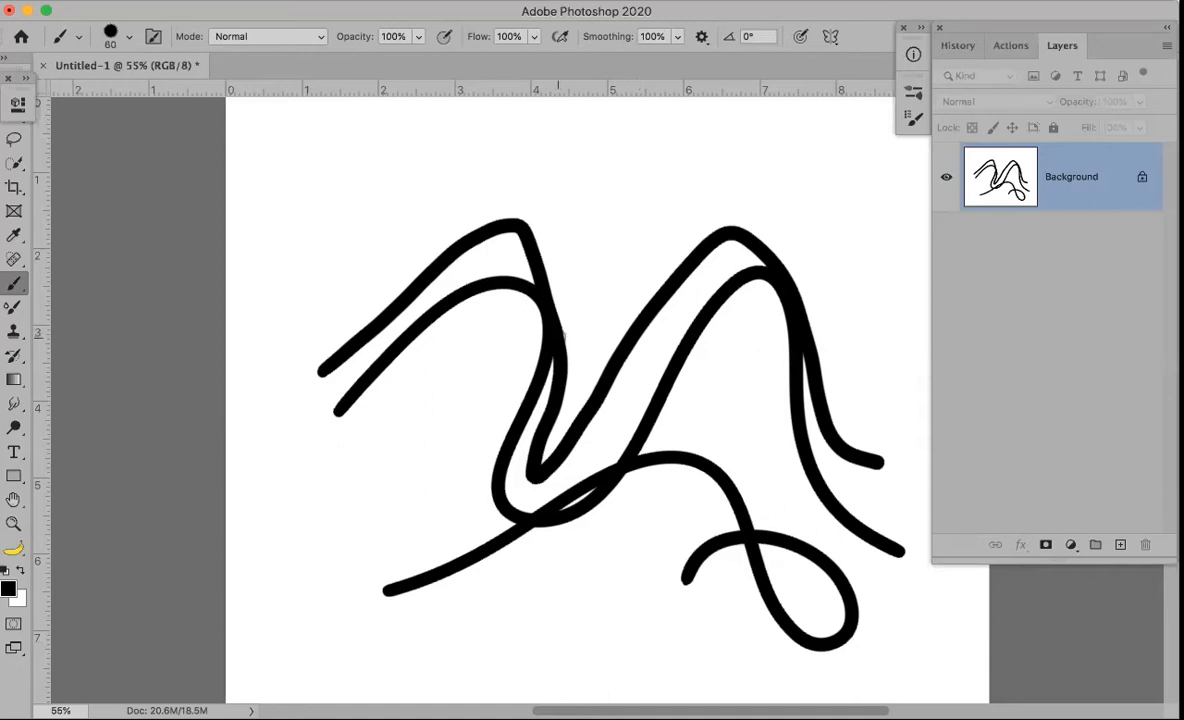
click(700, 36)
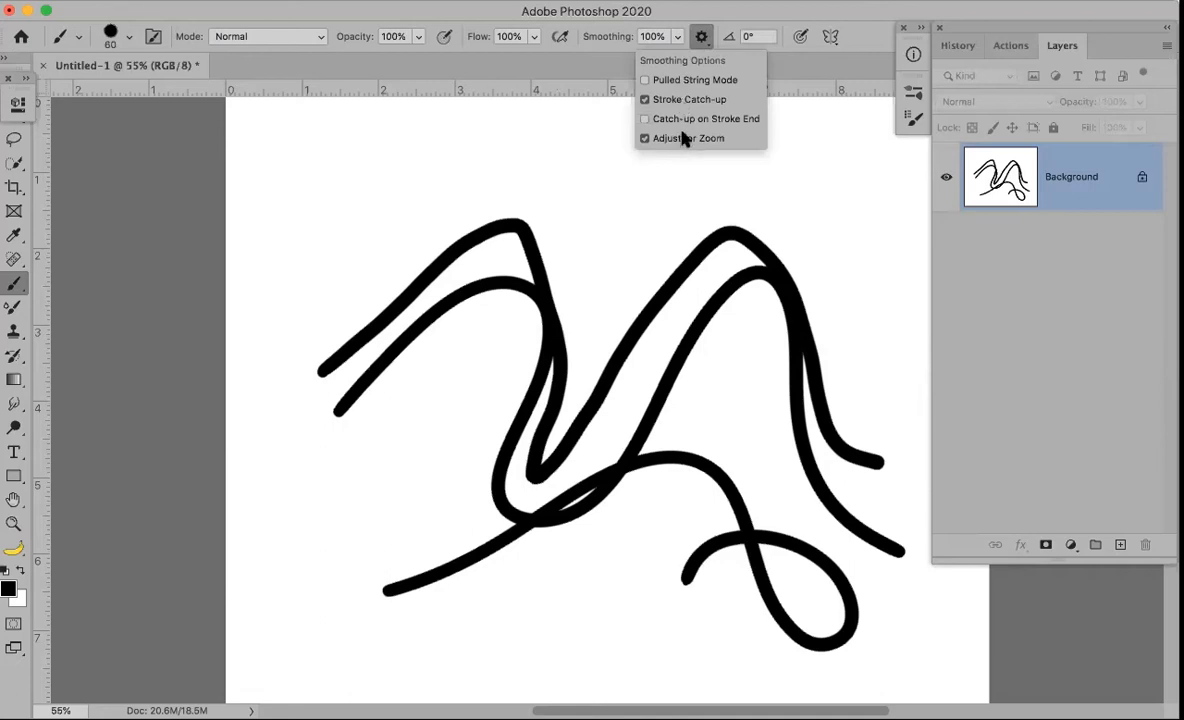
Enable Catch-up on Stroke End and paint a test line across the top
click(645, 119)
click(303, 197)
drag(425, 158, 633, 200)
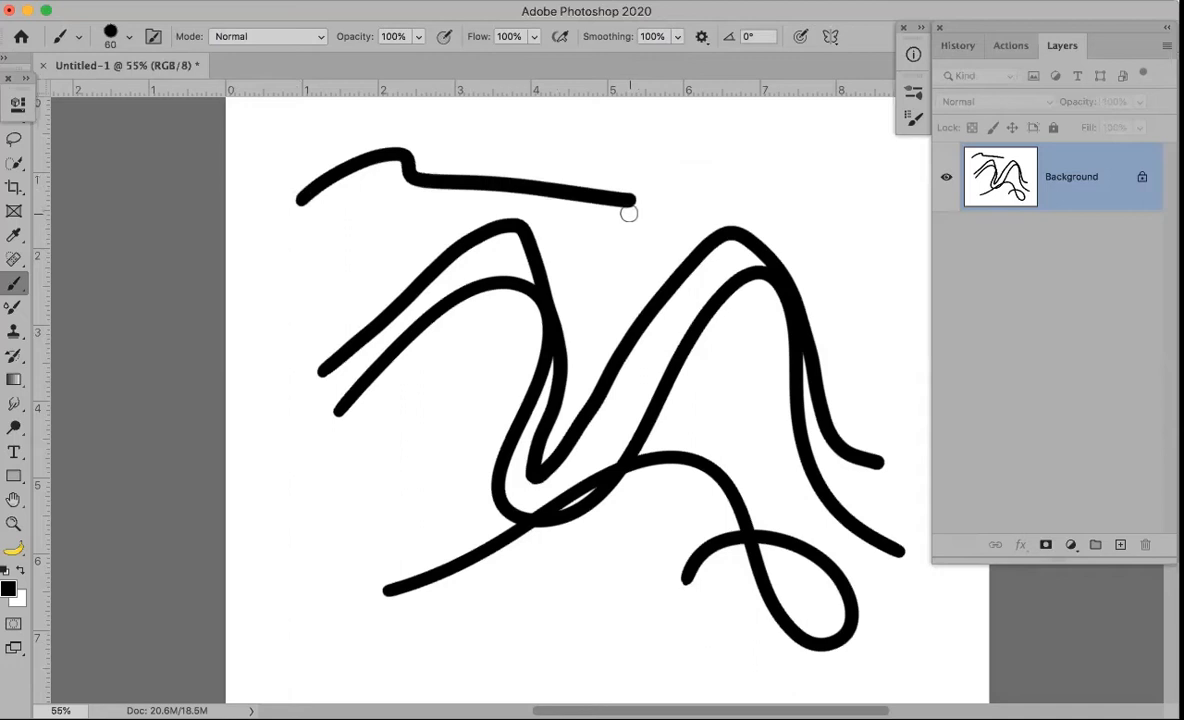
Turn on Pulled String Mode and paint a hooked dash and a diagonal dash at lower left
click(703, 40)
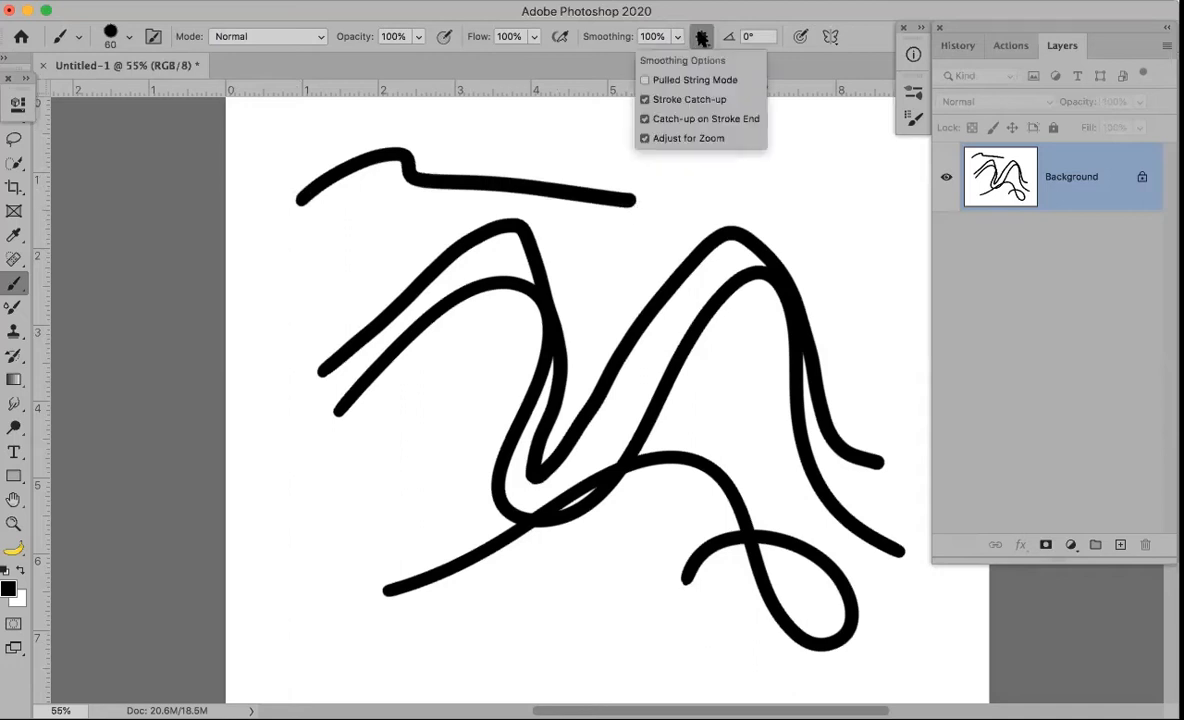
click(667, 82)
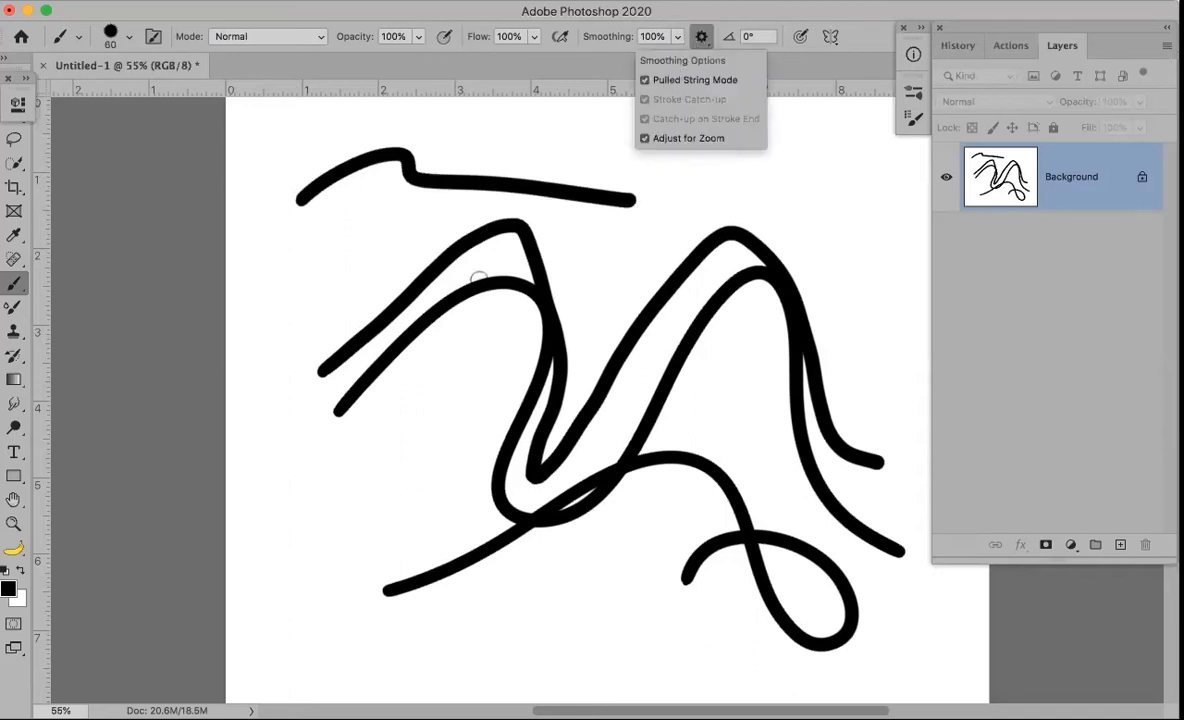
mouse_move(285, 536)
mouse_down()
mouse_move(394, 459)
mouse_move(316, 593)
mouse_up()
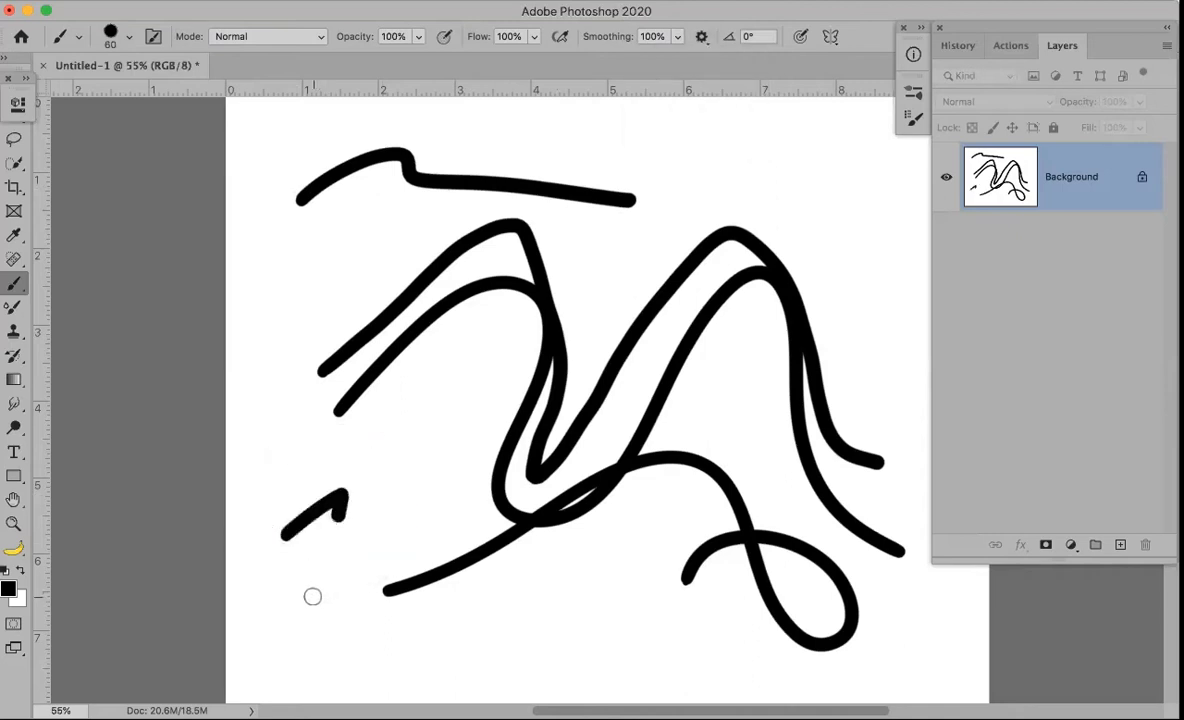
mouse_move(392, 448)
mouse_down()
mouse_move(438, 393)
mouse_move(449, 503)
mouse_move(500, 601)
mouse_move(486, 610)
mouse_up()
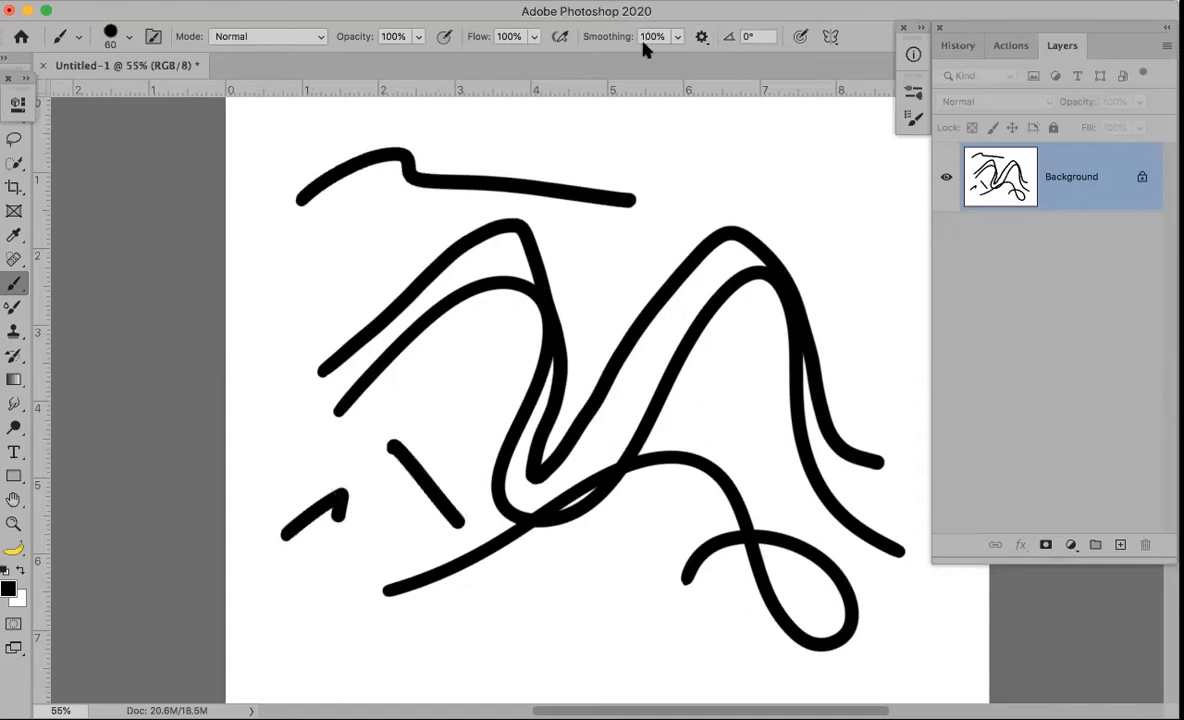
Switch Pulled String Mode back off in the smoothing options
click(703, 37)
click(679, 82)
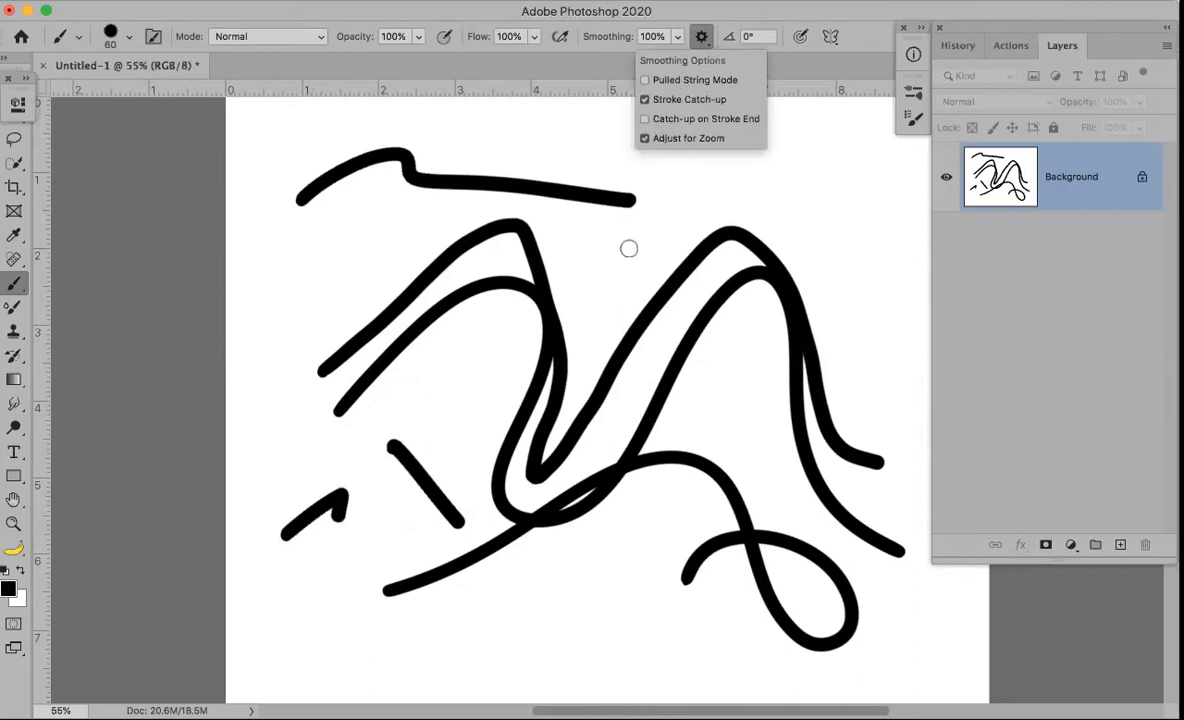
click(960, 42)
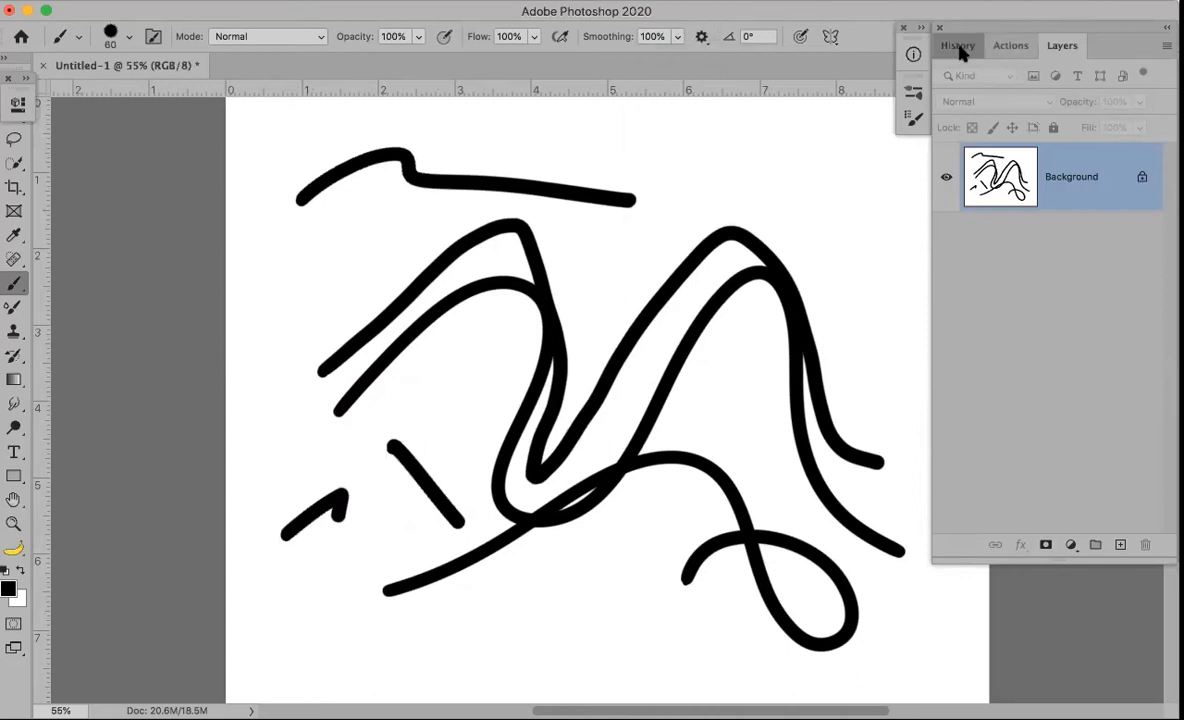
Revert to the blank starting state in History, set brush angle to 31°, and undo a test stroke
click(957, 45)
click(995, 106)
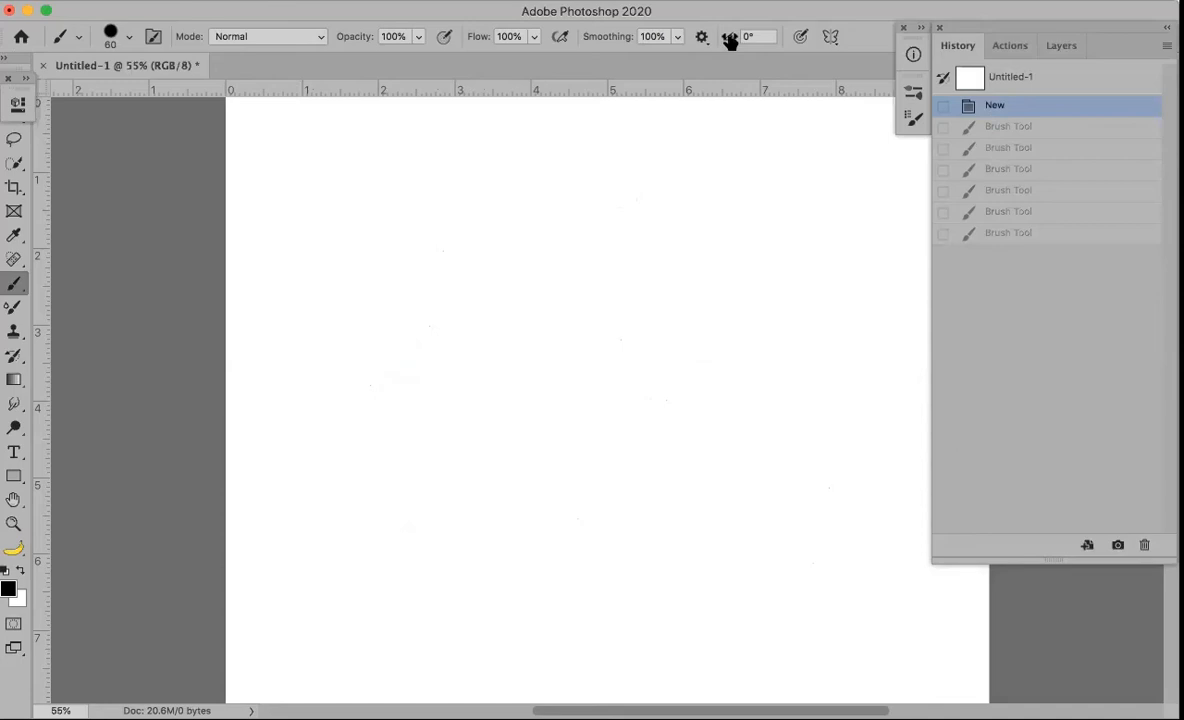
drag(729, 40, 735, 44)
mouse_move(595, 225)
mouse_down()
mouse_move(618, 480)
mouse_move(736, 458)
mouse_move(760, 426)
mouse_move(582, 371)
mouse_move(576, 415)
mouse_up()
key(super+z)
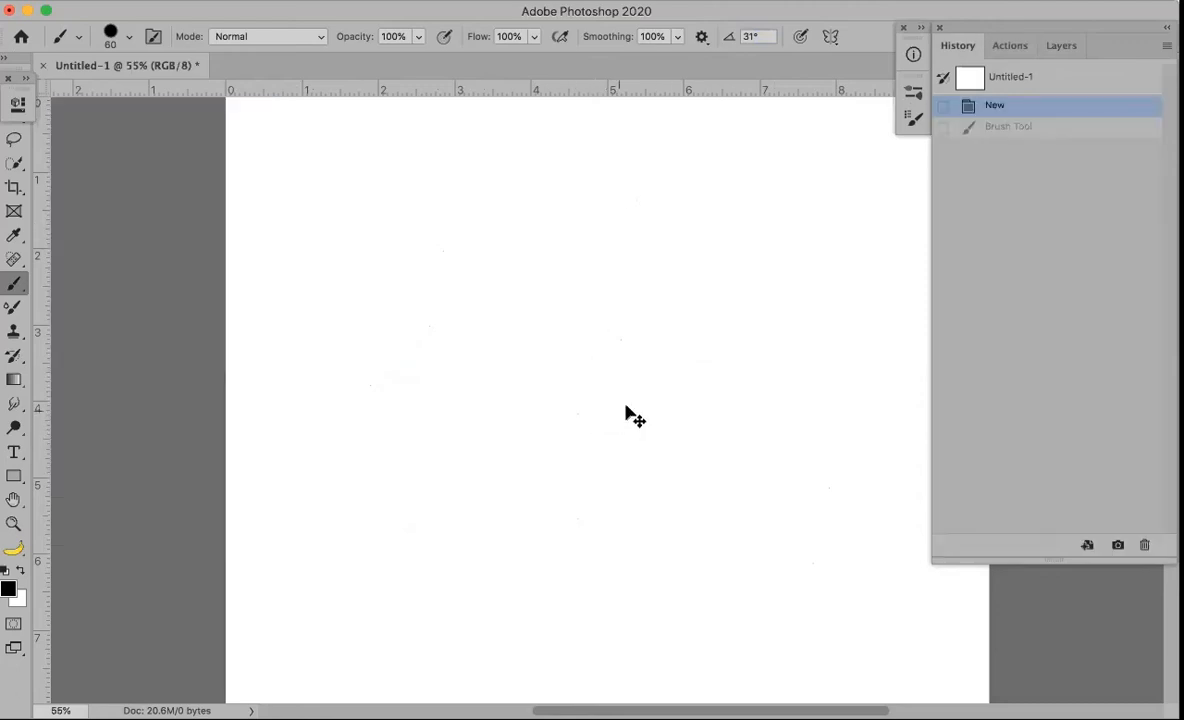
Reset the brush angle to 0° and turn on pressure control for brush size
click(752, 37)
text(0)
click(802, 38)
click(803, 37)
click(798, 39)
click(831, 38)
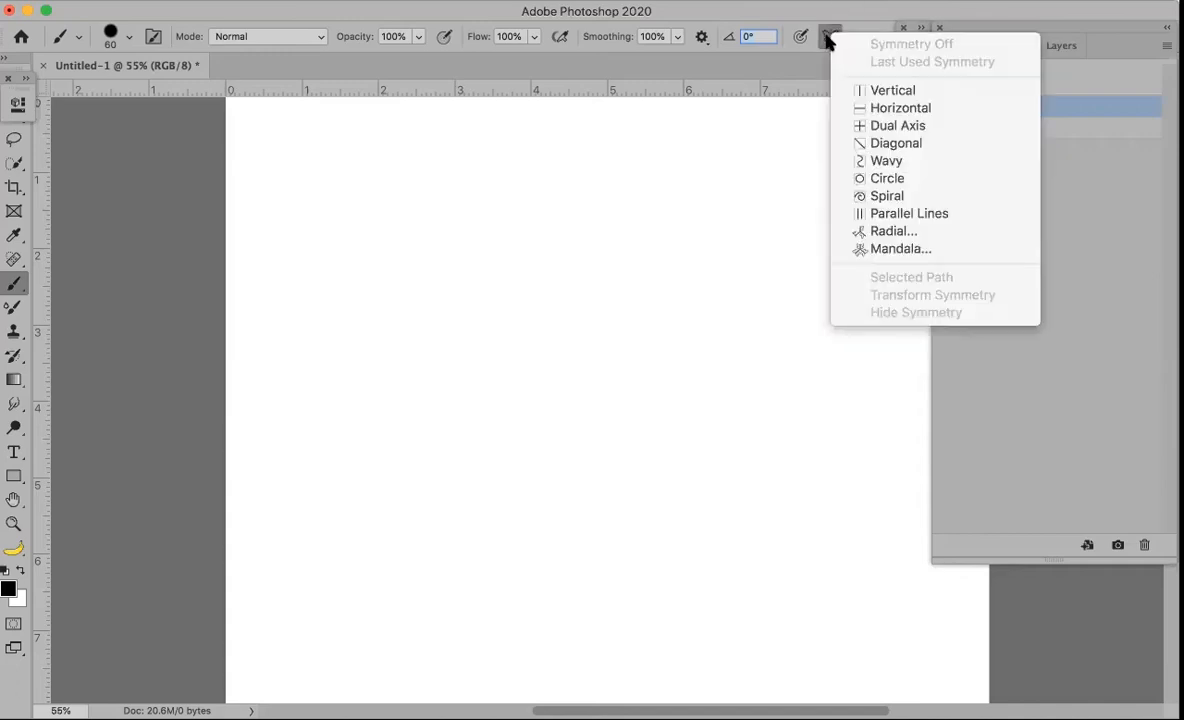
click(888, 92)
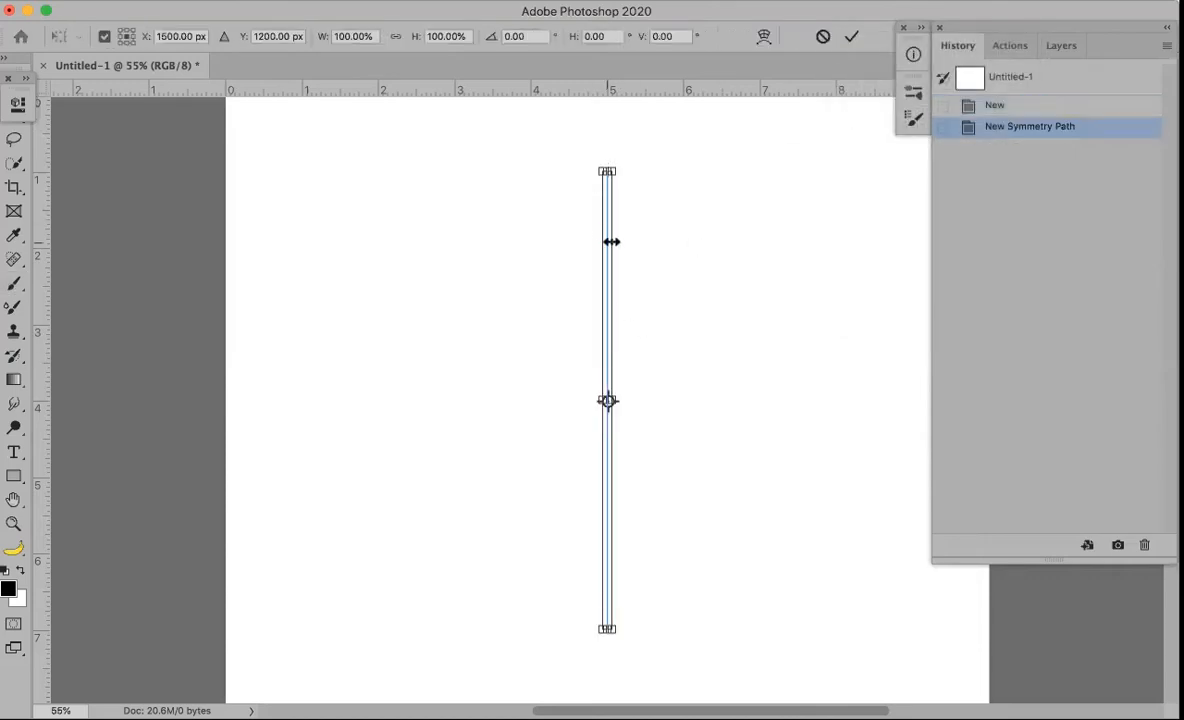
key(Return)
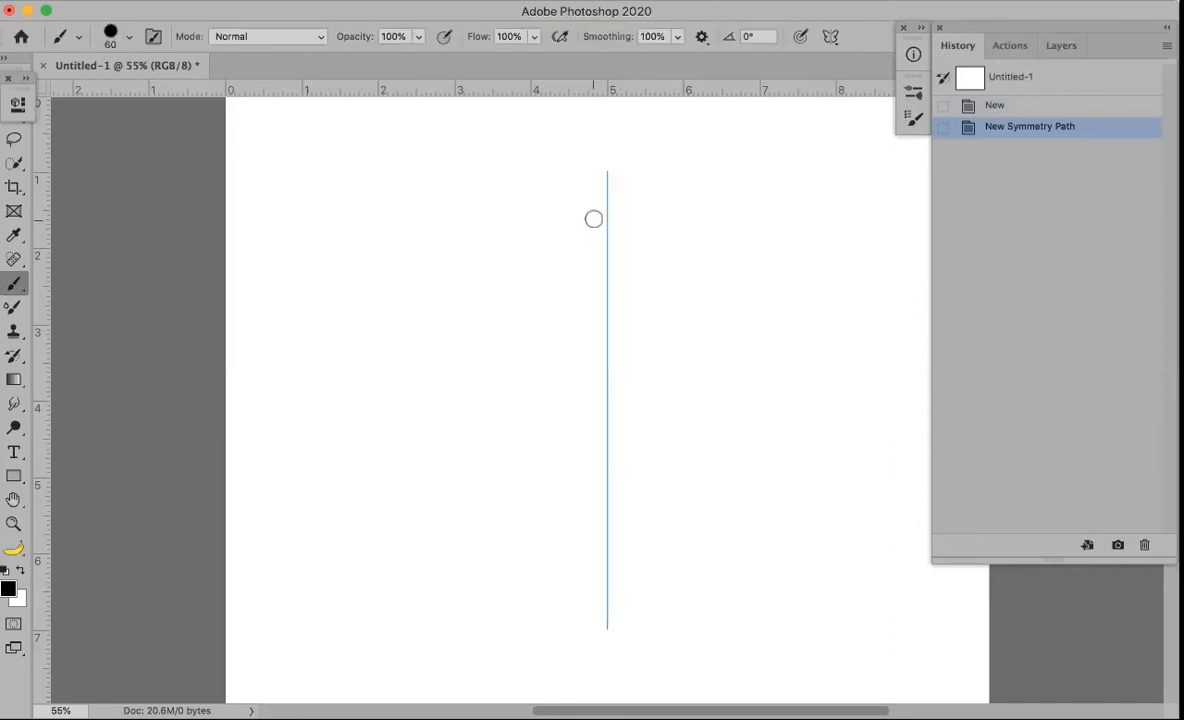
click(606, 176)
mouse_move(567, 252)
mouse_down()
mouse_move(666, 323)
mouse_move(574, 394)
mouse_move(629, 450)
mouse_move(605, 566)
mouse_move(613, 625)
mouse_move(530, 636)
mouse_up()
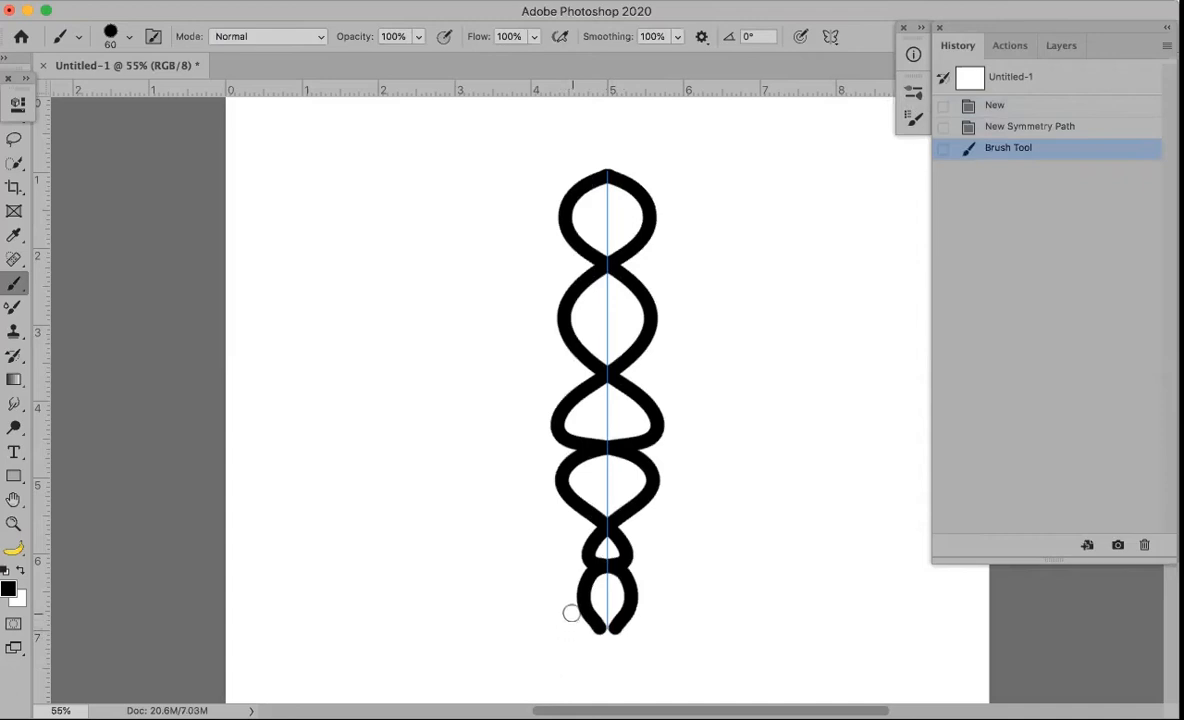
key(super+z)
key(super+z)
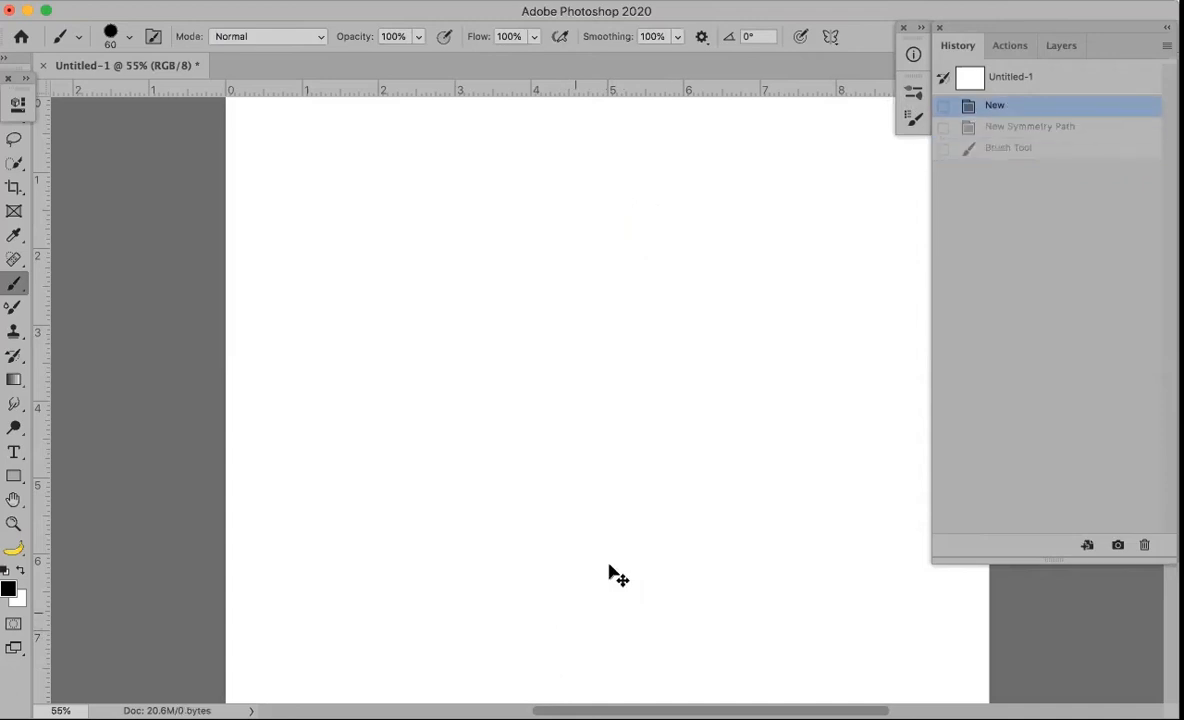
Add a horizontal symmetry axis, tilt it diagonally, and paint a large mirrored looping shape
click(831, 37)
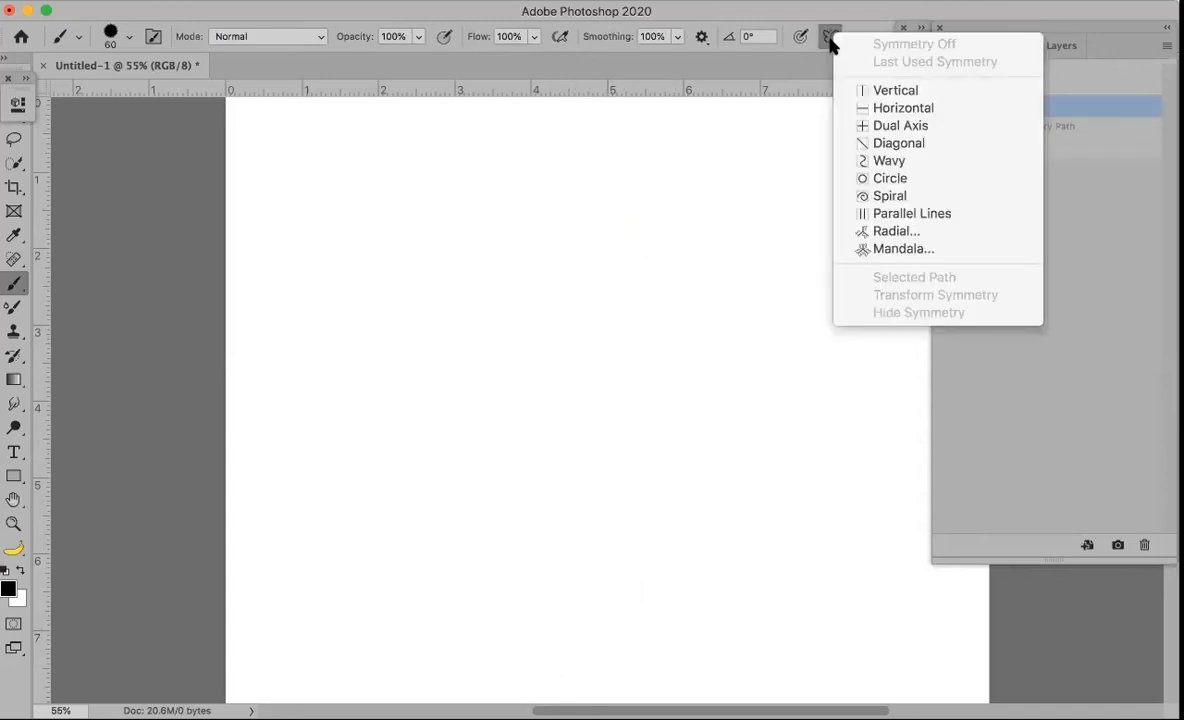
click(885, 109)
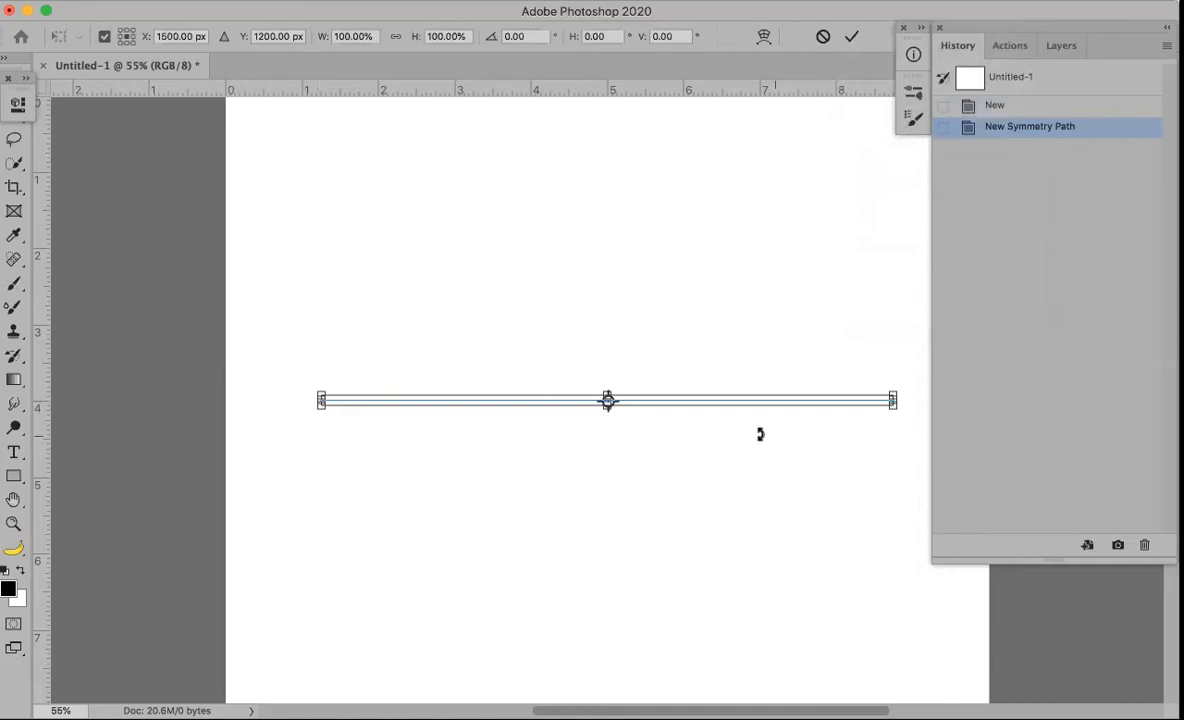
drag(328, 354, 414, 306)
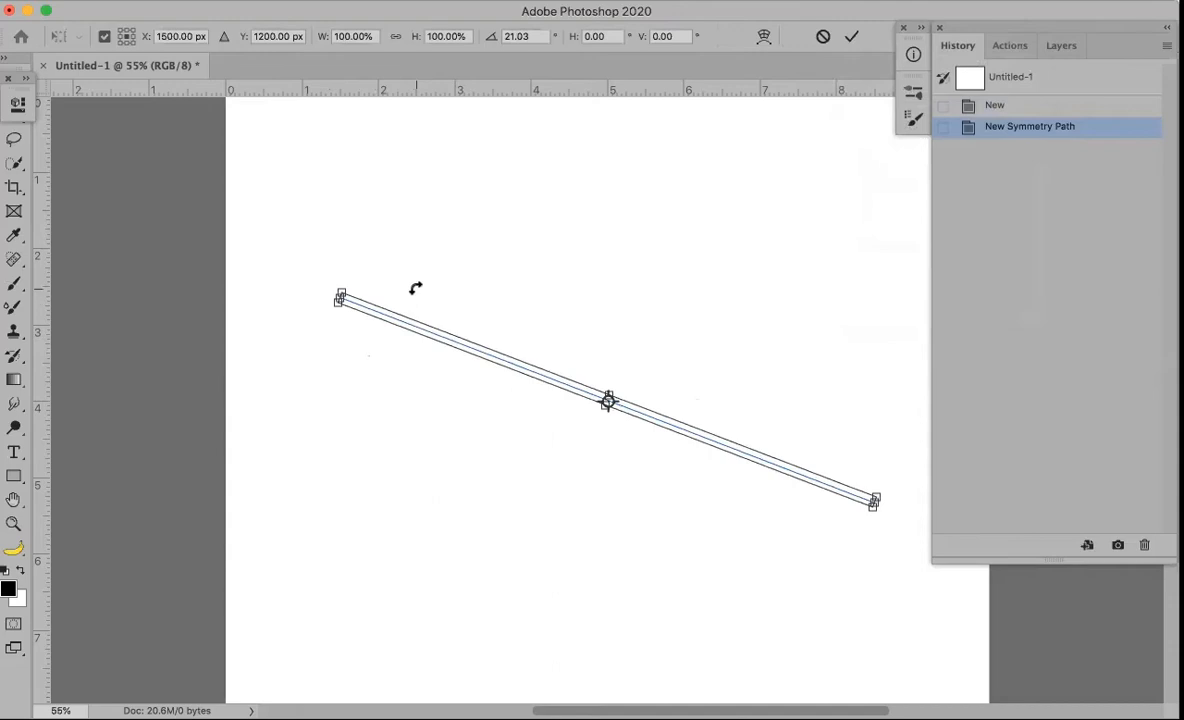
key(Return)
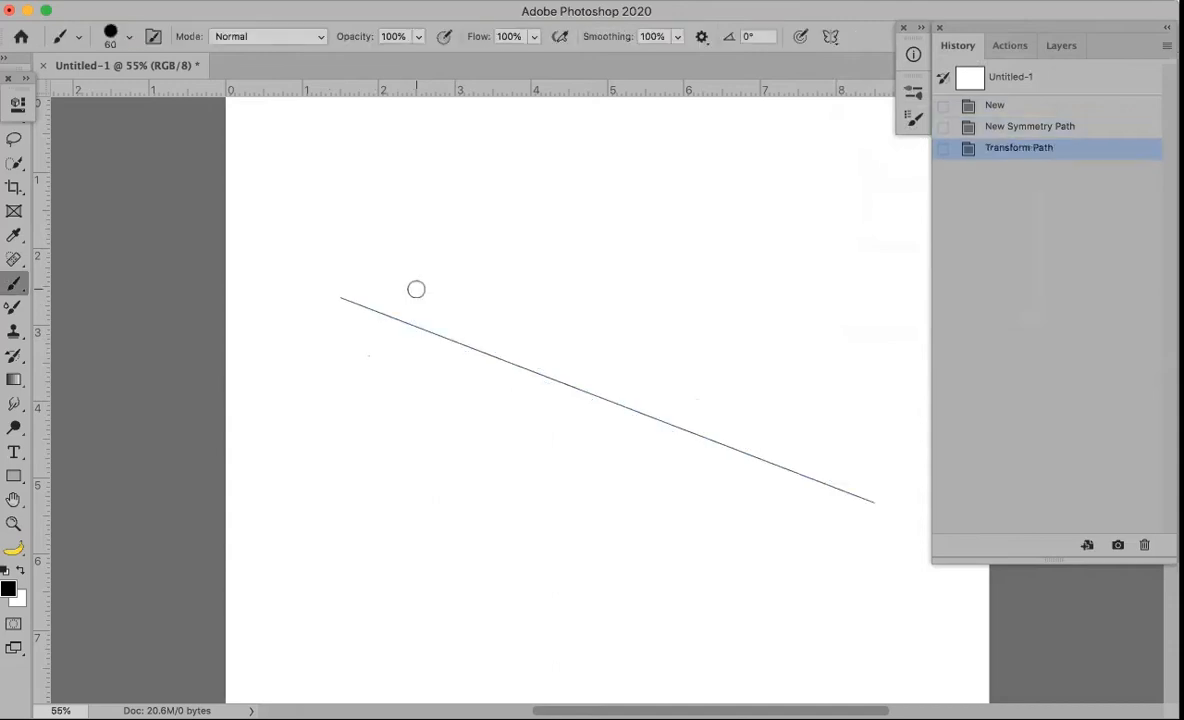
drag(349, 282, 337, 318)
mouse_move(482, 374)
mouse_down()
mouse_move(464, 295)
mouse_move(522, 519)
mouse_move(679, 606)
mouse_move(735, 543)
mouse_move(773, 465)
mouse_move(866, 500)
mouse_up()
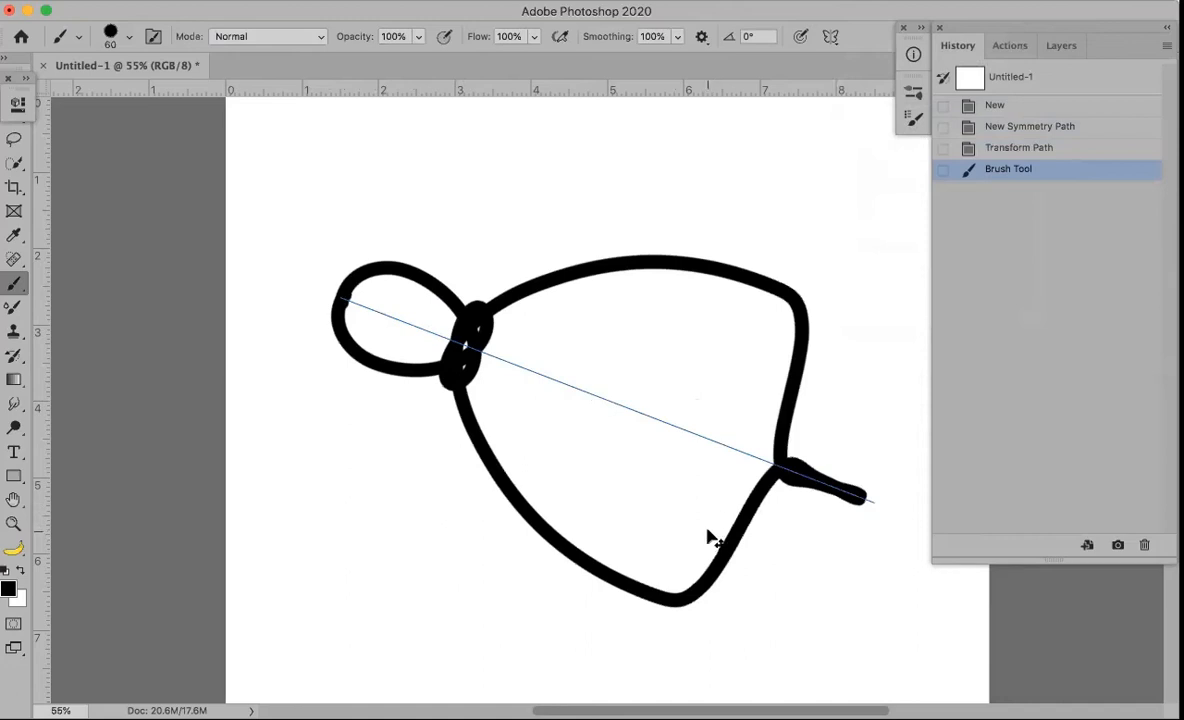
Undo back to the blank canvas and bring up the symmetry types list again
key(super+z)
key(super+z)
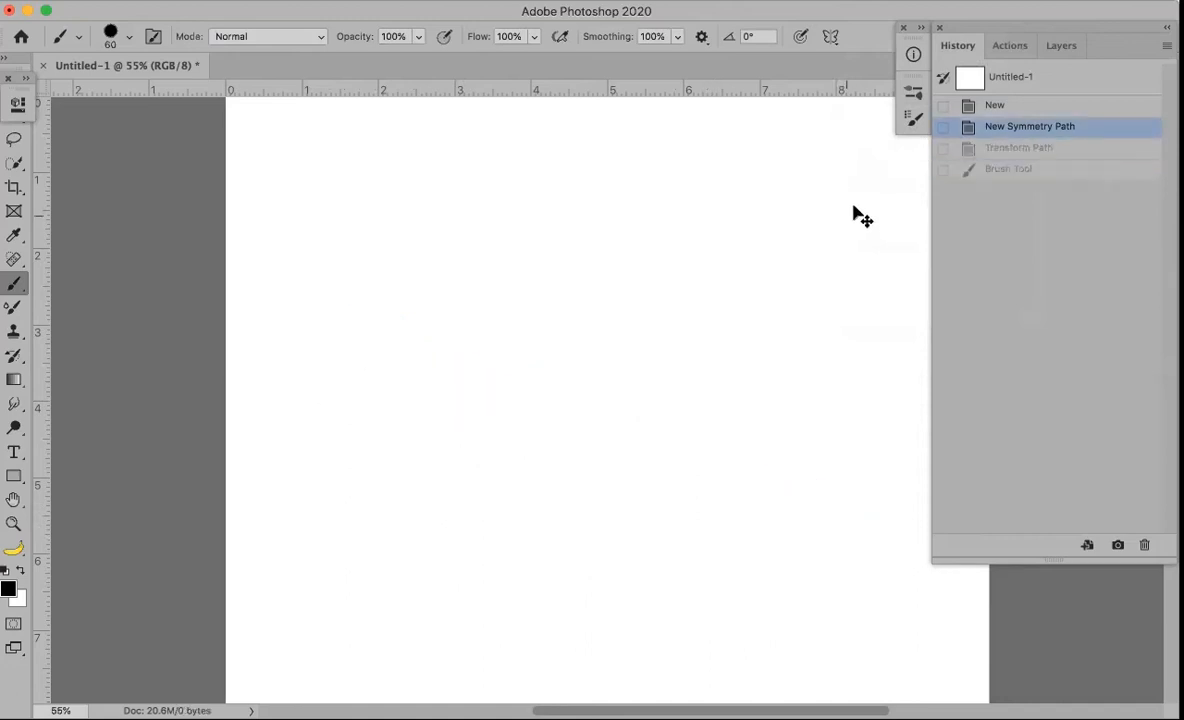
key(super+z)
click(834, 38)
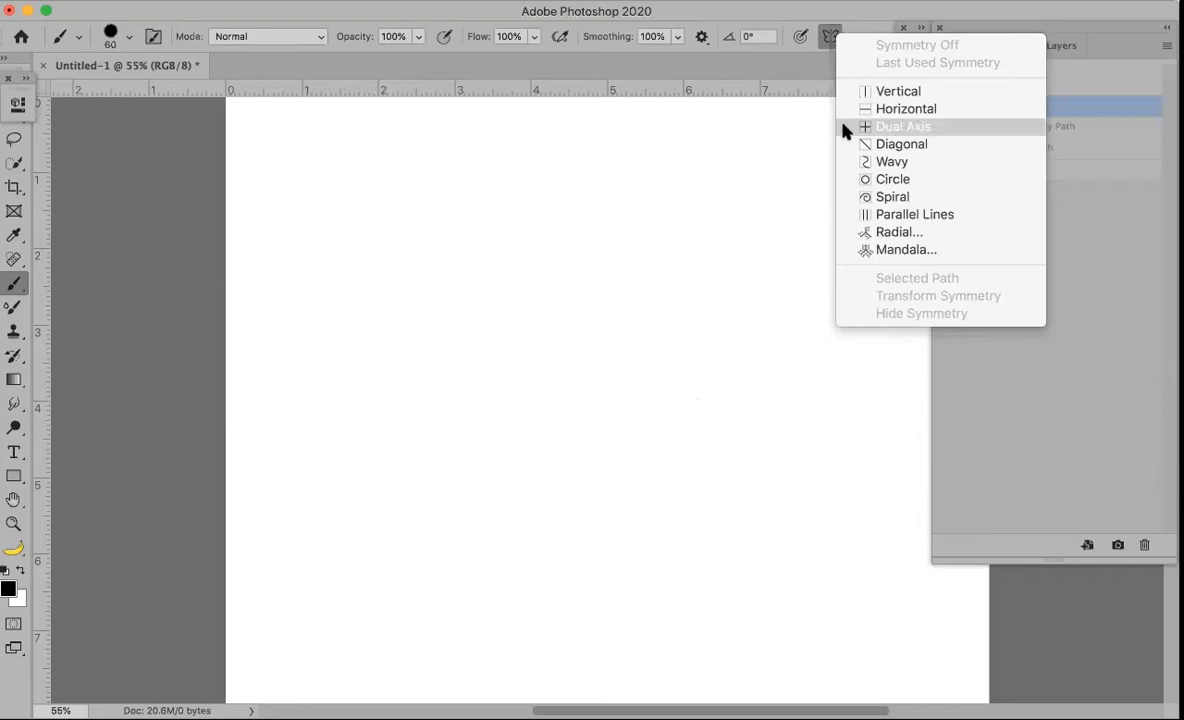
Add a Dual Axis symmetry guide, paint a mirrored four-armed stroke, then undo the guide strokes
click(905, 129)
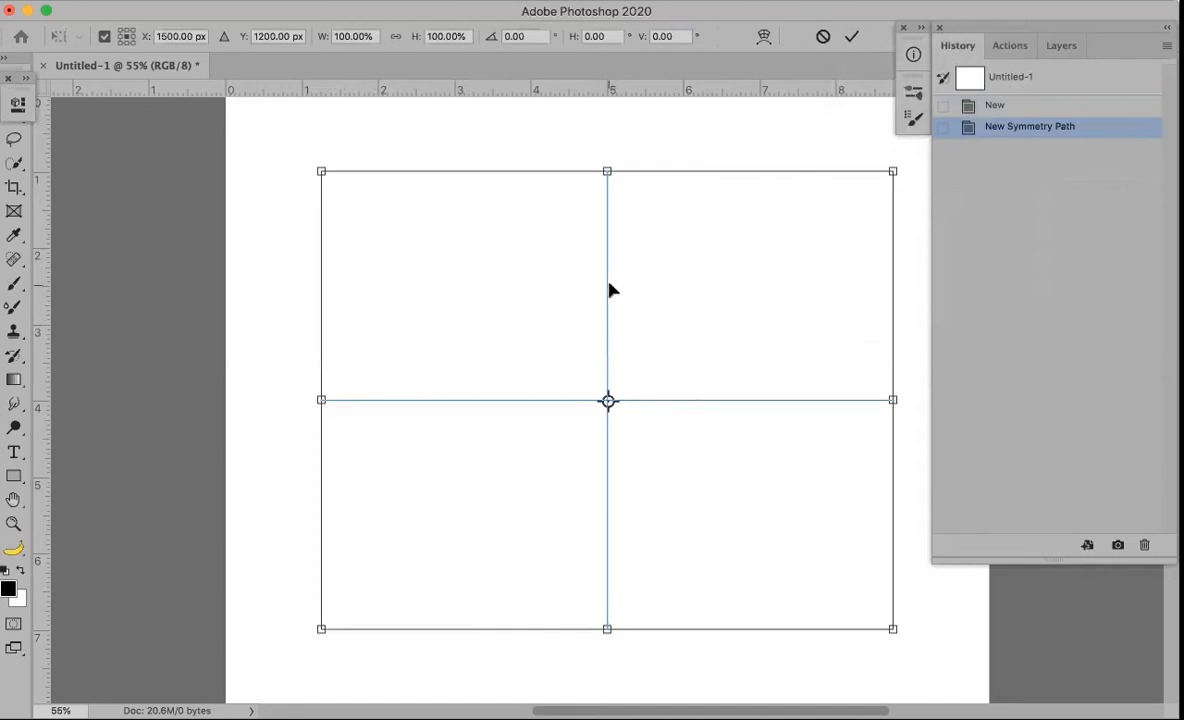
key(Return)
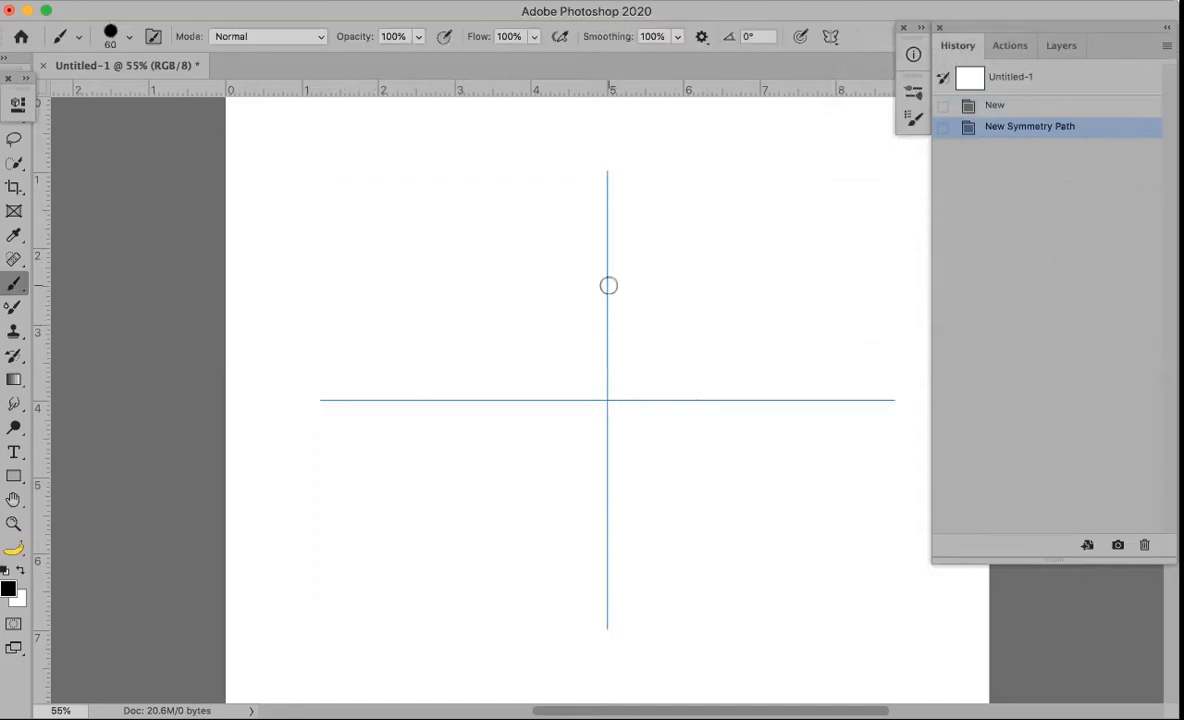
mouse_move(608, 173)
mouse_down()
mouse_move(583, 218)
mouse_move(636, 250)
mouse_move(640, 317)
mouse_move(575, 347)
mouse_move(557, 382)
mouse_move(616, 420)
mouse_move(690, 389)
mouse_move(792, 439)
mouse_move(858, 376)
mouse_move(888, 404)
mouse_up()
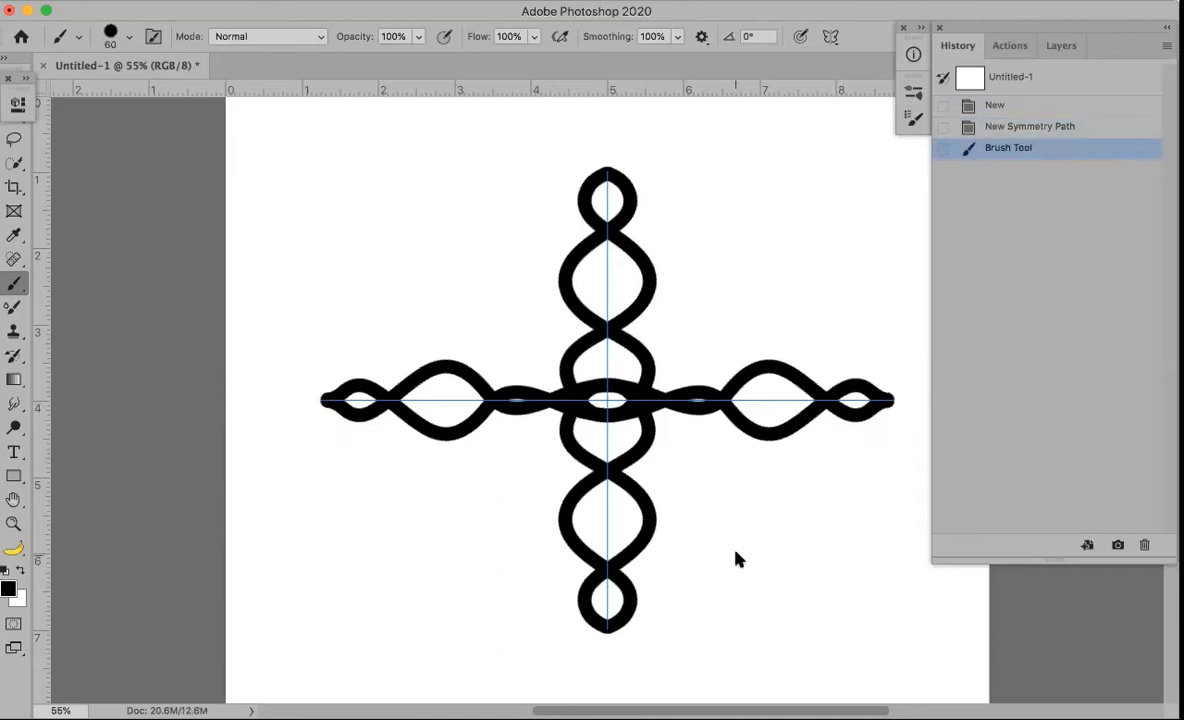
key(Return)
key(Return)
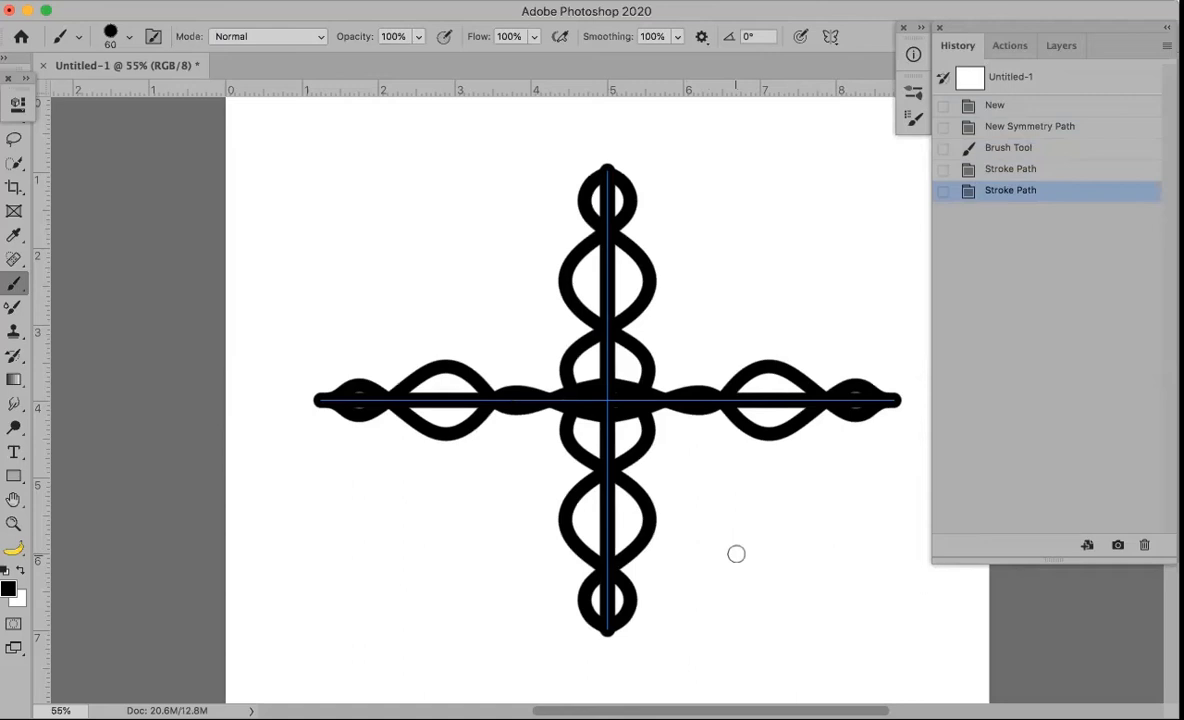
key(super+z)
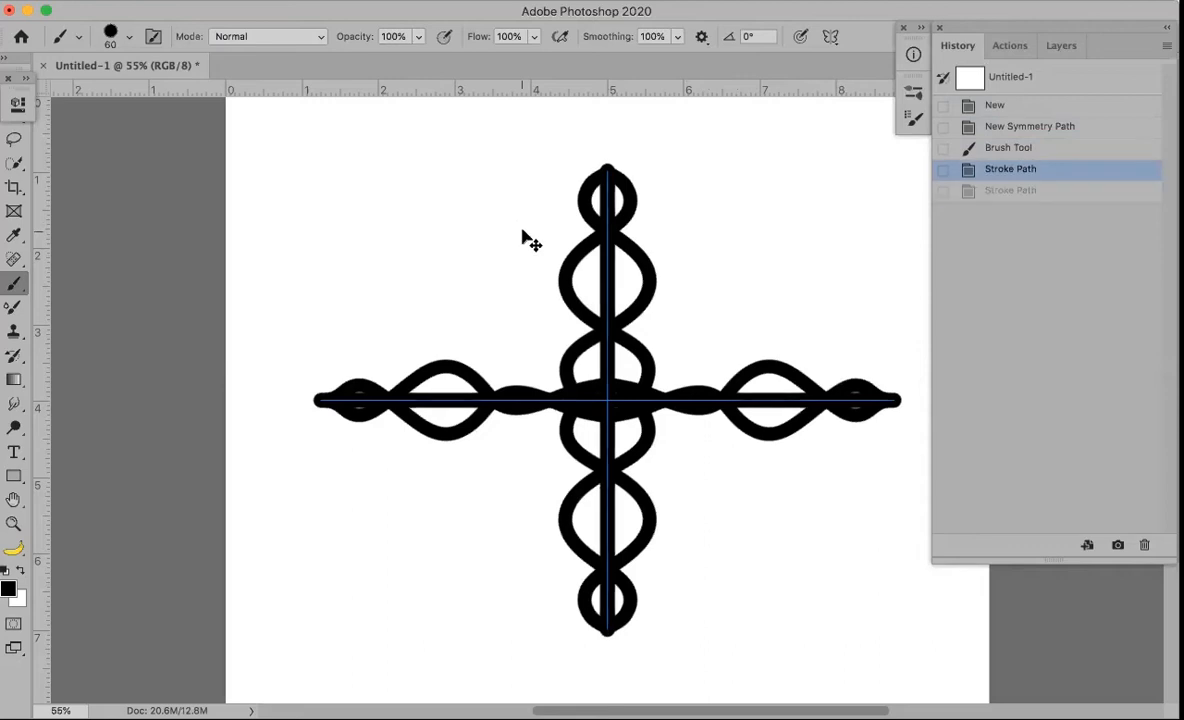
key(super+z)
key(super+z)
key(super+z)
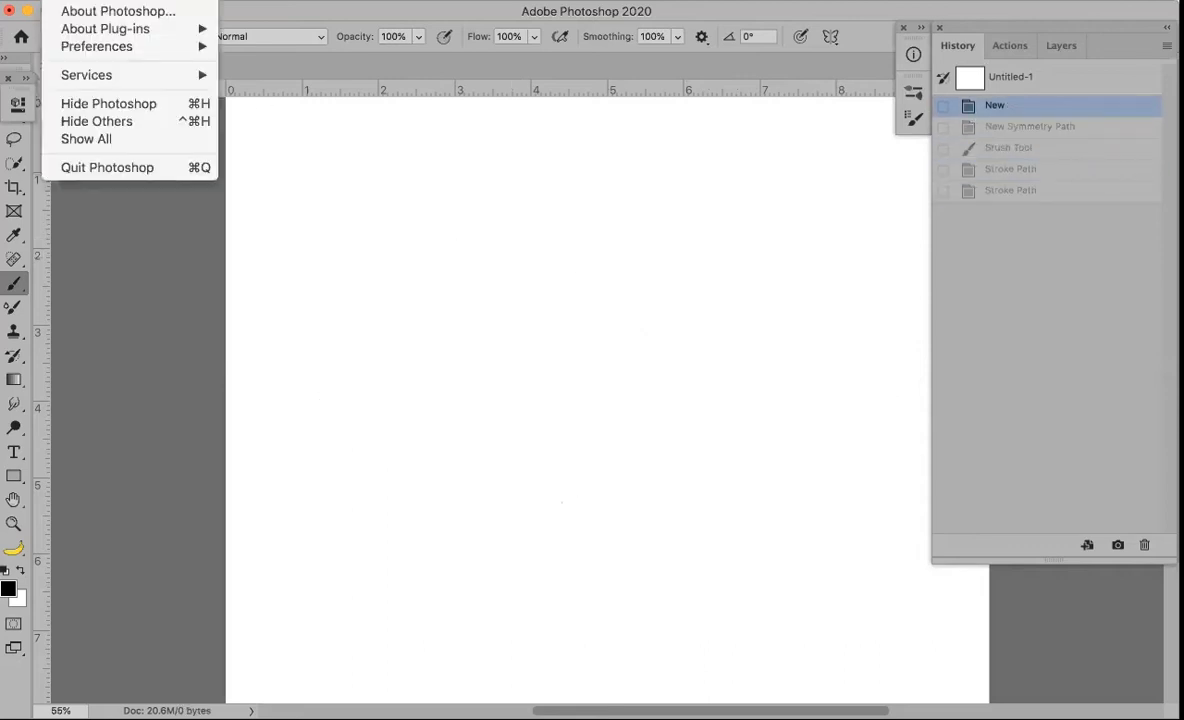
mouse_move(110, 46)
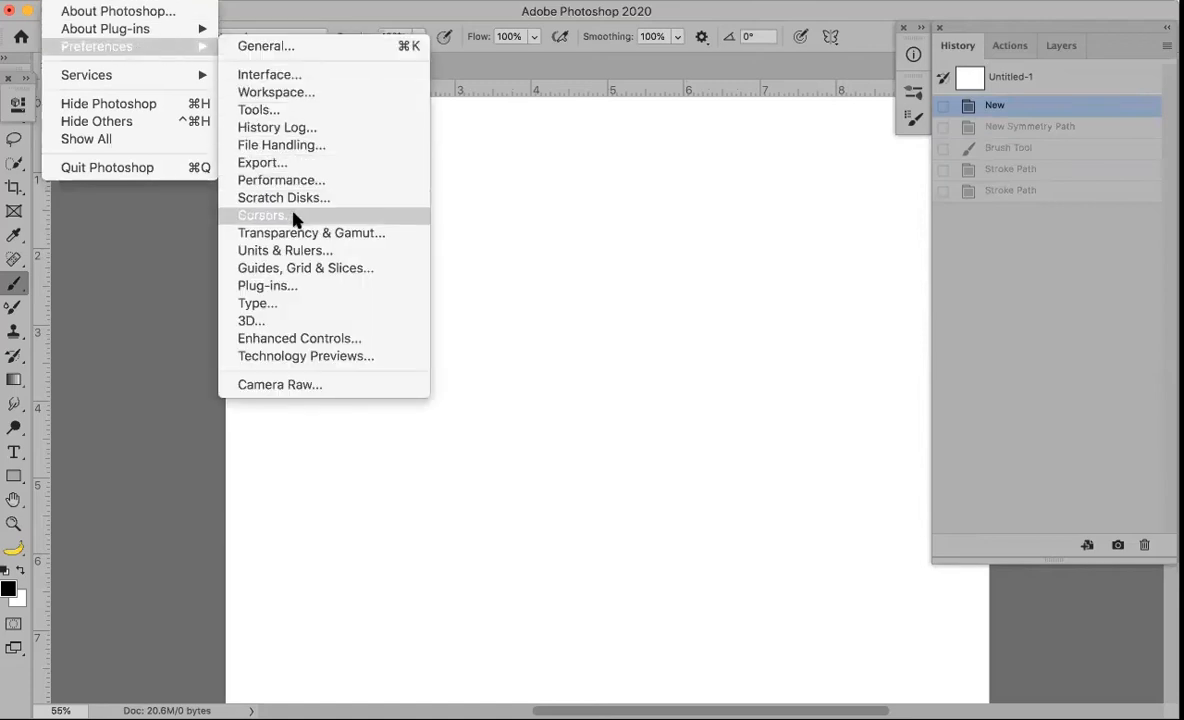
click(276, 268)
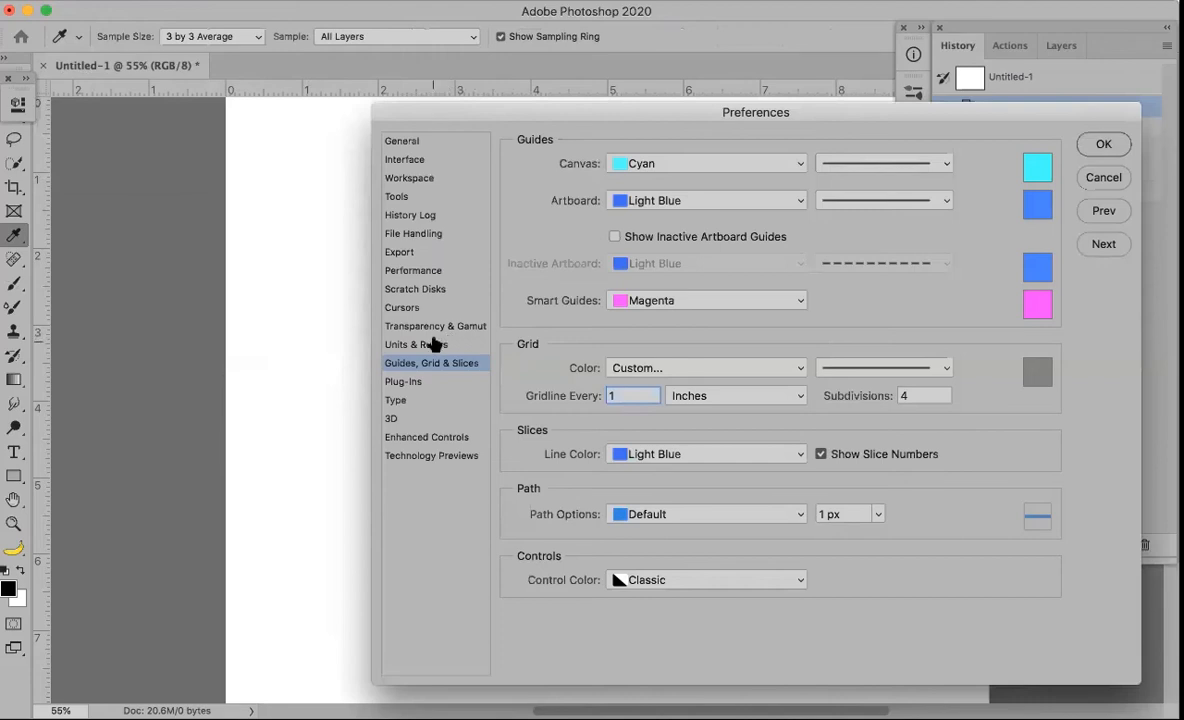
click(394, 418)
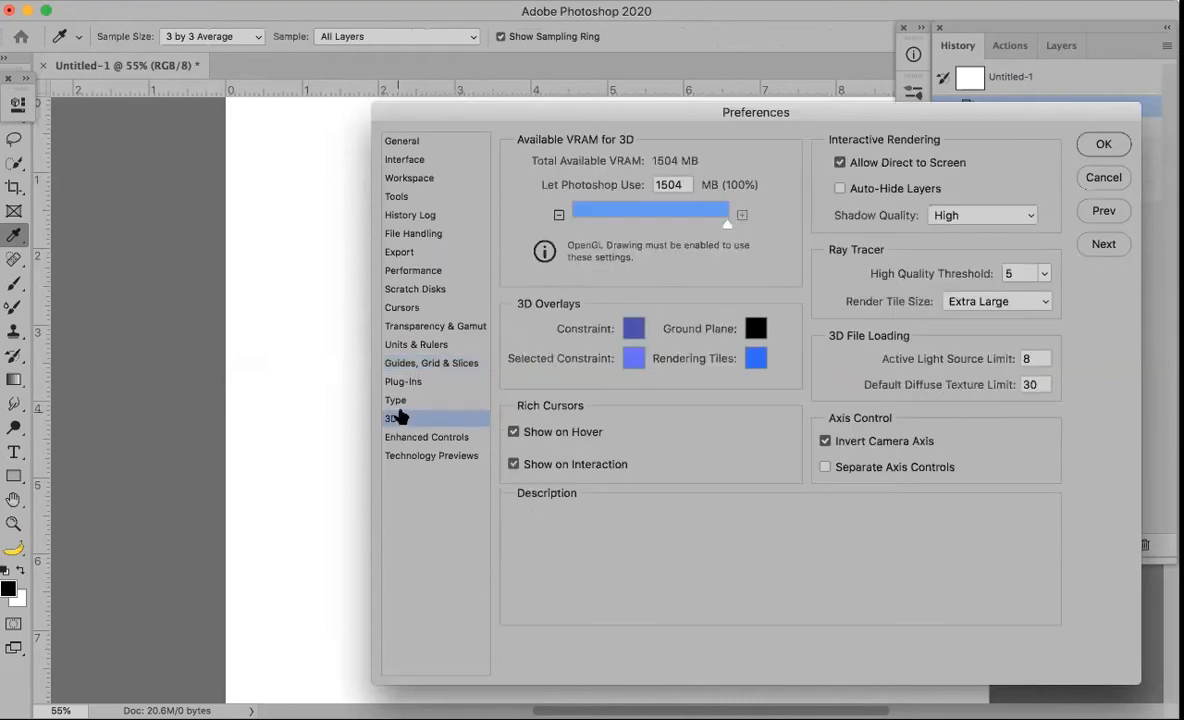
click(414, 271)
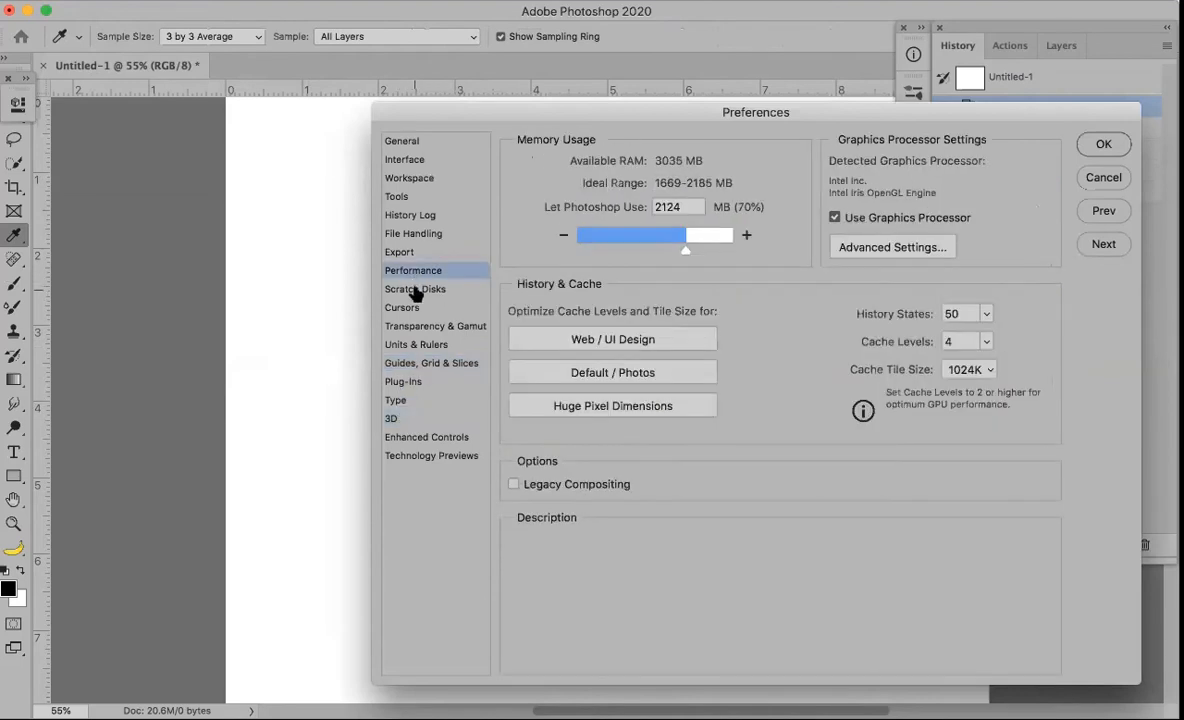
click(412, 307)
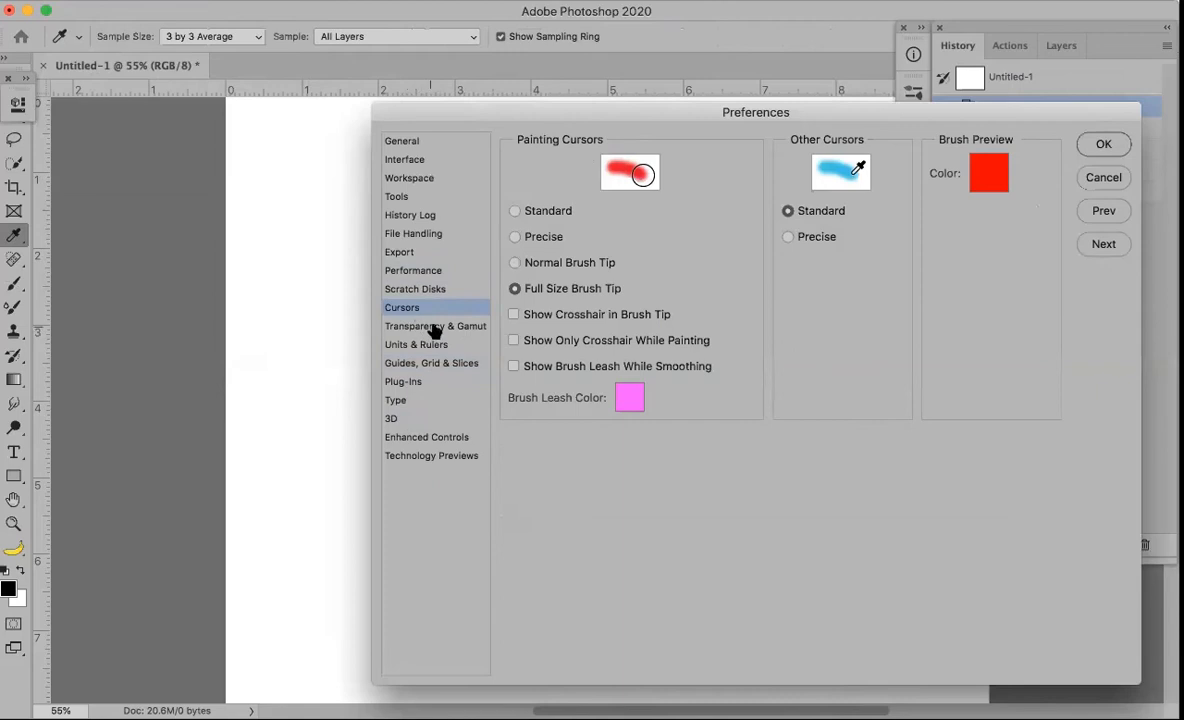
click(431, 330)
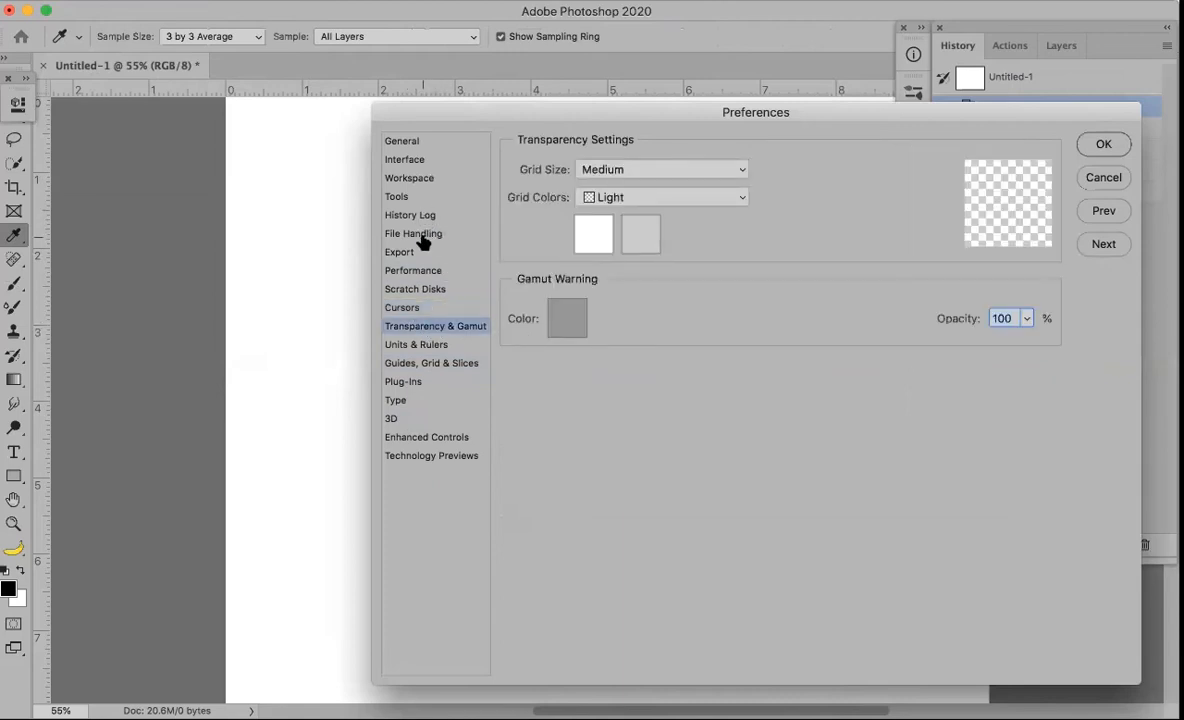
click(400, 197)
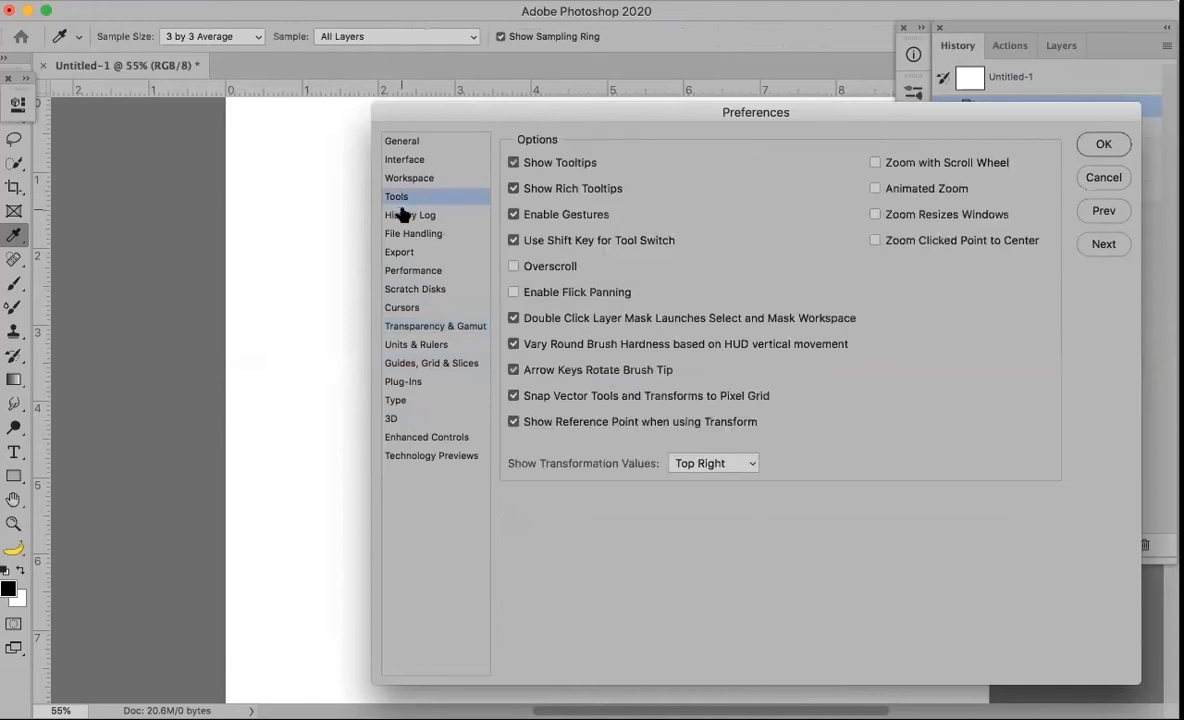
click(417, 442)
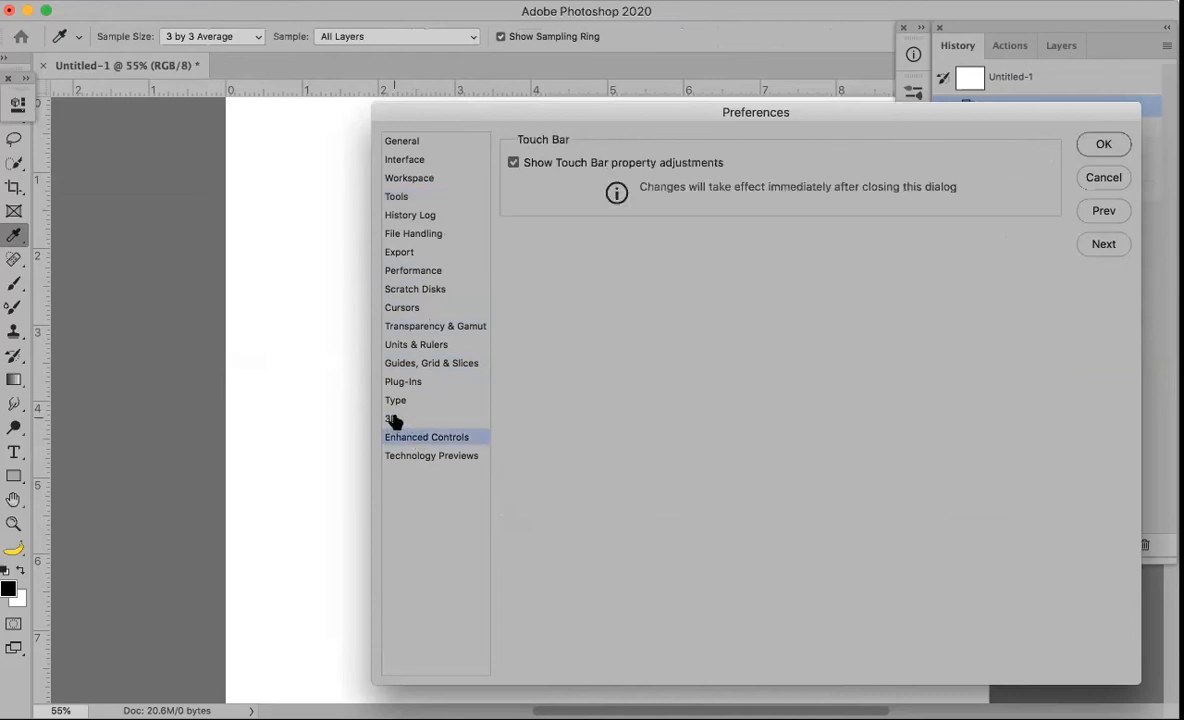
click(392, 420)
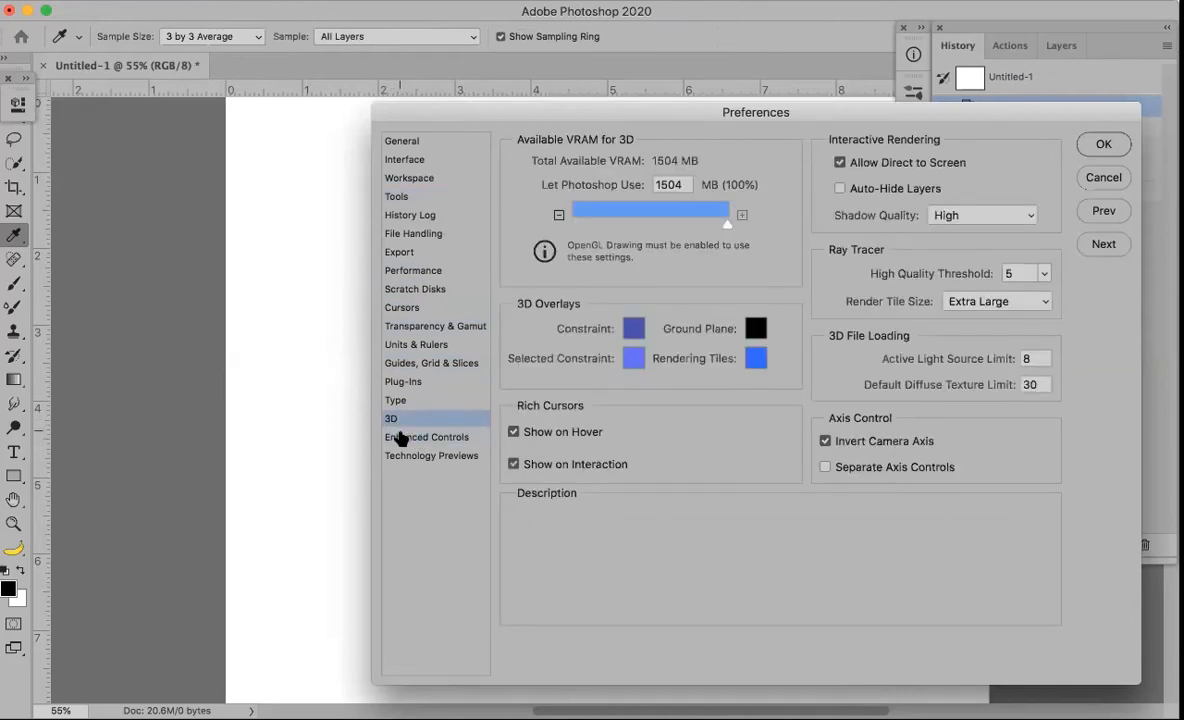
click(400, 440)
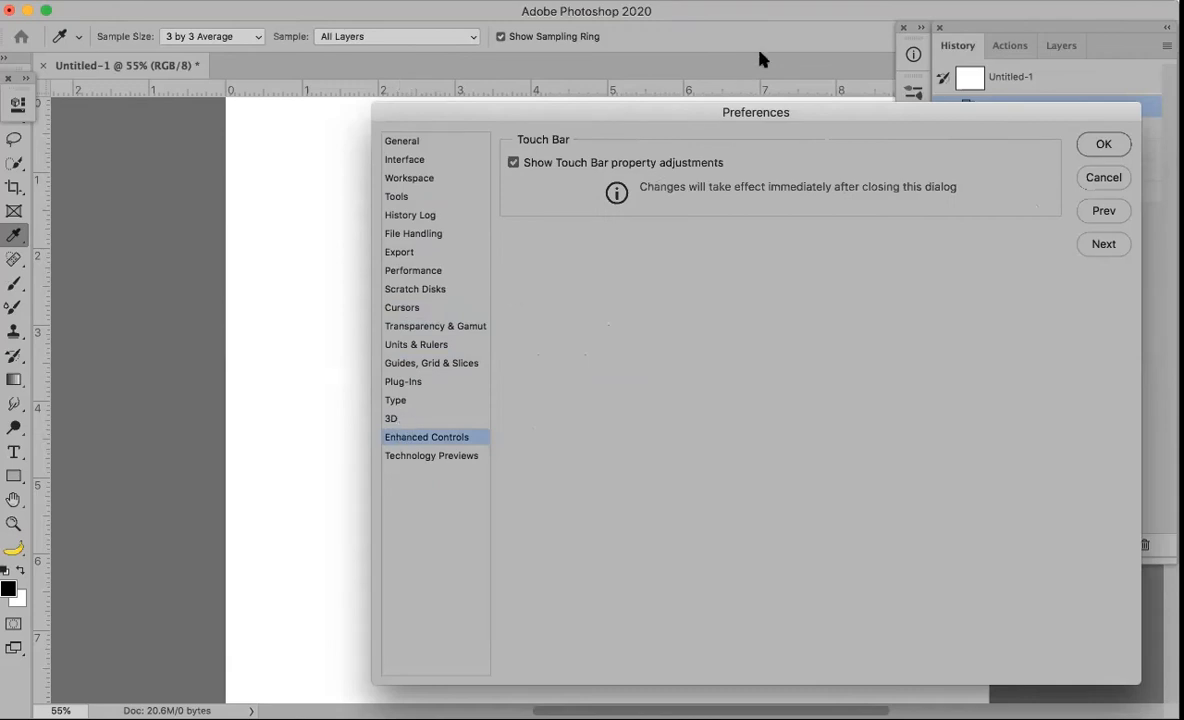
click(1090, 177)
key(b)
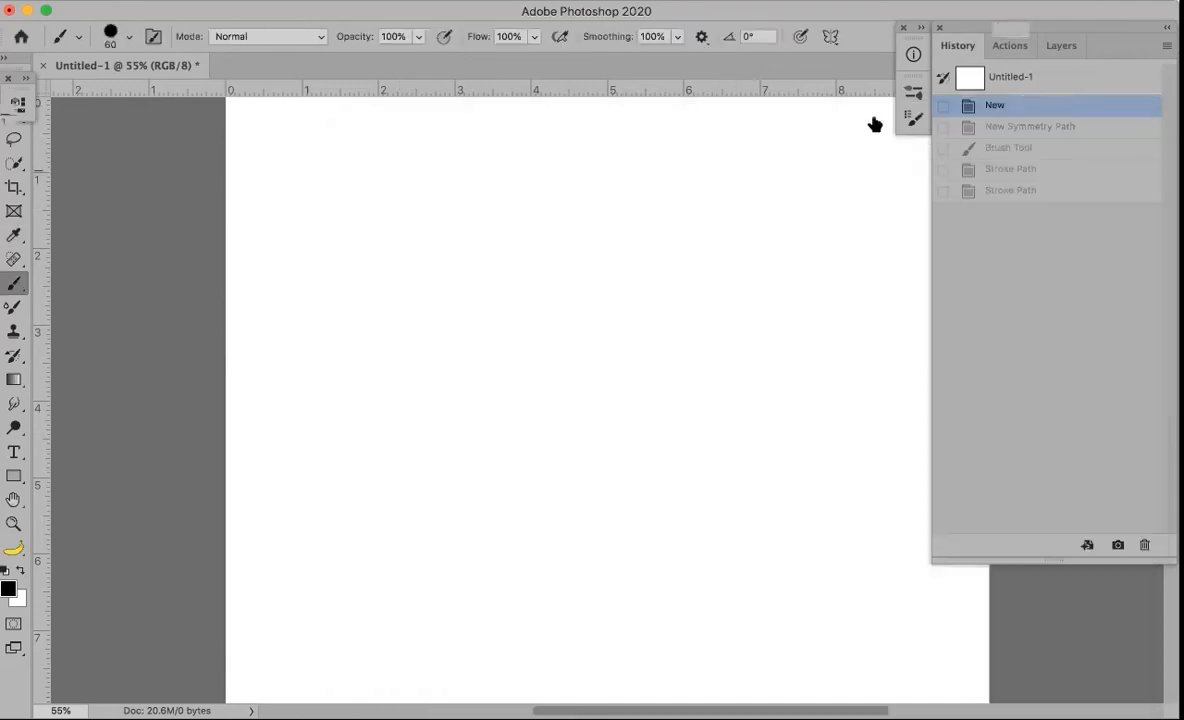
click(829, 38)
click(829, 38)
click(847, 264)
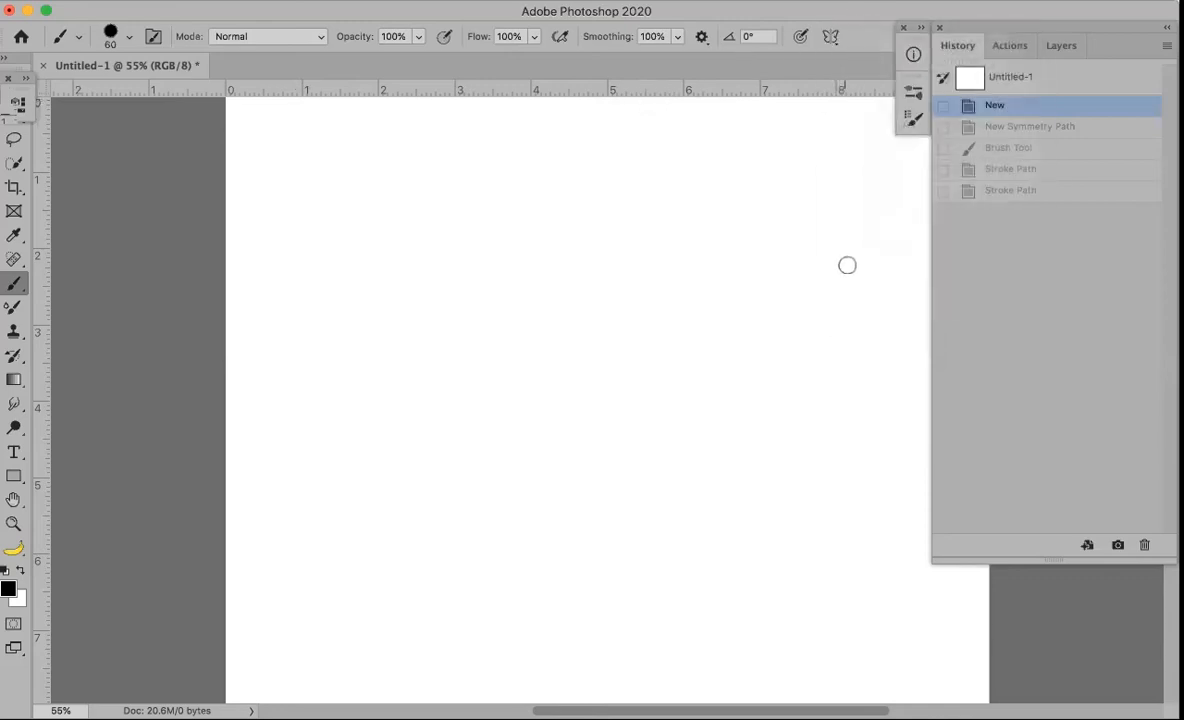
click(830, 37)
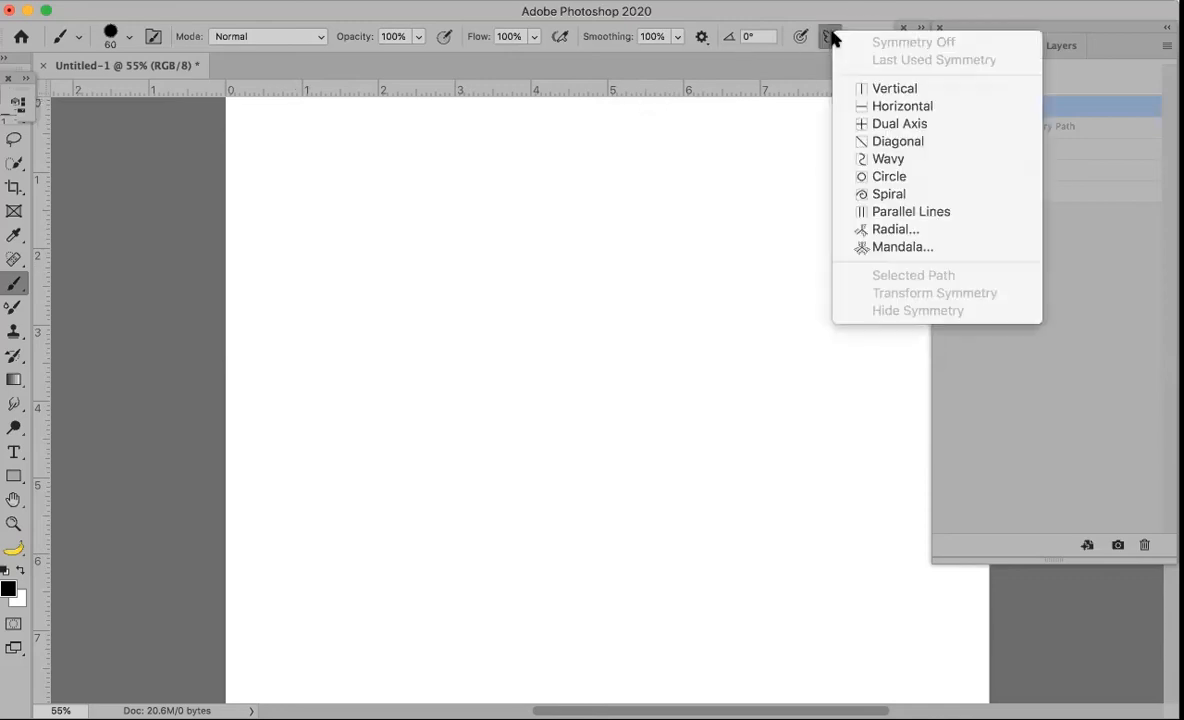
click(876, 248)
click(690, 340)
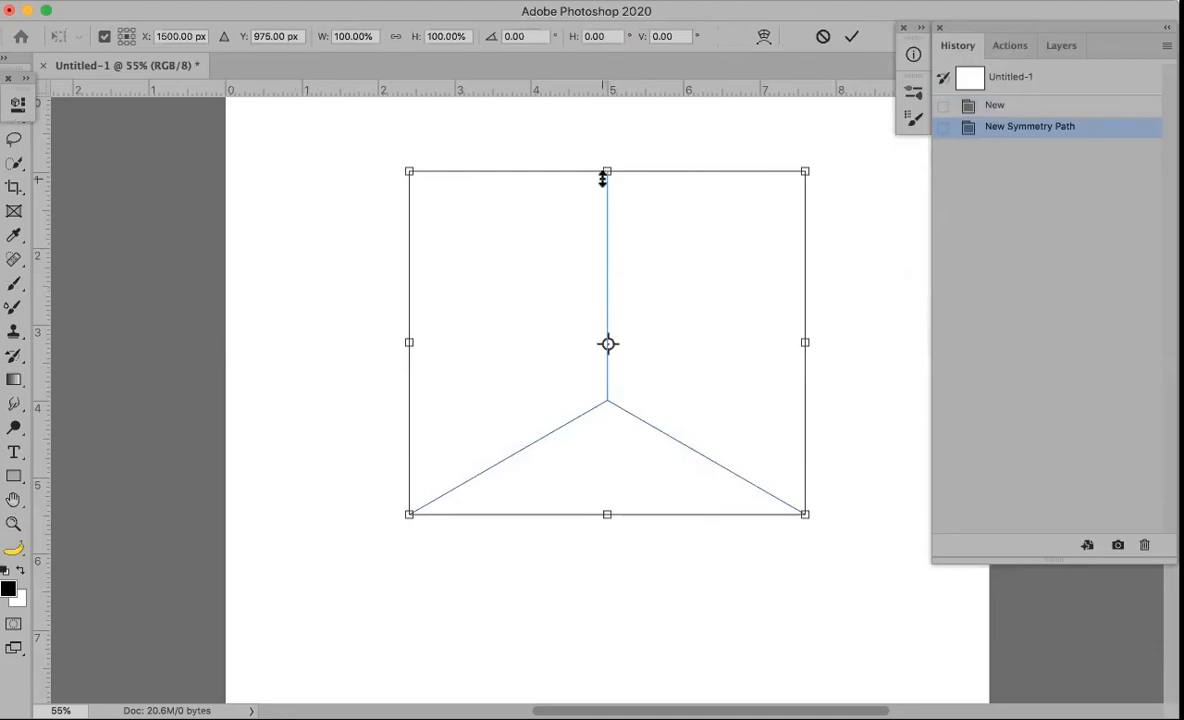
mouse_move(607, 183)
mouse_down()
mouse_move(567, 286)
mouse_move(619, 319)
mouse_move(645, 365)
mouse_move(577, 513)
mouse_move(627, 615)
mouse_up()
key(Return)
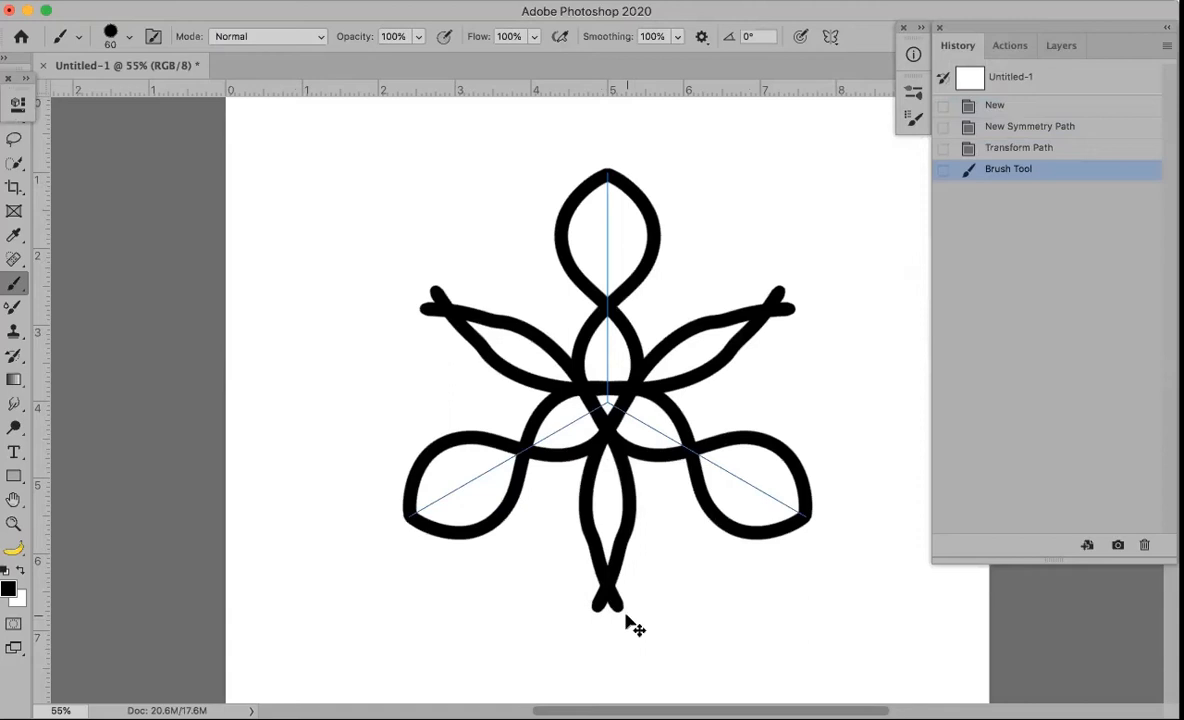
key(super+z)
key(super+z)
key(super+z)
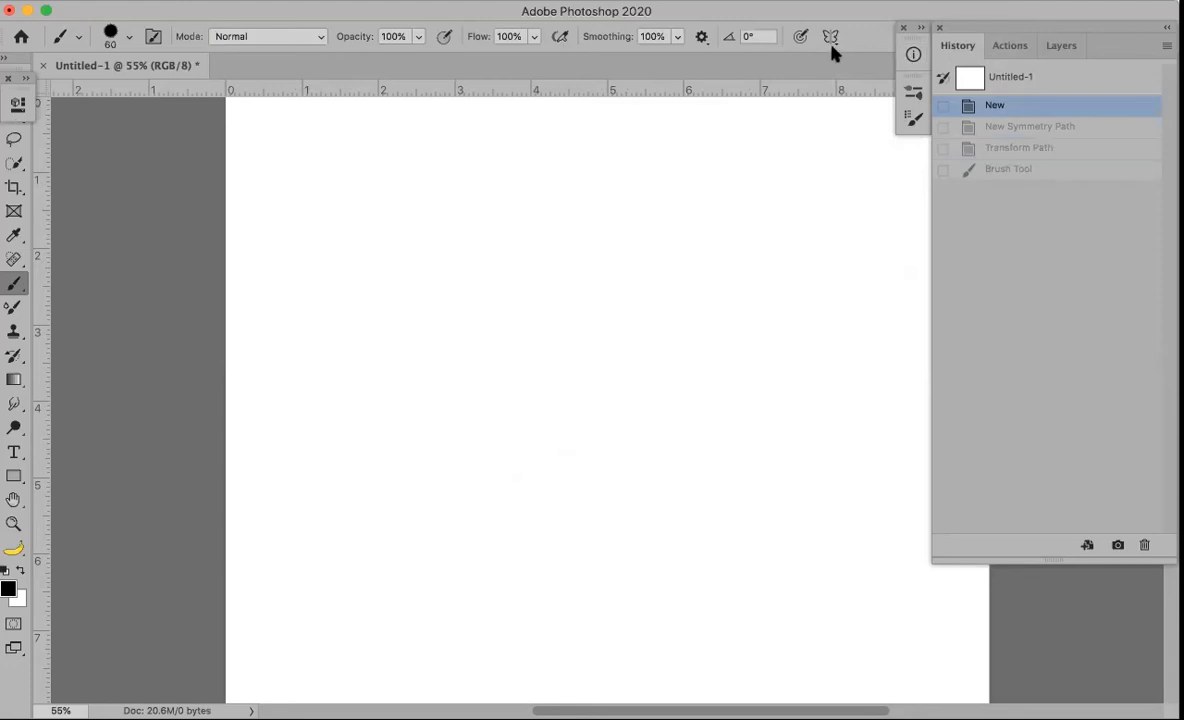
Select the star-shaped 250 px brush in the Brush Preset picker
click(109, 35)
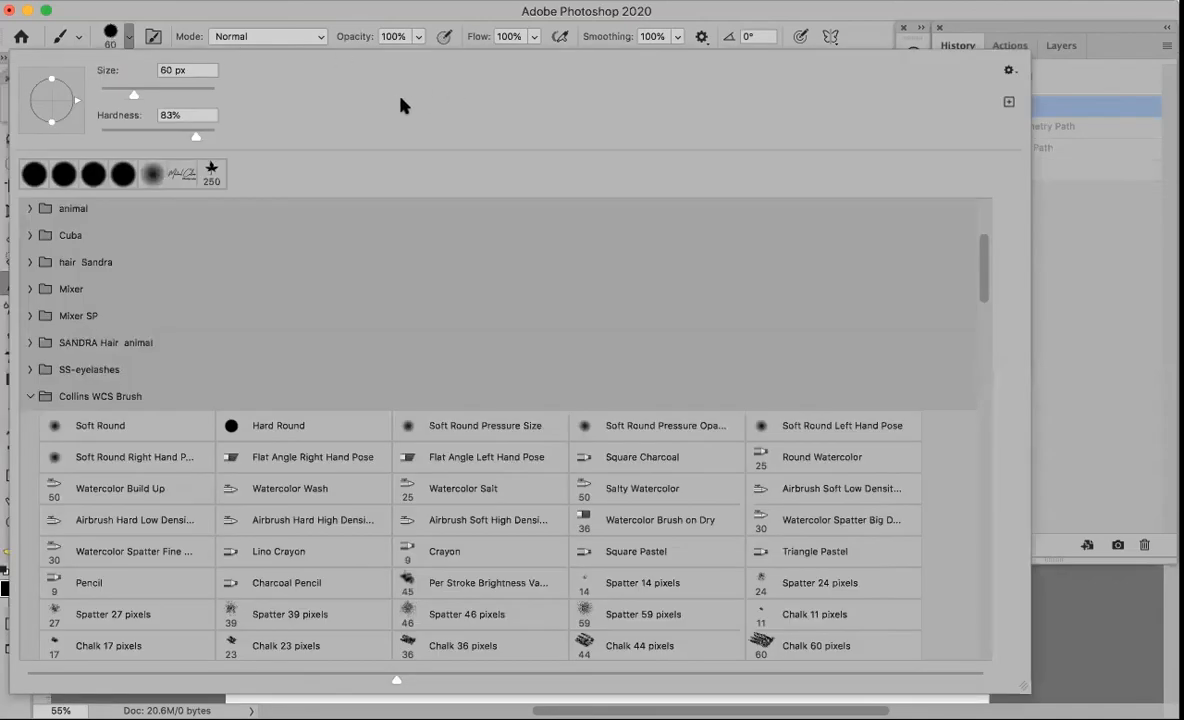
click(213, 13)
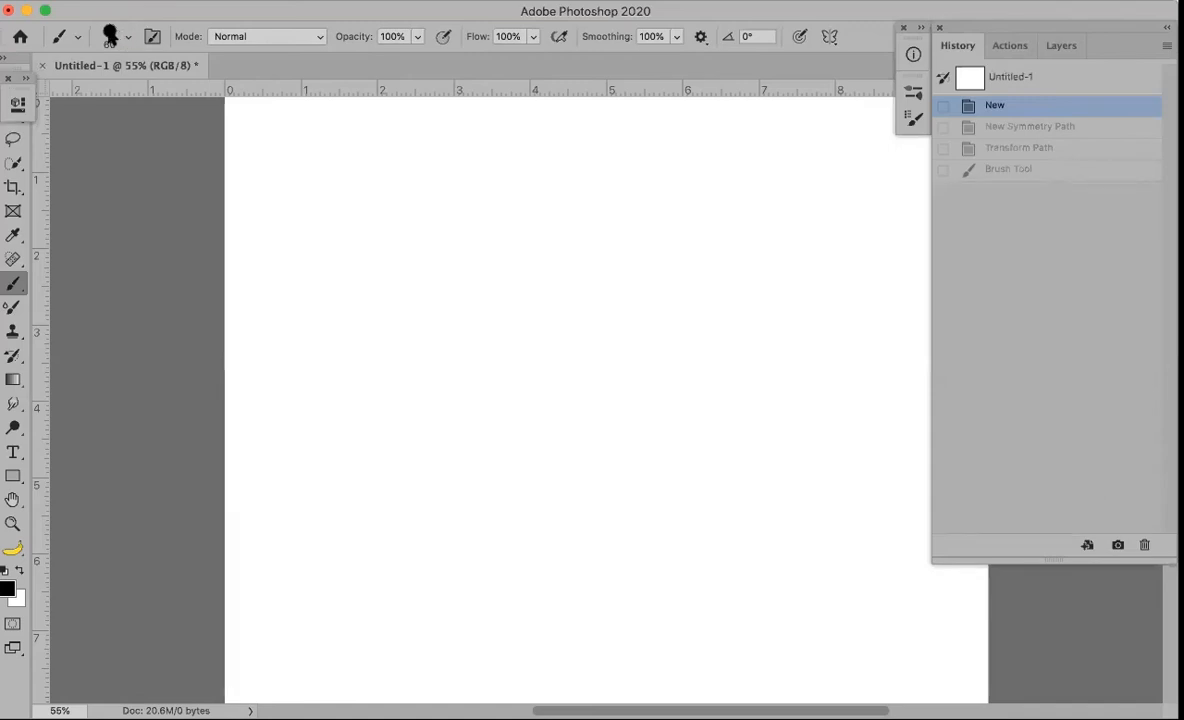
click(111, 36)
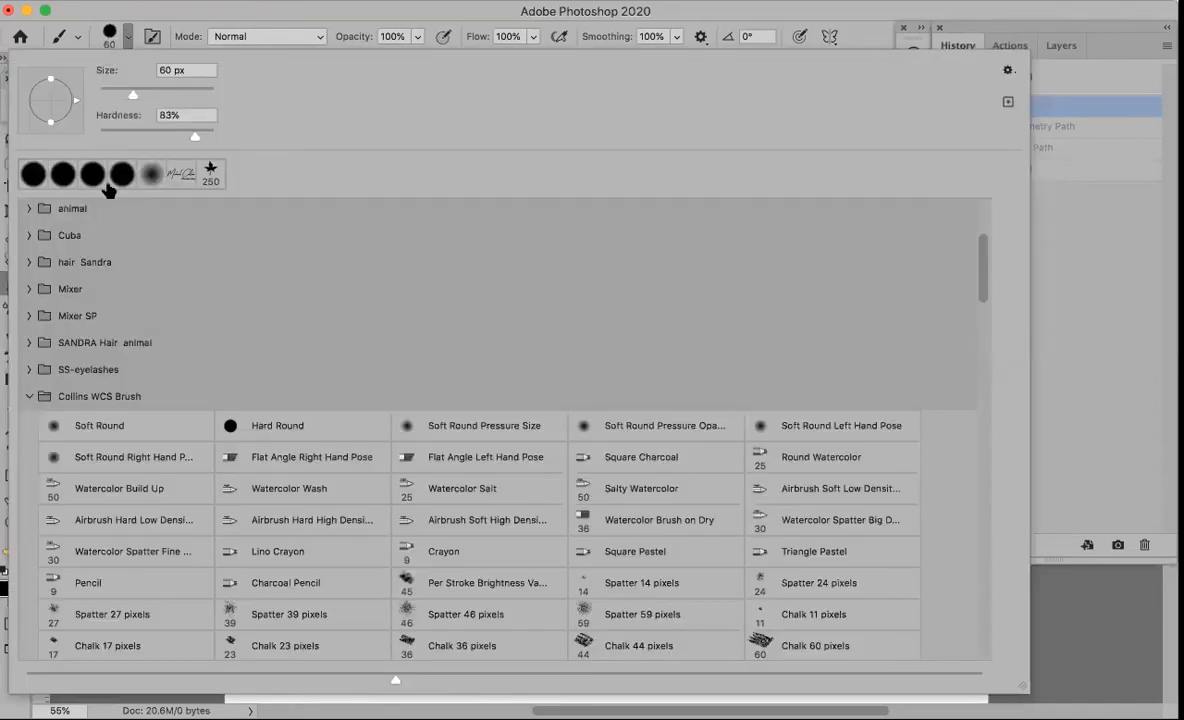
click(211, 175)
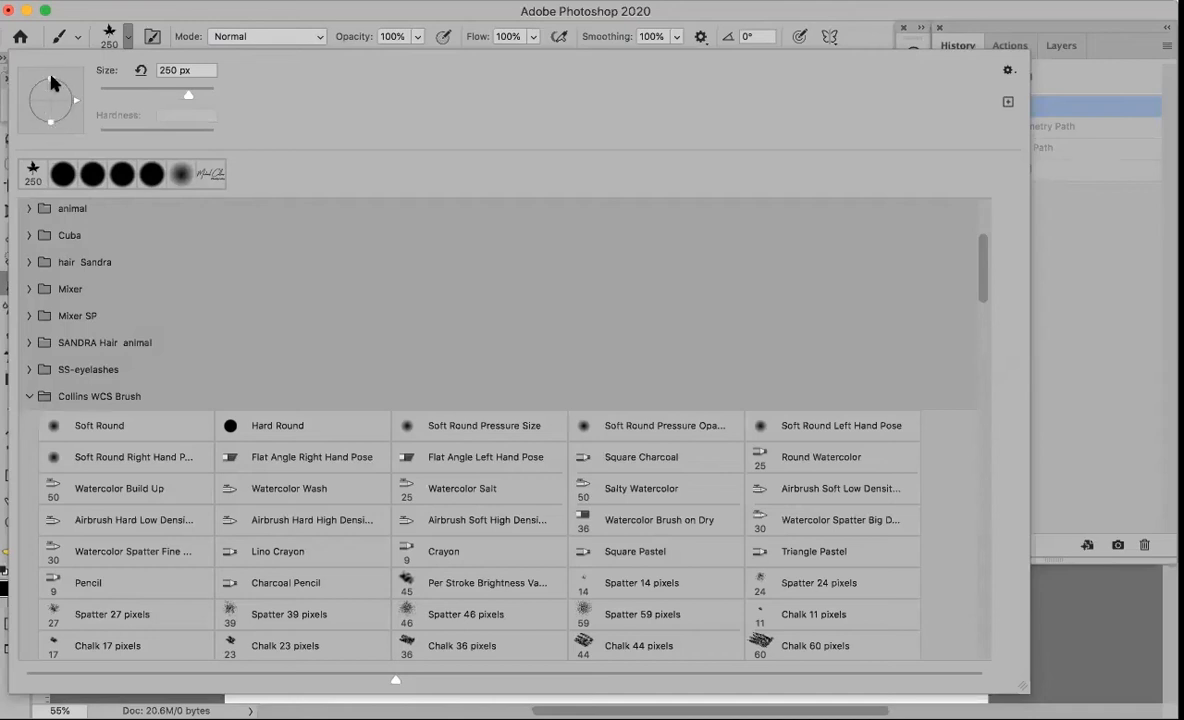
Try tip roundness and angle, reset them, set size to 36 px, and stamp a test mark
drag(50, 76, 50, 86)
mouse_move(73, 104)
mouse_down()
mouse_move(66, 116)
mouse_move(71, 80)
mouse_up()
click(33, 170)
click(119, 87)
click(967, 35)
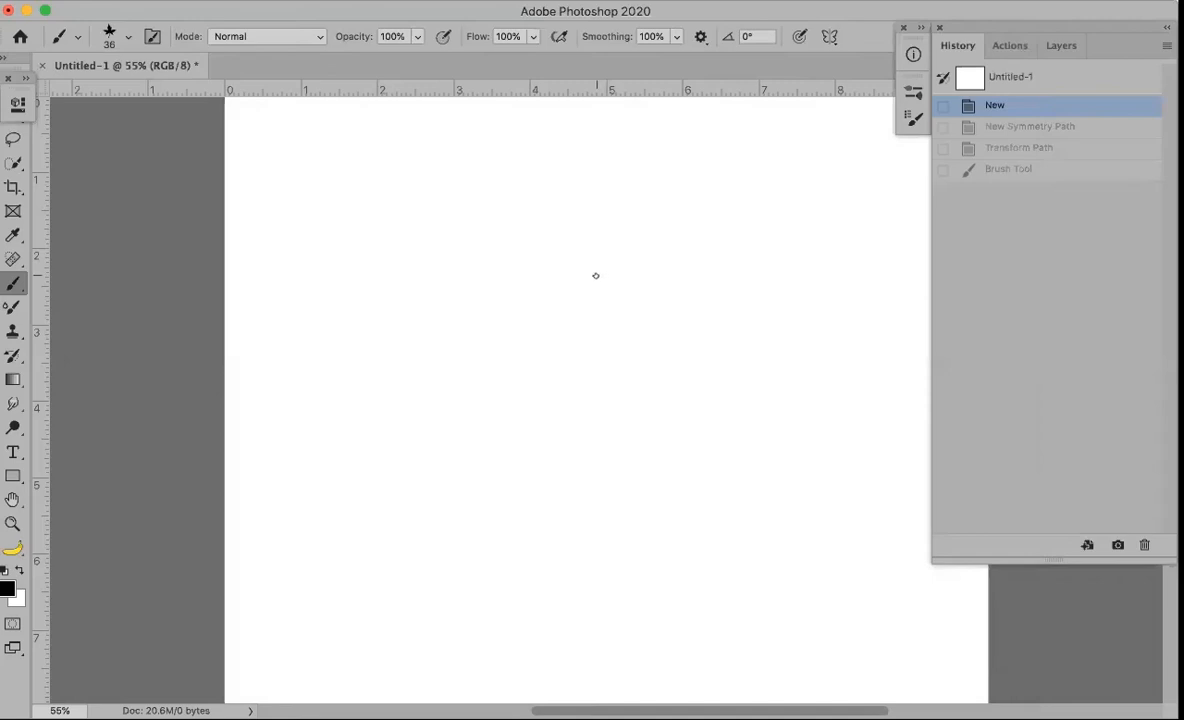
click(486, 351)
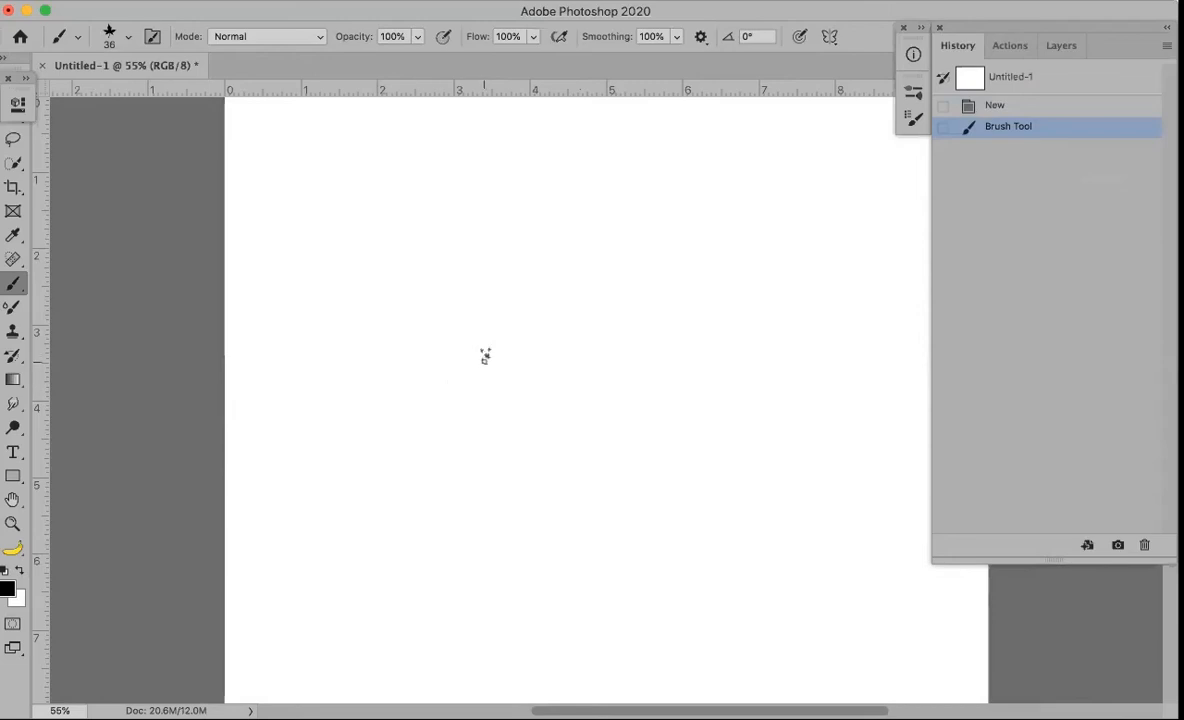
Set the foreground colour to green 117909 and paint a leafy hook-shaped stroke across the canvas
click(7, 589)
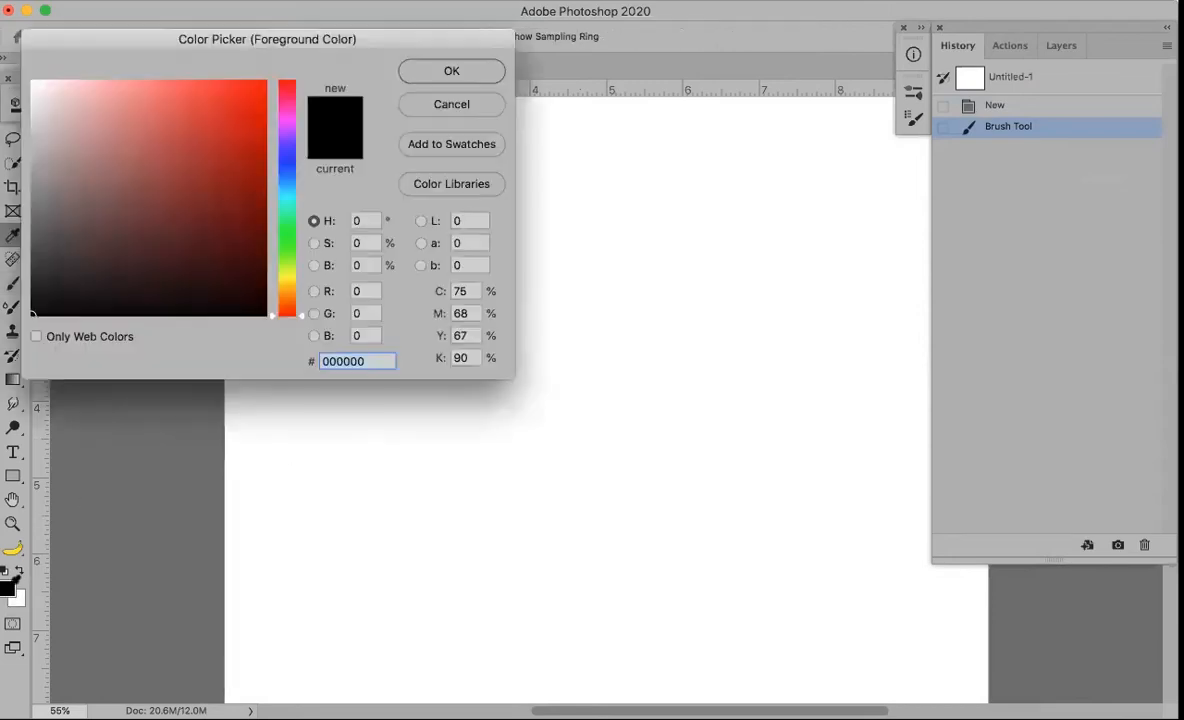
click(287, 240)
click(249, 216)
drag(249, 216, 248, 204)
click(444, 73)
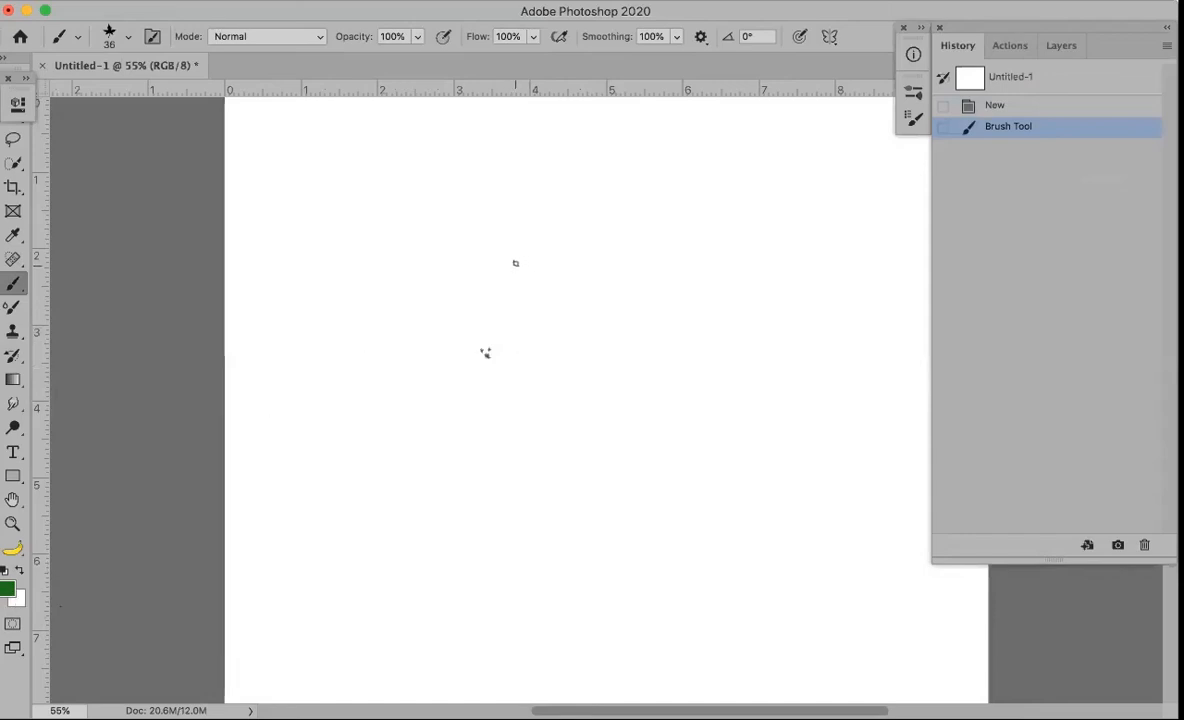
mouse_move(525, 248)
mouse_down()
mouse_move(656, 332)
mouse_move(549, 487)
mouse_up()
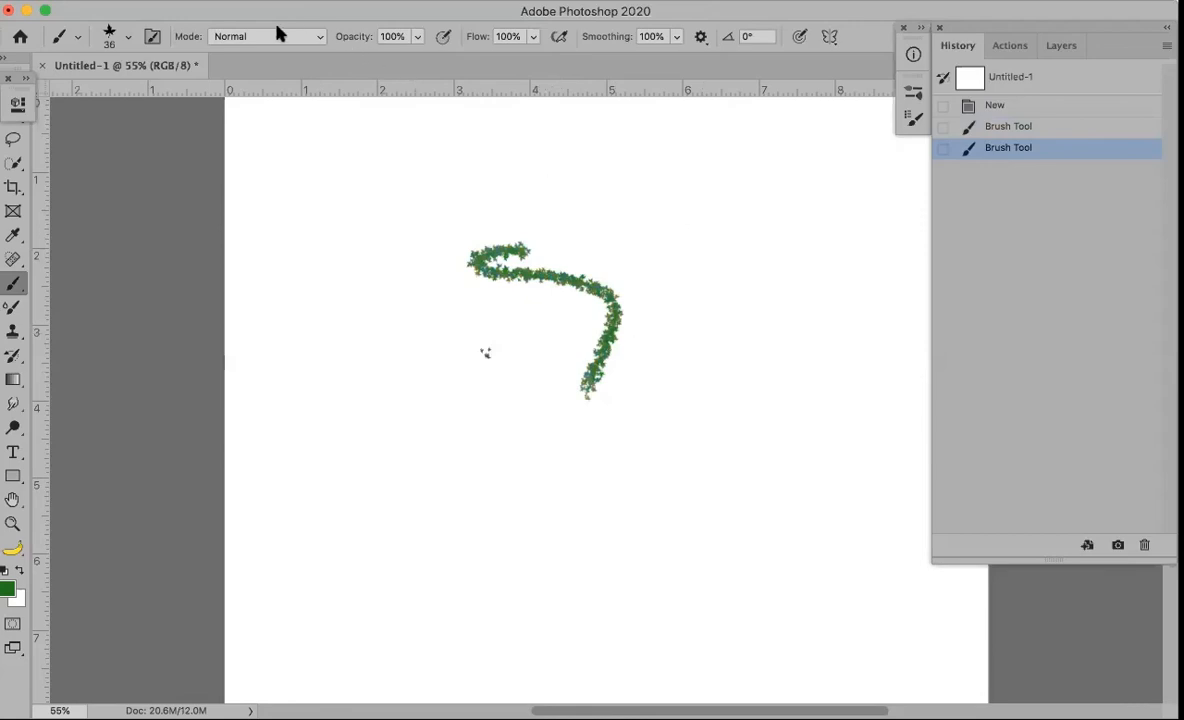
Save the brush as preset 'Scattered Maple Leaves' with Capture Brush Size, Include Tool Settings and Include Color
click(128, 36)
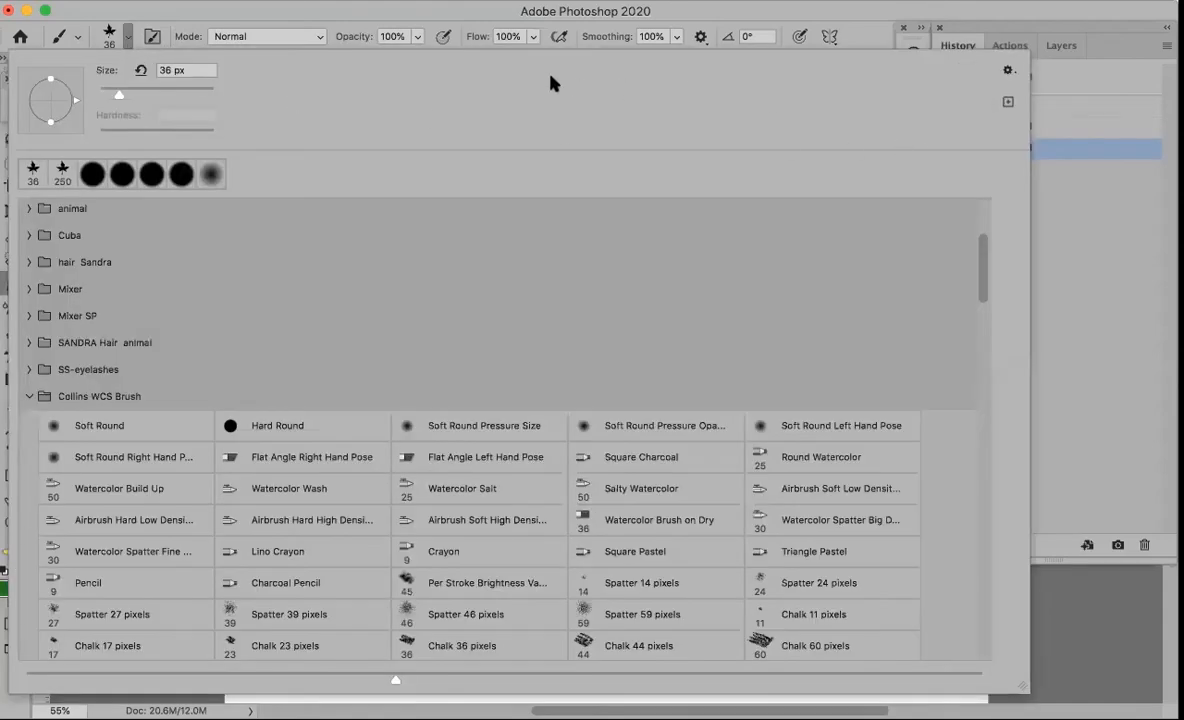
click(1007, 104)
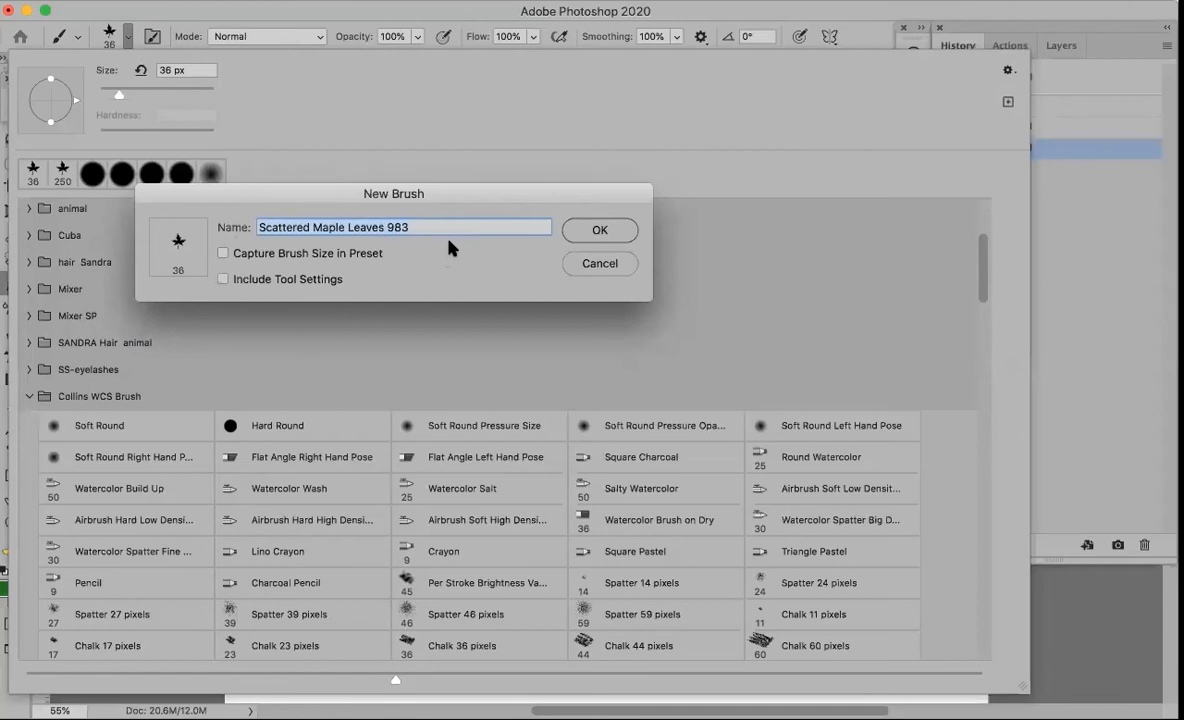
key(BackSpace)
key(BackSpace)
click(222, 253)
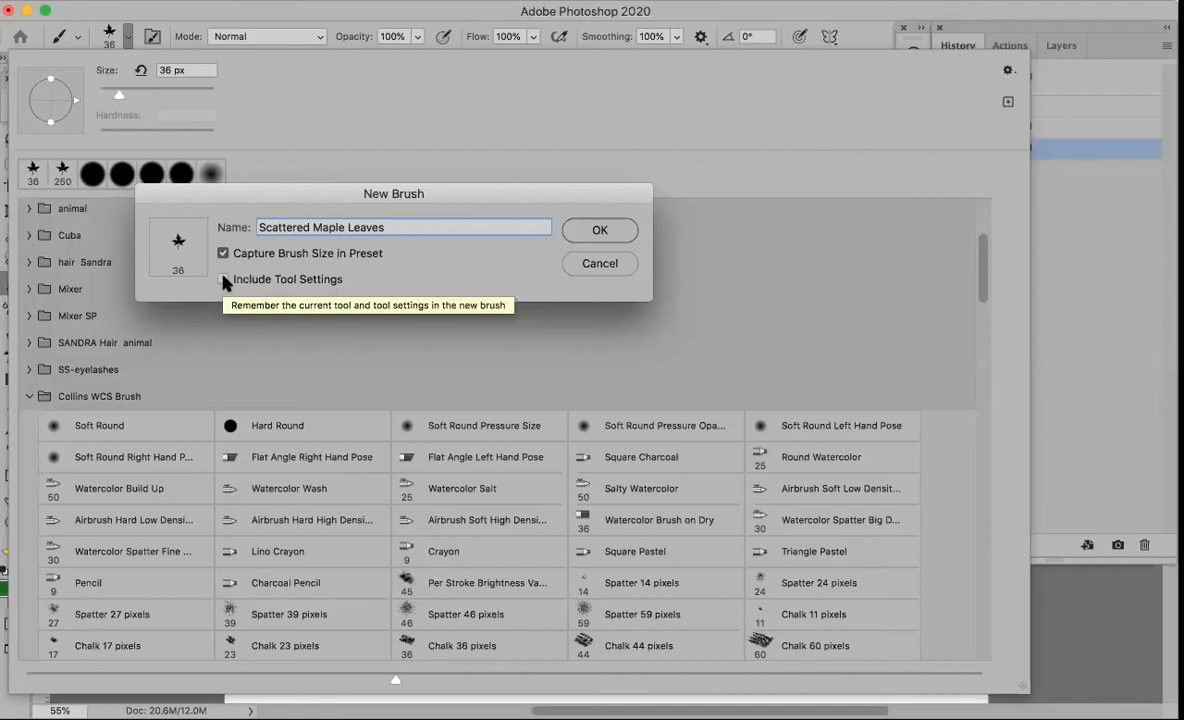
click(222, 280)
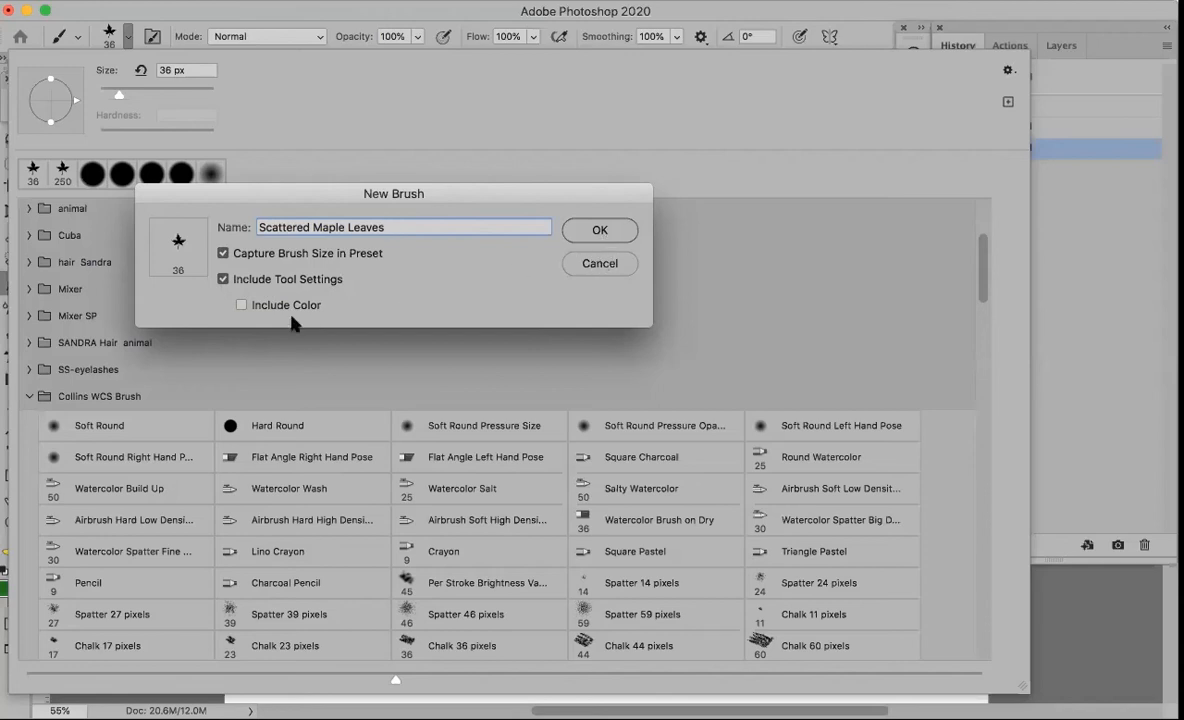
click(241, 305)
click(600, 231)
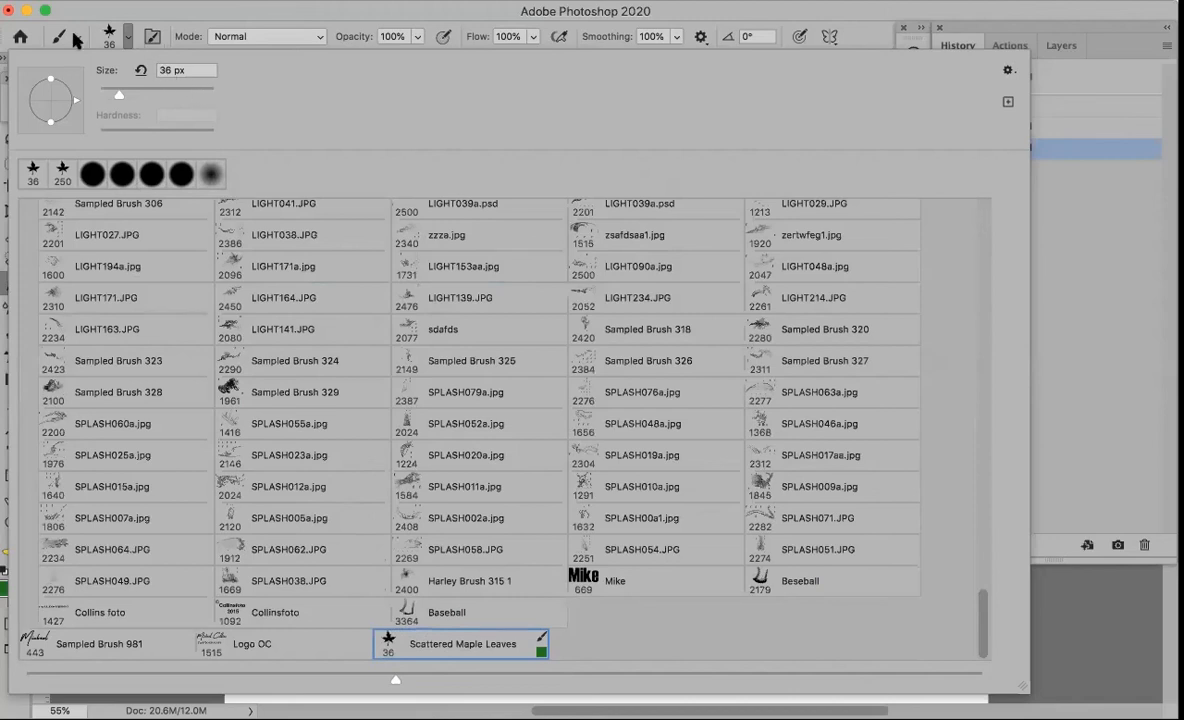
Browse the saved tool presets list and check which brush is currently chosen
click(183, 12)
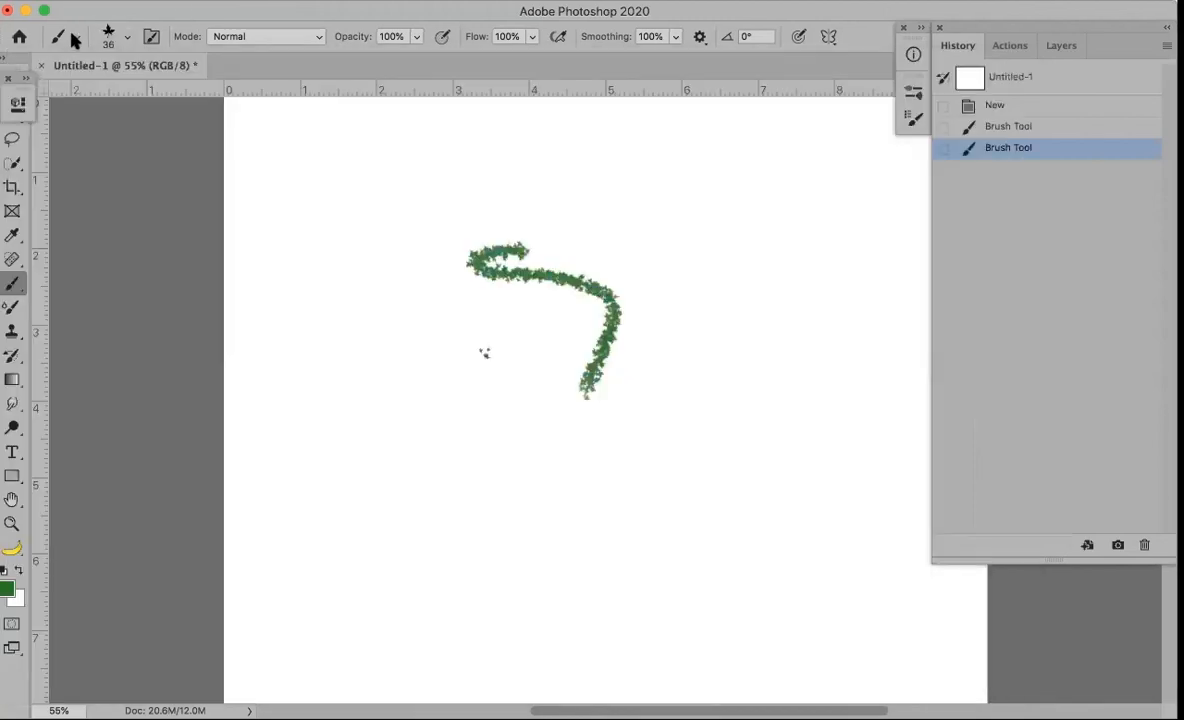
click(62, 37)
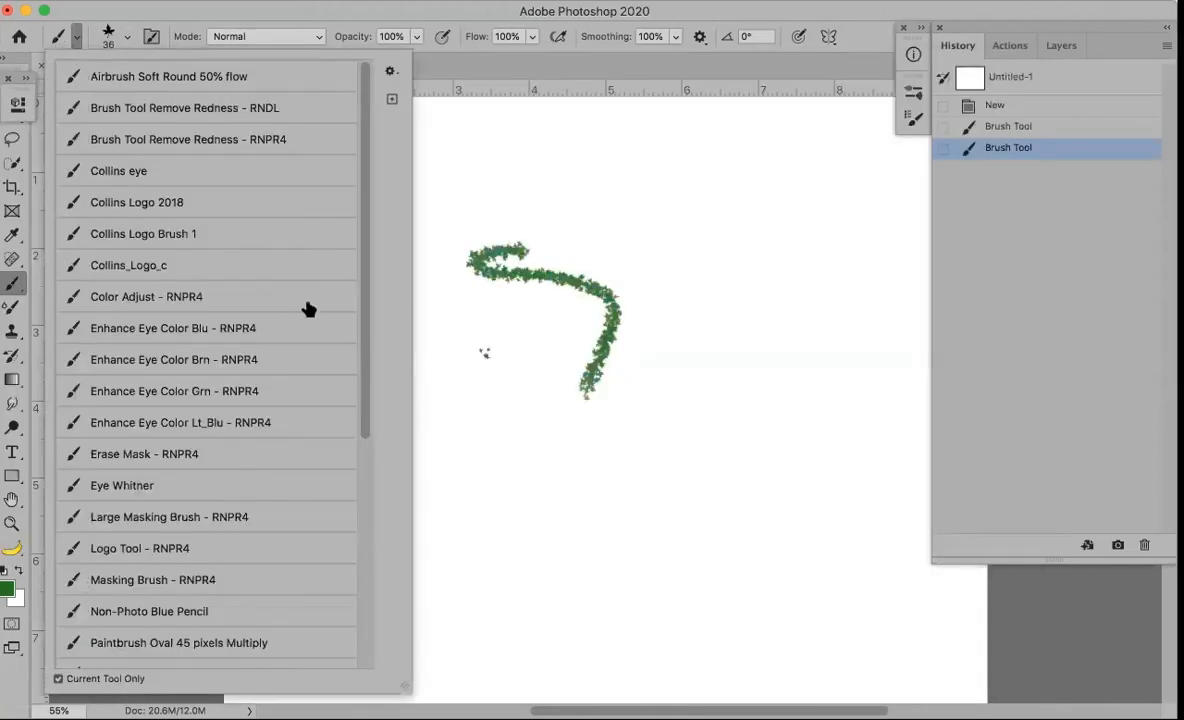
scroll(366, 340, down, 2)
drag(366, 368, 325, 549)
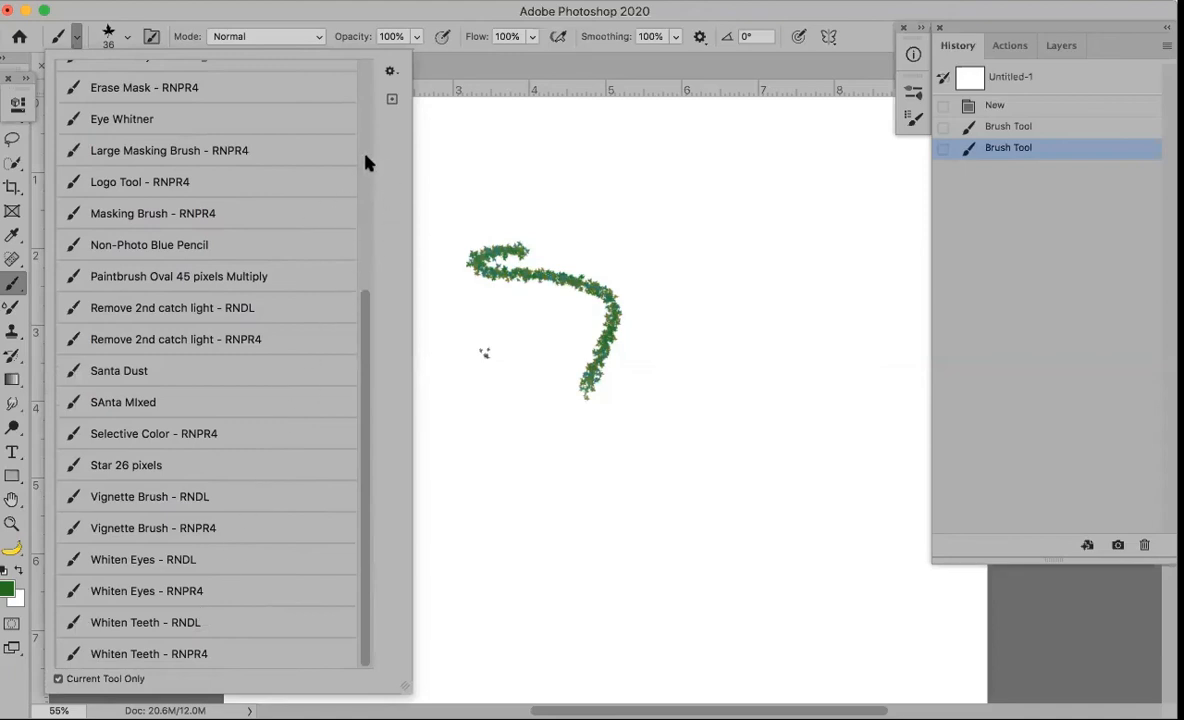
scroll(366, 162, up, 5)
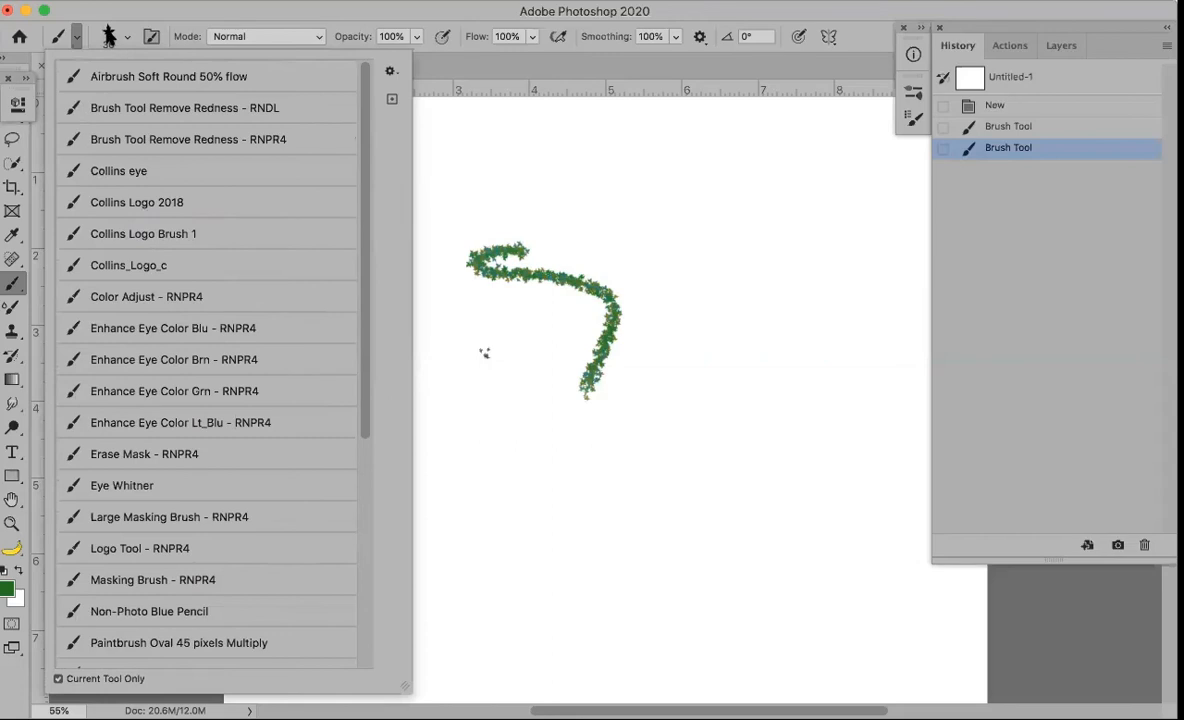
click(106, 37)
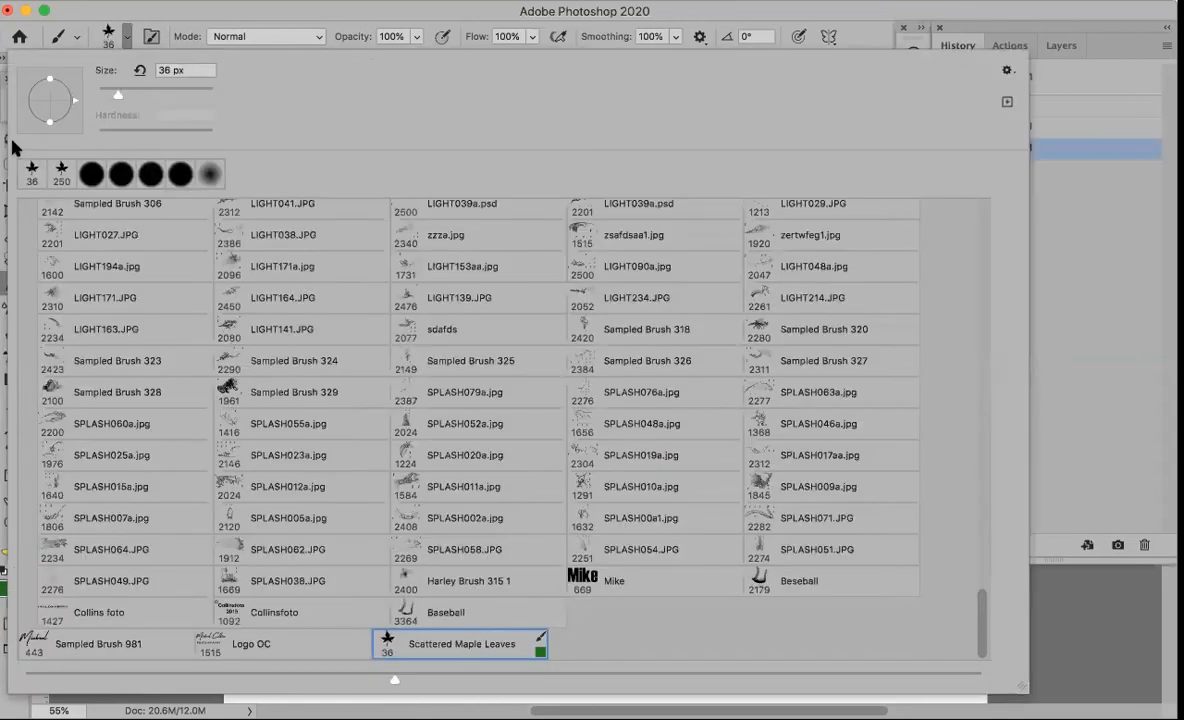
click(253, 7)
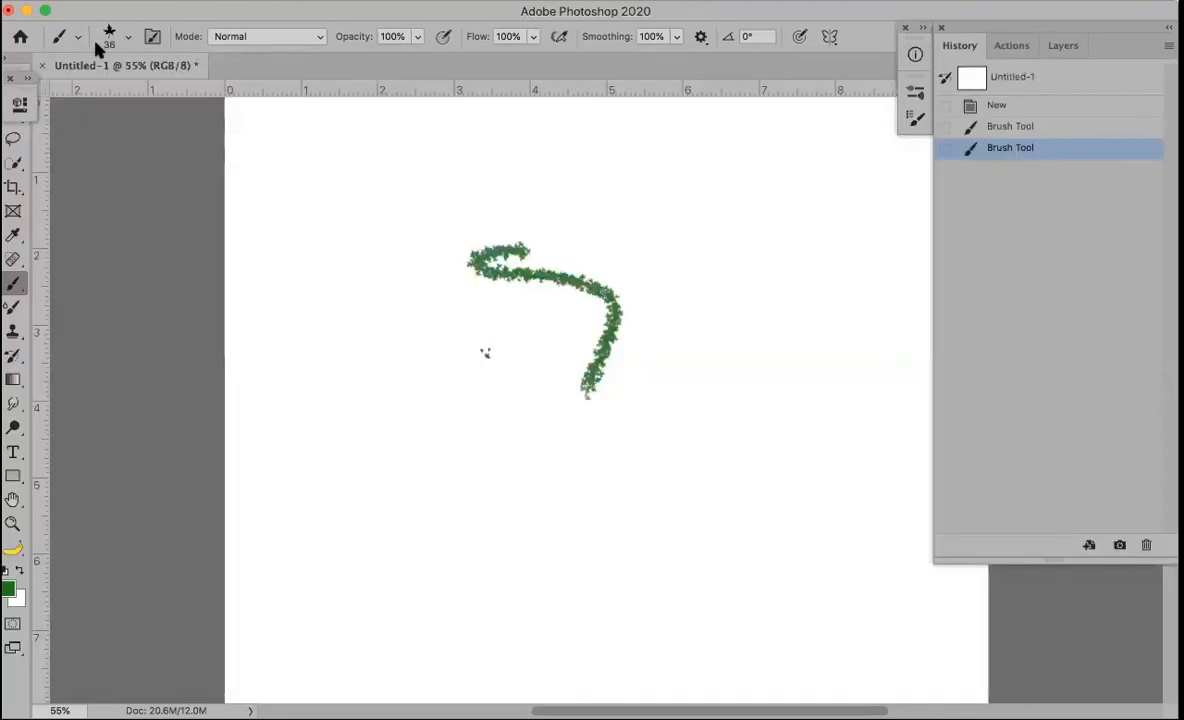
Create a tool preset named 'Scattered Maple Leaves Green' including colour, then close the presets list
click(75, 36)
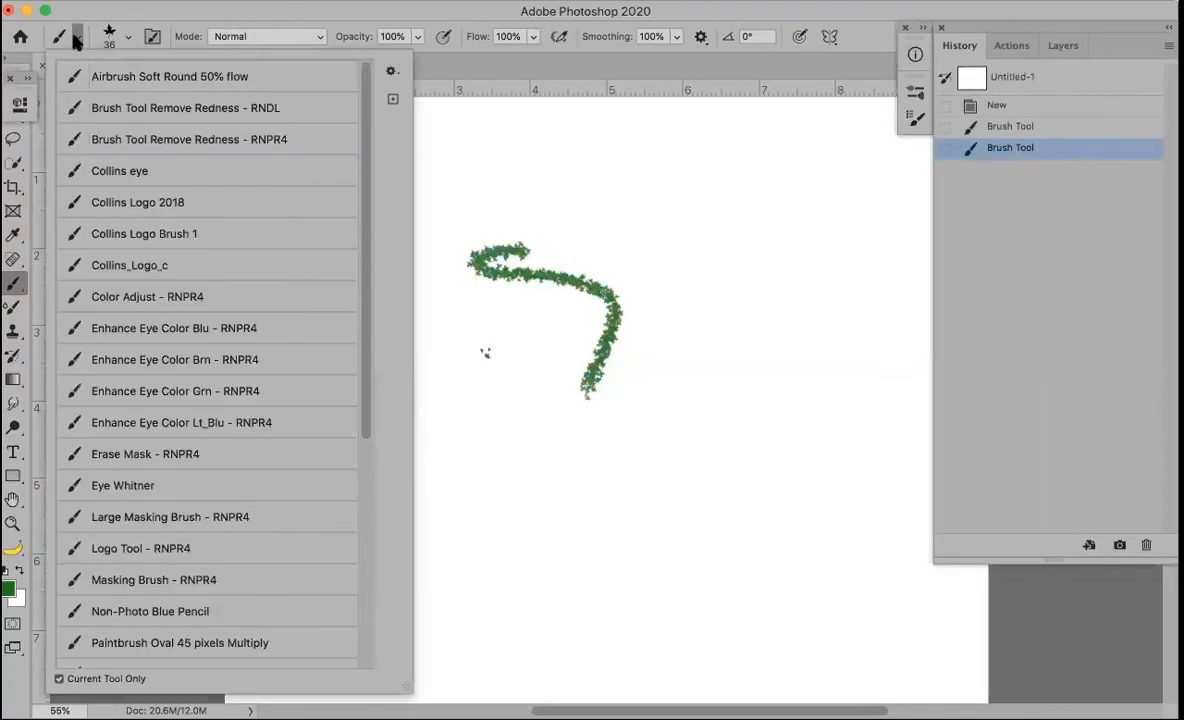
click(390, 102)
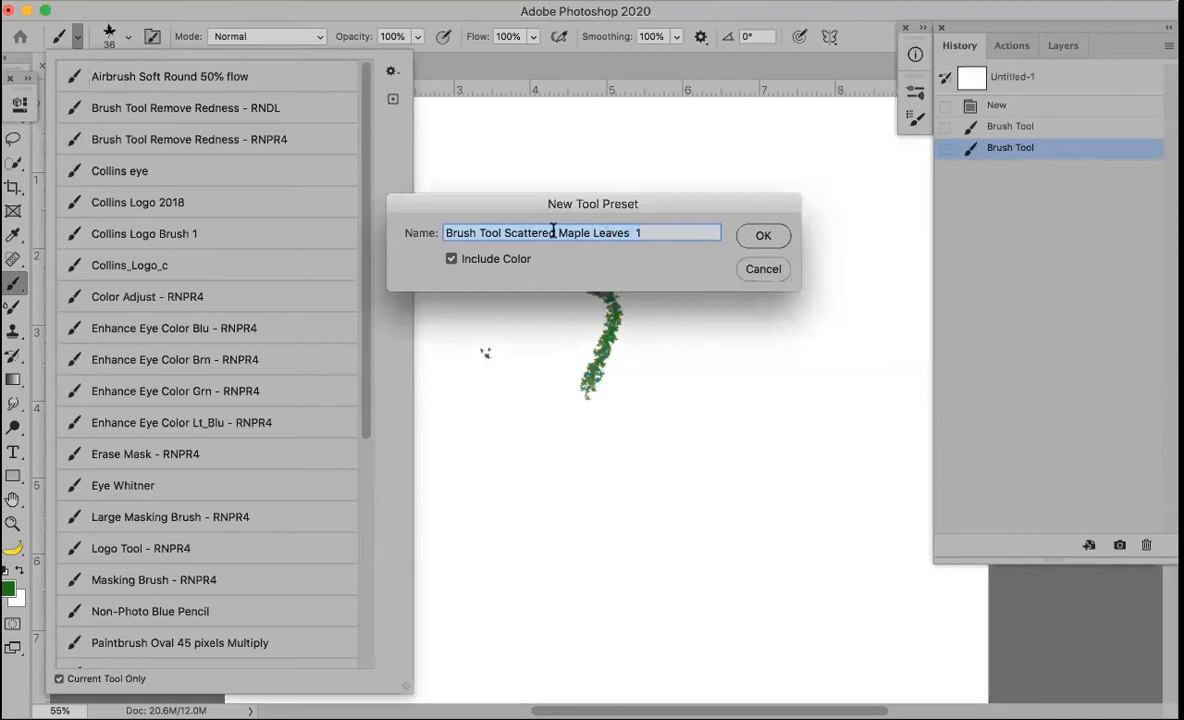
click(502, 232)
key(BackSpace)
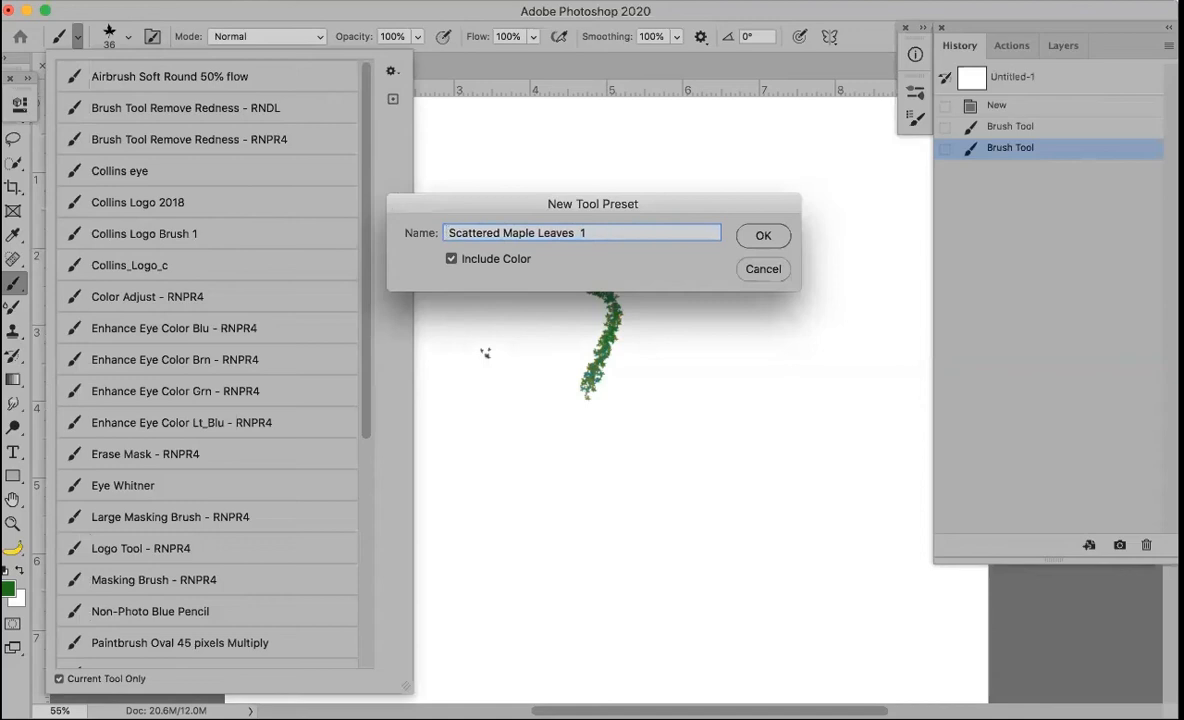
key(Delete)
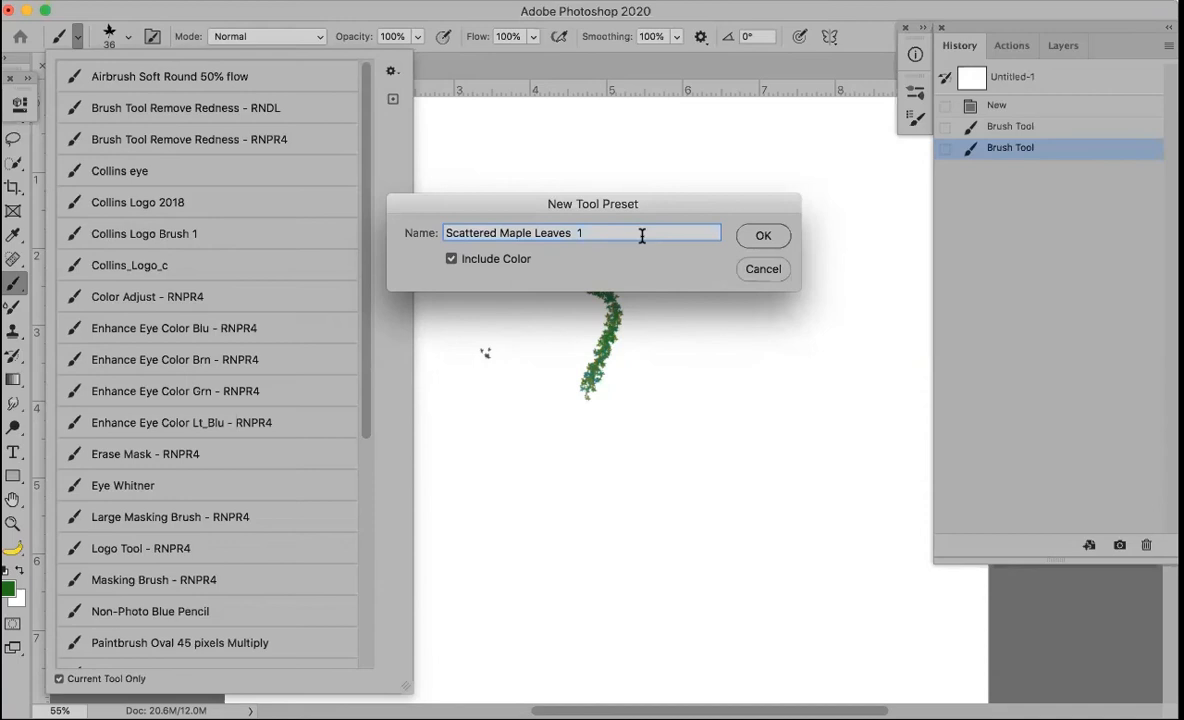
key(BackSpace)
text(Green)
click(761, 240)
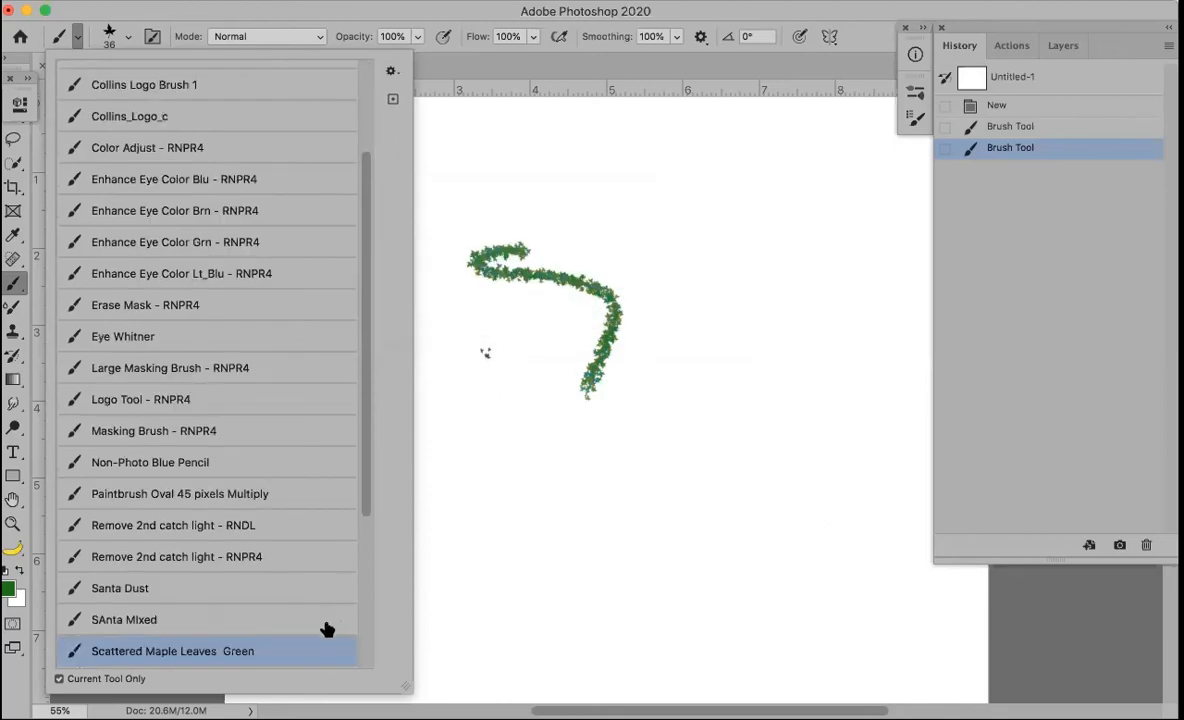
drag(369, 508, 362, 630)
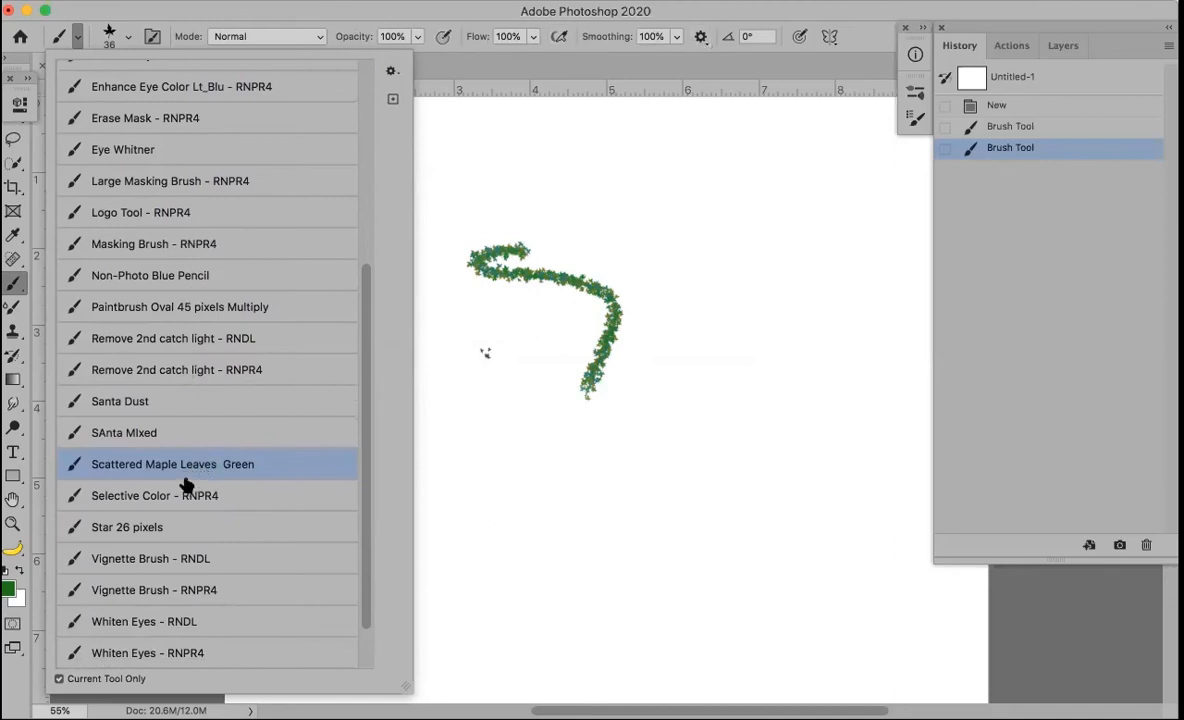
scroll(366, 187, up, 5)
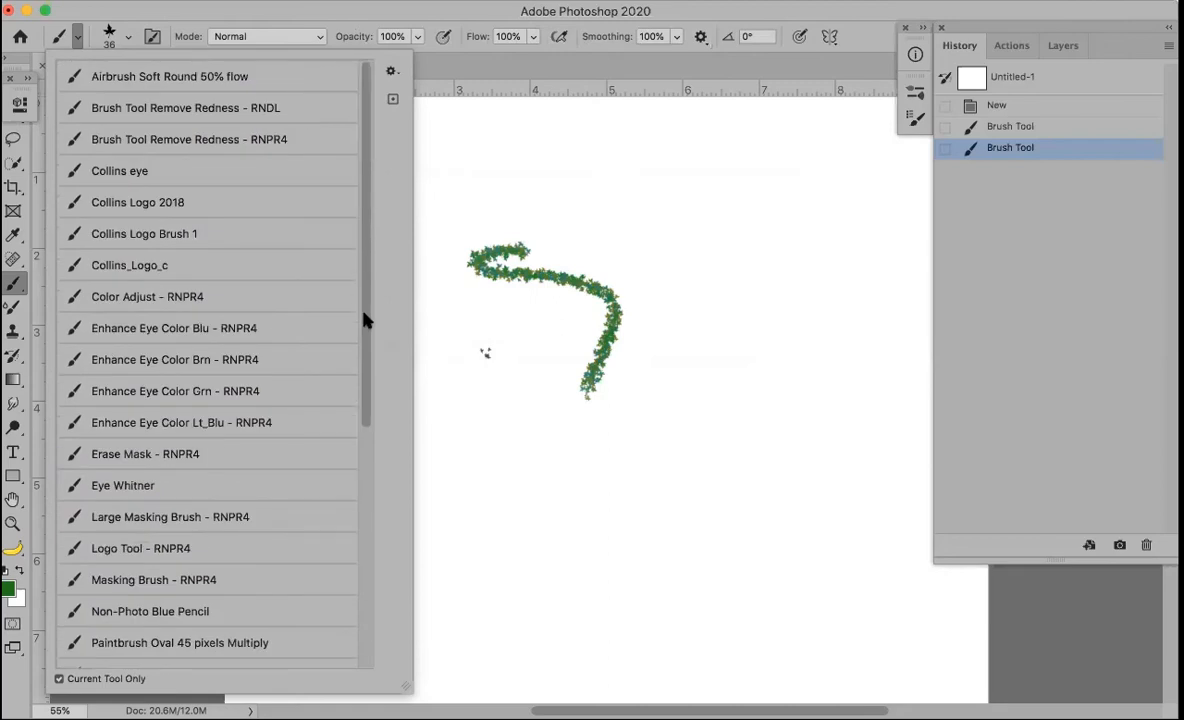
scroll(370, 455, down, 10)
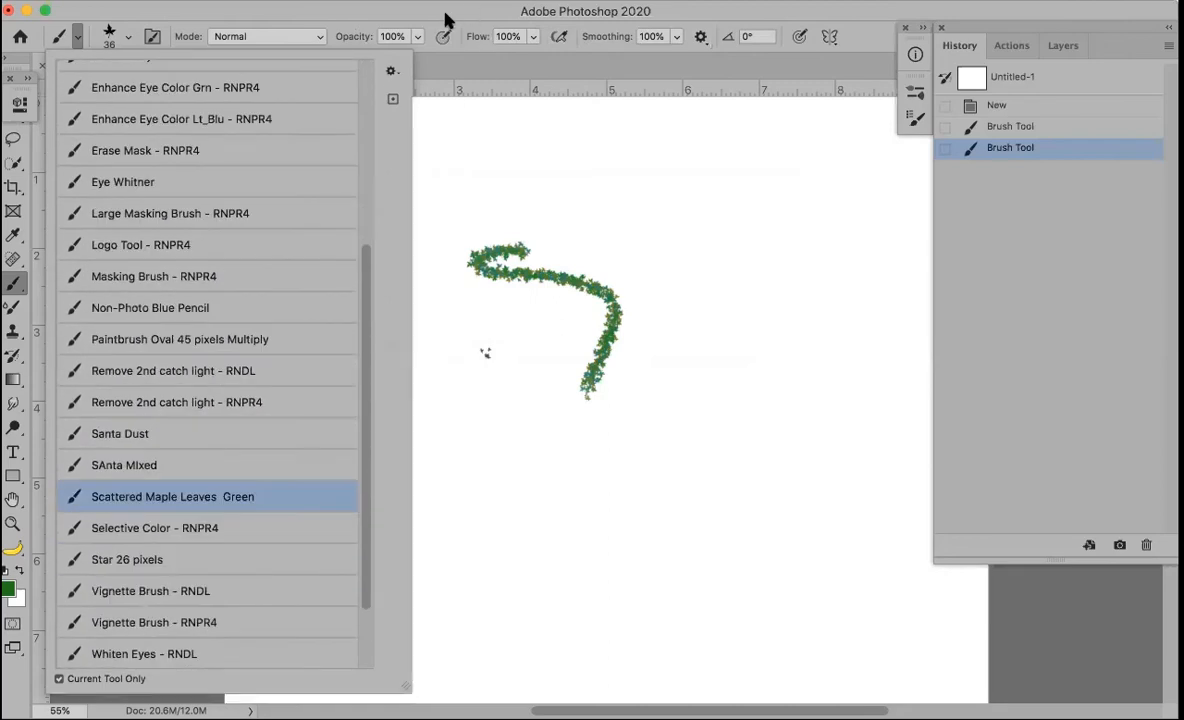
click(138, 36)
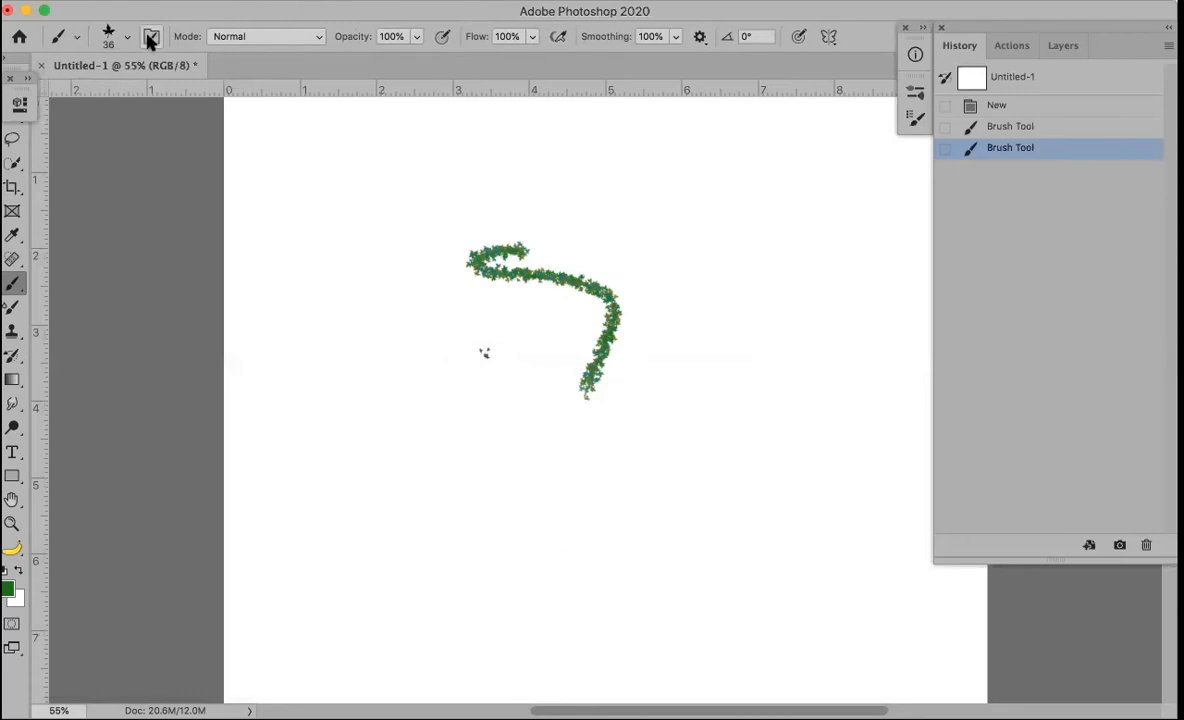
Look through the brush settings and brush picker, then collapse them to view the stroke
click(150, 38)
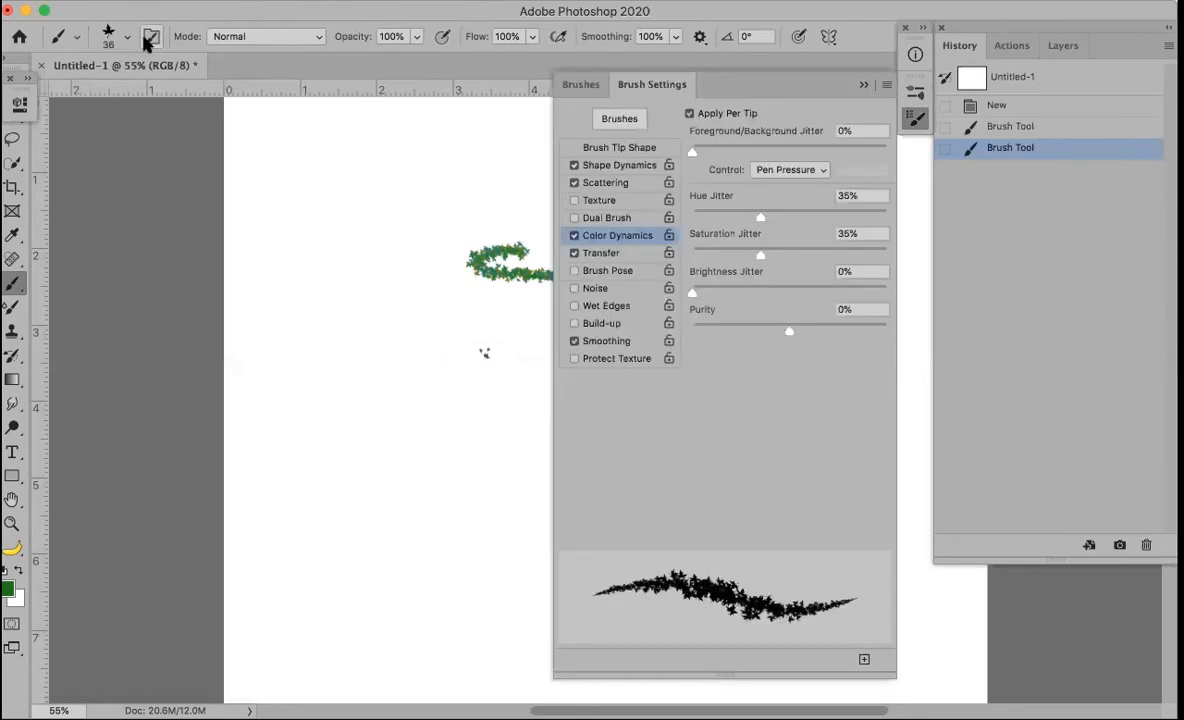
click(108, 40)
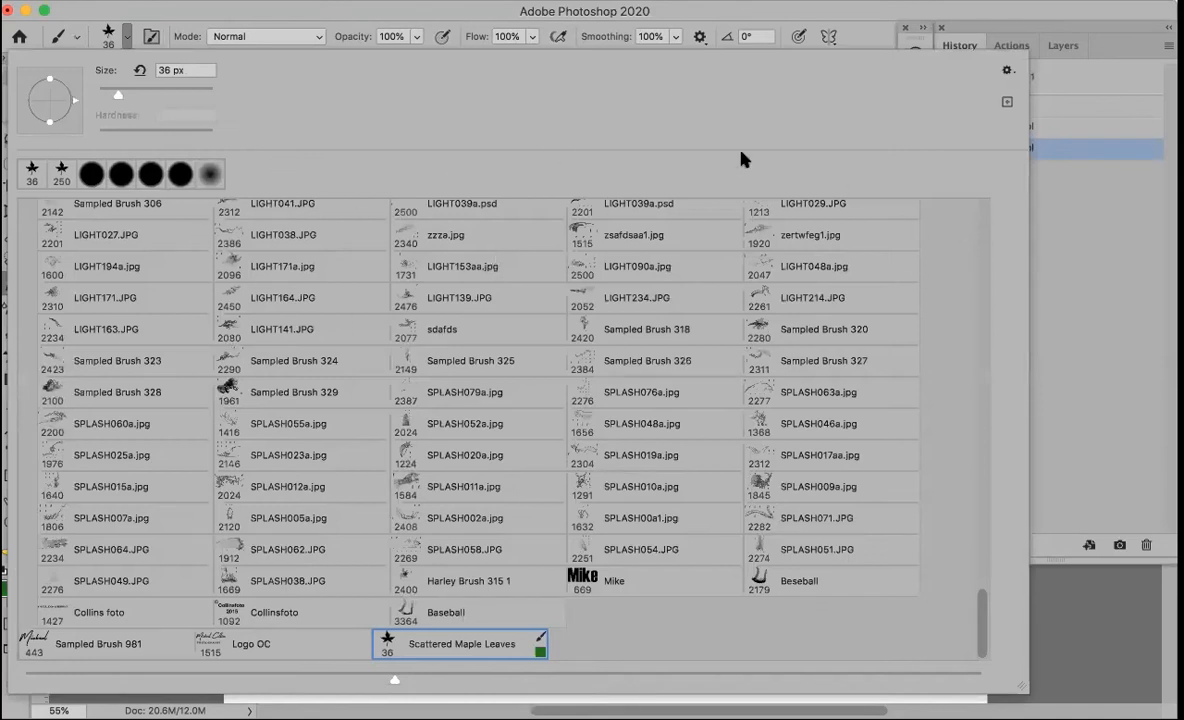
scroll(706, 87, up, 5)
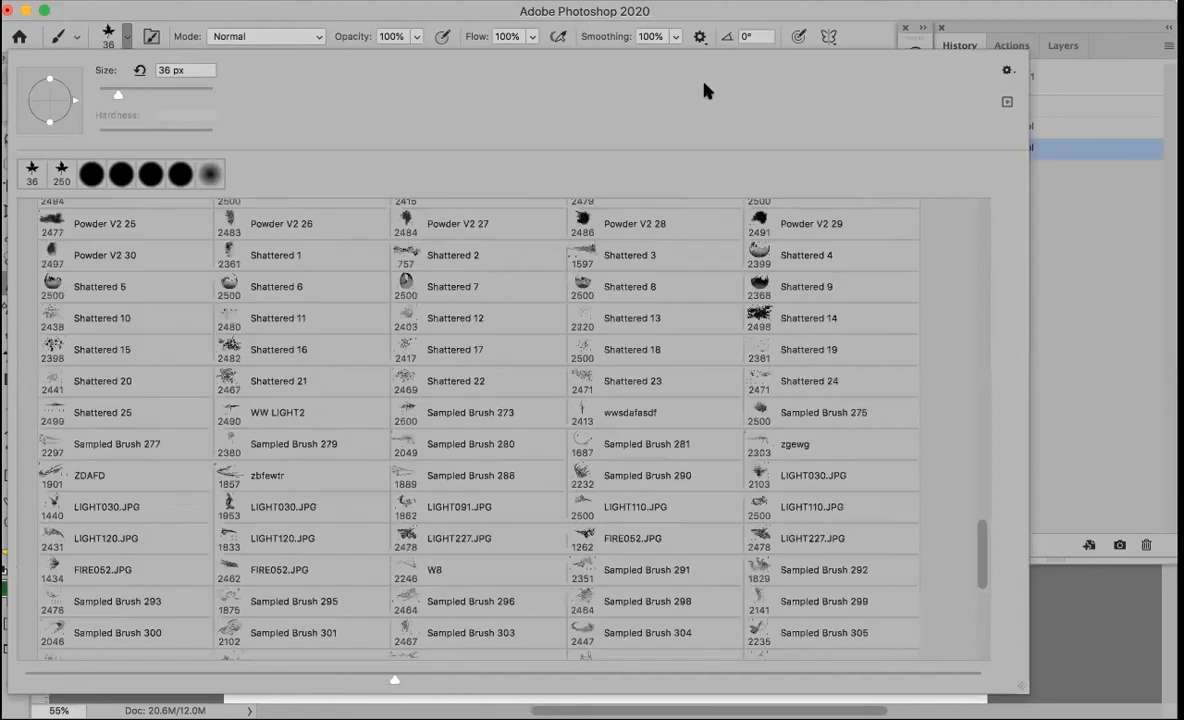
click(908, 8)
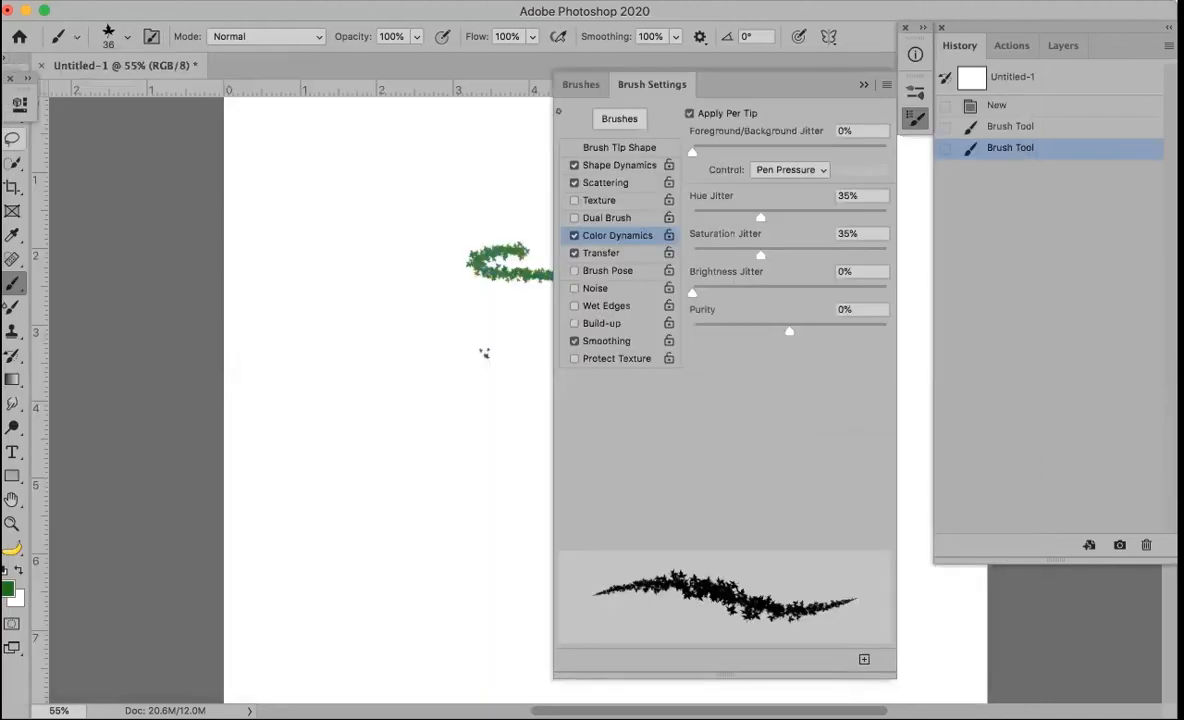
click(862, 85)
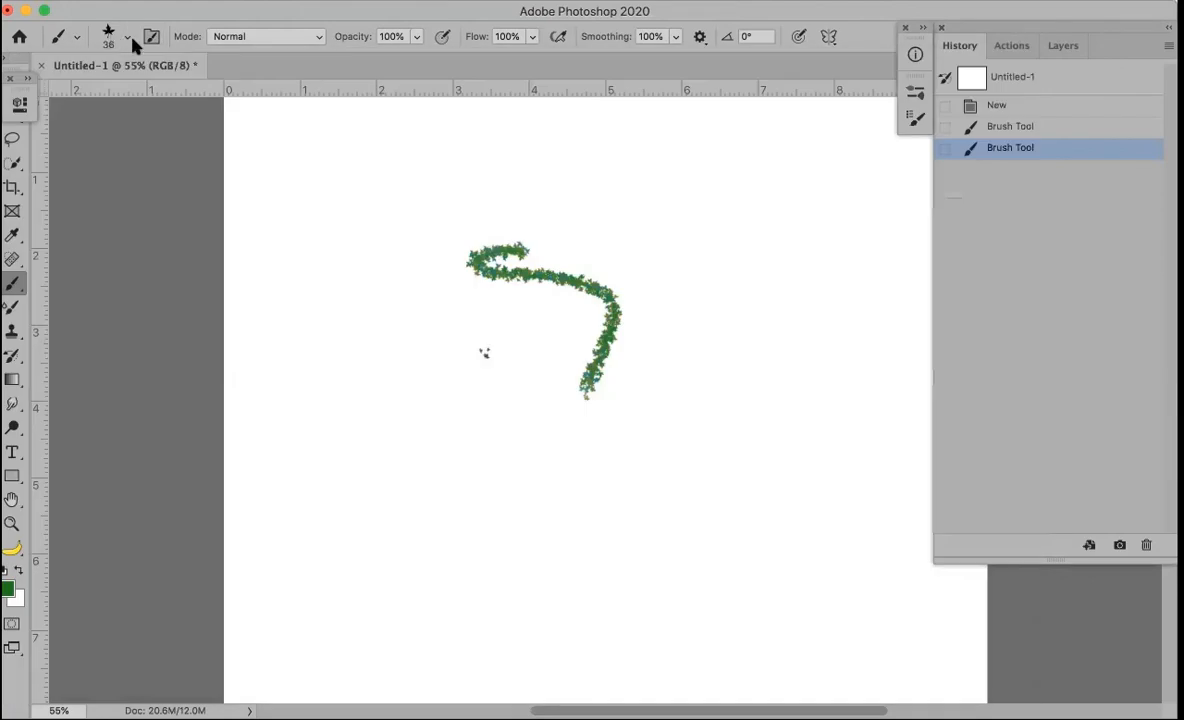
Choose the Legacy Default Brushes' Scattered Maple Leaves tip at 74 px
click(129, 39)
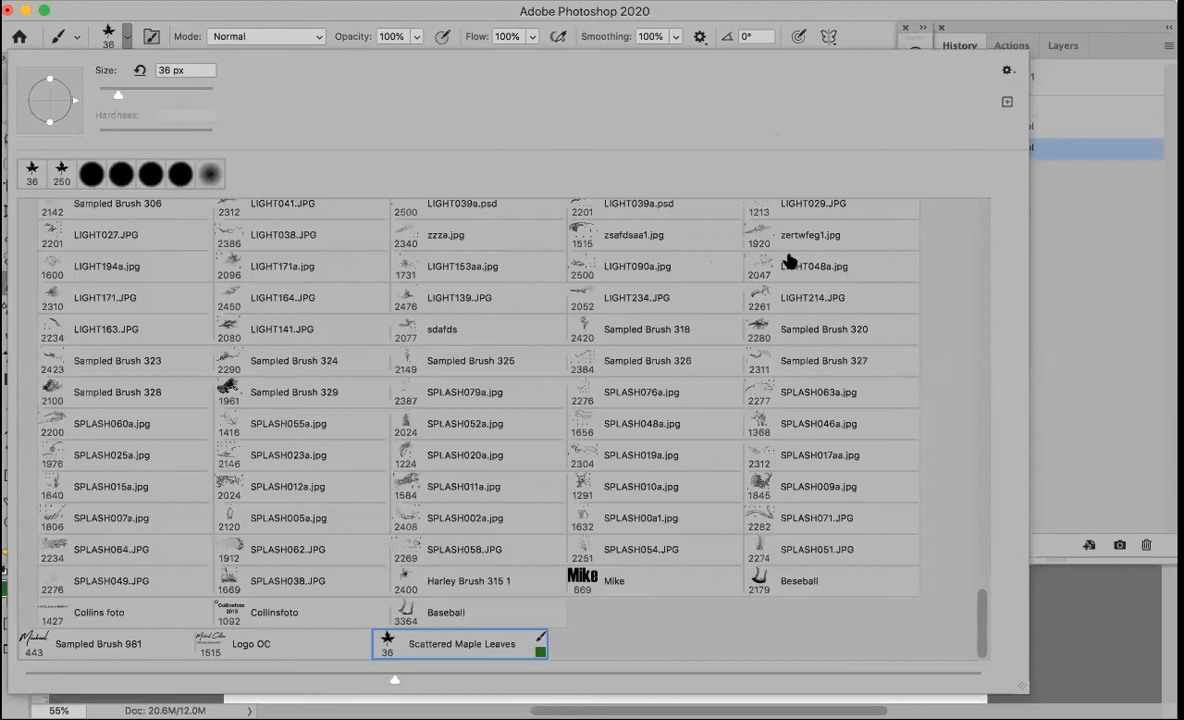
scroll(980, 227, up, 5)
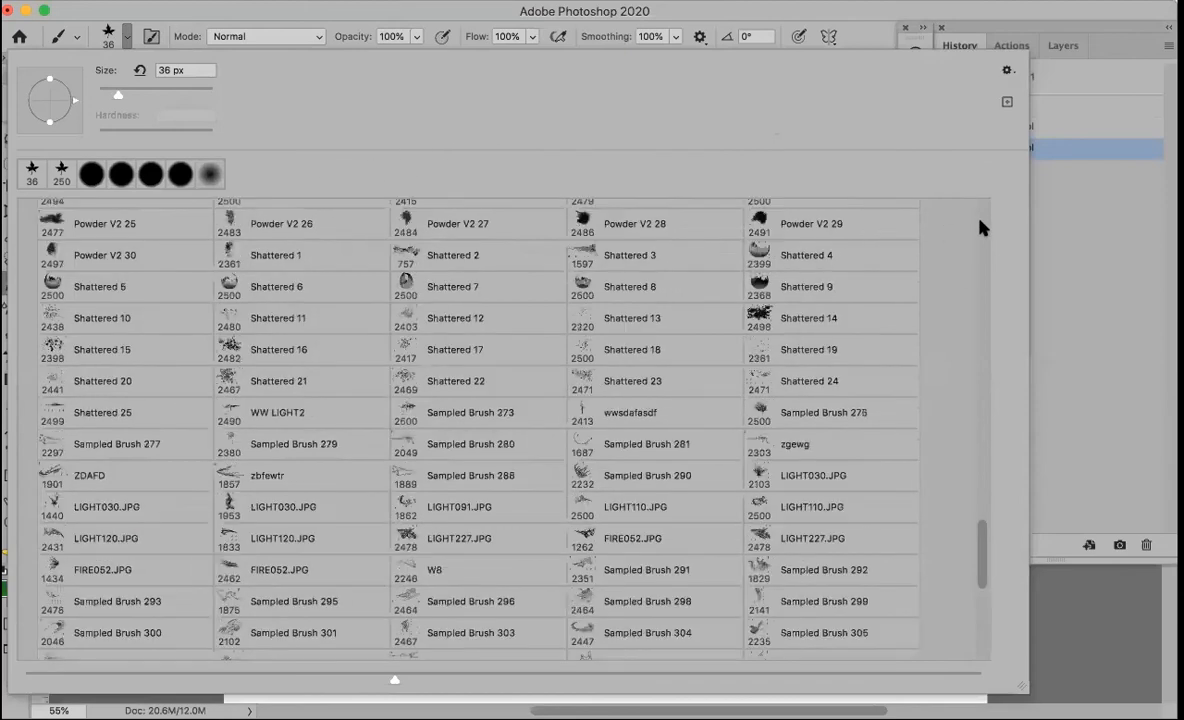
scroll(968, 535, up, 5)
scroll(992, 487, down, 7)
scroll(978, 515, up, 7)
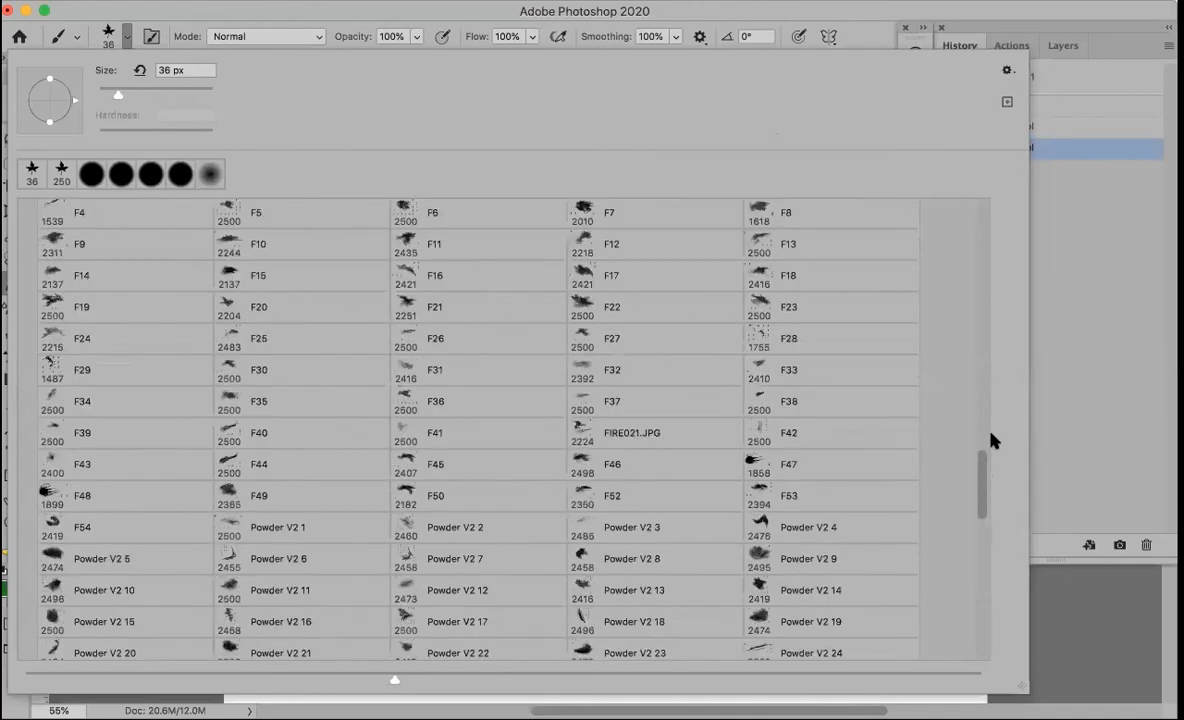
scroll(987, 248, up, 15)
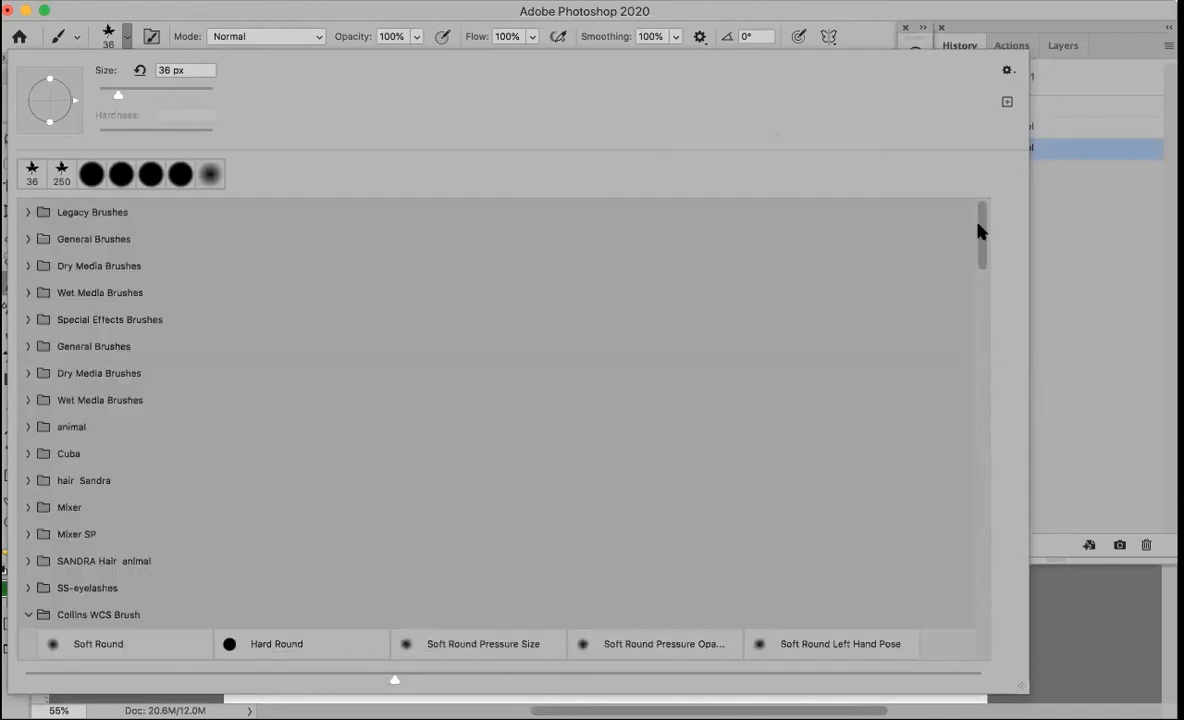
click(27, 212)
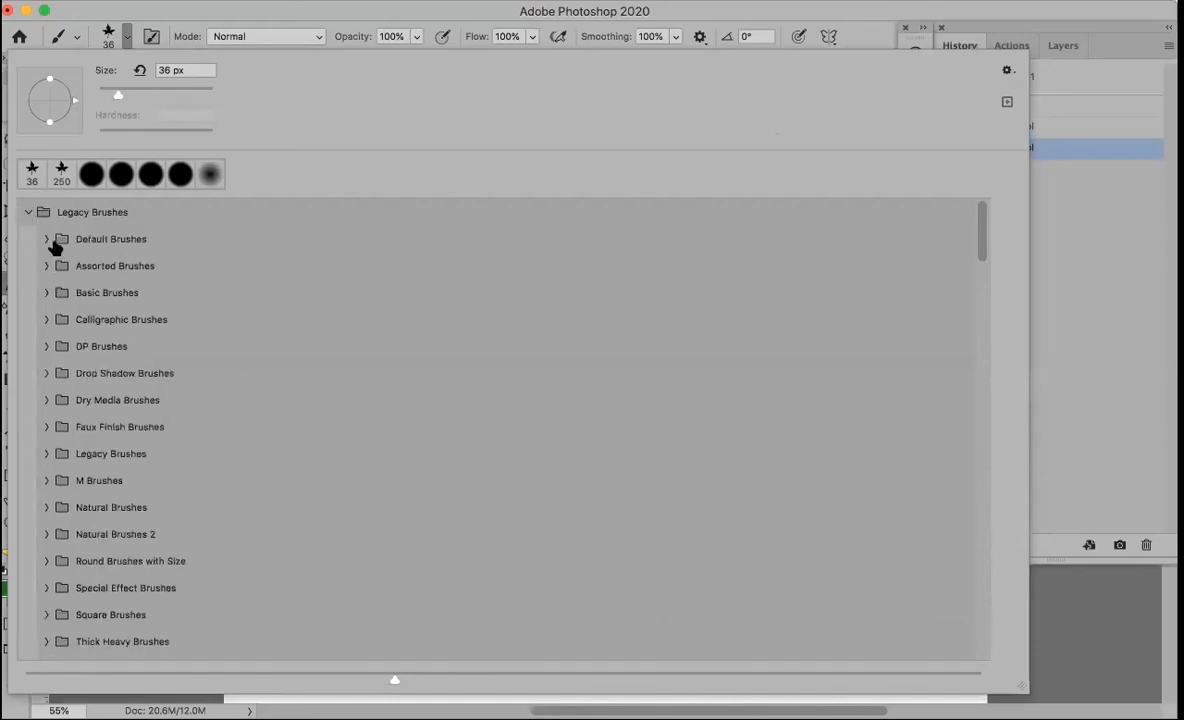
click(46, 239)
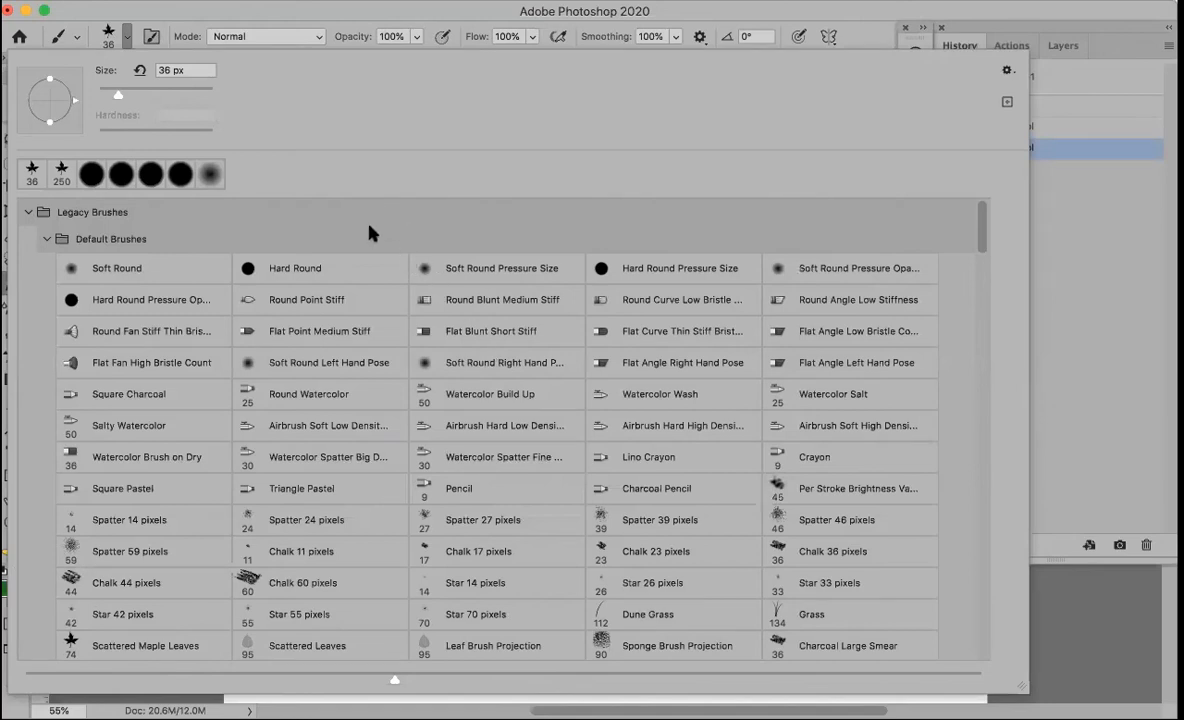
click(166, 645)
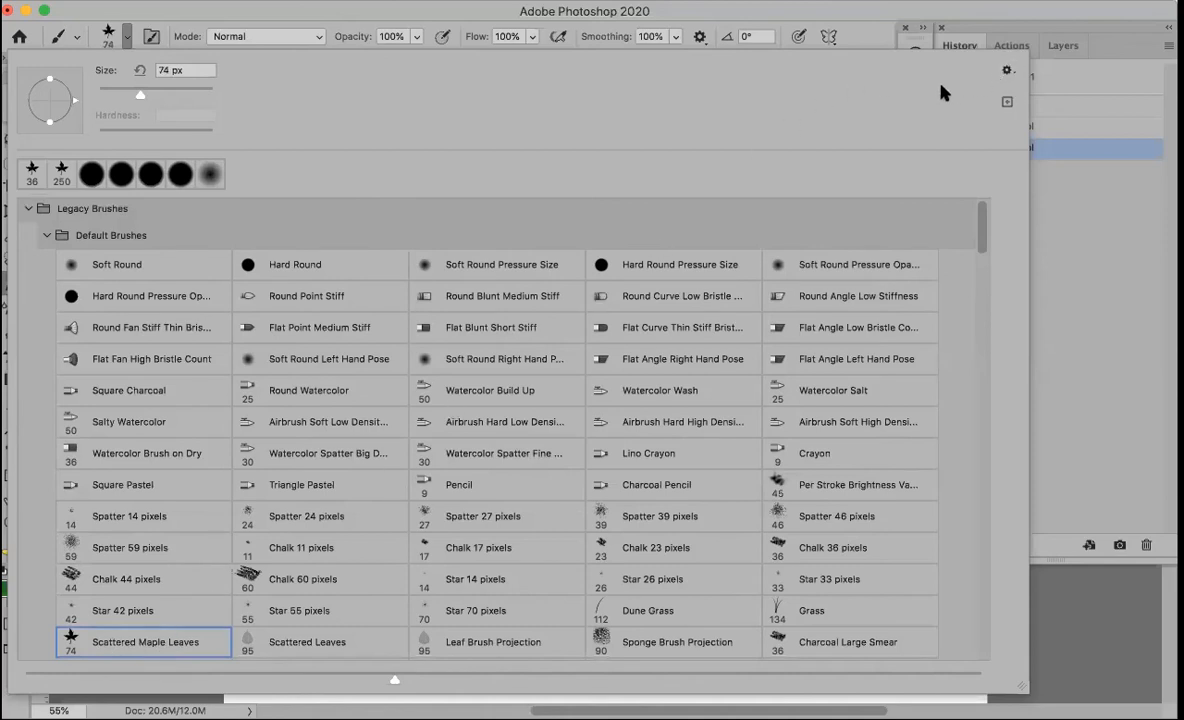
click(1053, 14)
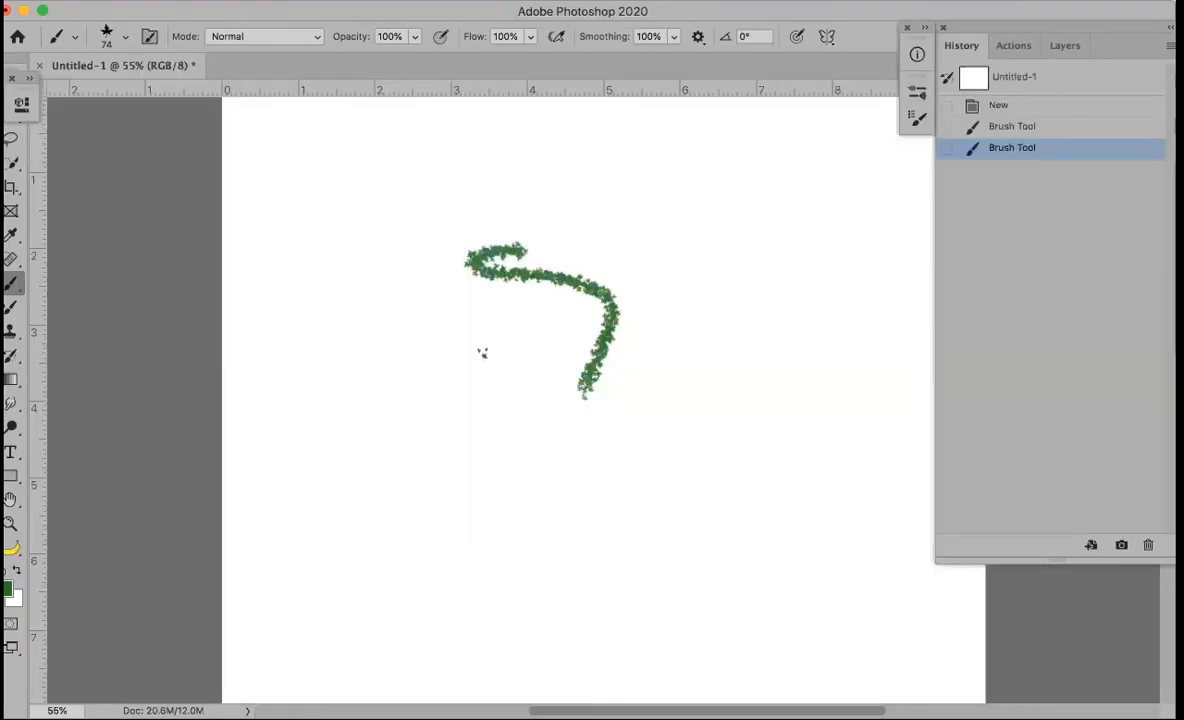
Load the Scattered Maple Leaves Green tool preset and revert the document to its New history state
click(59, 37)
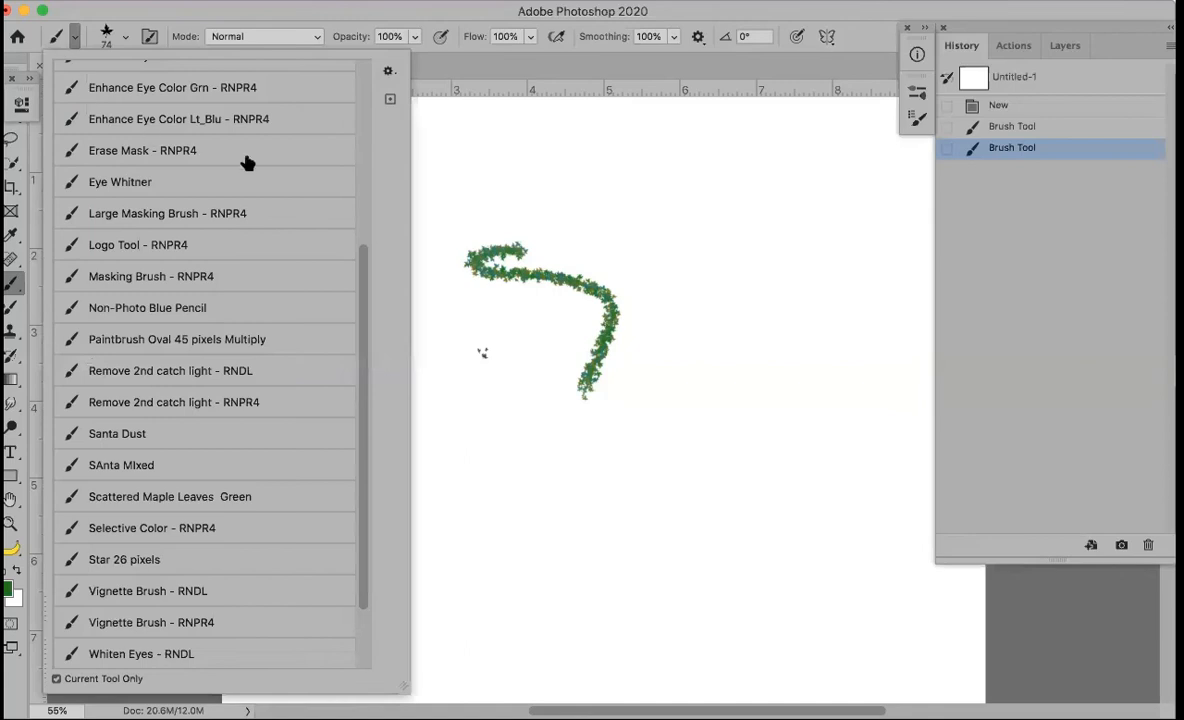
click(390, 101)
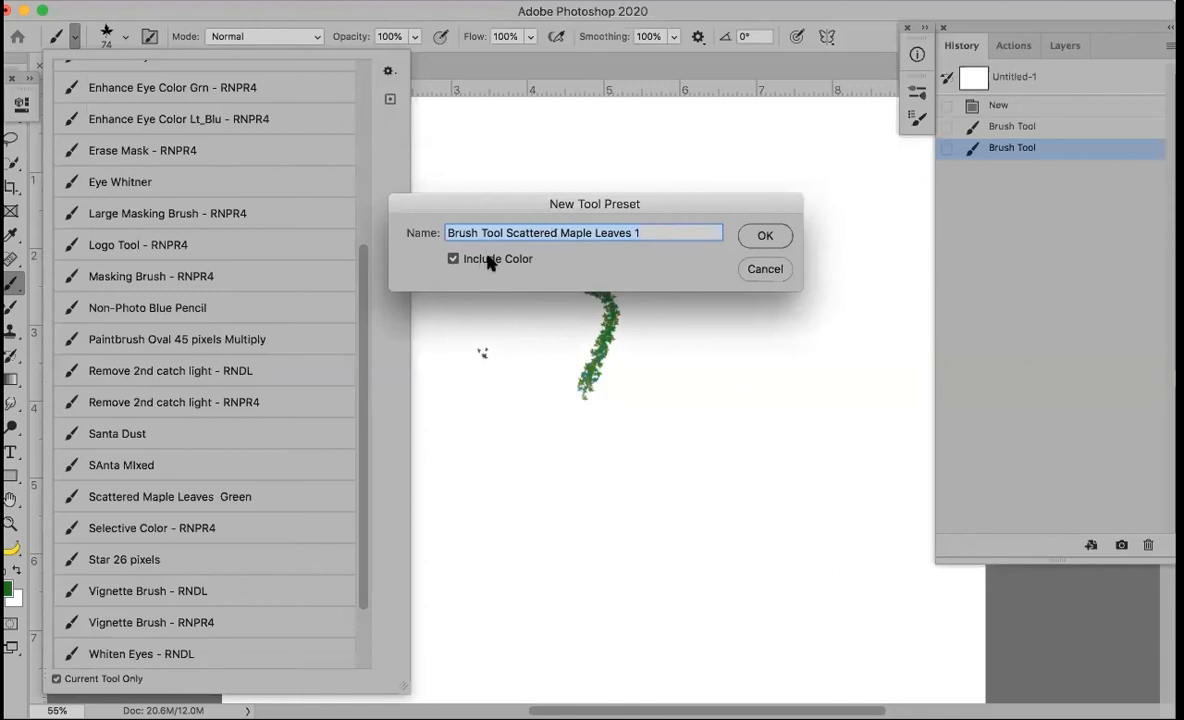
click(766, 270)
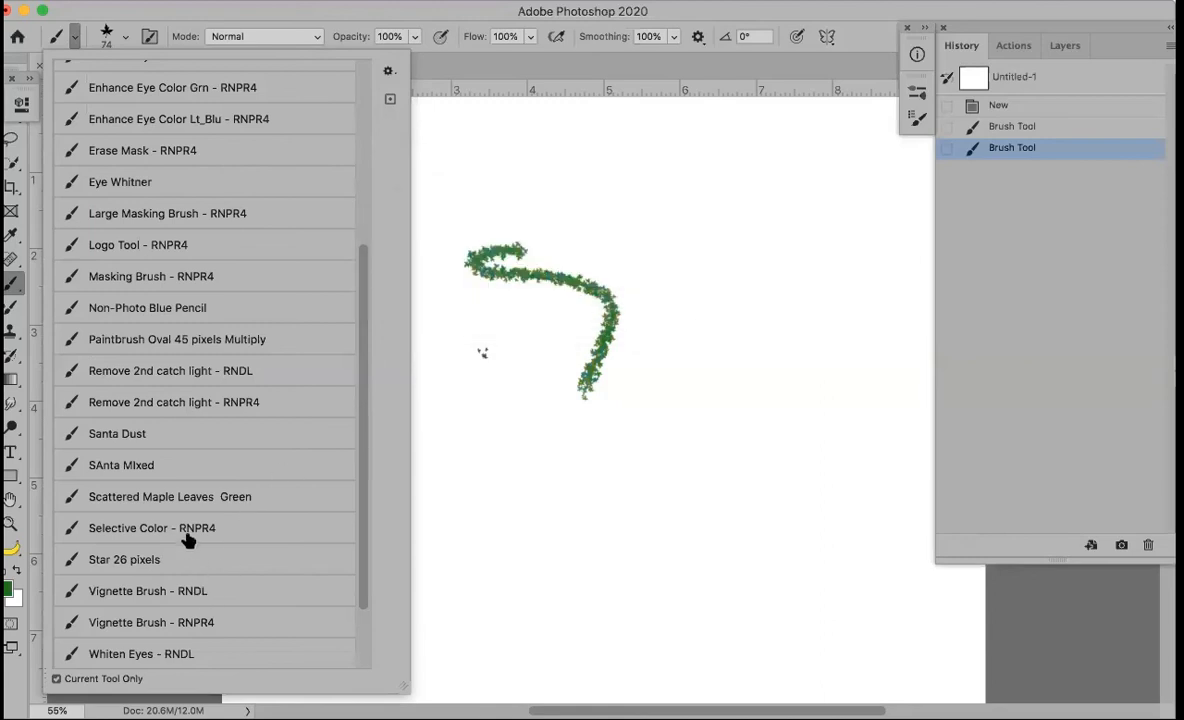
click(212, 494)
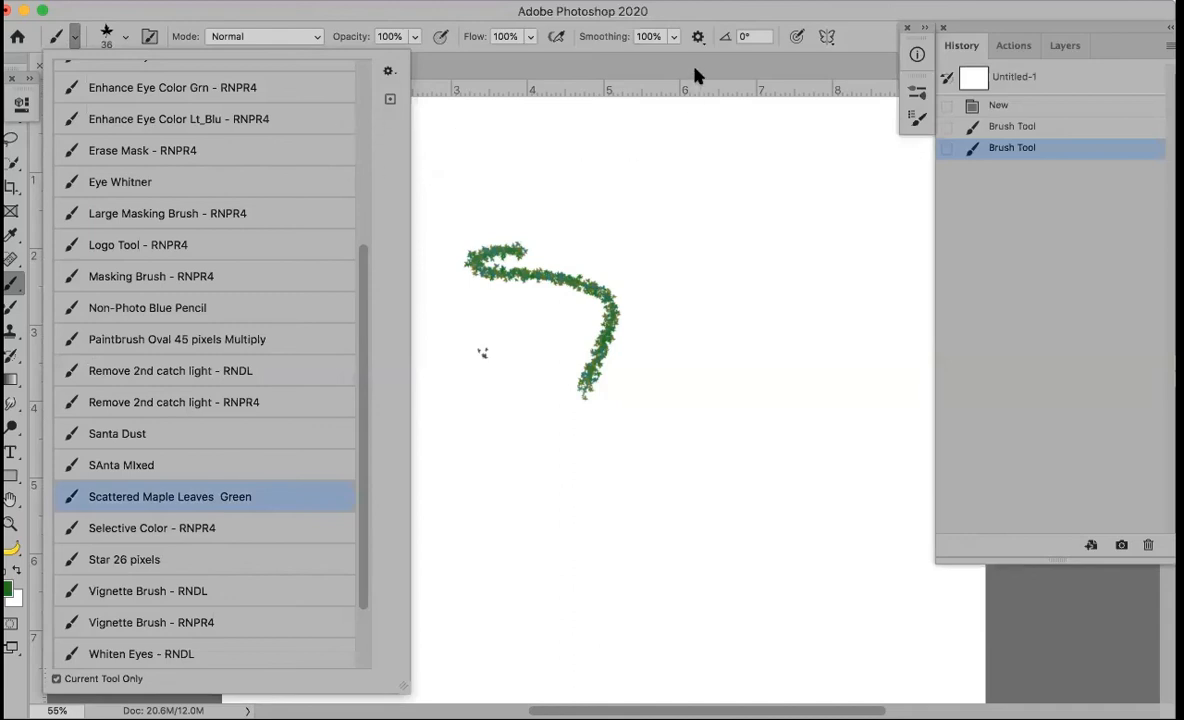
click(645, 88)
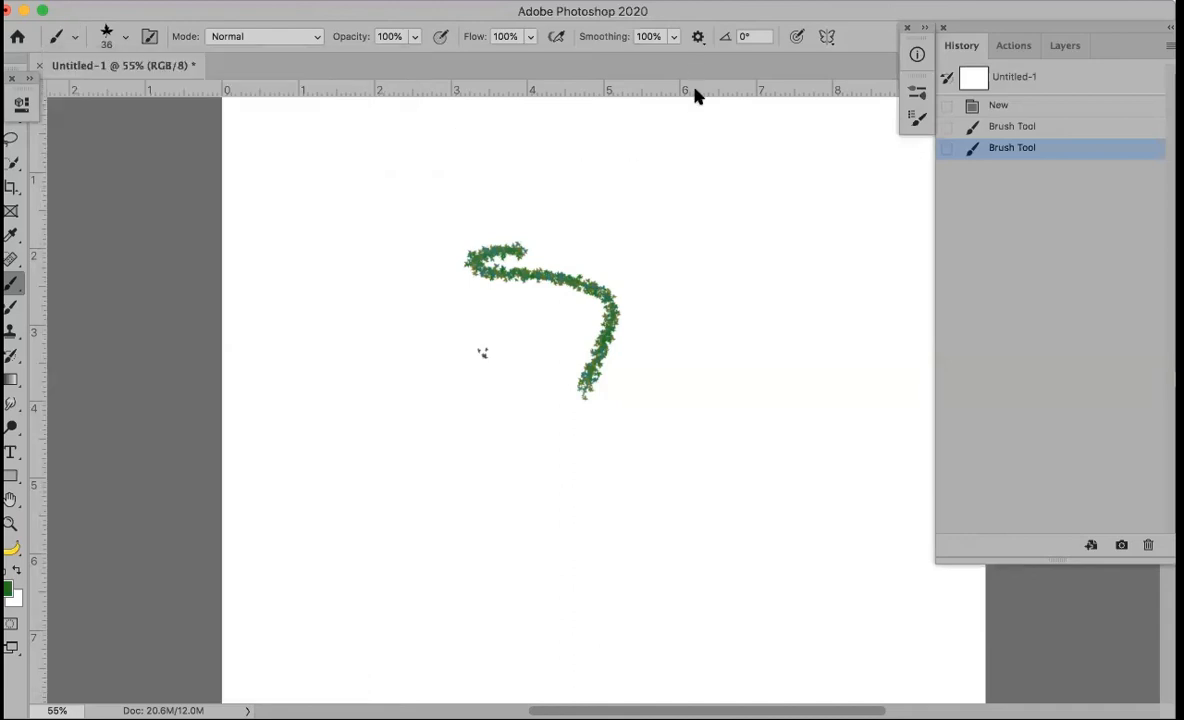
click(1040, 107)
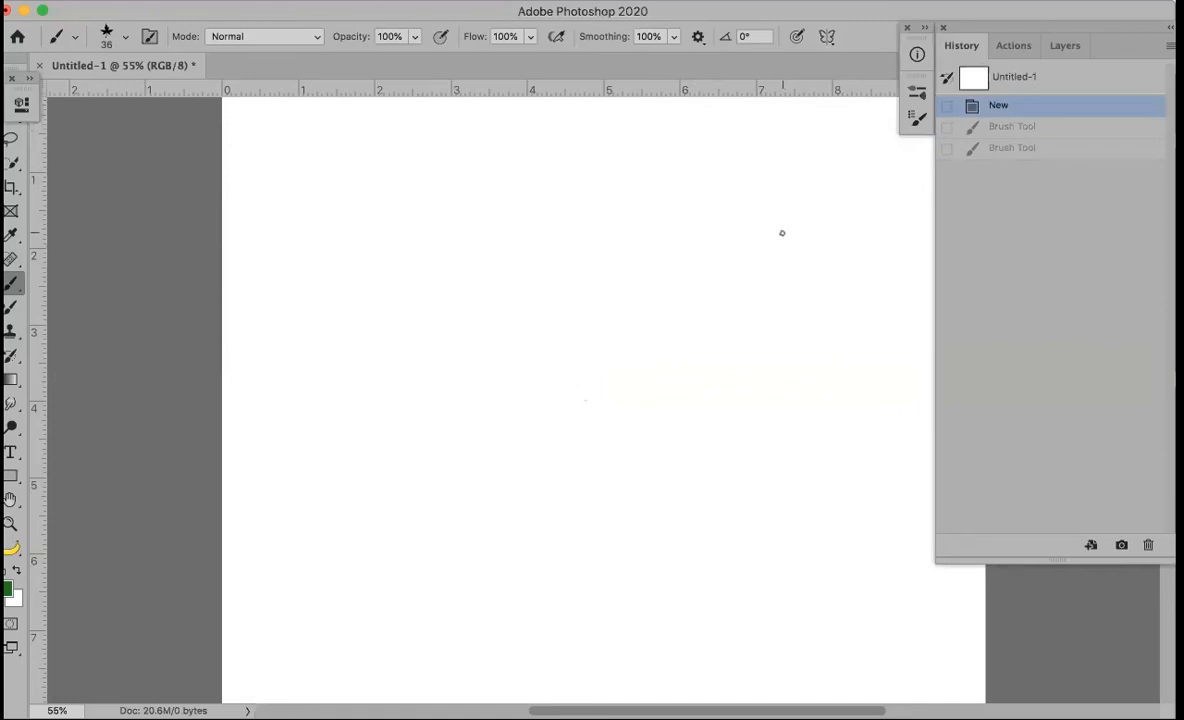
Enlarge the brush slightly and open the Shape Dynamics section of Brush Settings
key(bracketright)
key(bracketright)
click(914, 118)
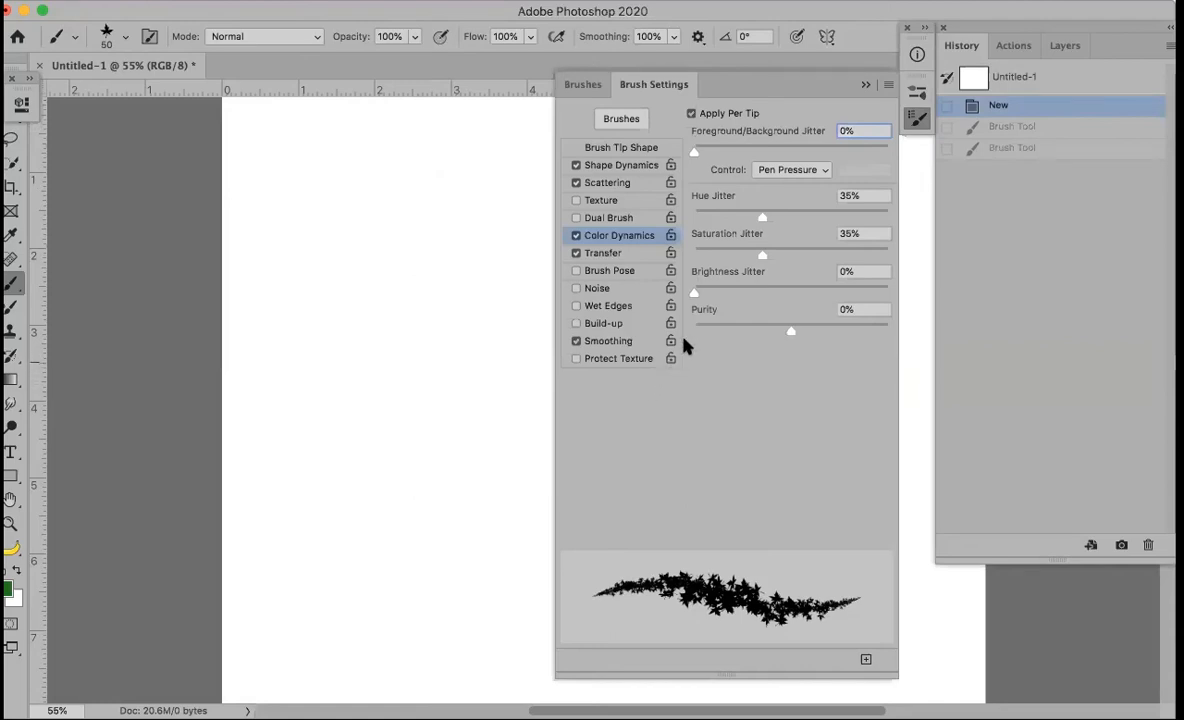
click(619, 166)
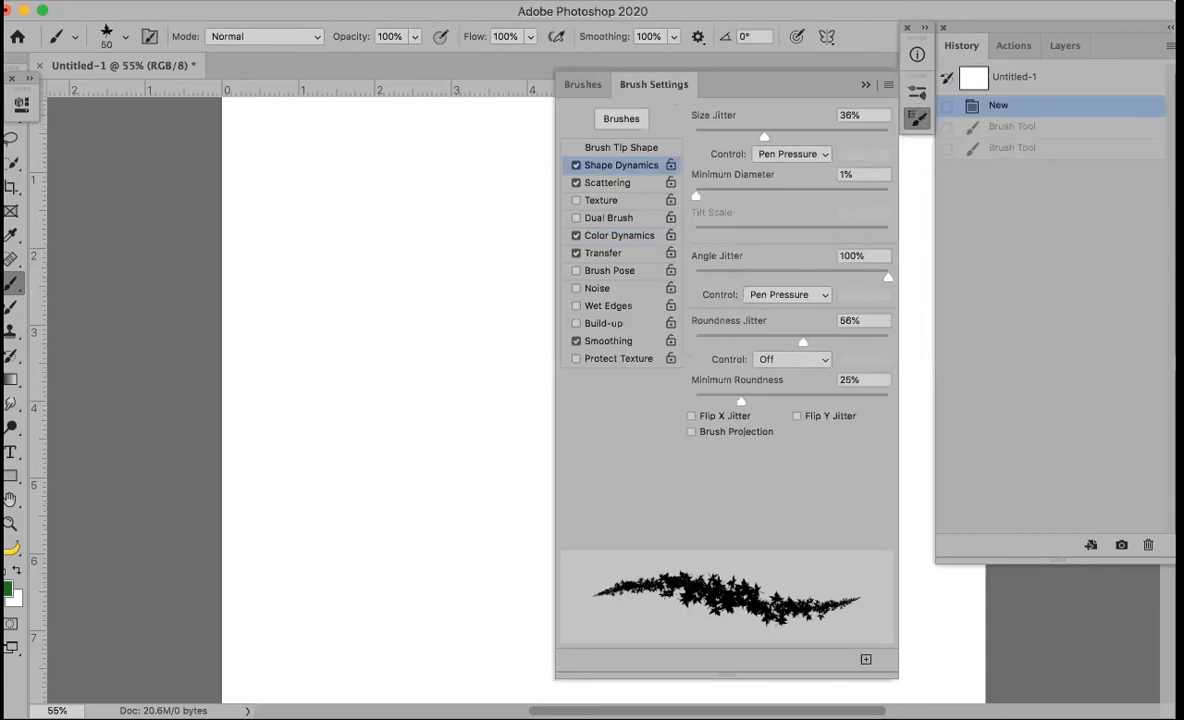
click(518, 2)
mouse_move(568, 2)
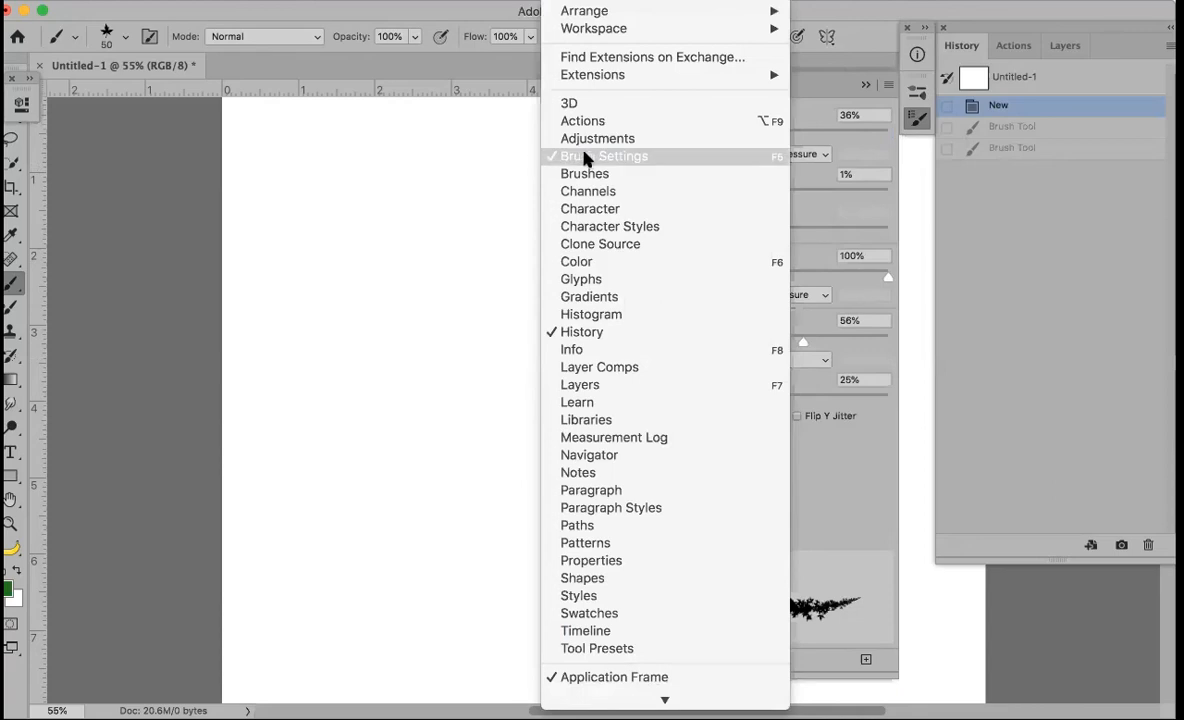
click(918, 120)
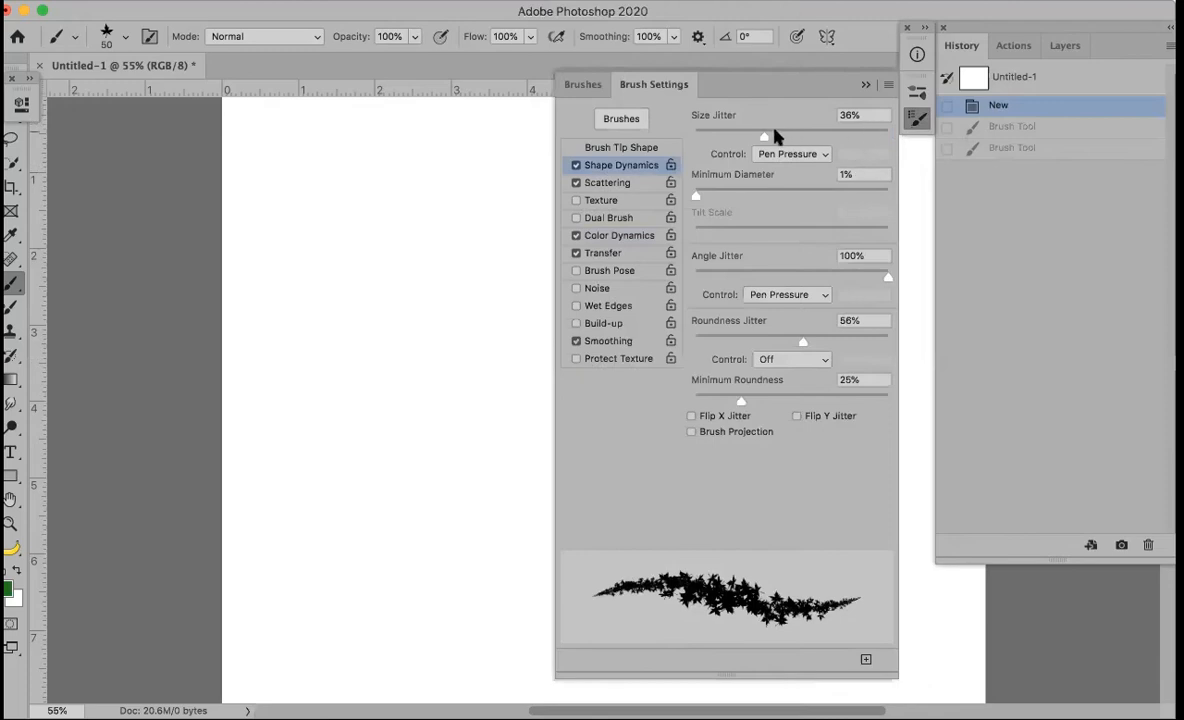
Test Size Jitter at 7%, then set it to 100%, painting two leafy test strokes
mouse_move(764, 138)
mouse_down()
mouse_move(831, 145)
mouse_move(787, 141)
mouse_up()
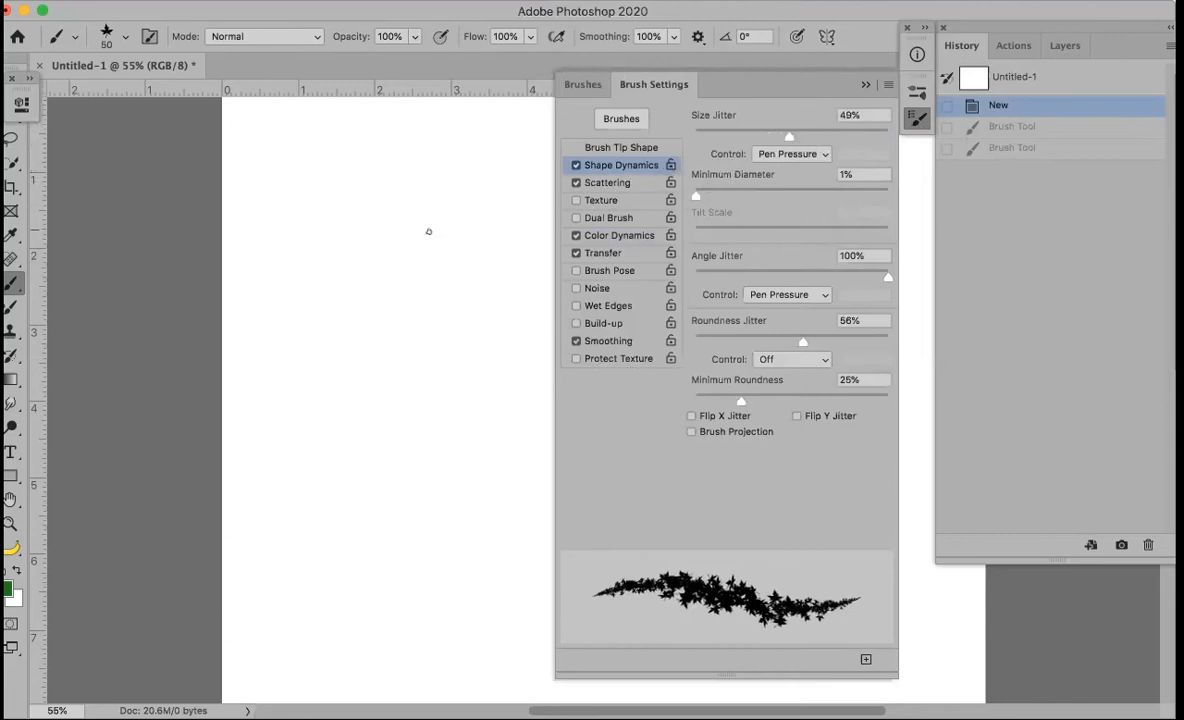
drag(788, 136, 707, 136)
mouse_move(358, 202)
mouse_down()
mouse_move(403, 233)
mouse_move(412, 380)
mouse_up()
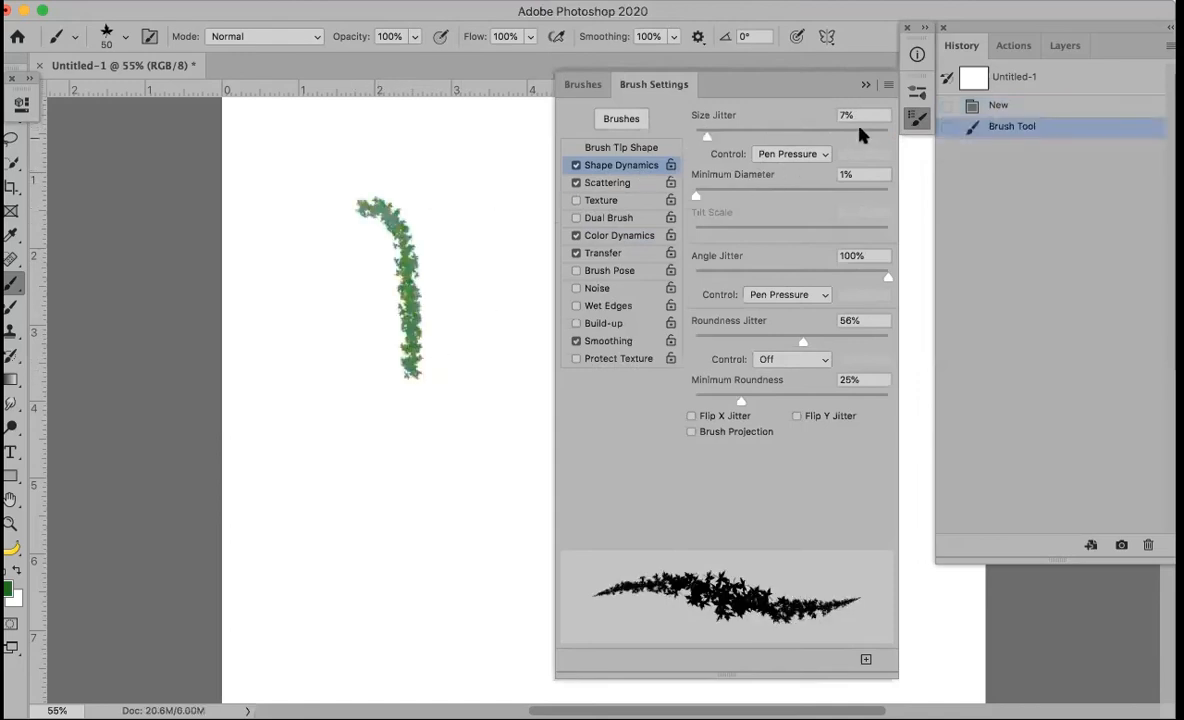
drag(868, 135, 899, 137)
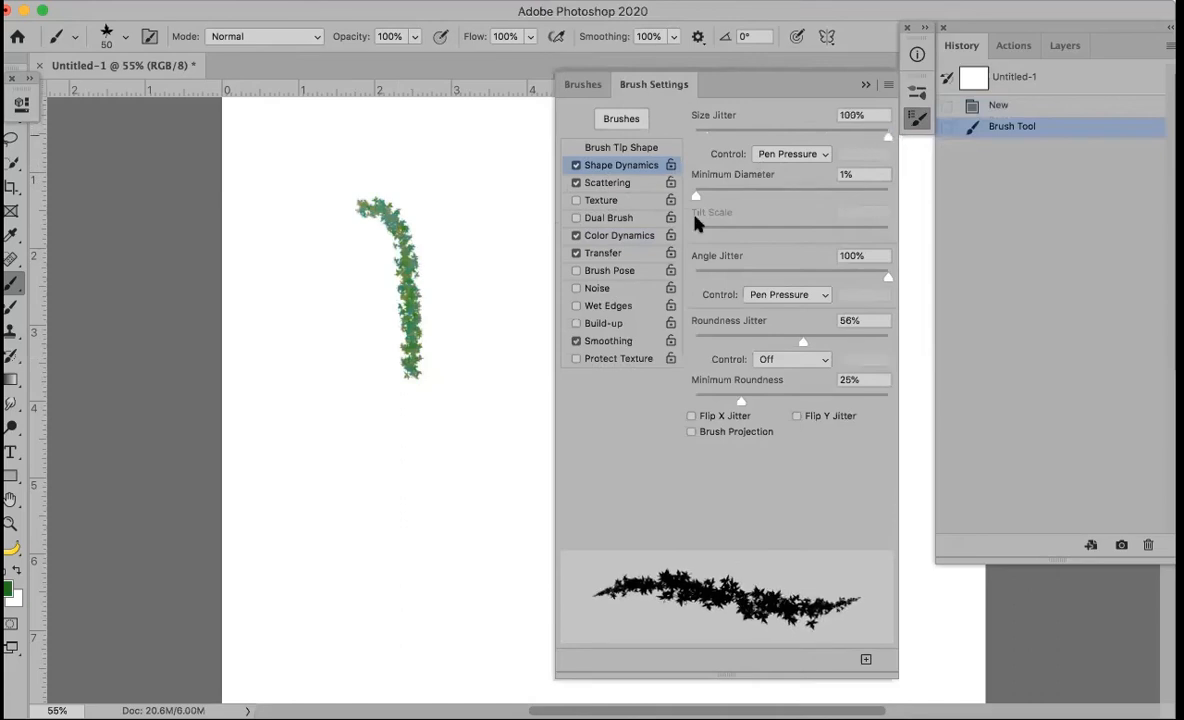
mouse_move(322, 310)
mouse_down()
mouse_move(380, 420)
mouse_move(340, 500)
mouse_move(345, 535)
mouse_up()
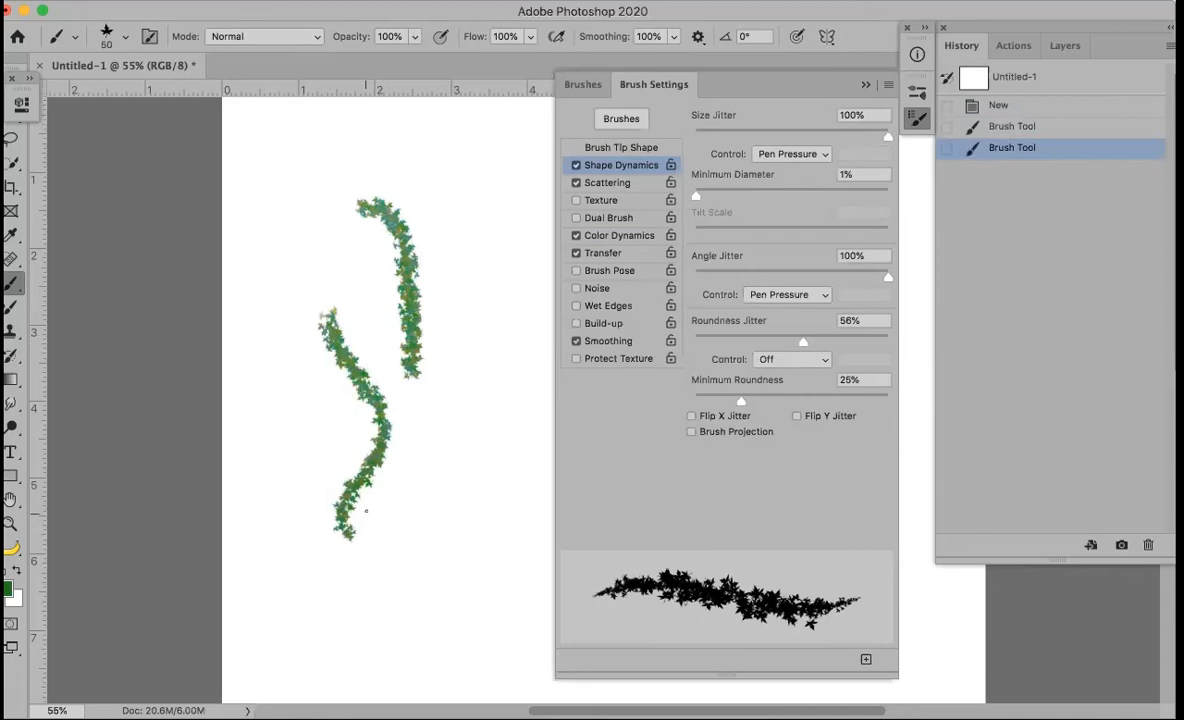
Turn off pen-pressure control of Size Jitter, enlarge the brush to 175, and undo the test strokes
click(787, 154)
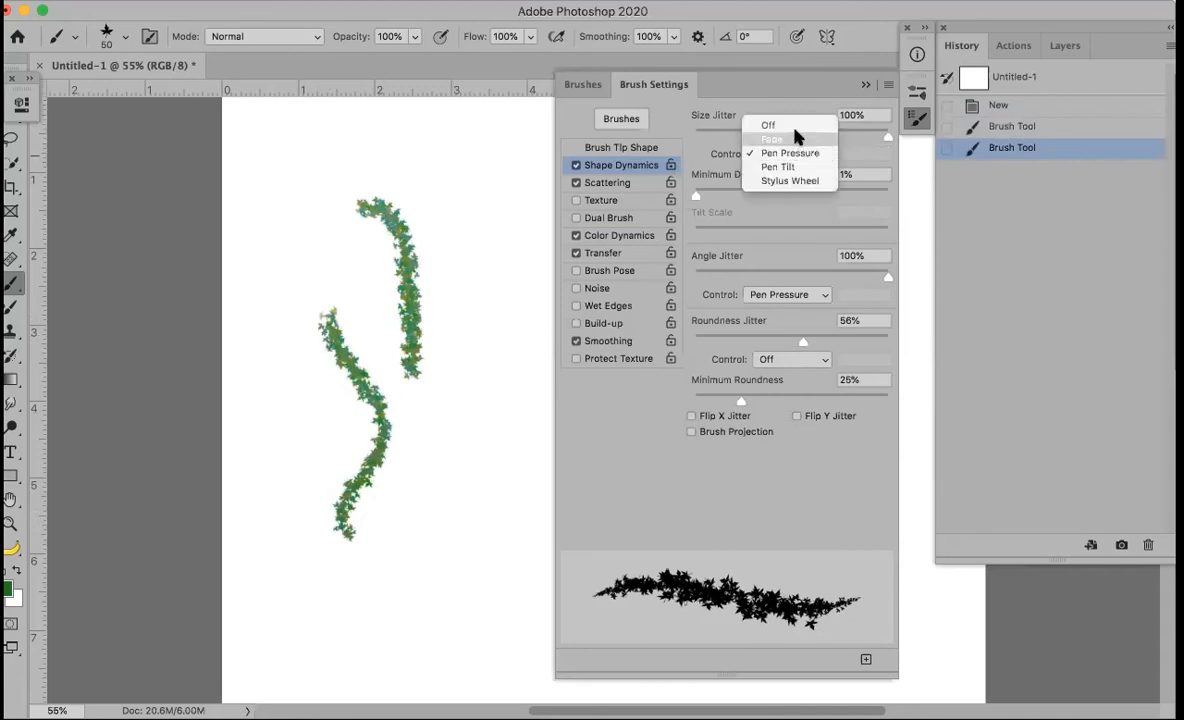
click(790, 125)
mouse_move(440, 165)
mouse_down()
mouse_move(455, 215)
mouse_move(462, 466)
mouse_up()
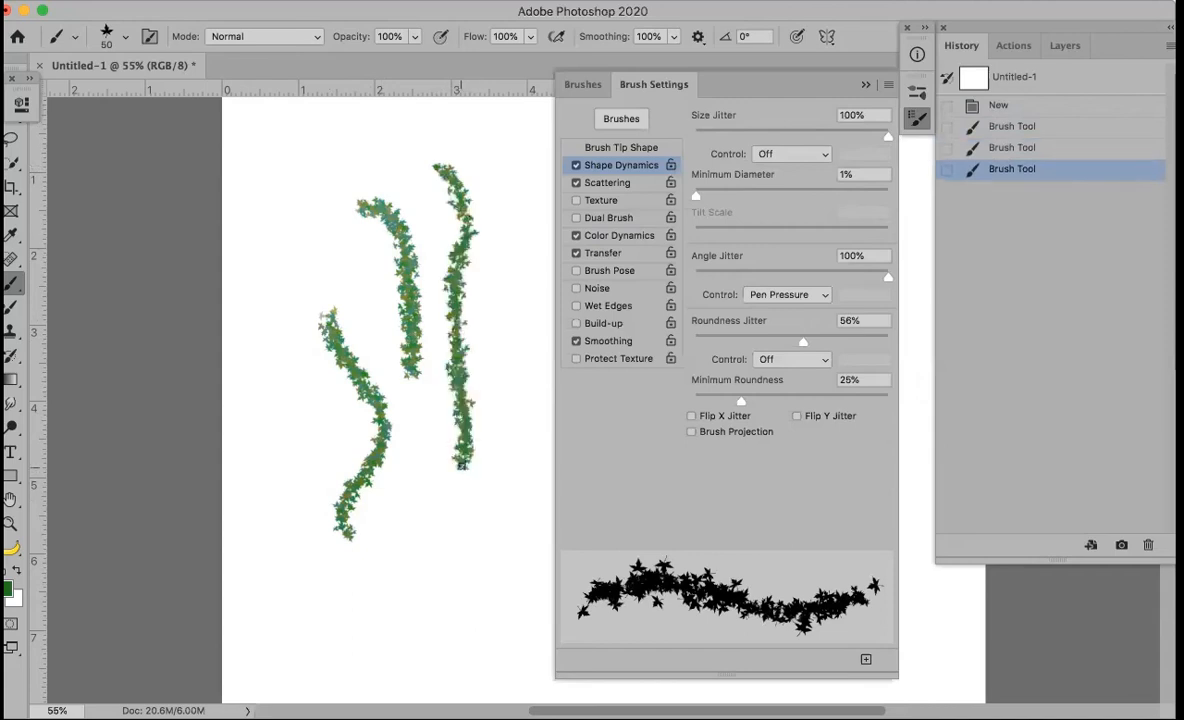
key(bracketright)
key(bracketright)
key(bracketright)
key(bracketright)
key(bracketright)
key(bracketright)
key(bracketright)
key(bracketright)
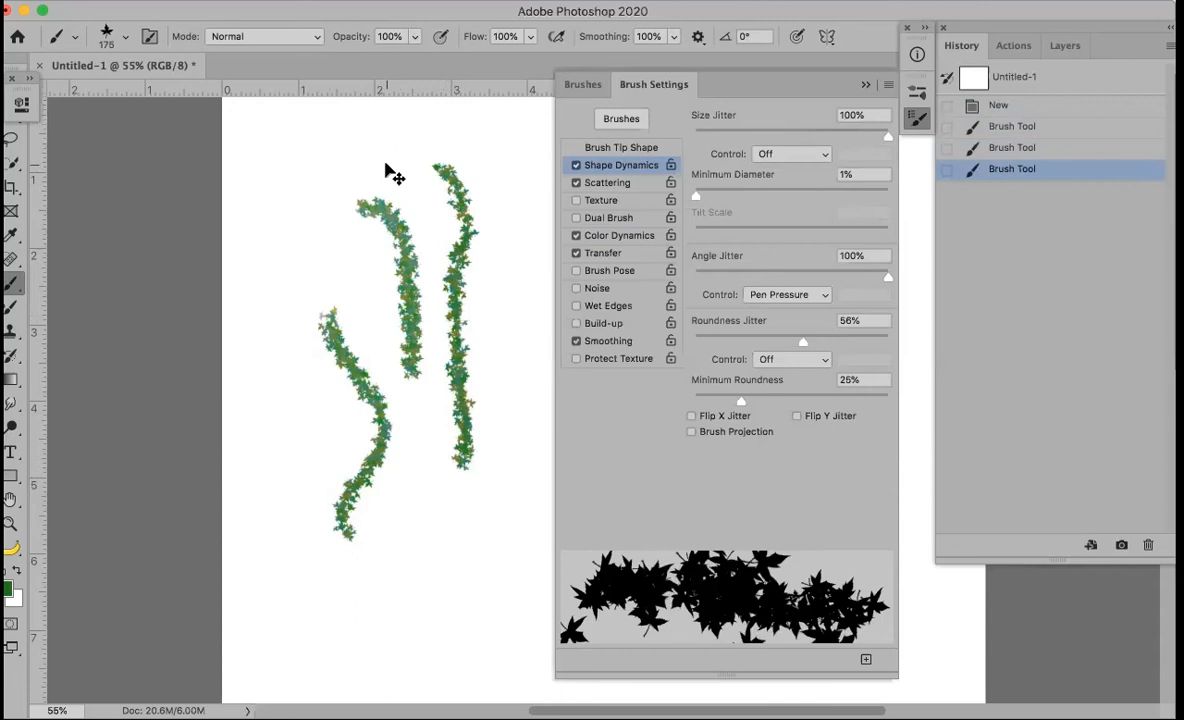
key(super+z)
key(super+z)
key(super+z)
Set Angle Jitter to 55% and paint two large leafy strokes
drag(338, 145, 414, 432)
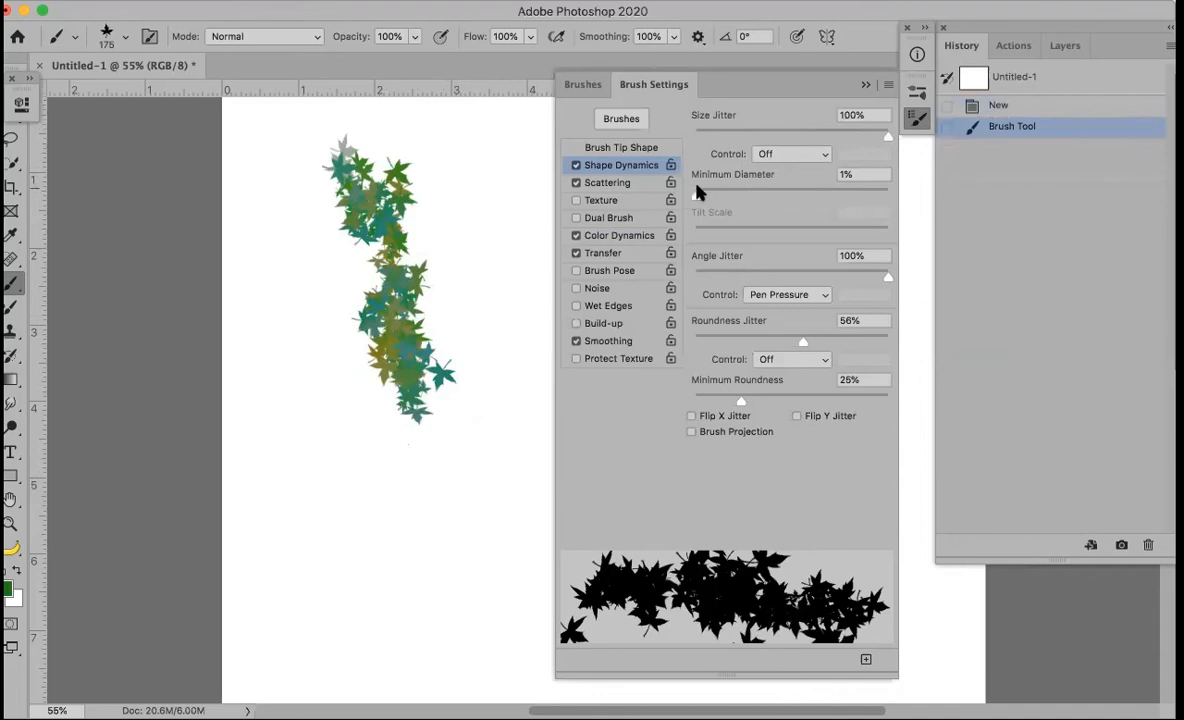
click(767, 270)
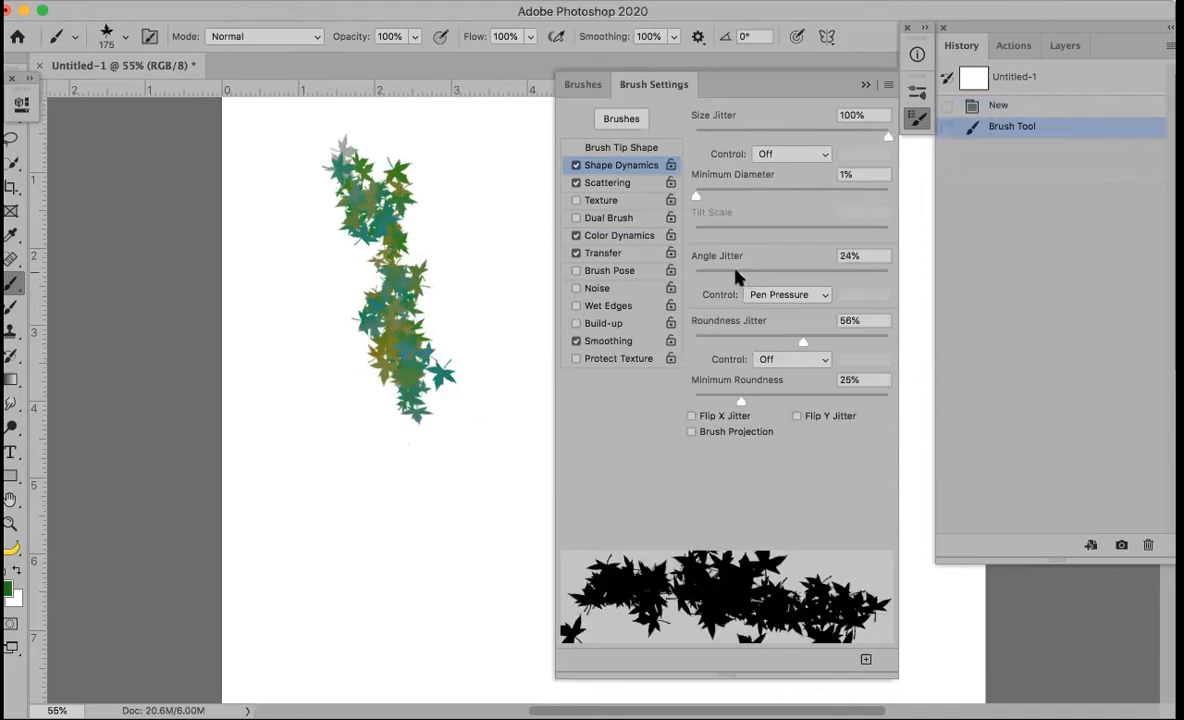
click(790, 270)
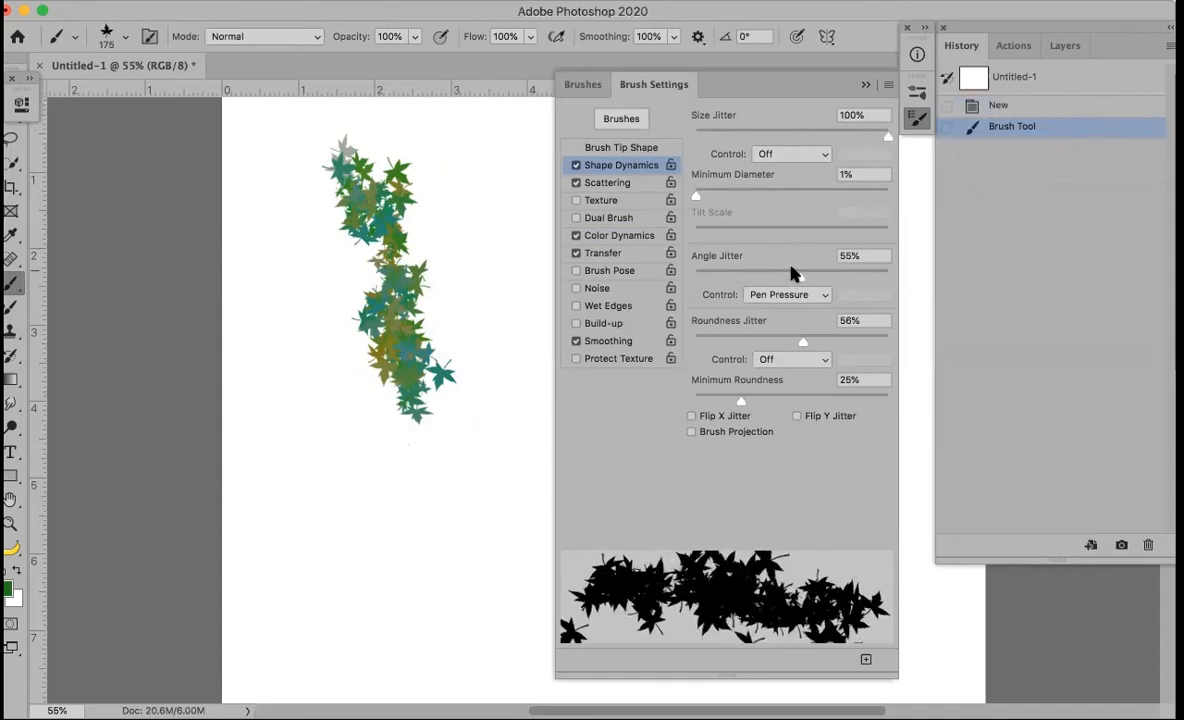
mouse_move(328, 513)
mouse_down()
mouse_move(413, 496)
mouse_move(471, 525)
mouse_move(471, 576)
mouse_move(504, 589)
mouse_move(430, 615)
mouse_up()
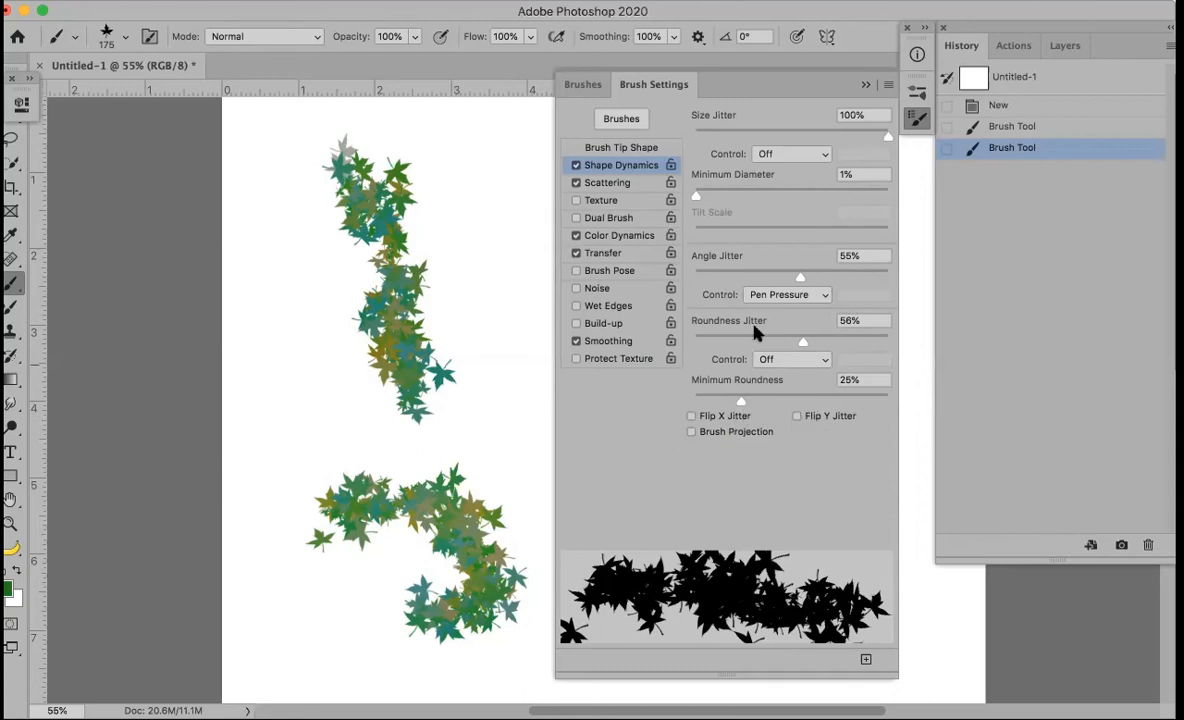
Set the leaf brush Scatter to 529% with Both Axes turned off
click(604, 184)
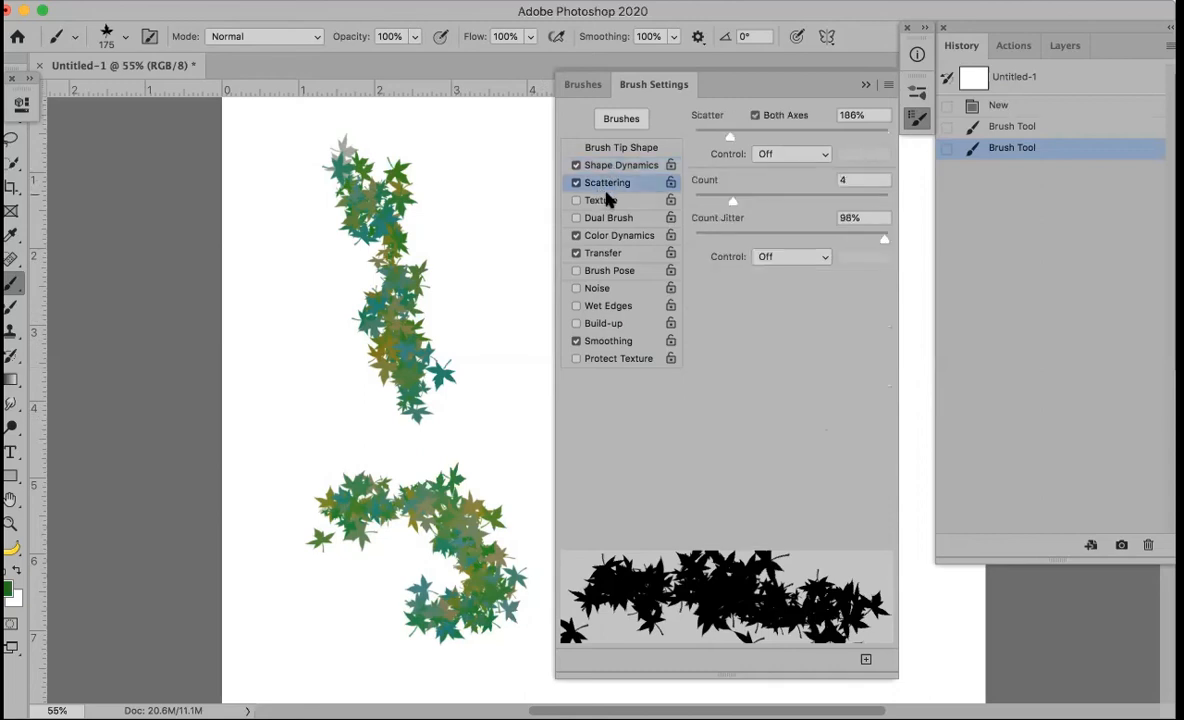
drag(731, 138, 783, 142)
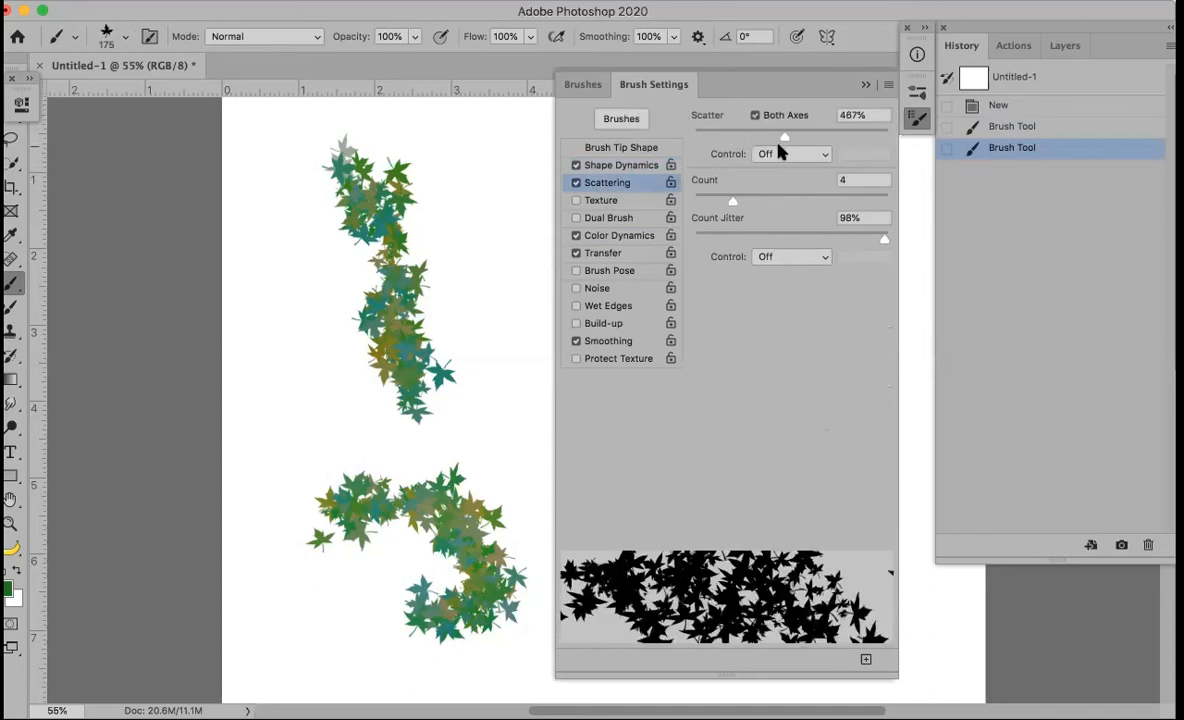
click(756, 116)
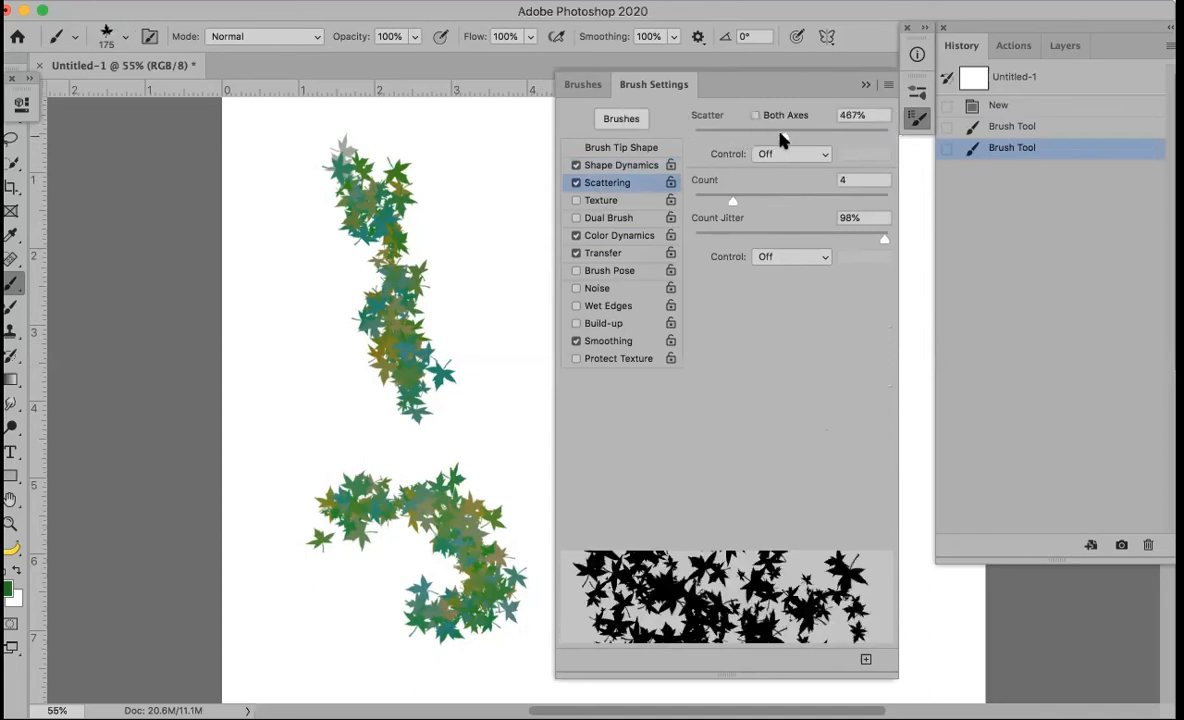
drag(783, 137, 742, 137)
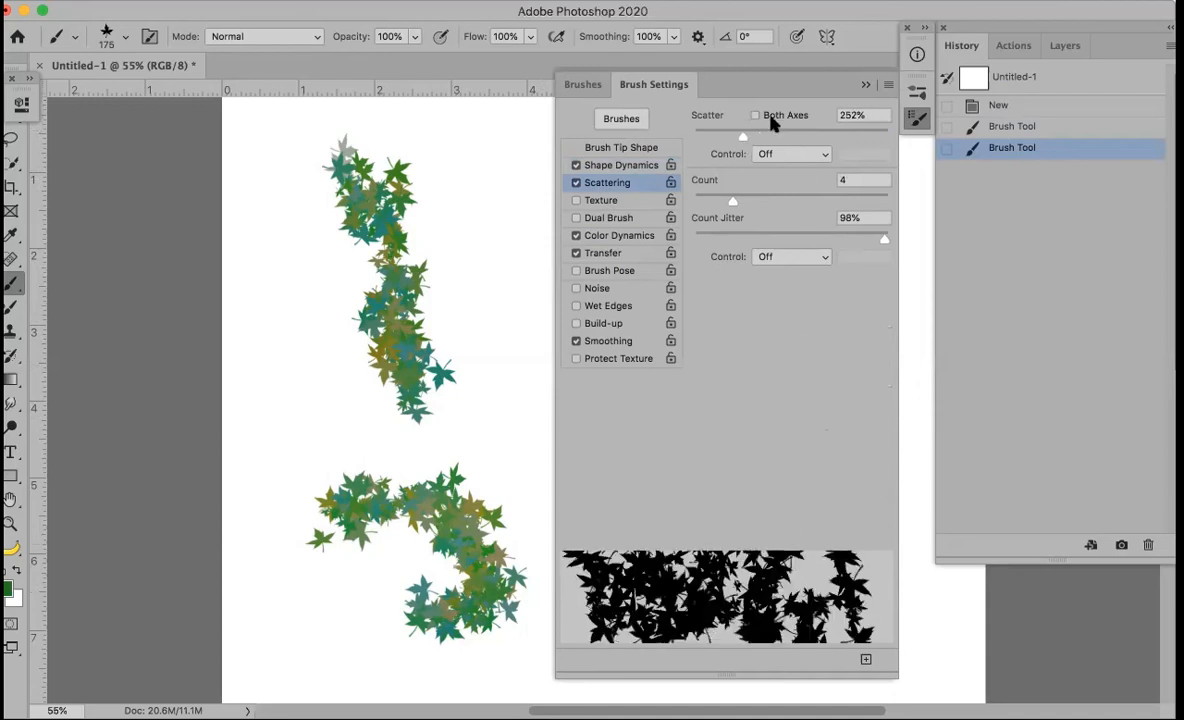
drag(742, 137, 838, 140)
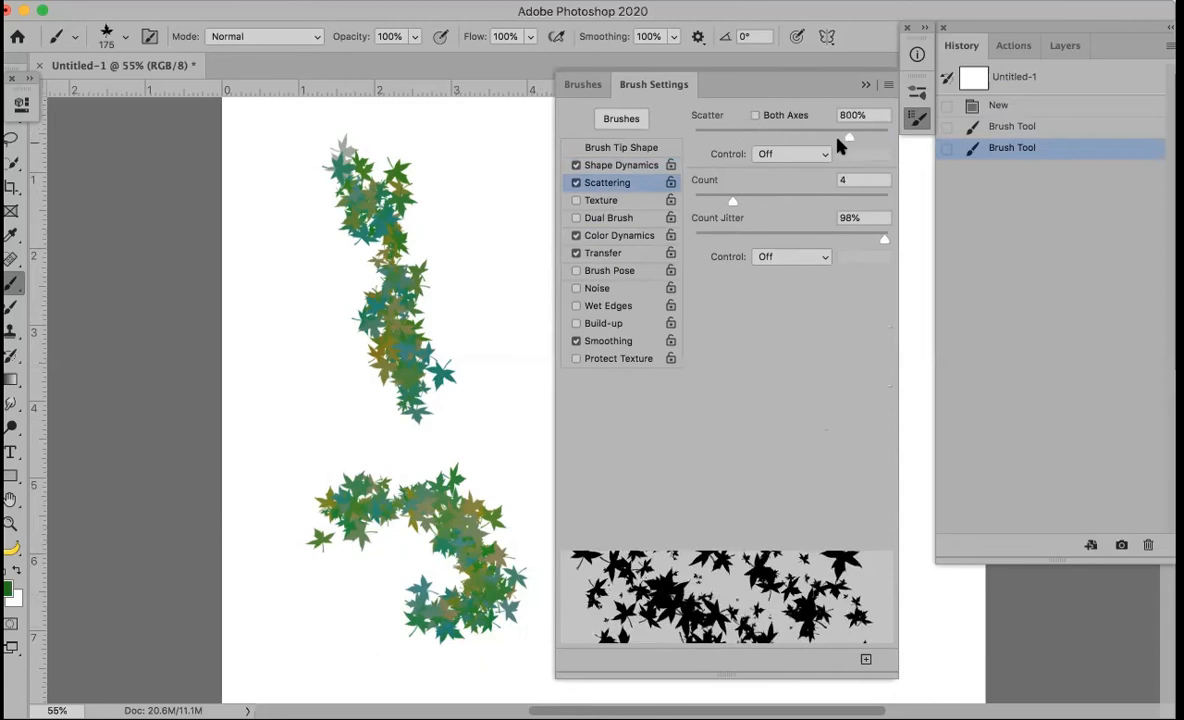
click(714, 137)
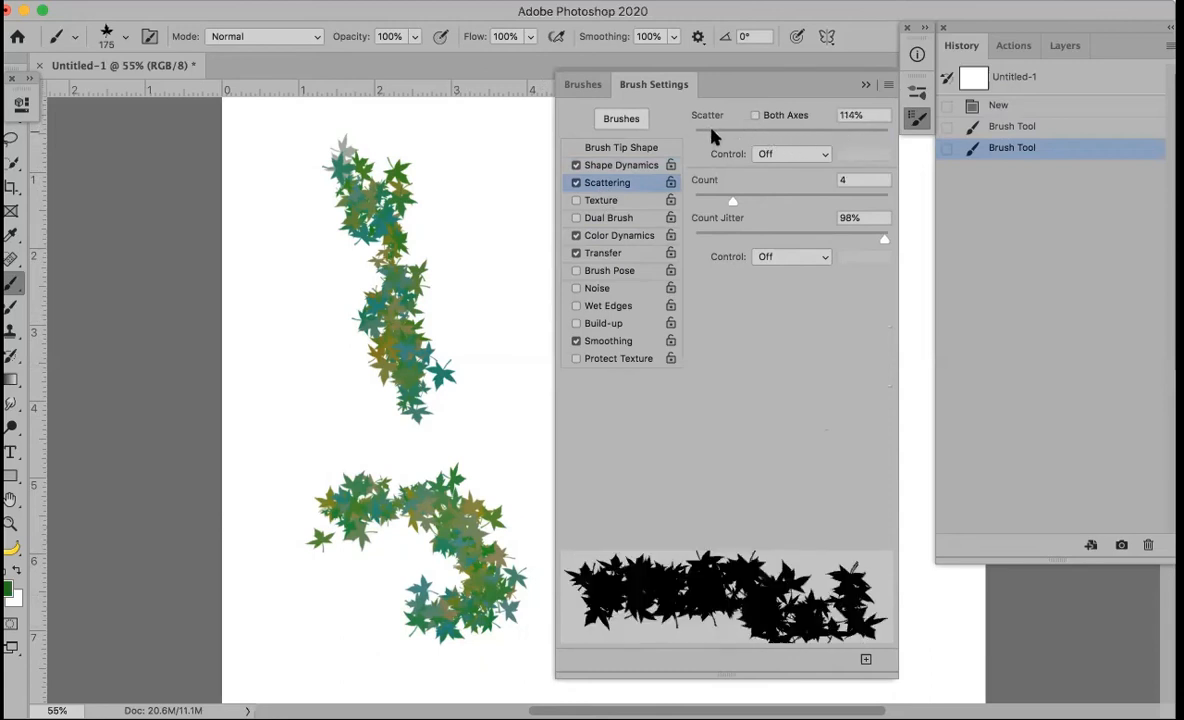
drag(727, 137, 797, 137)
Paint test leaf strokes, raising the Scattering Count to 11 for a denser stroke
click(465, 192)
key(super+z)
key(super+z)
key(super+z)
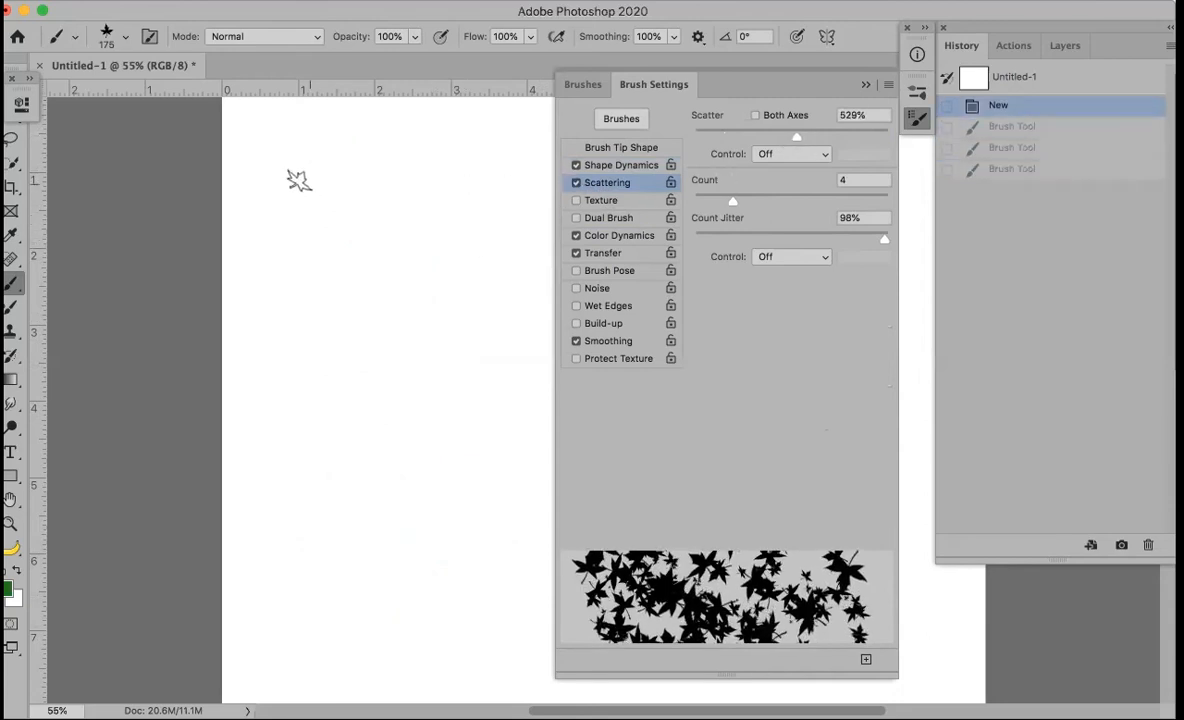
mouse_move(345, 190)
mouse_down()
mouse_move(433, 359)
mouse_move(436, 507)
mouse_move(523, 502)
mouse_up()
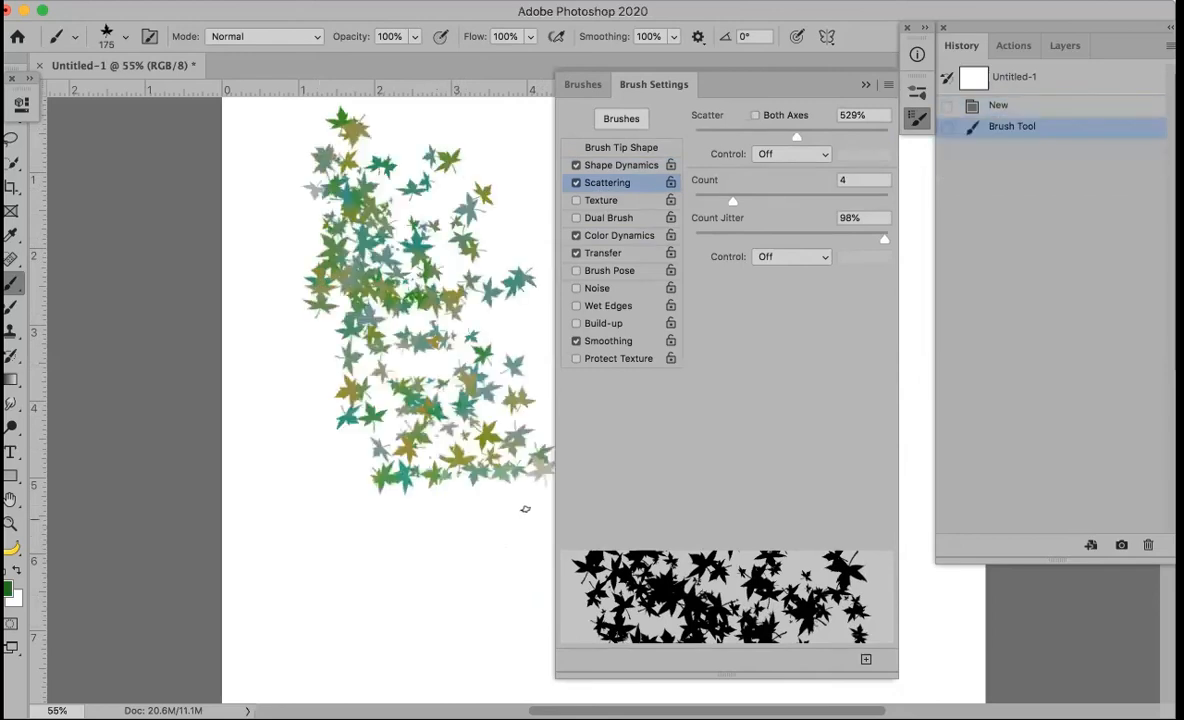
click(825, 199)
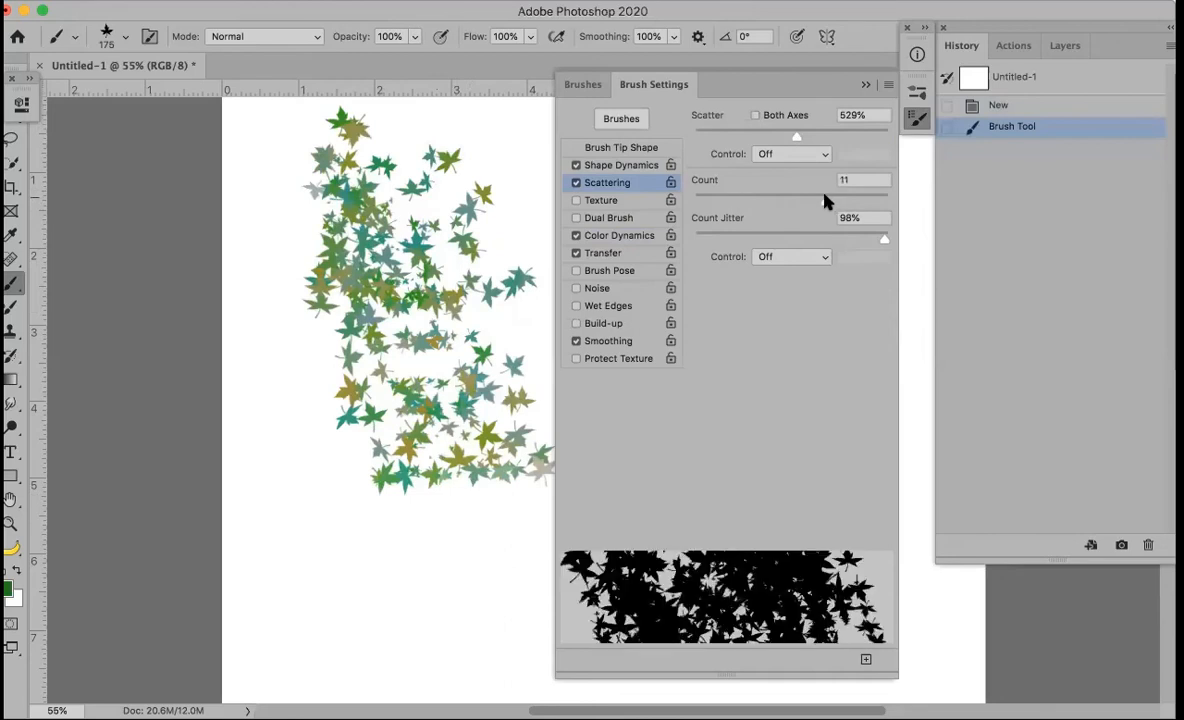
mouse_move(368, 501)
mouse_down()
mouse_move(290, 618)
mouse_move(418, 330)
mouse_move(430, 215)
mouse_move(467, 219)
mouse_up()
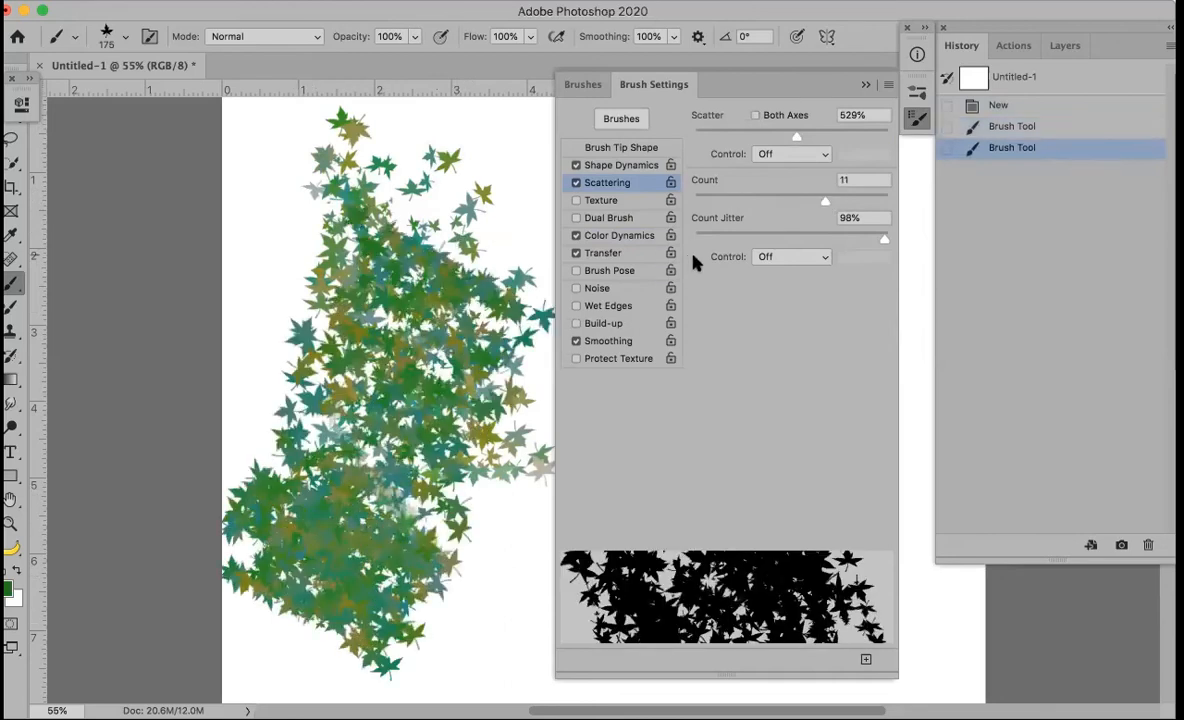
Lower the Count to 2, test a sparse stroke, and undo back to blank
click(704, 196)
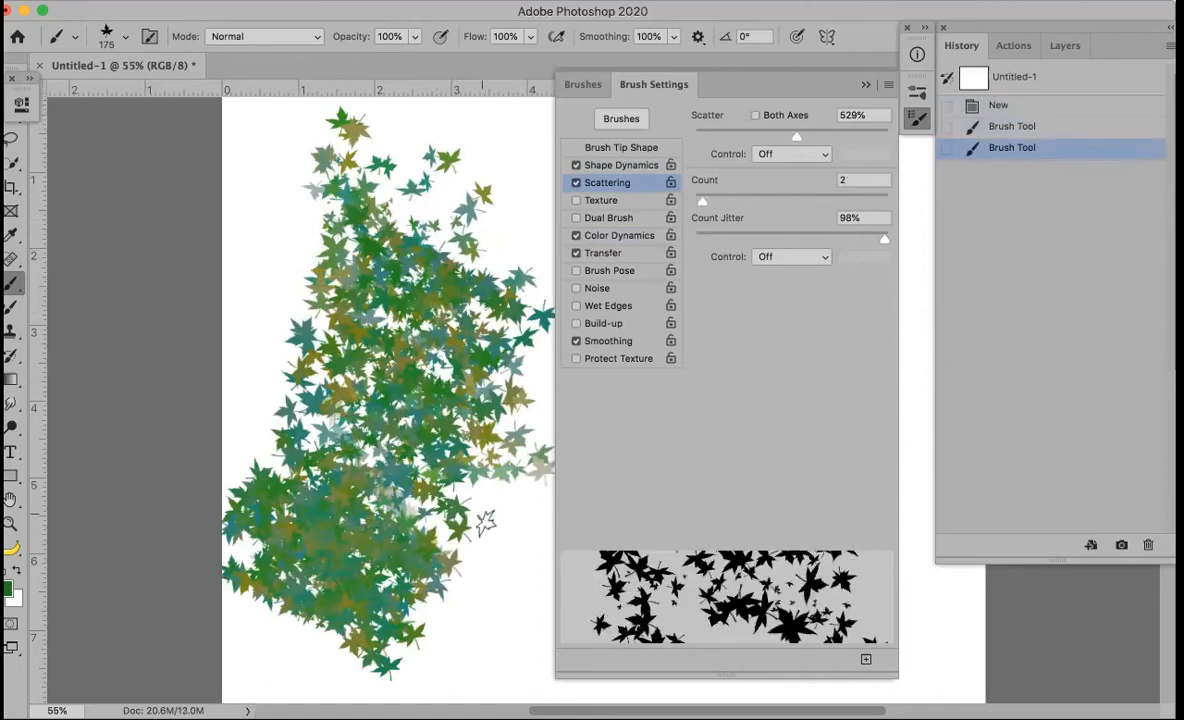
click(510, 615)
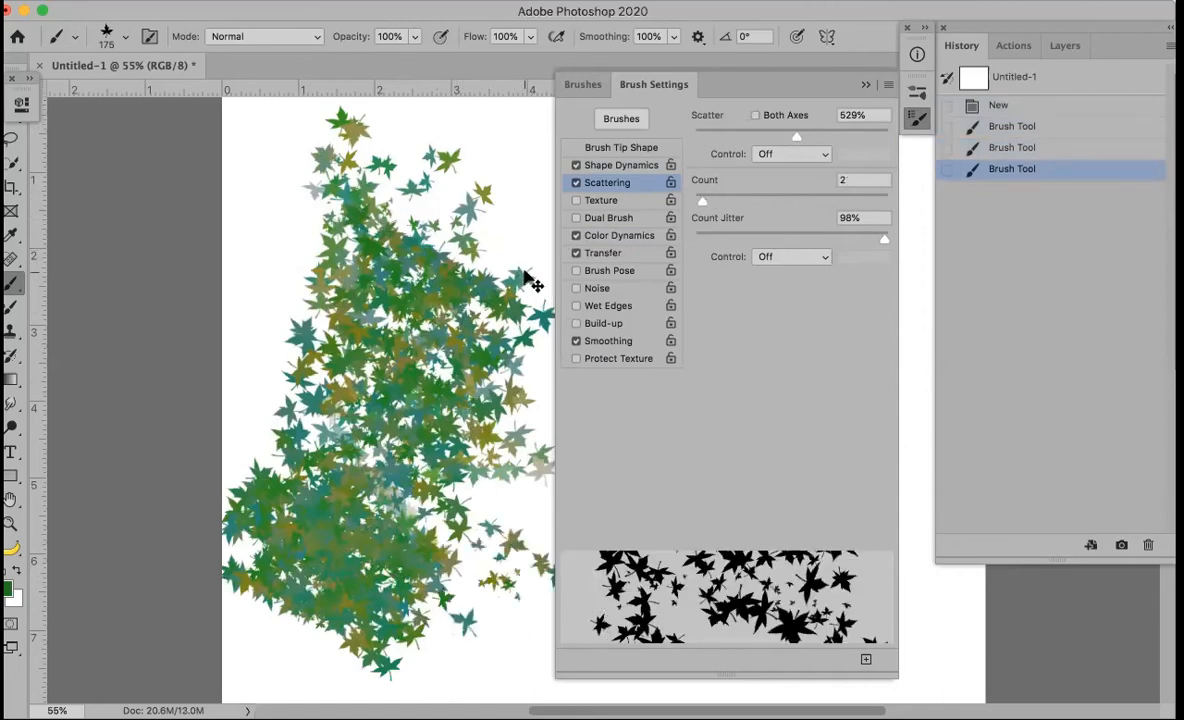
key(super+z)
key(super+z)
key(super+z)
mouse_move(357, 196)
mouse_down()
mouse_move(386, 213)
mouse_move(450, 404)
mouse_move(457, 561)
mouse_up()
key(super+z)
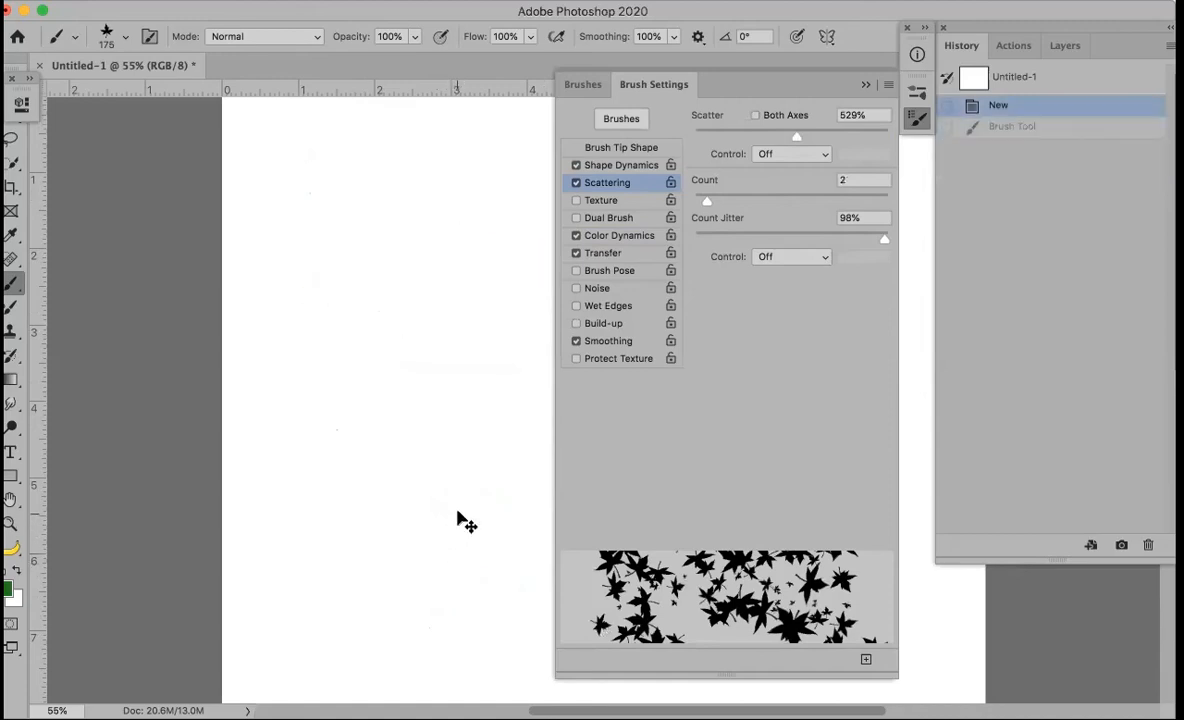
Test Color Dynamics on the leaf brush, leaving Foreground/Background Jitter near zero
click(616, 238)
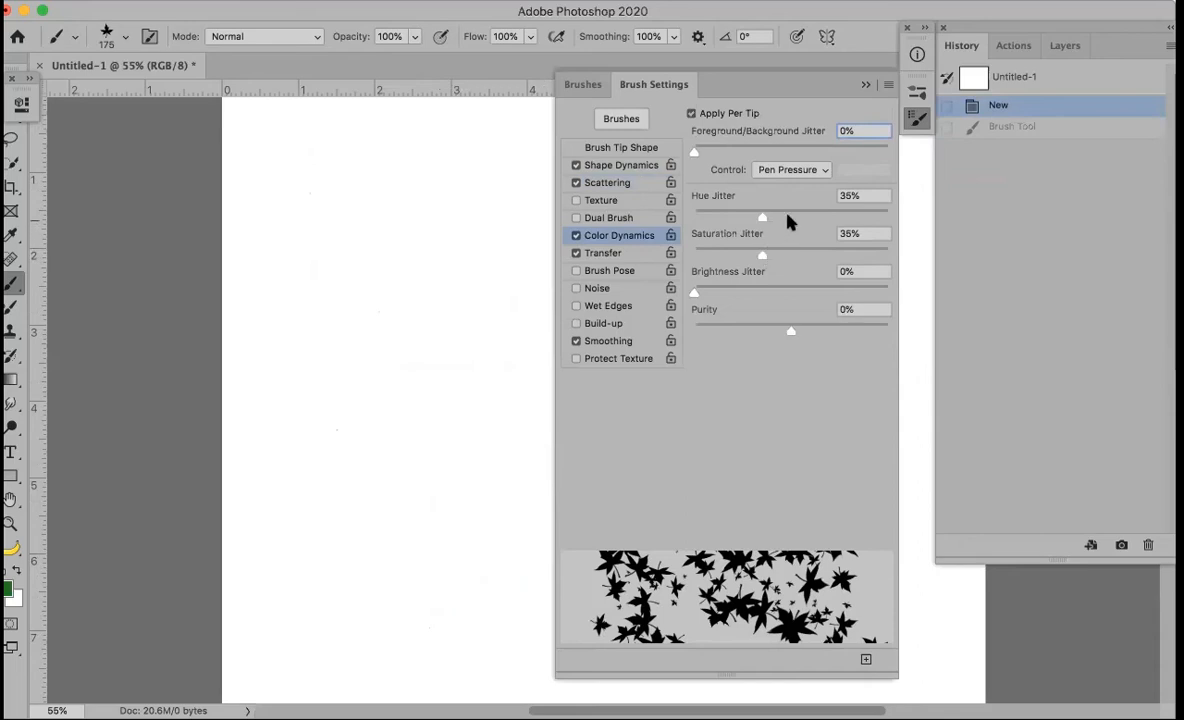
drag(783, 147, 808, 150)
mouse_move(378, 209)
mouse_down()
mouse_move(412, 211)
mouse_move(436, 306)
mouse_move(441, 478)
mouse_up()
drag(815, 152, 709, 150)
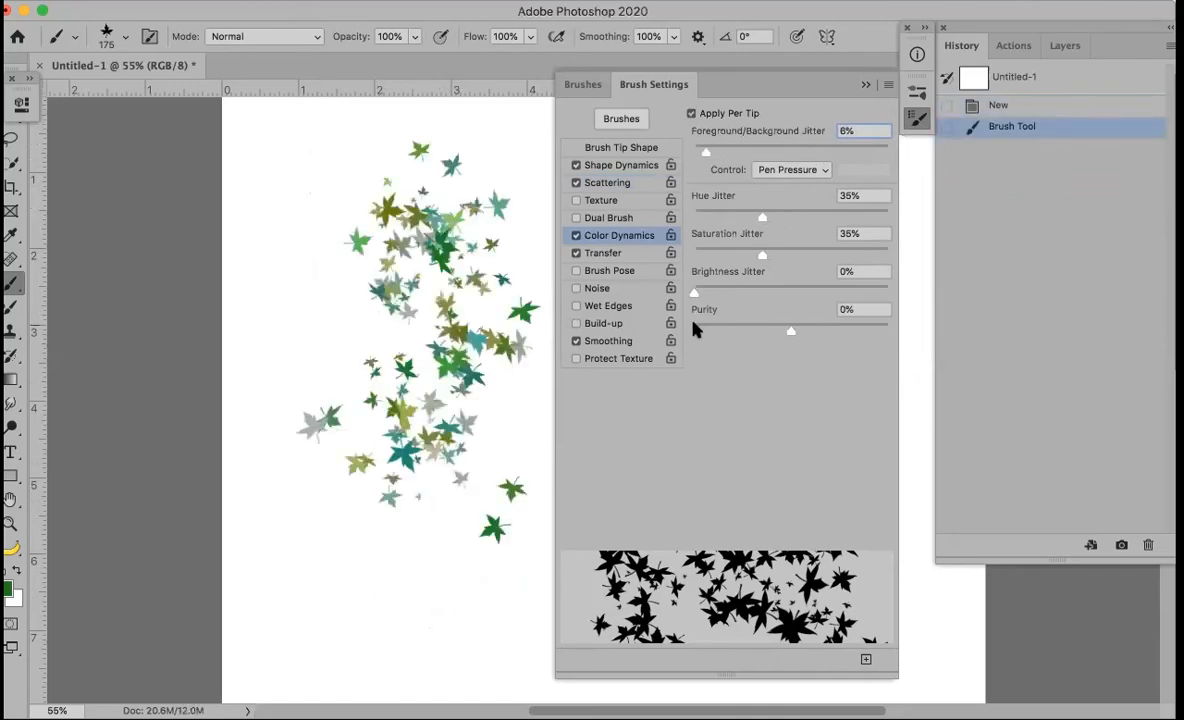
Enable Transfer, toggle Noise, and turn on Wet Edges for the leaf brush
click(612, 255)
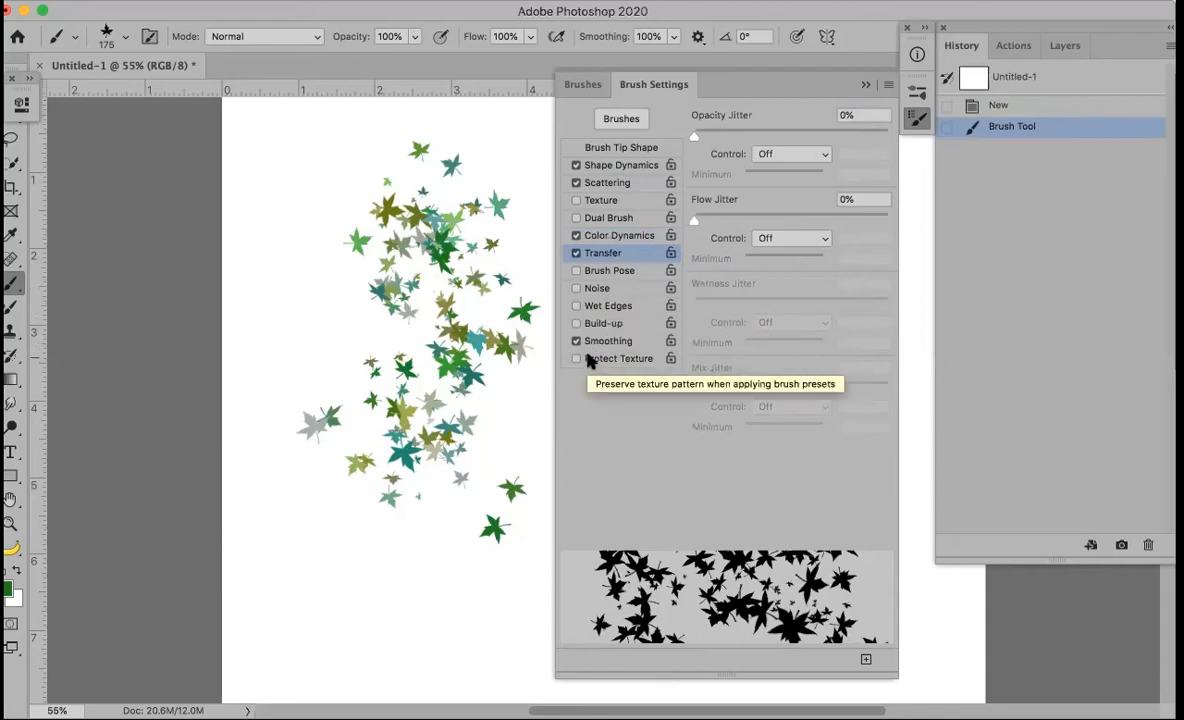
click(601, 289)
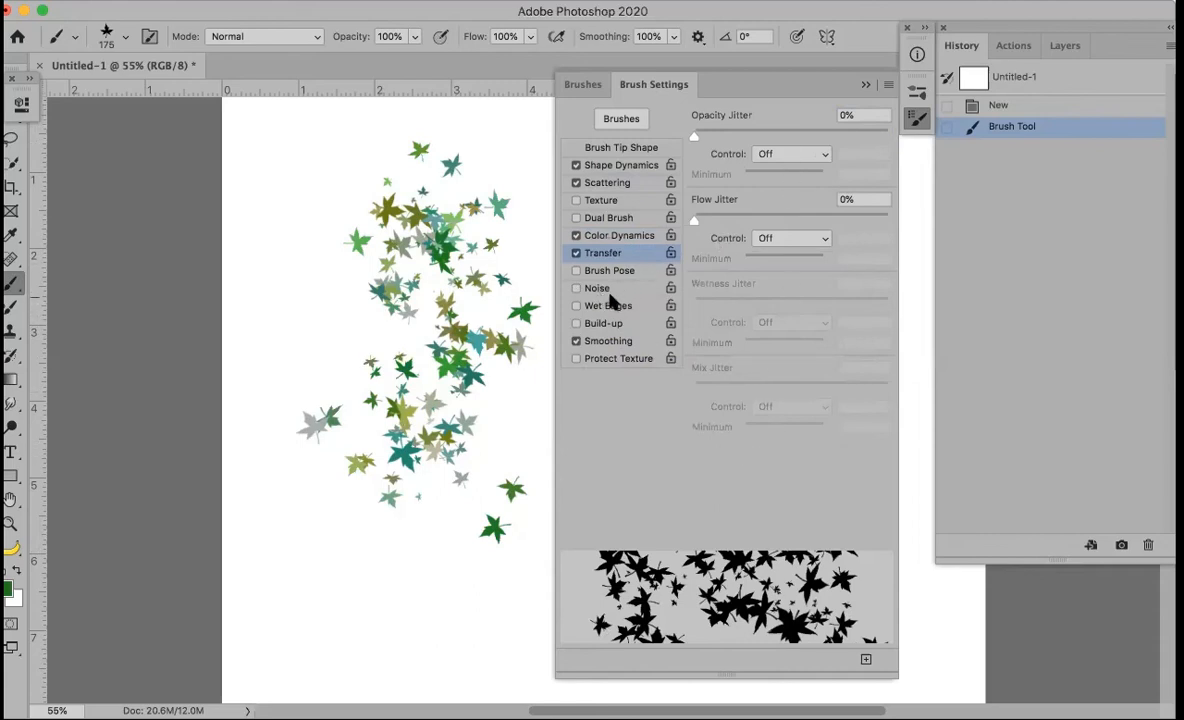
click(577, 306)
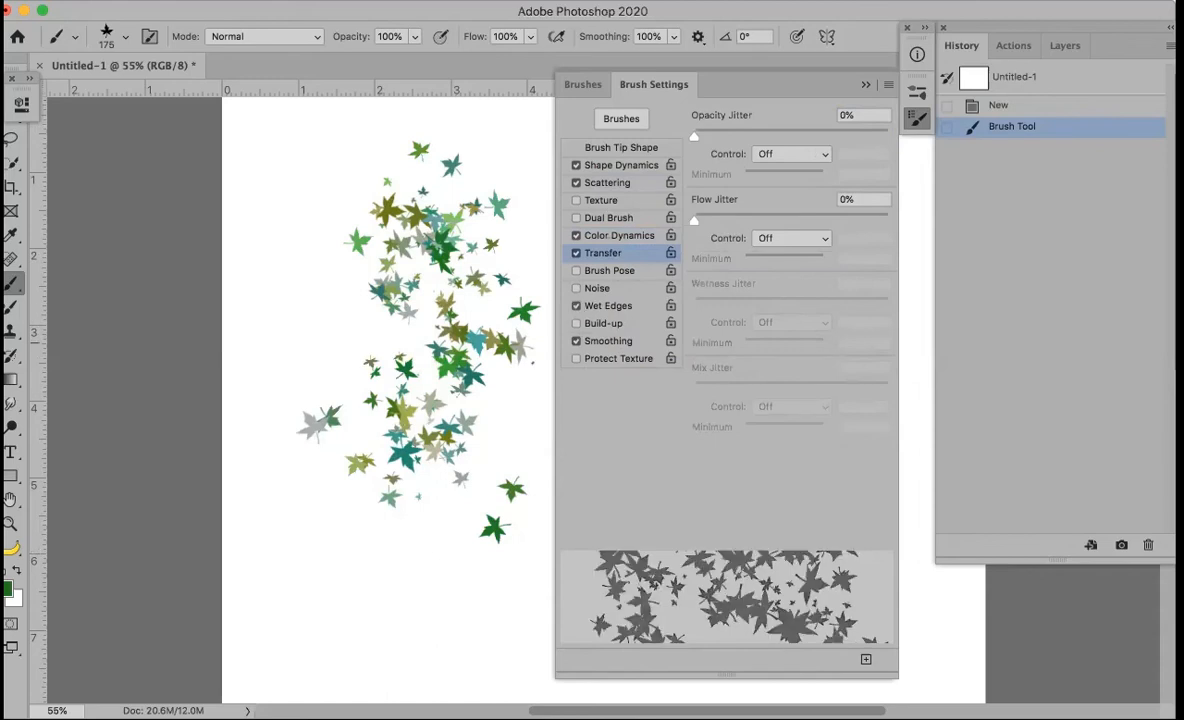
Compare leaf strokes painted with Wet Edges on and off, leaving Wet Edges off
mouse_move(395, 495)
mouse_down()
mouse_move(365, 540)
mouse_move(428, 629)
mouse_move(410, 645)
mouse_up()
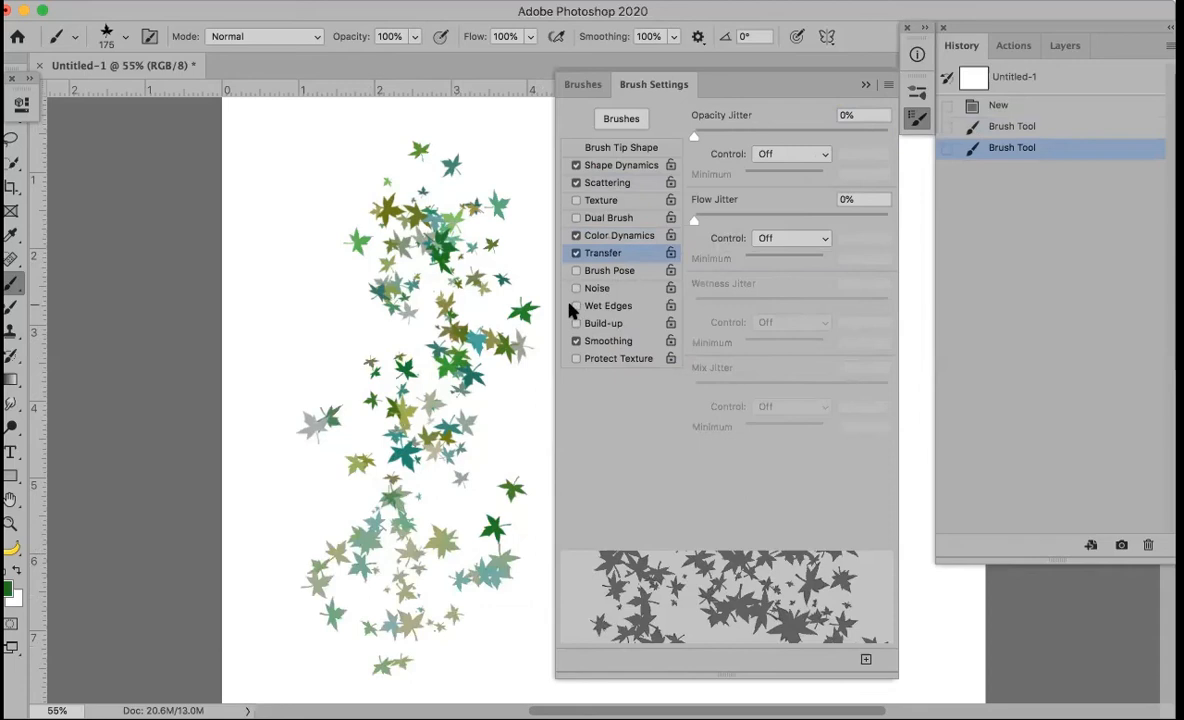
click(576, 306)
drag(308, 261, 290, 345)
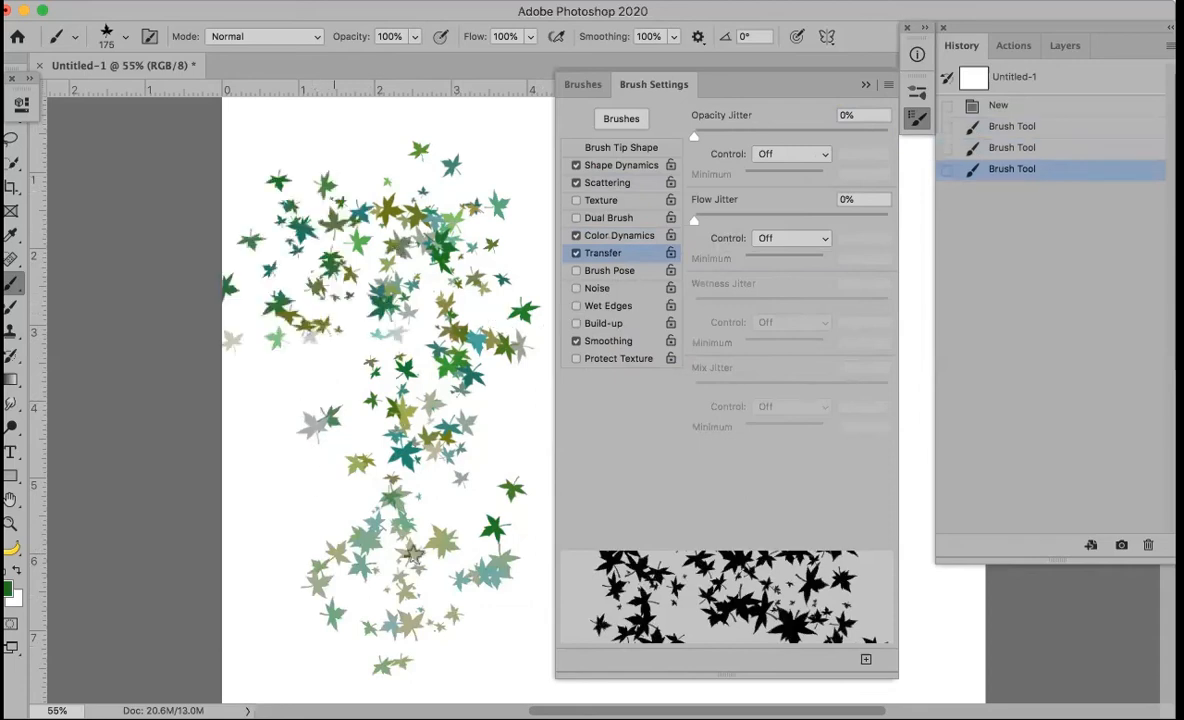
key(super+z)
key(super+z)
key(super+z)
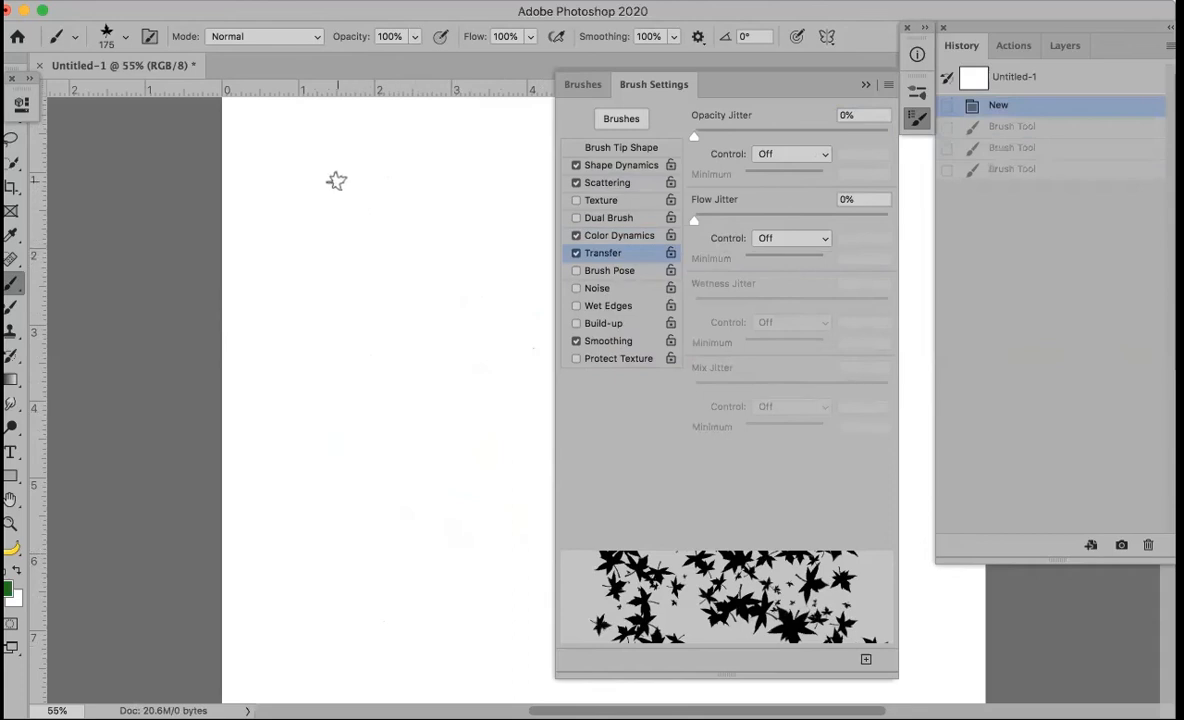
drag(335, 130, 431, 455)
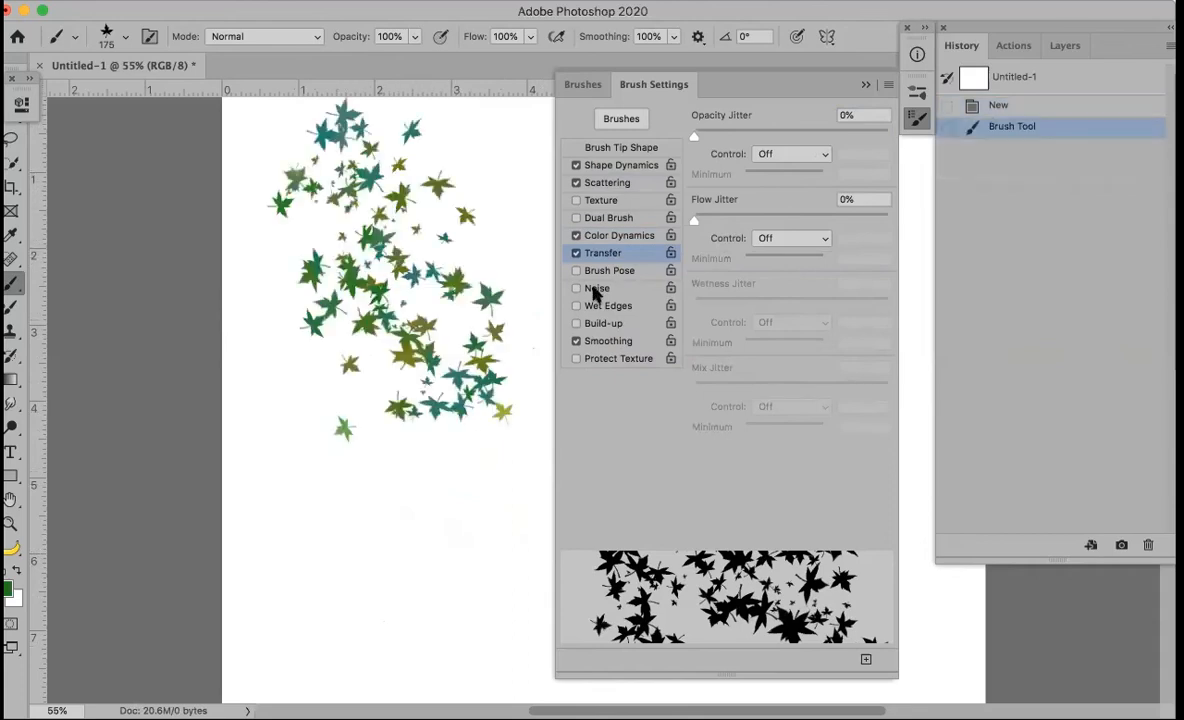
click(577, 305)
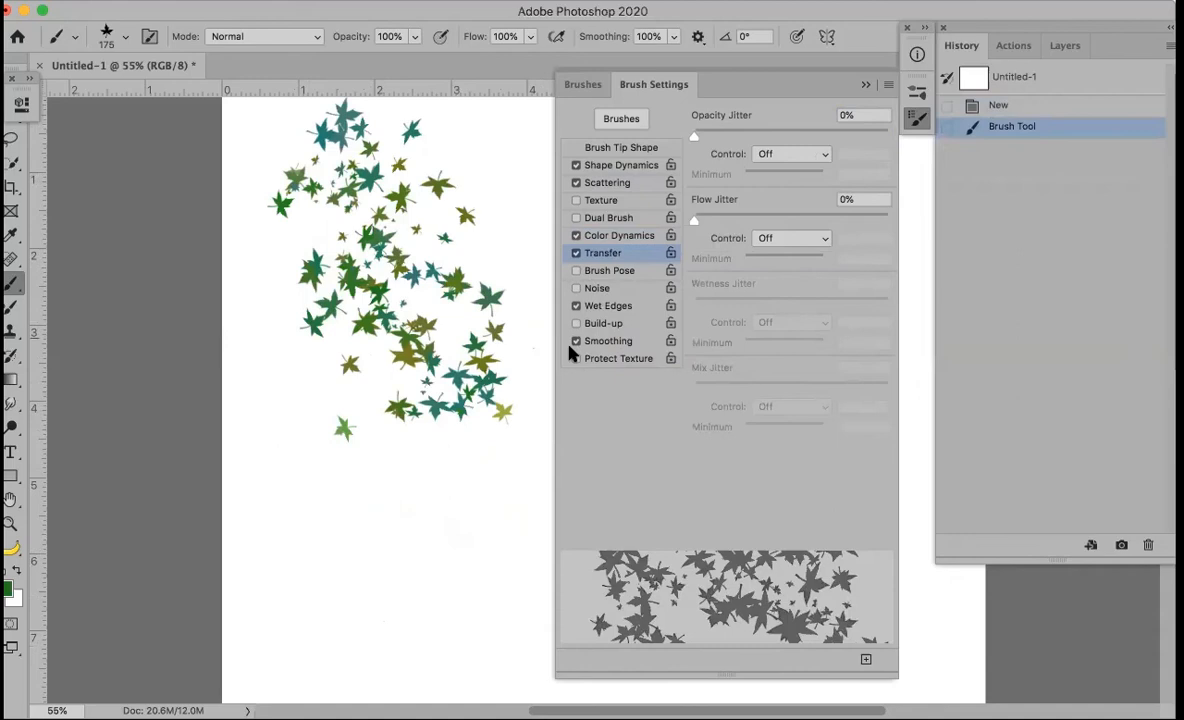
drag(313, 505, 465, 613)
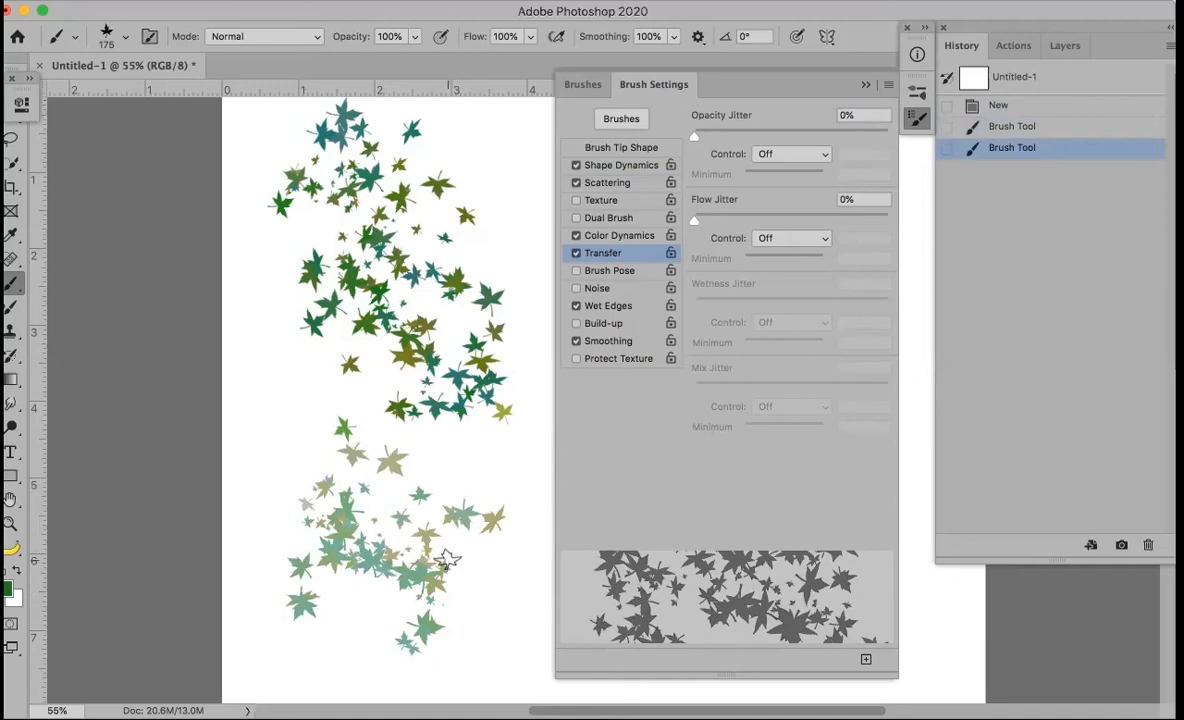
click(576, 305)
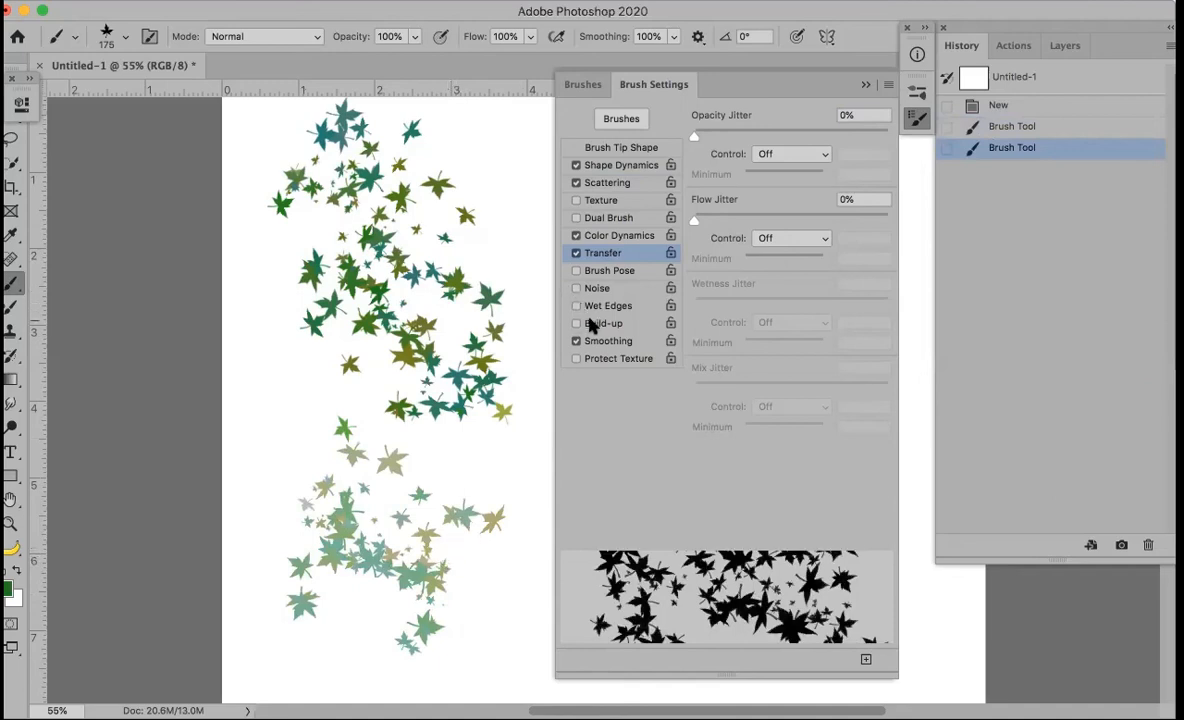
Close Brush Settings and undo both remaining leaf strokes
click(866, 86)
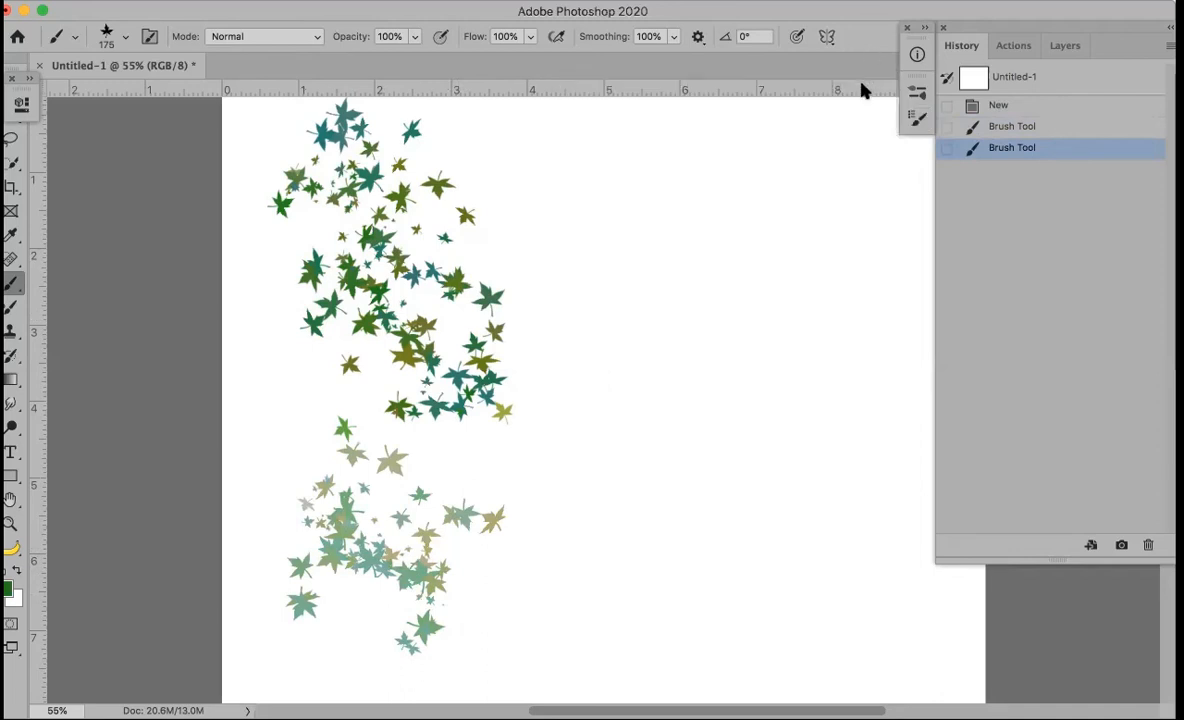
key(super+z)
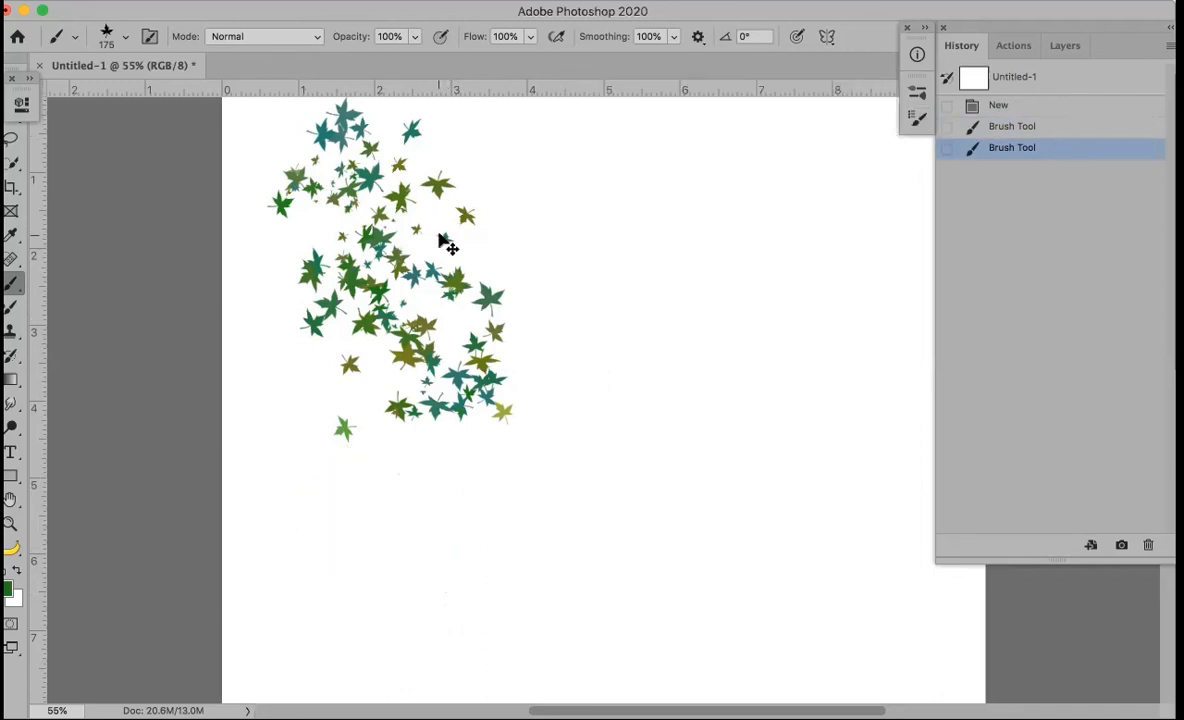
key(super+z)
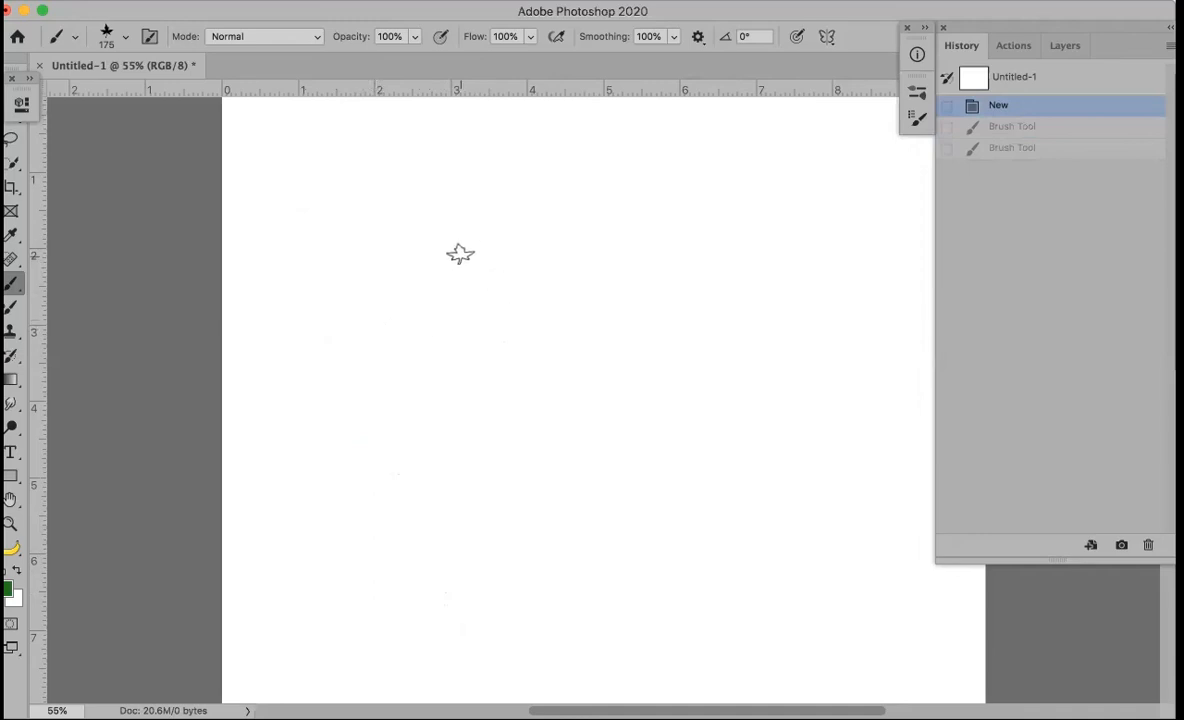
Type the person's name as text in the Taken by Vultures Demo font near the upper left
key(t)
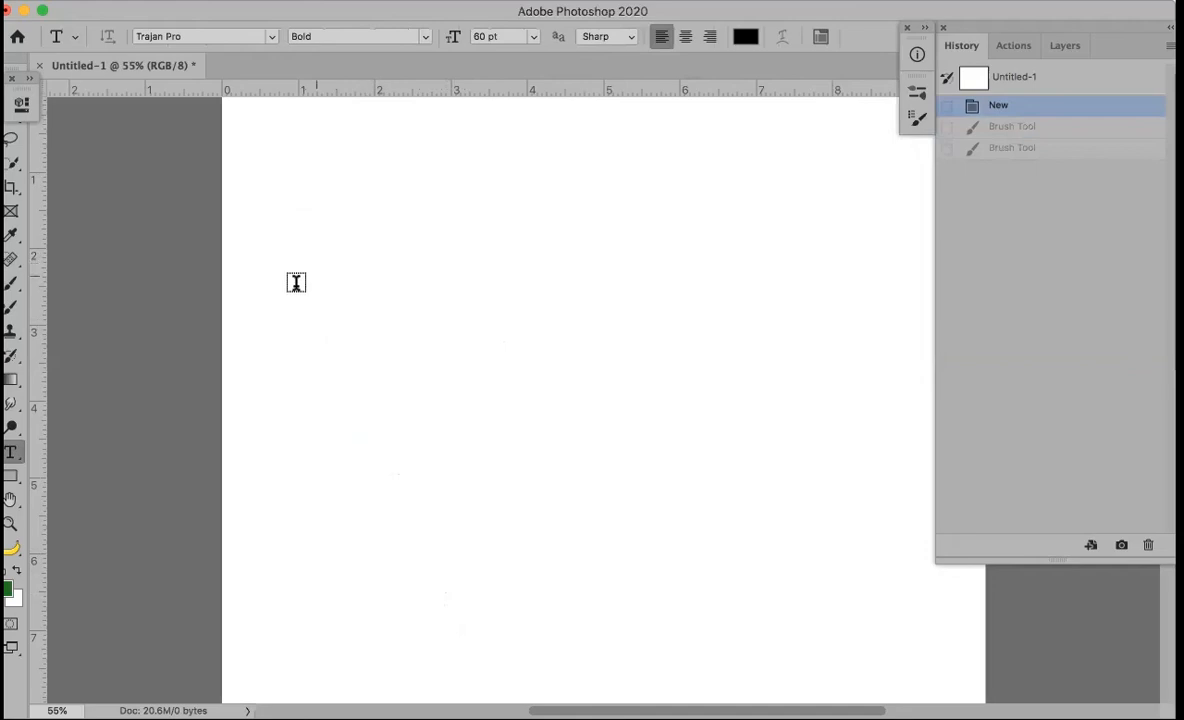
drag(355, 243, 726, 377)
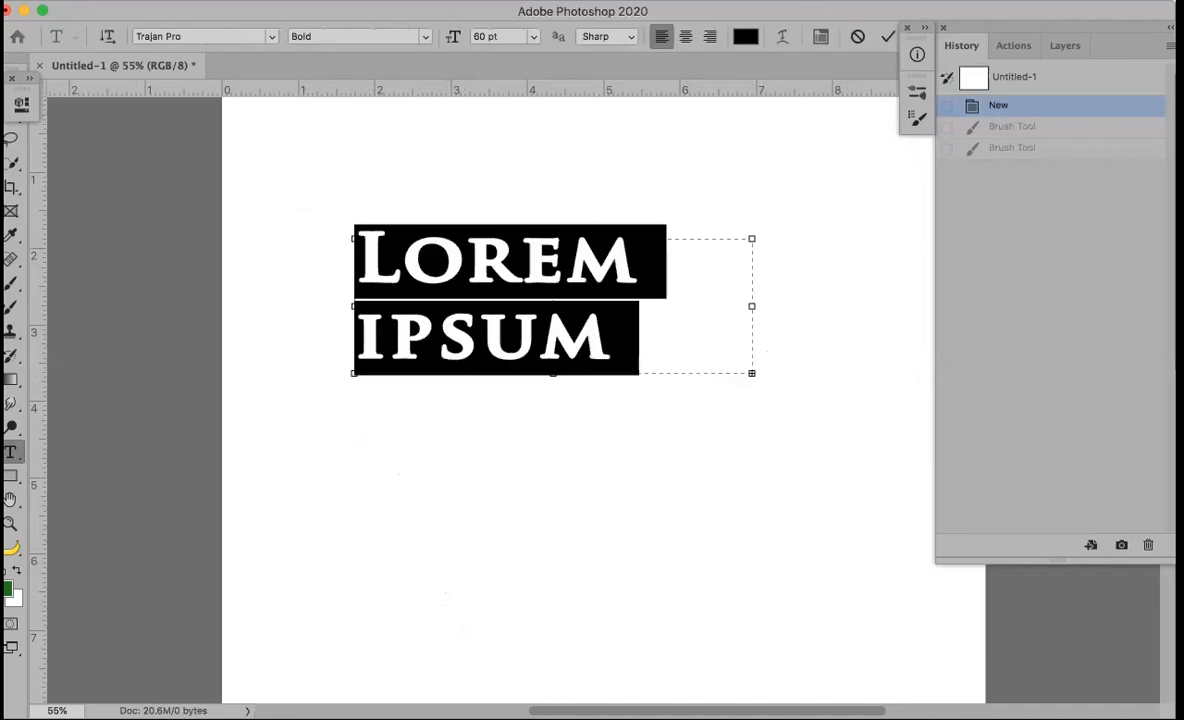
click(267, 37)
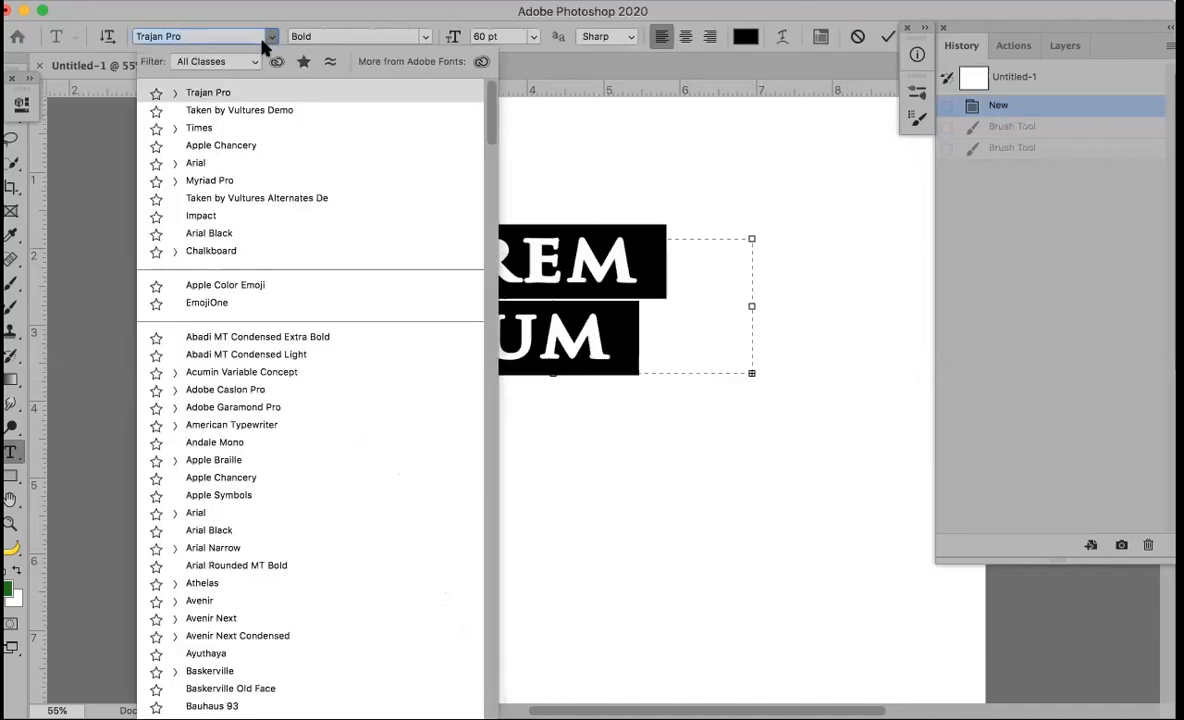
click(255, 113)
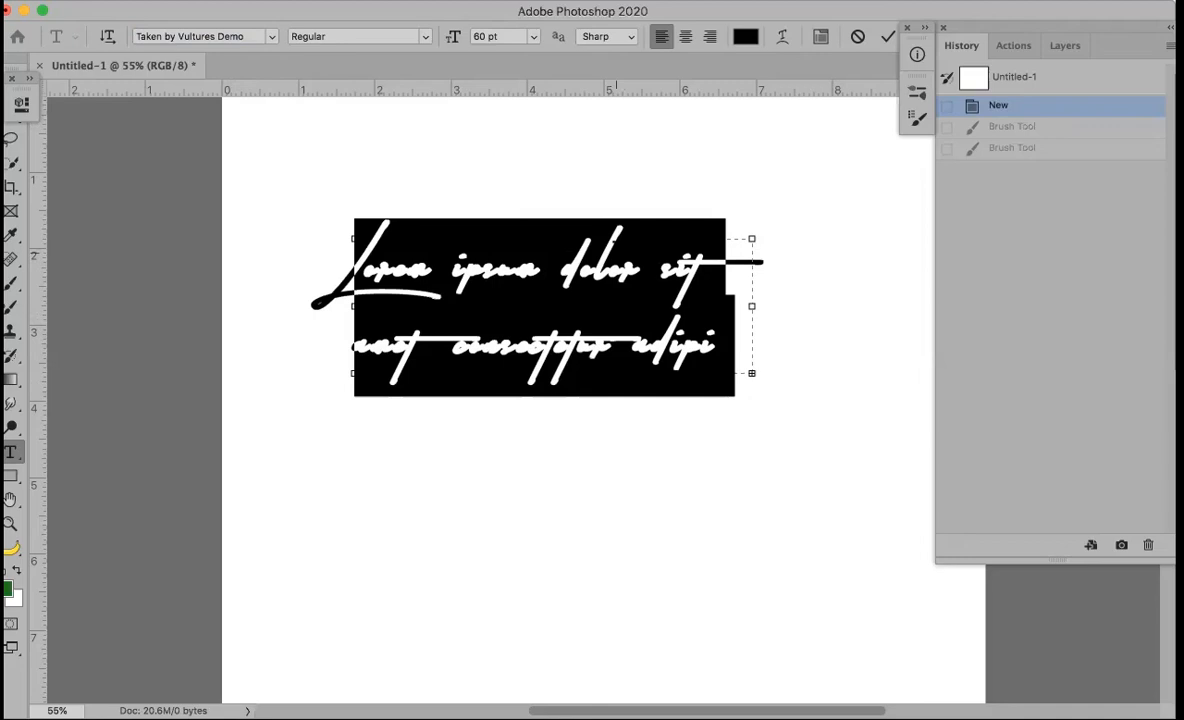
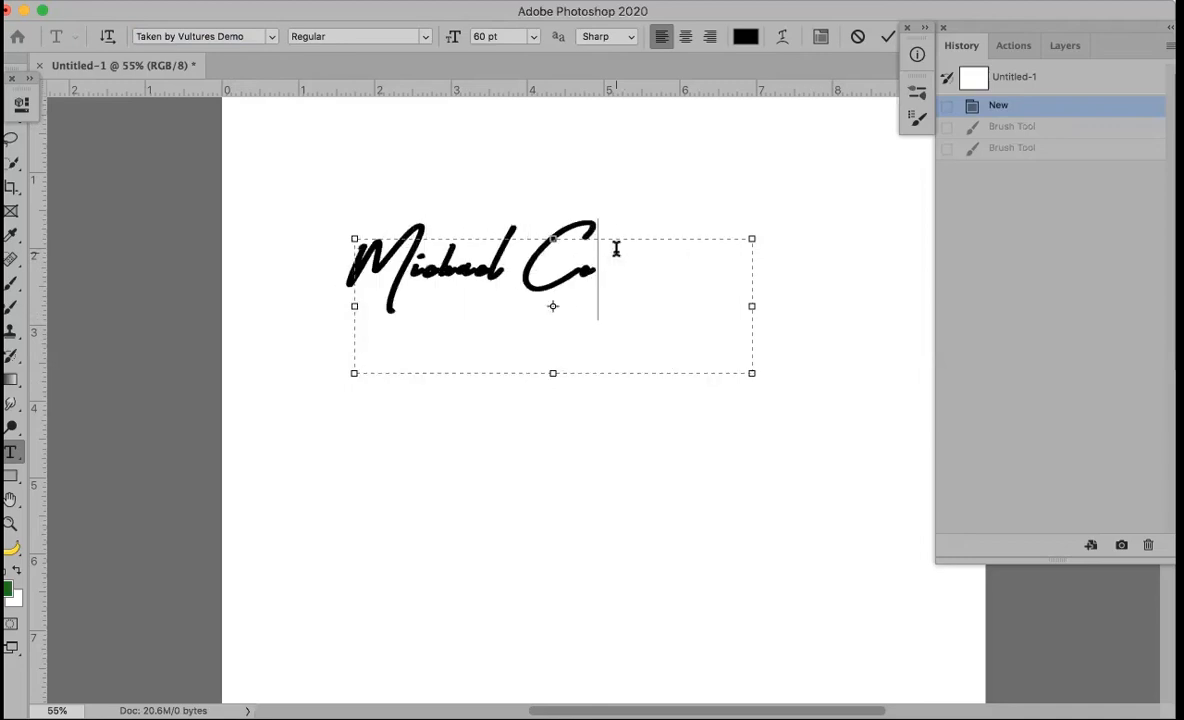
click(885, 38)
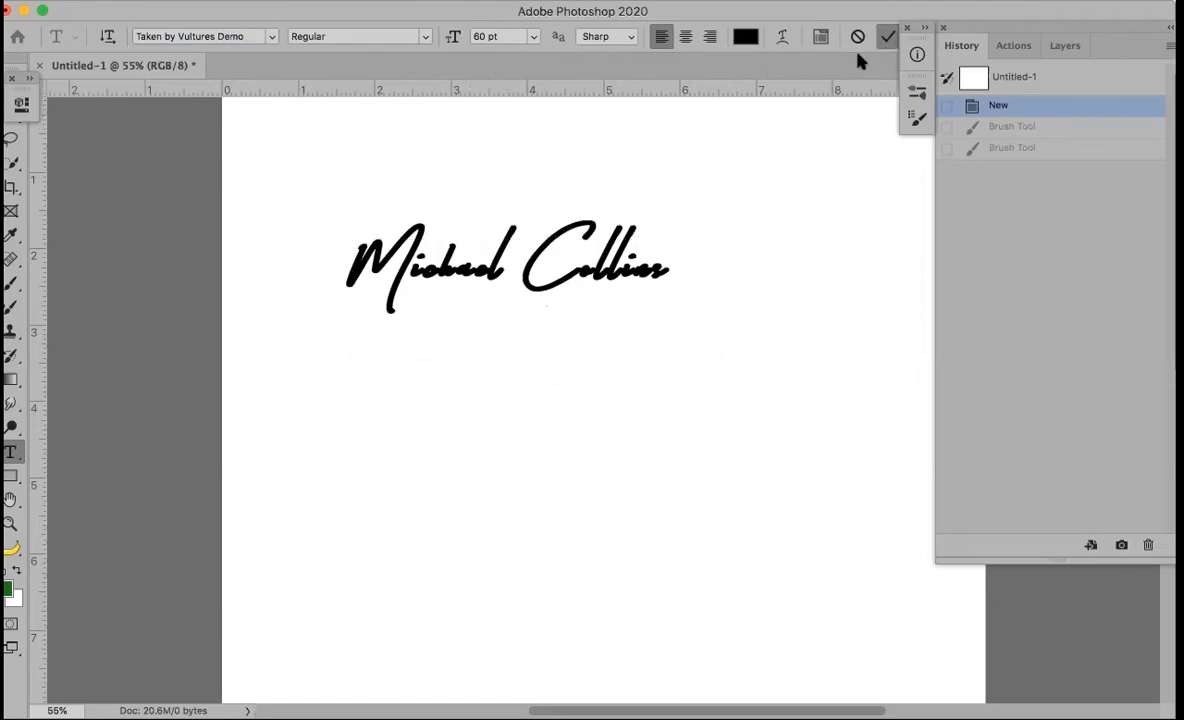
click(268, 37)
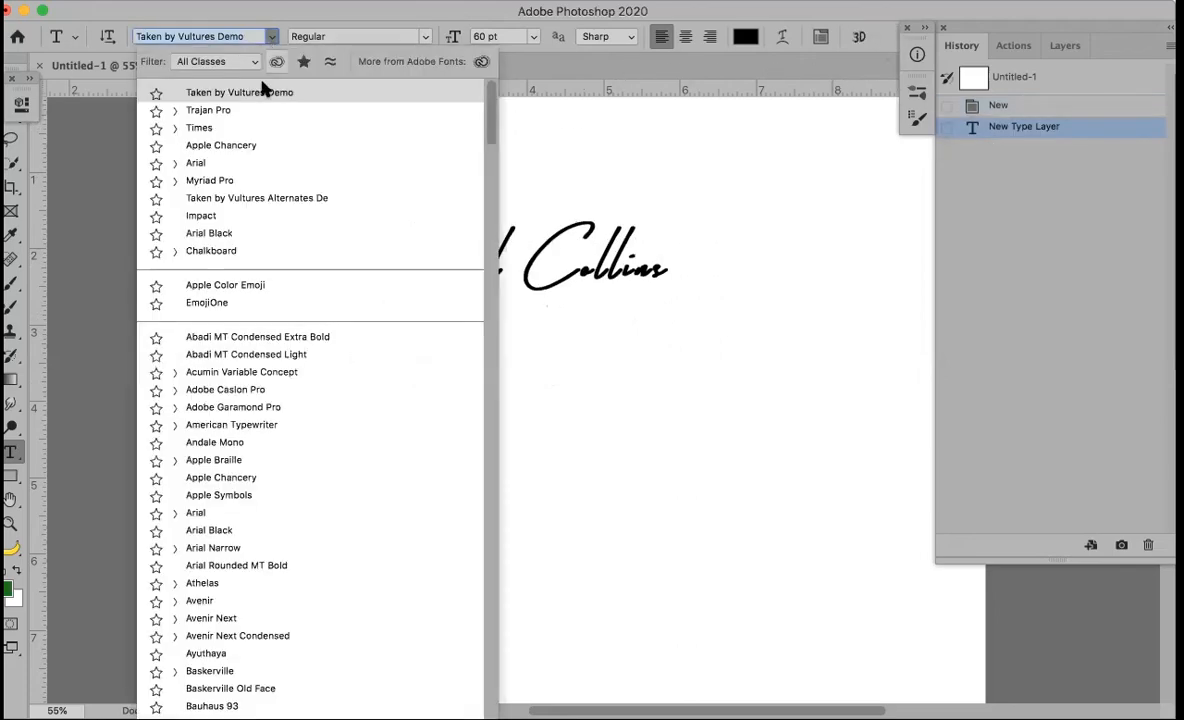
click(219, 163)
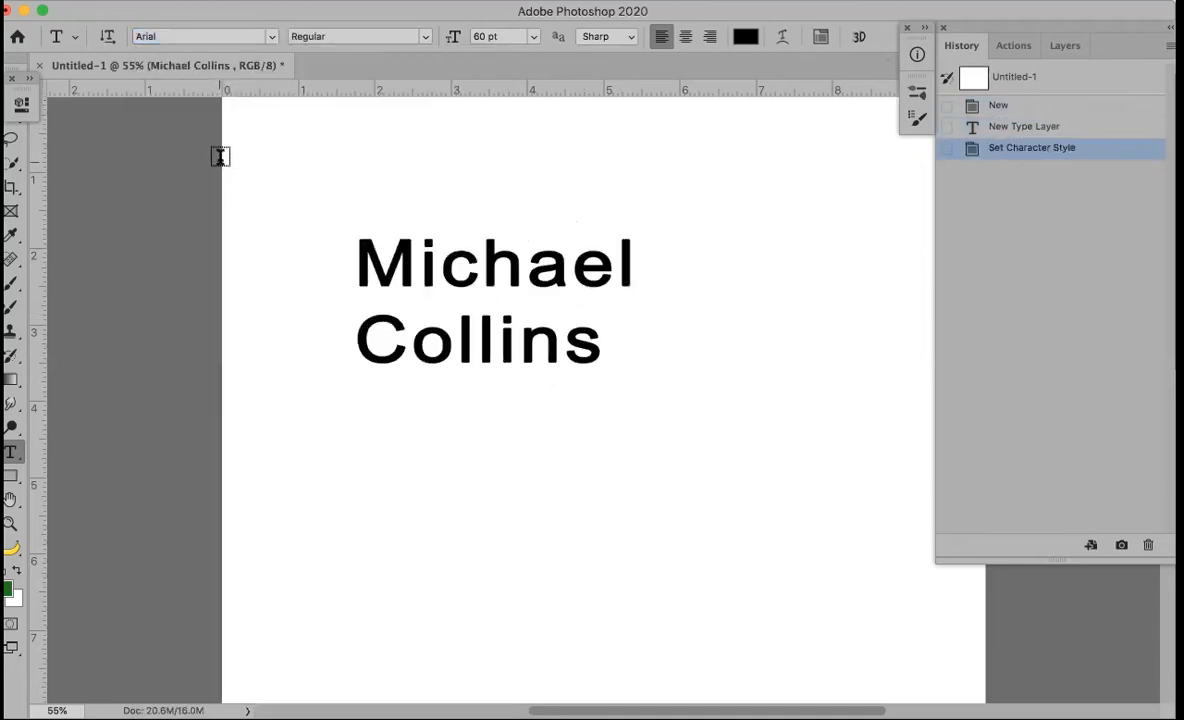
key(super+z)
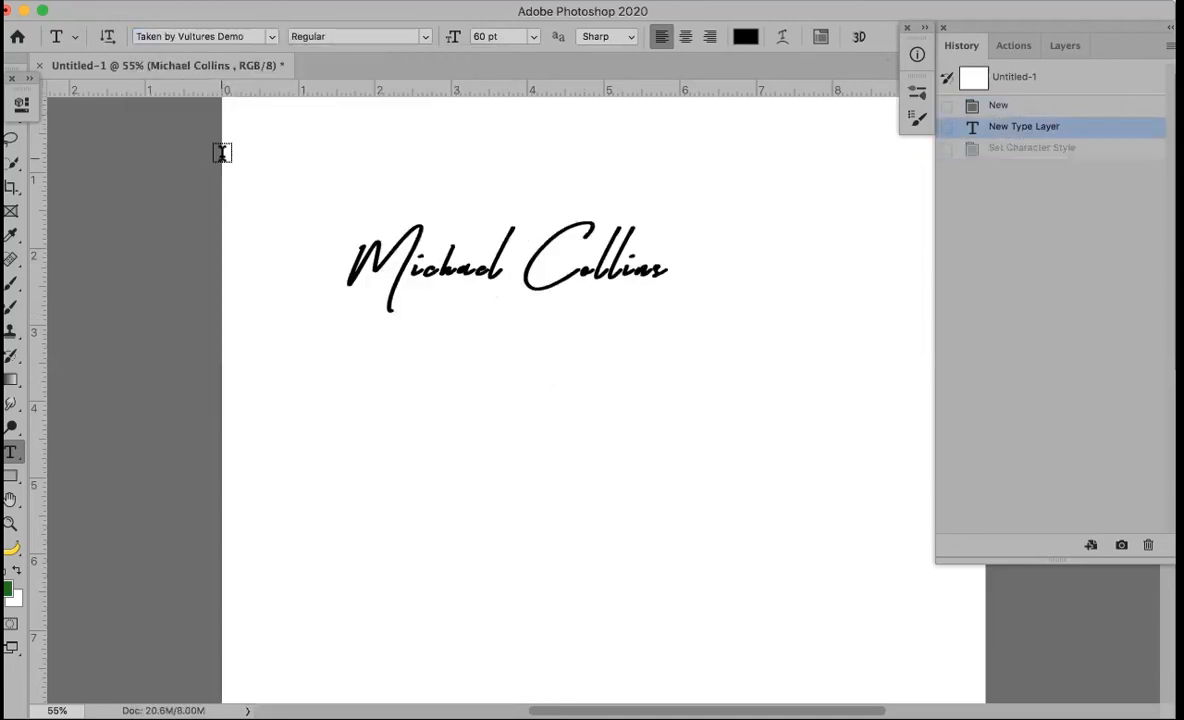
click(348, 330)
mouse_move(350, 330)
mouse_down()
mouse_move(547, 388)
mouse_move(640, 388)
mouse_move(637, 374)
mouse_up()
click(271, 36)
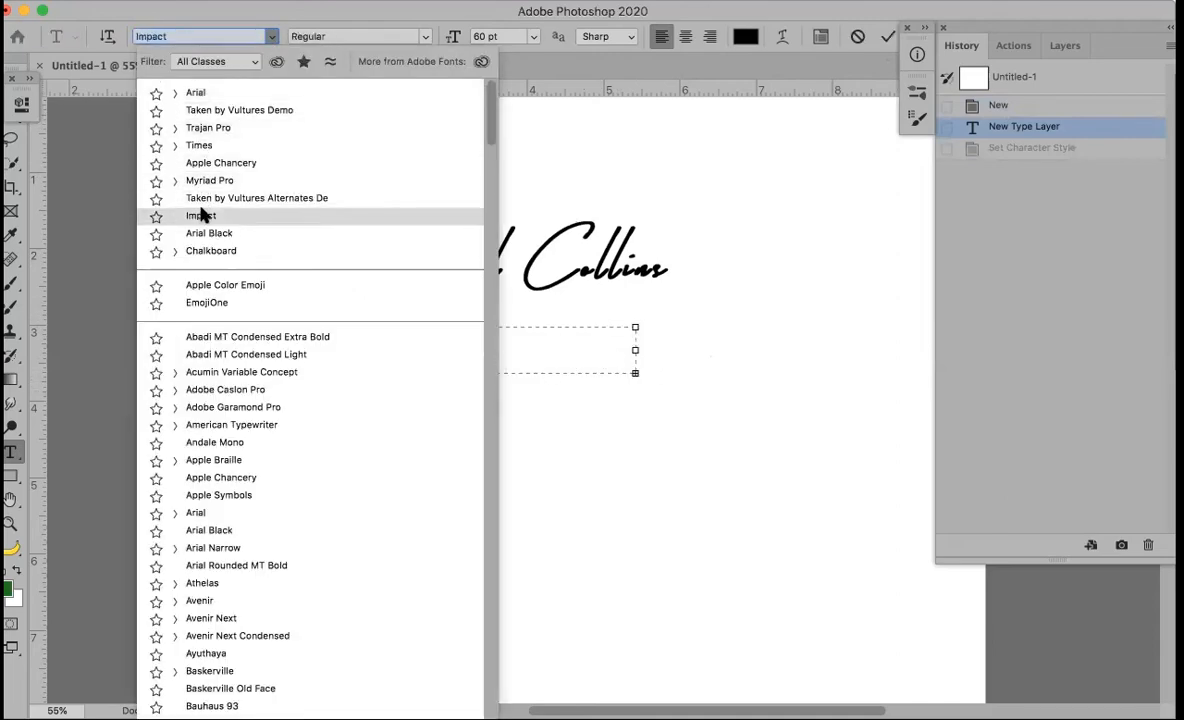
click(222, 92)
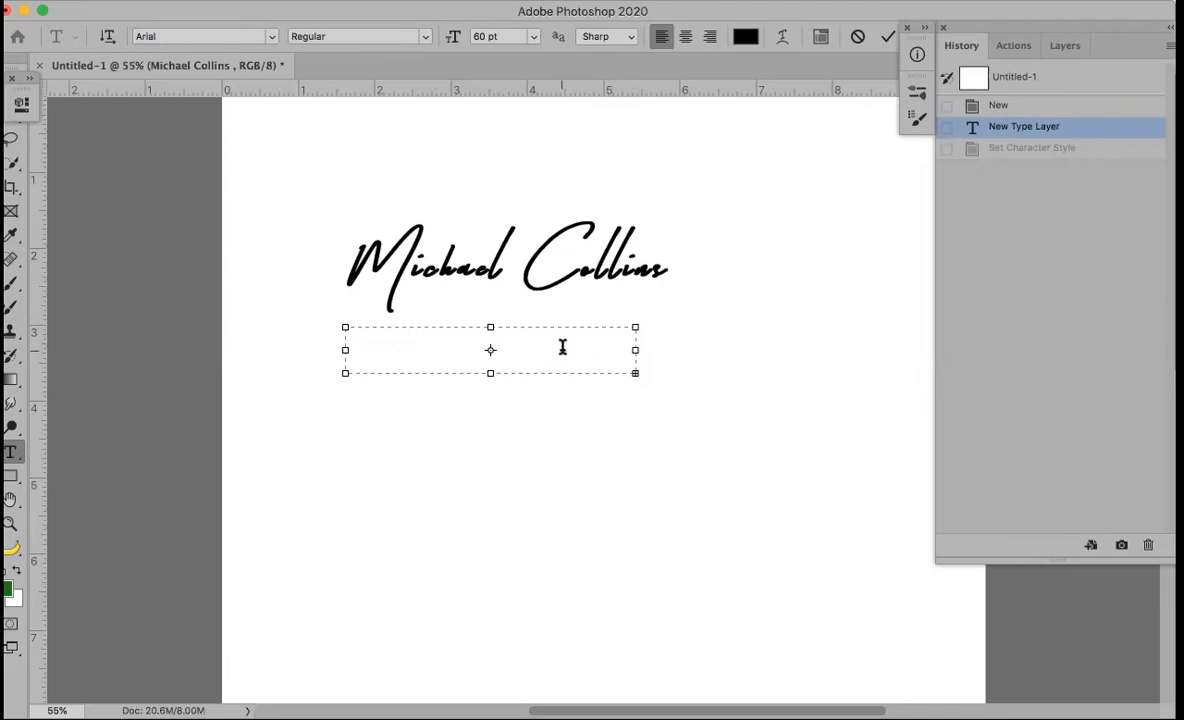
drag(456, 38, 403, 33)
click(531, 36)
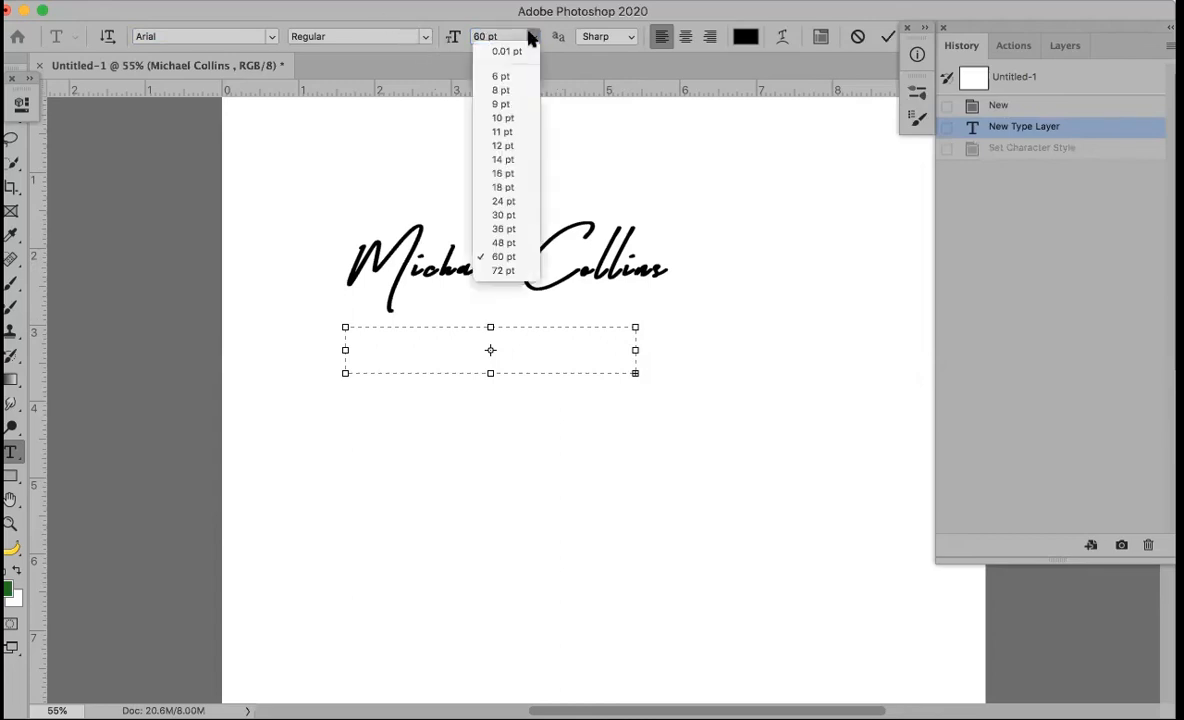
click(503, 119)
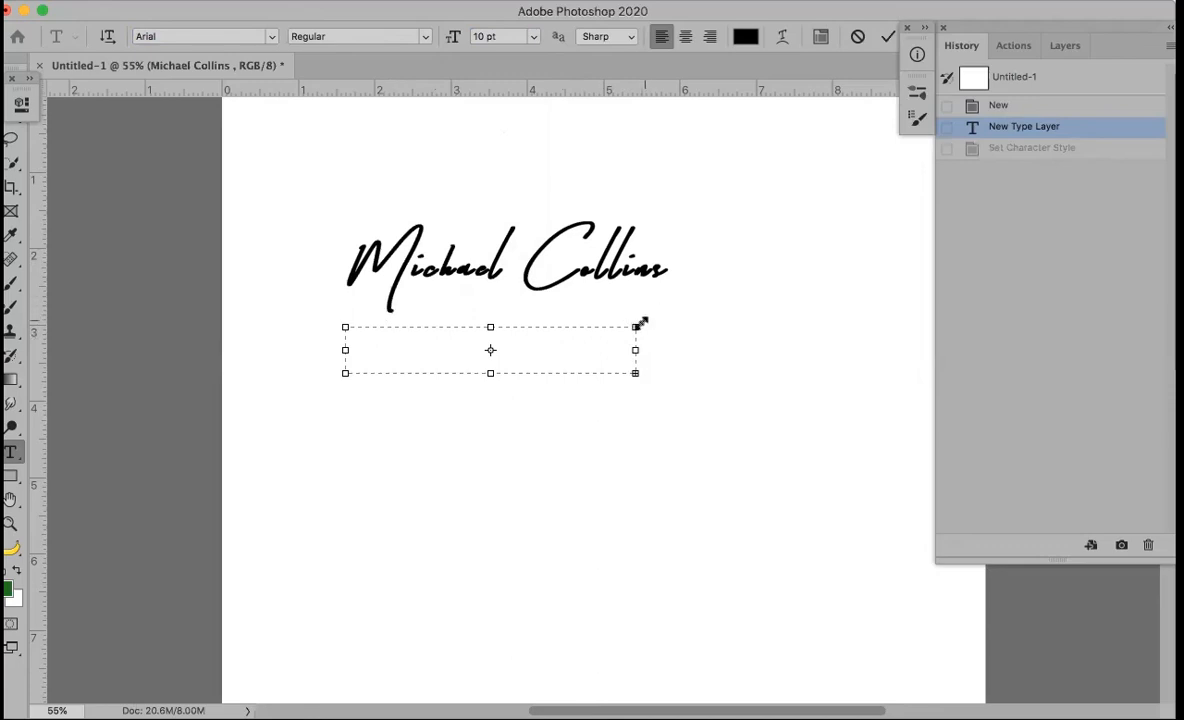
key(Escape)
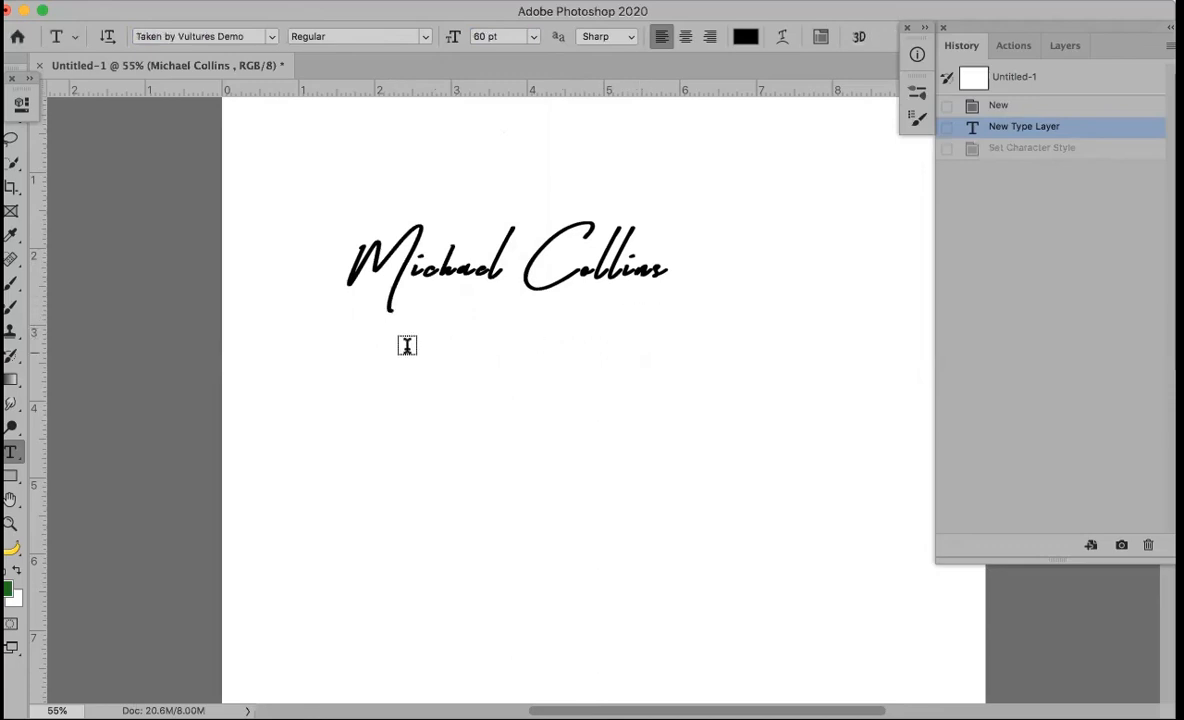
Draw a text box below the signature and type Photography in Arial
click(354, 326)
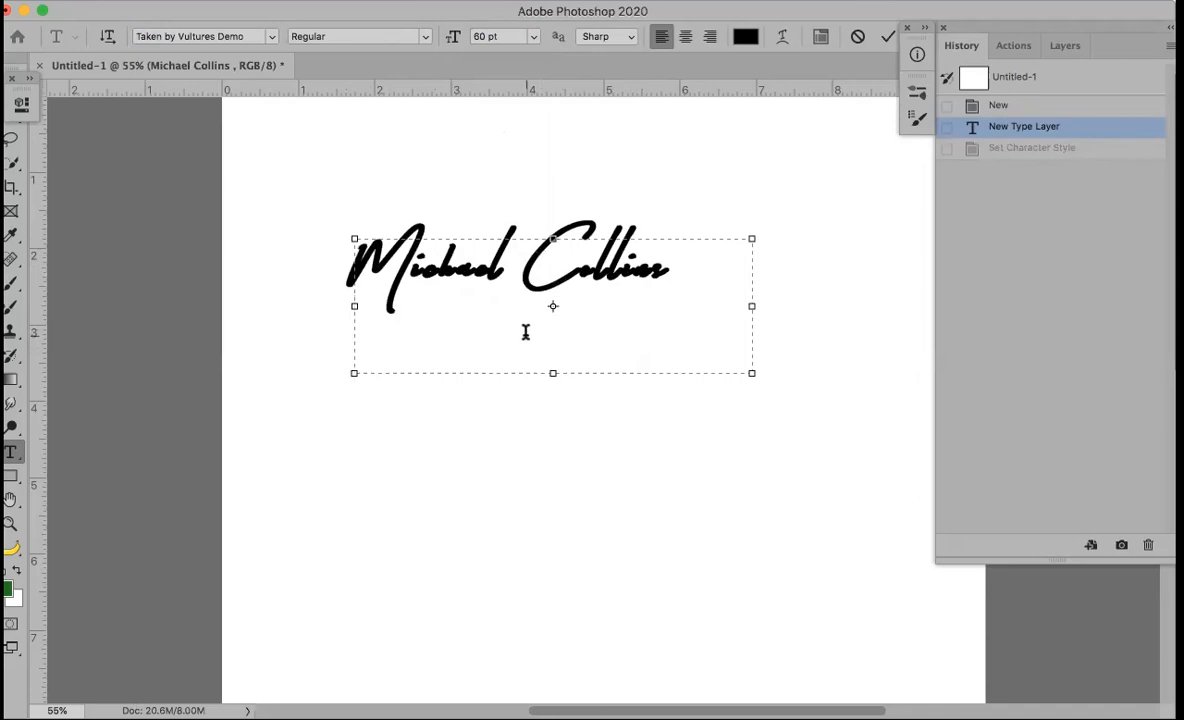
key(Escape)
drag(340, 400, 724, 487)
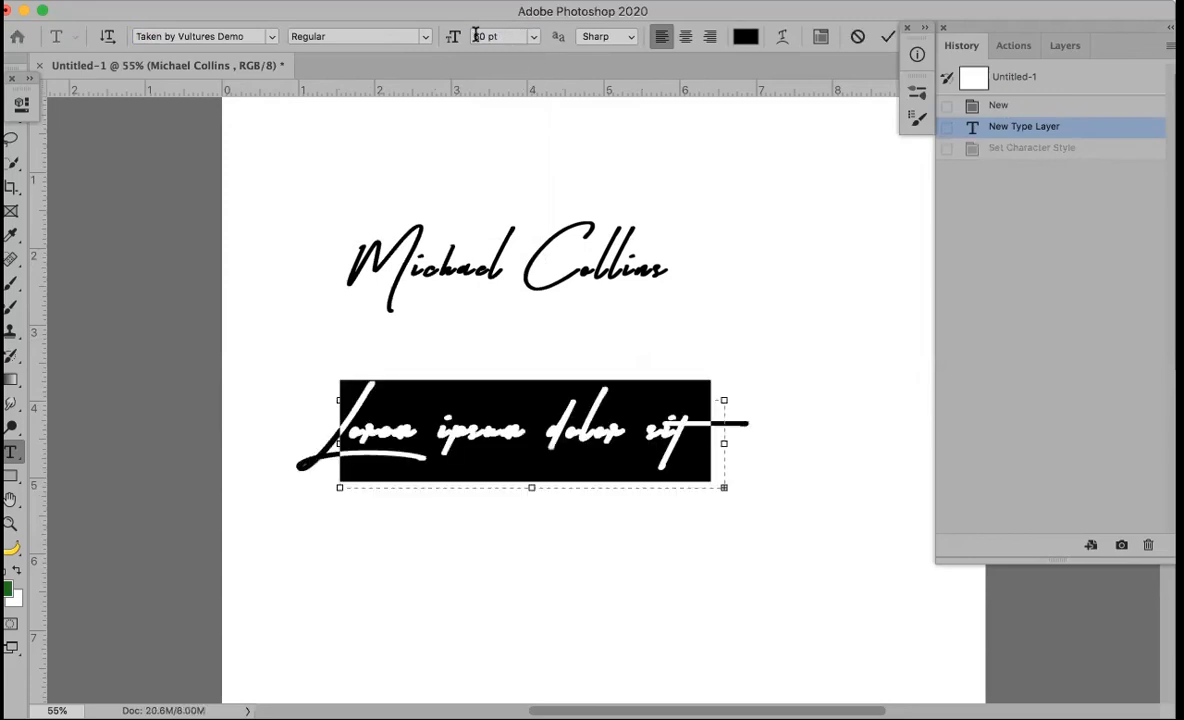
text(10)
click(270, 36)
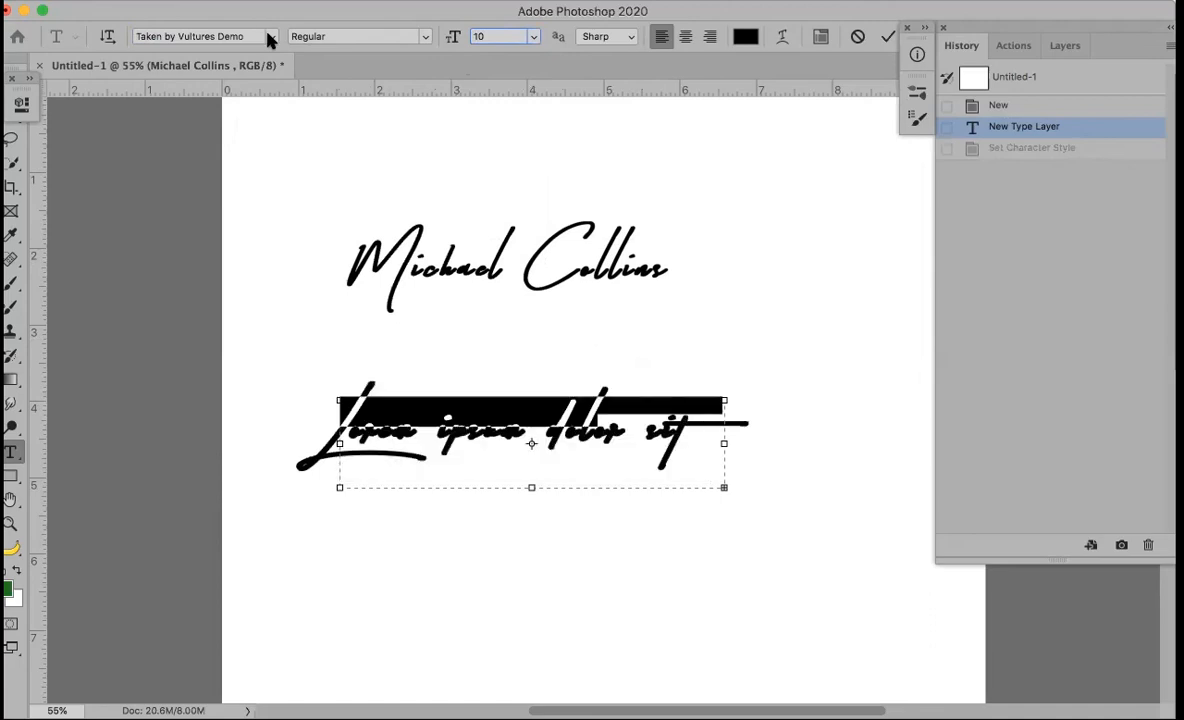
click(229, 91)
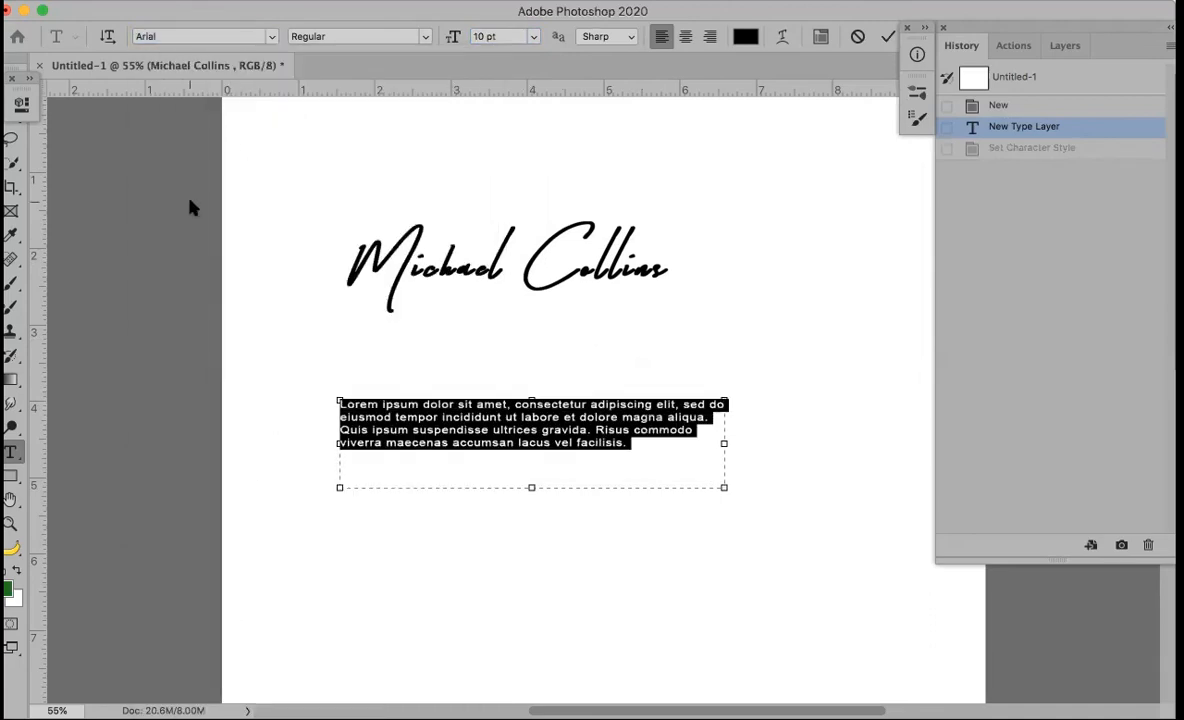
text(Photography)
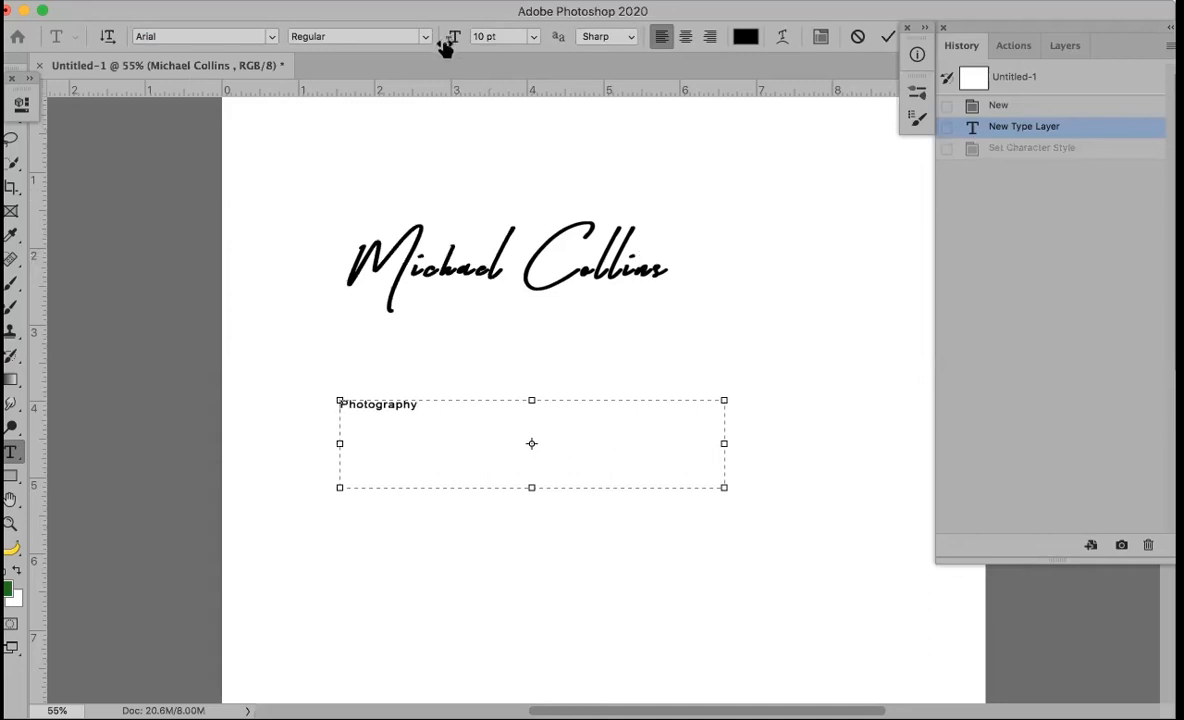
Resize the Photography text to 30 pt and commit it
key(super+a)
drag(456, 37, 452, 38)
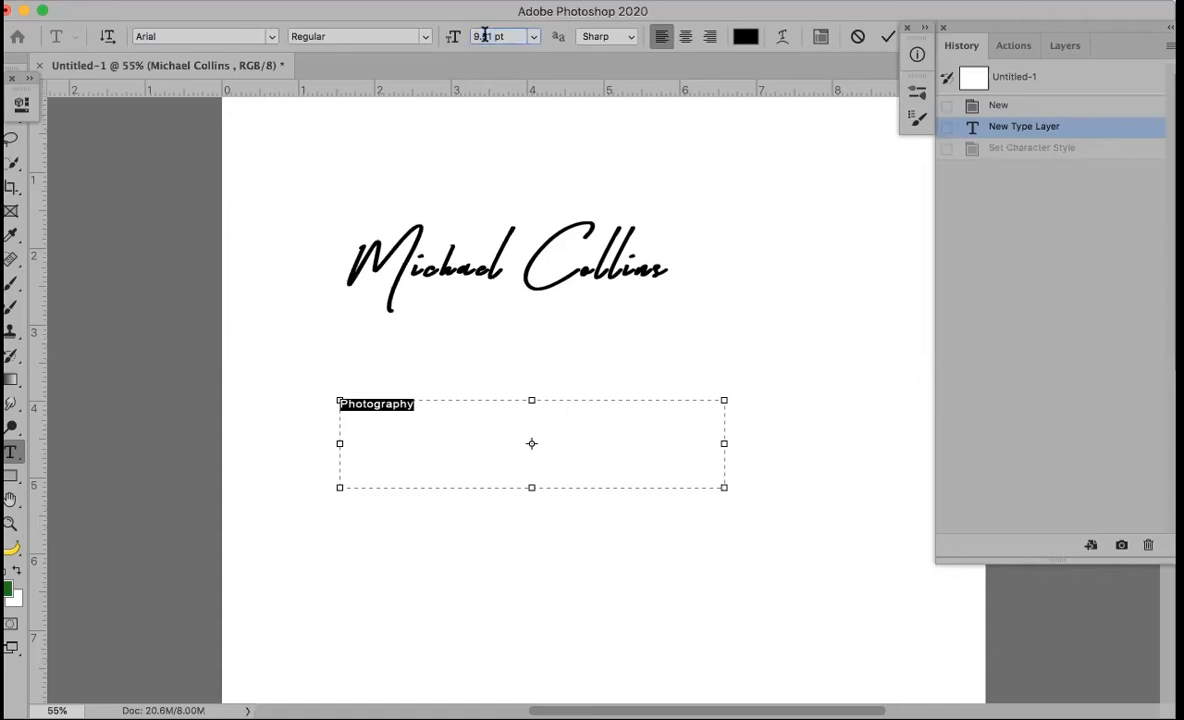
text(30)
key(Return)
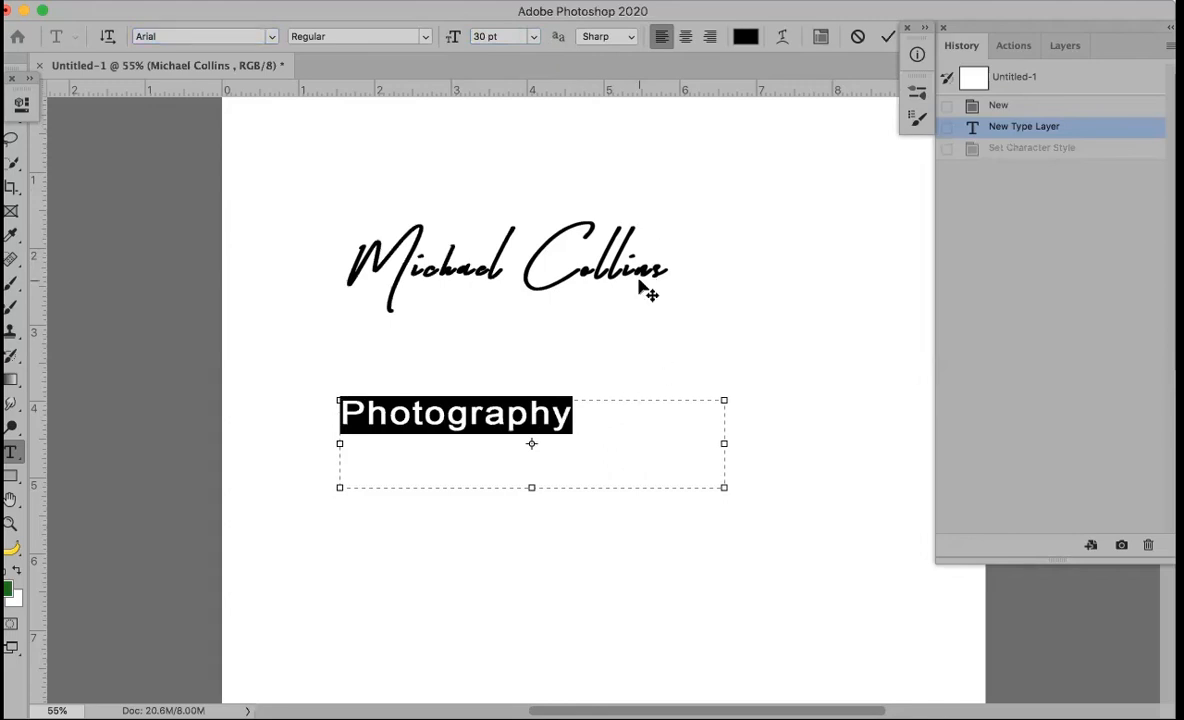
click(887, 38)
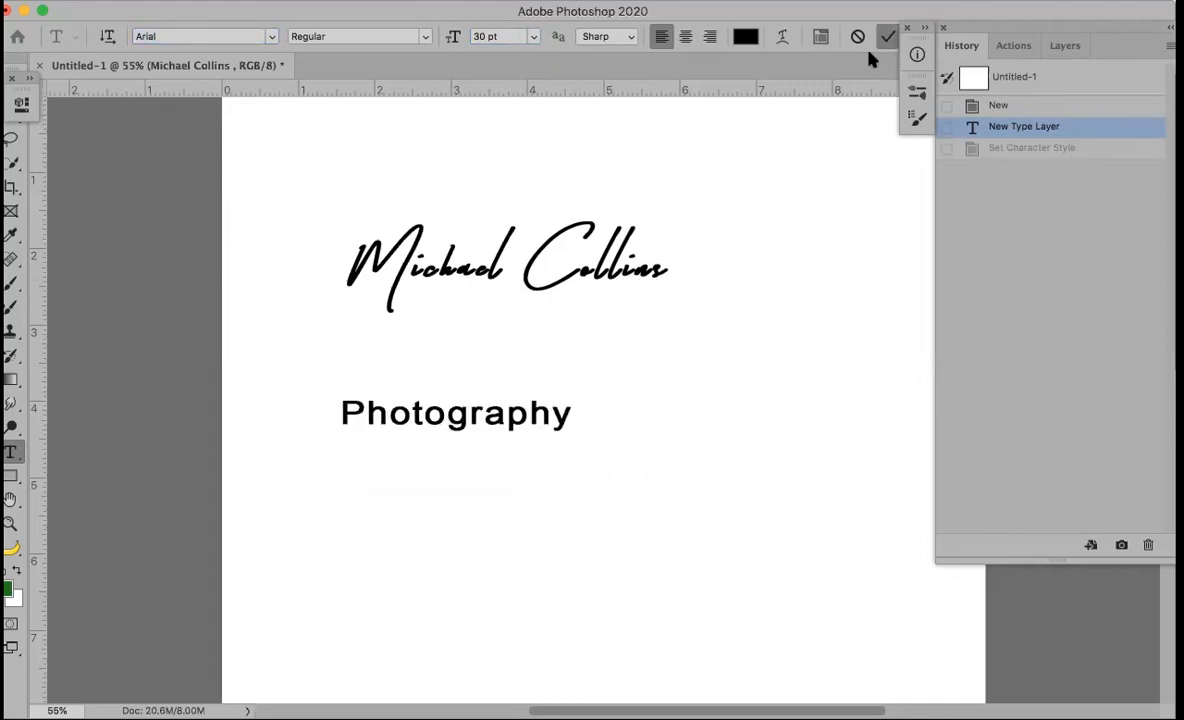
Nudge Photography up beneath the signature, then use Flatten Image from the Layers panel menu
key(v)
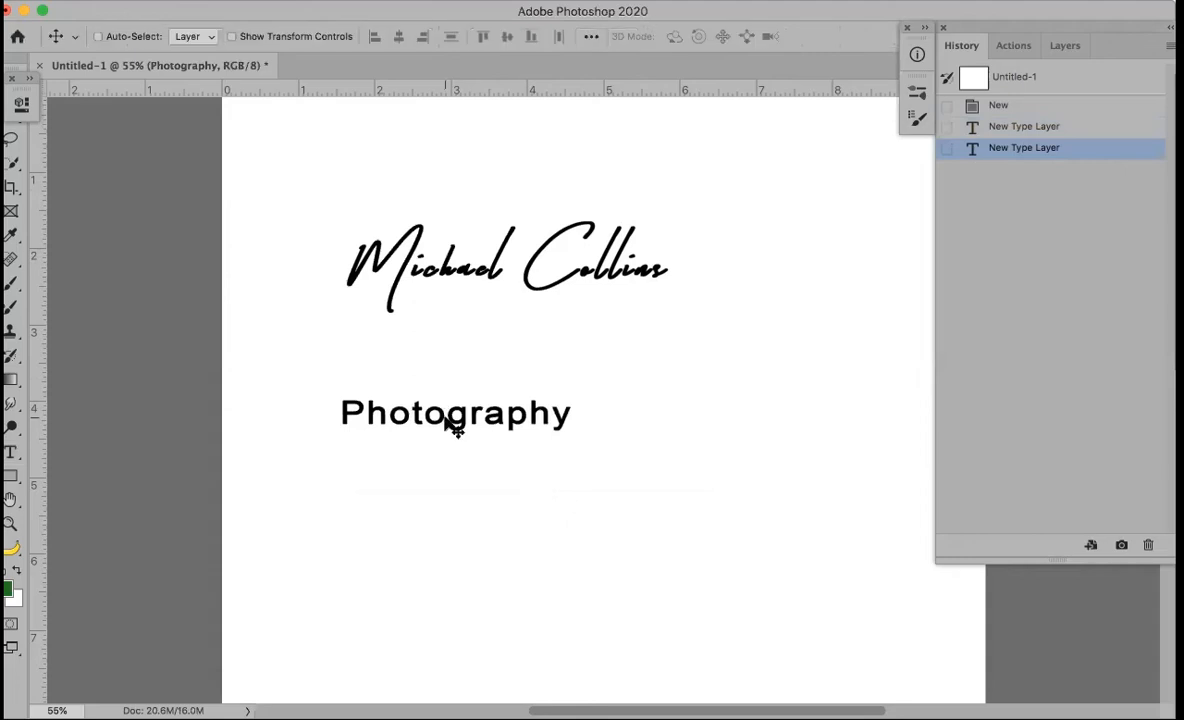
drag(462, 402, 463, 357)
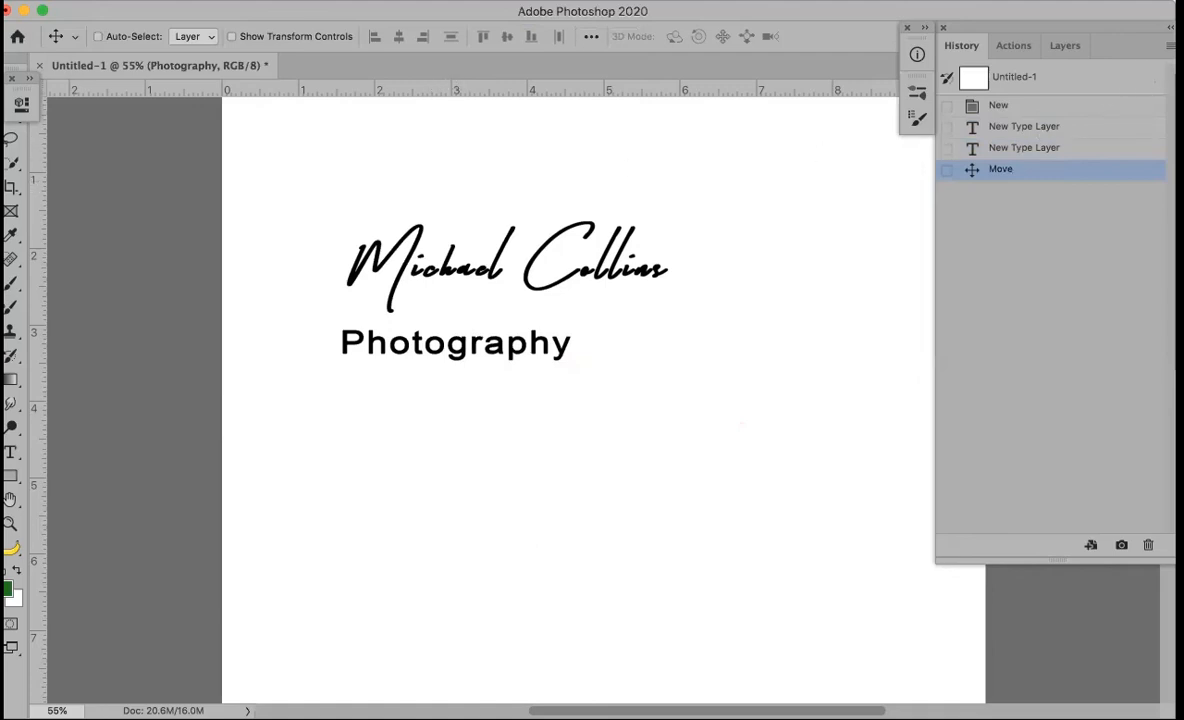
click(1170, 45)
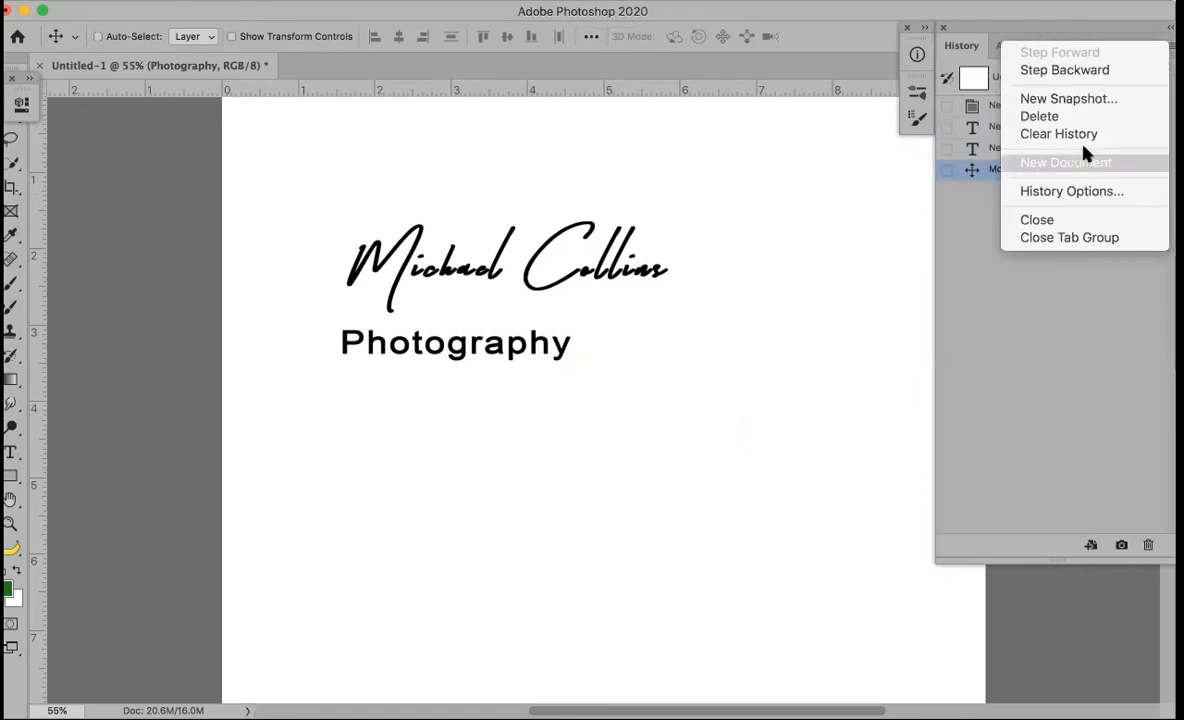
click(966, 304)
click(1077, 48)
click(1170, 45)
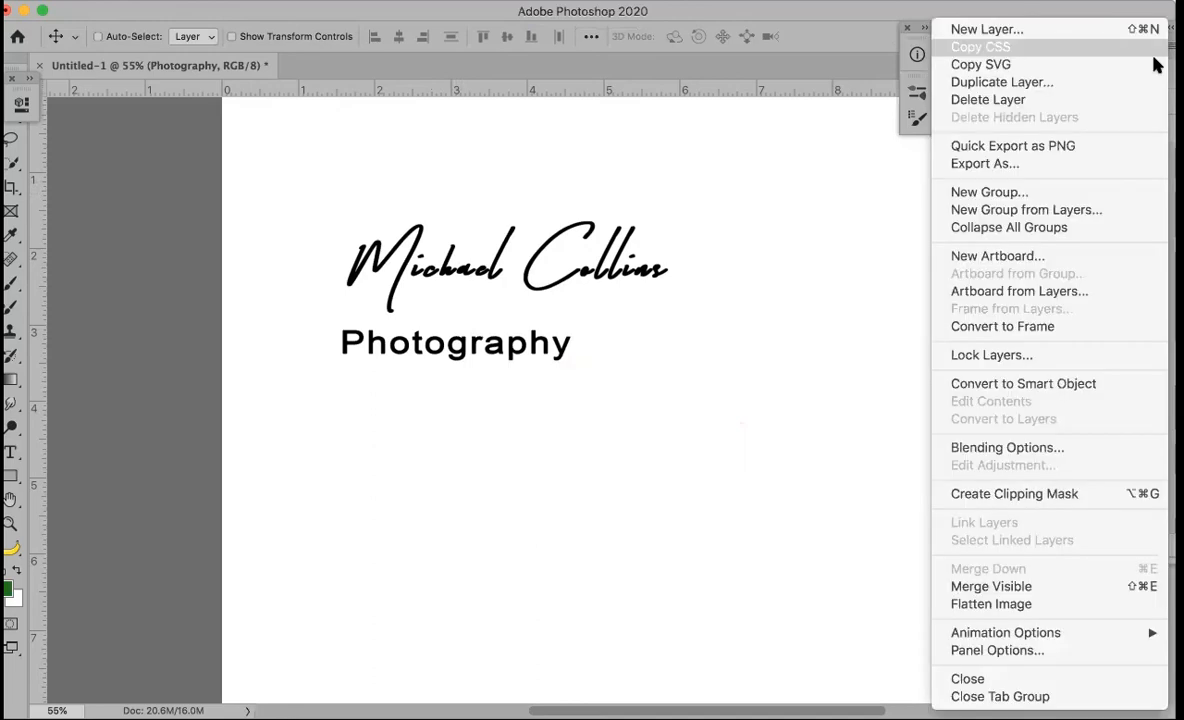
click(962, 605)
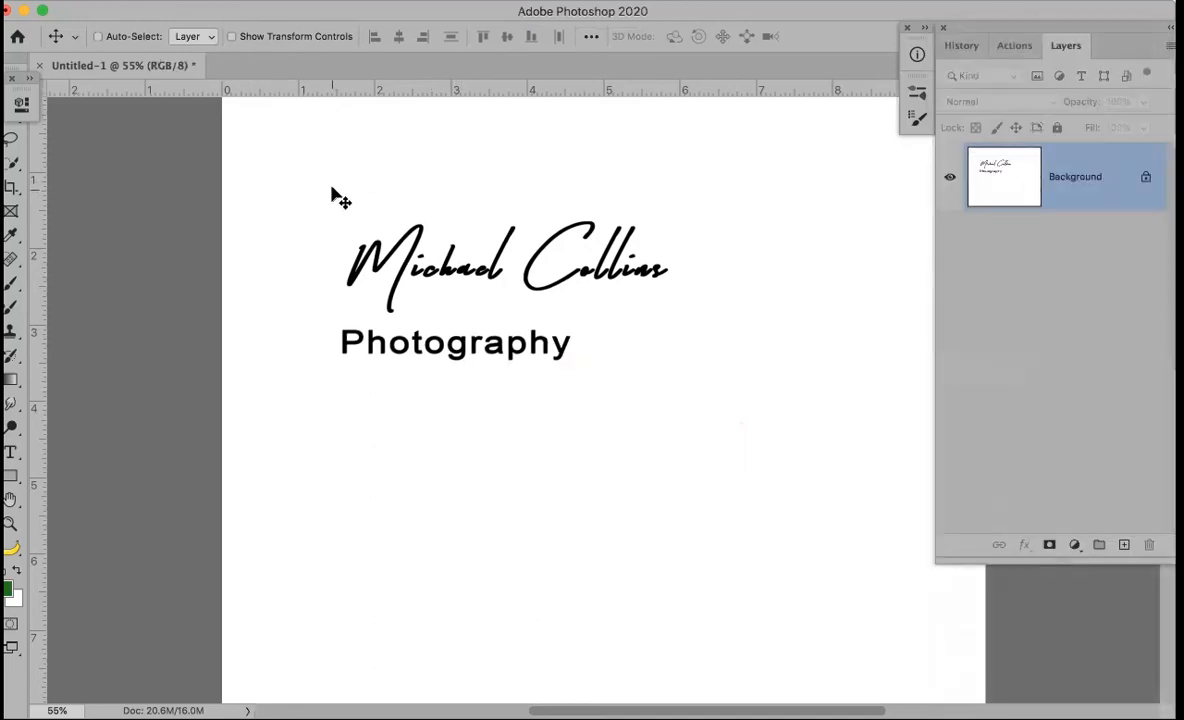
Draw a rectangular marquee enclosing the signature and Photography
key(m)
drag(312, 199, 350, 267)
drag(529, 346, 681, 378)
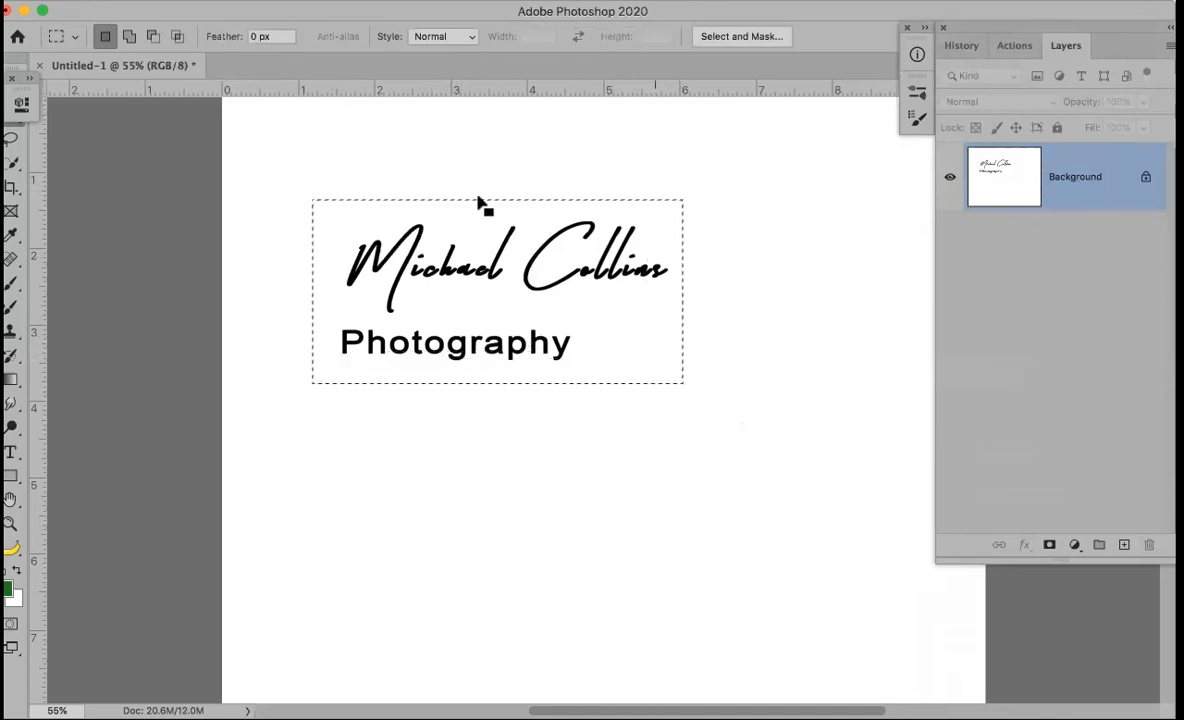
Define a brush preset from the selection named Party Logo
click(166, 2)
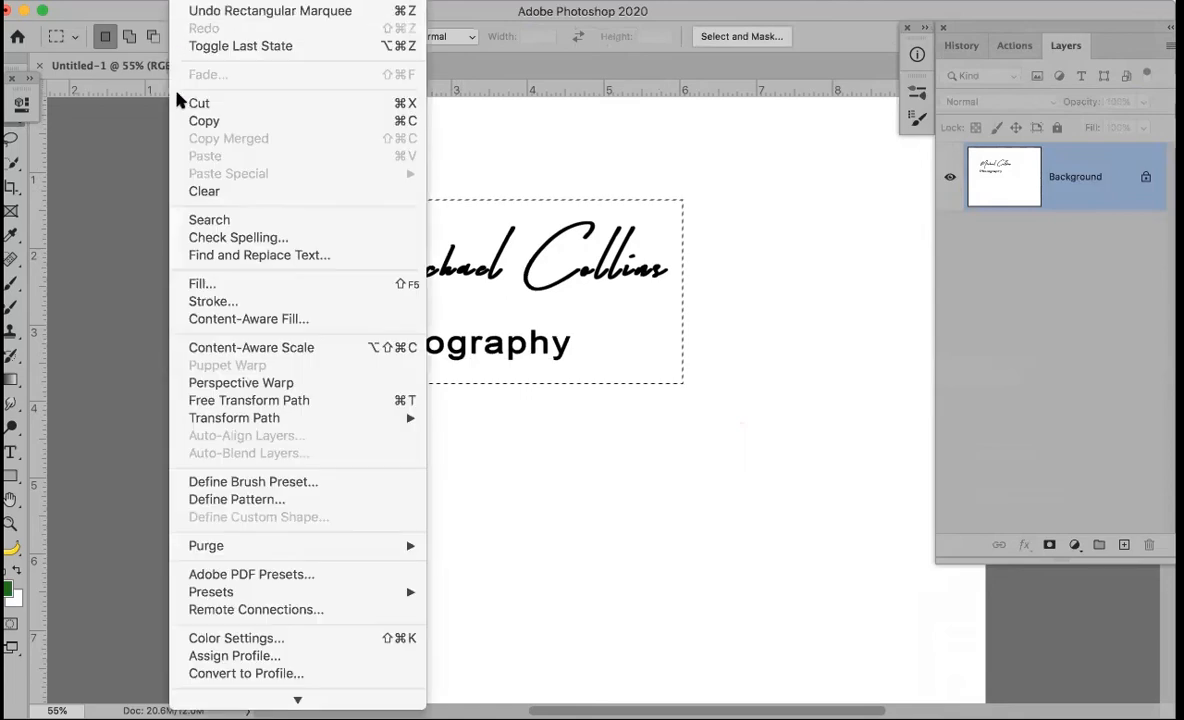
click(256, 486)
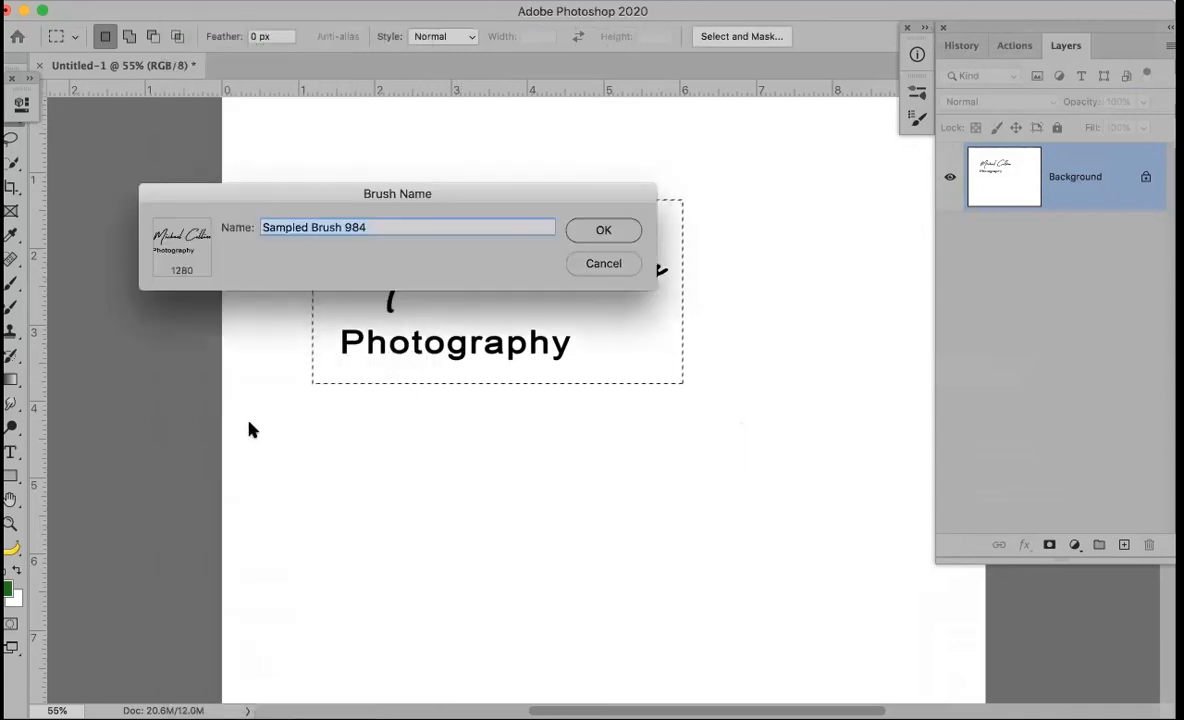
key(BackSpace)
text(Lolo)
key(BackSpace)
key(BackSpace)
text(go)
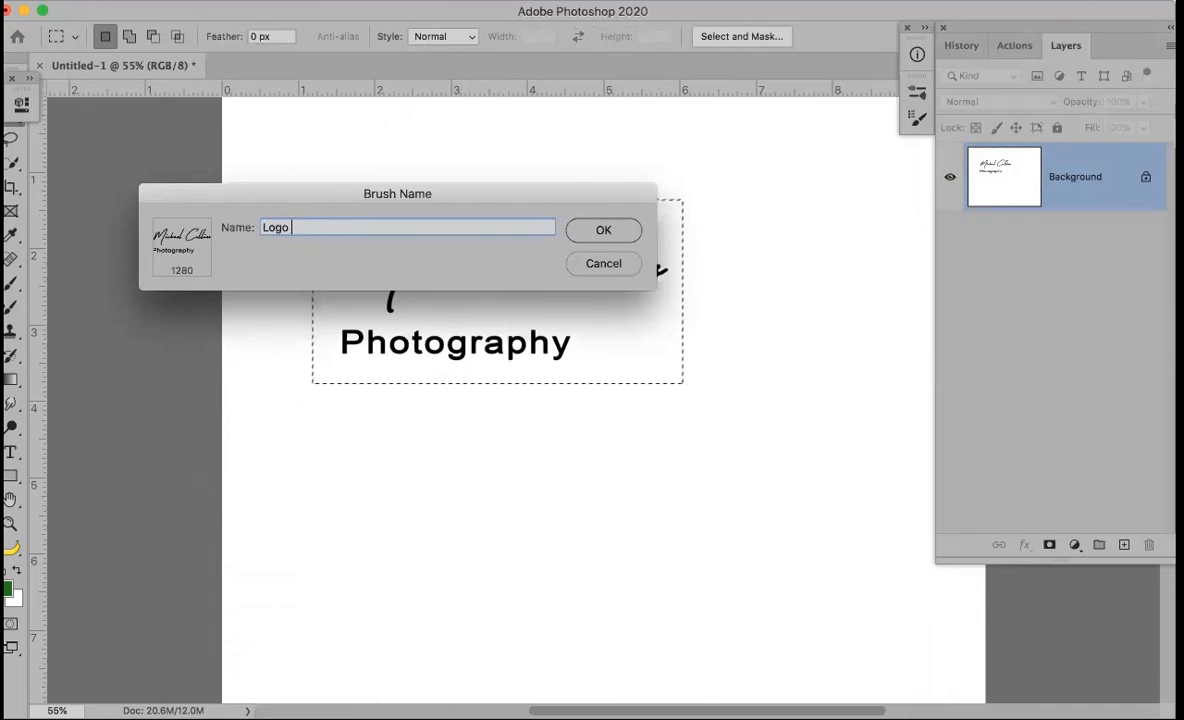
click(262, 227)
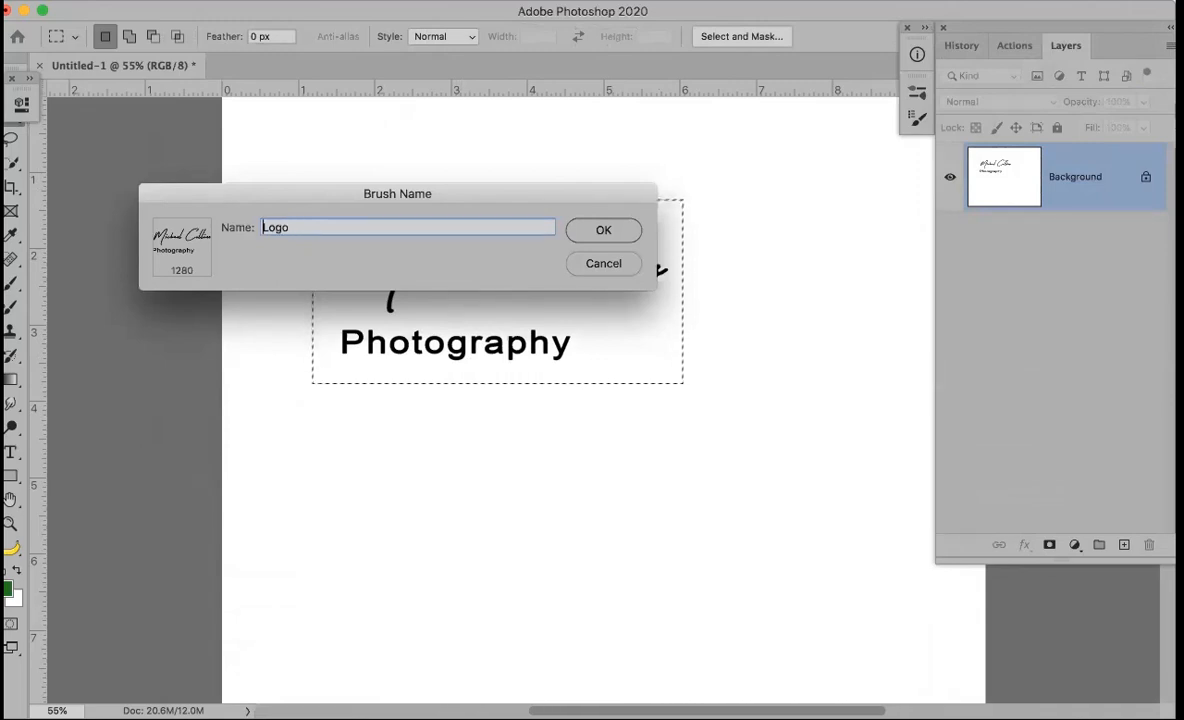
text(Party)
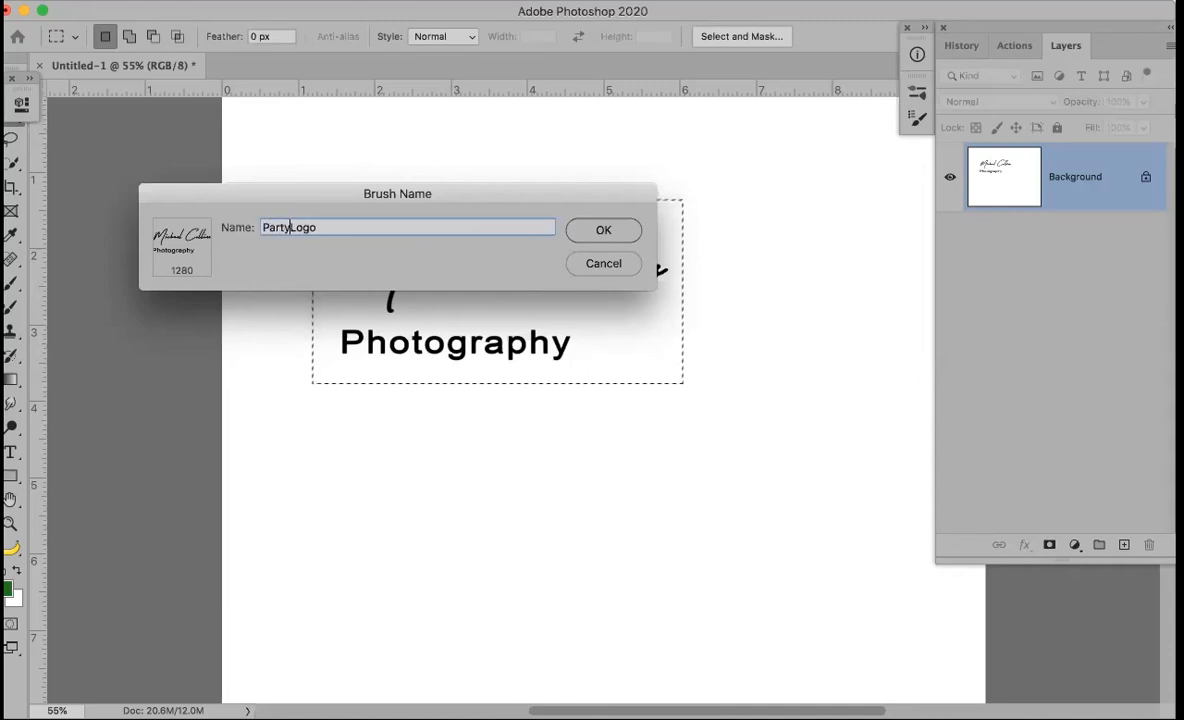
click(628, 238)
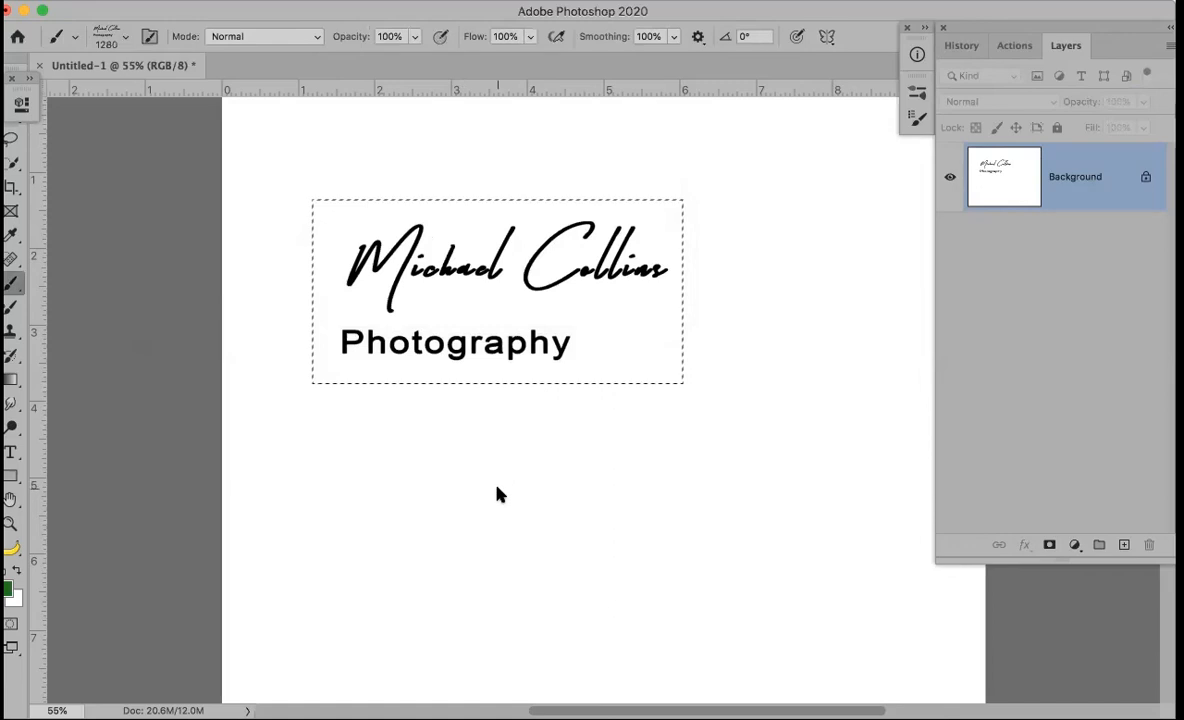
Deselect and stamp four green Party Logo copies around the original logo
key(ctrl+d)
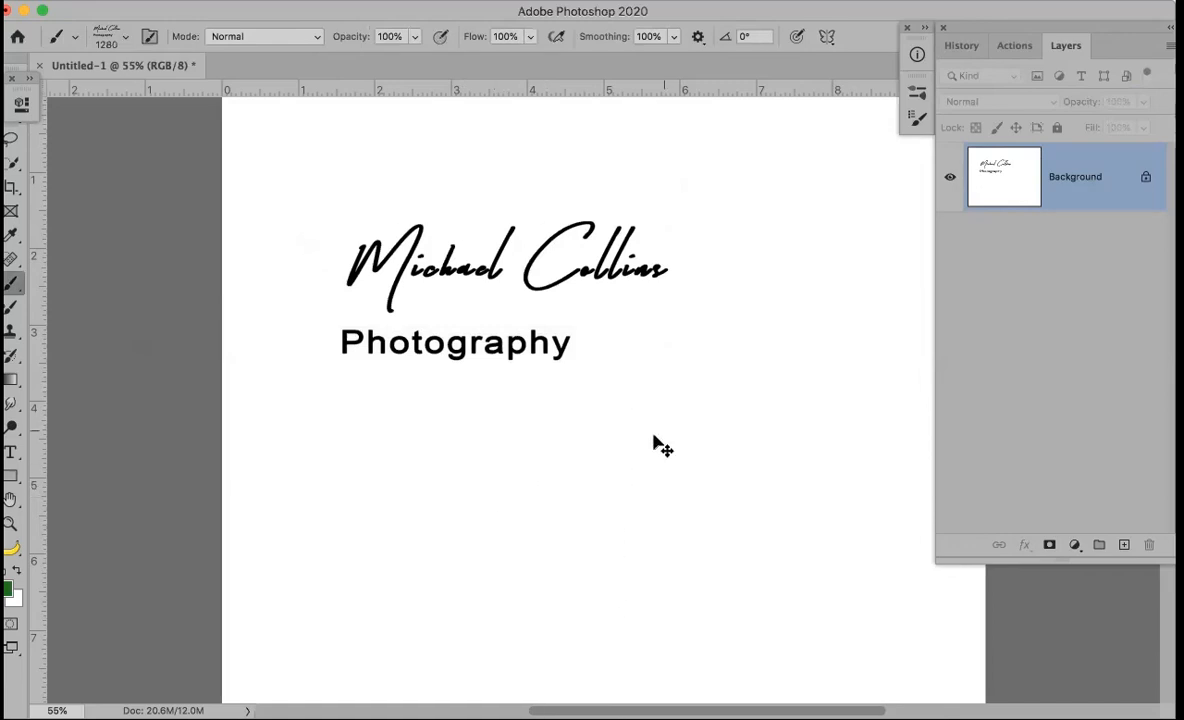
click(485, 476)
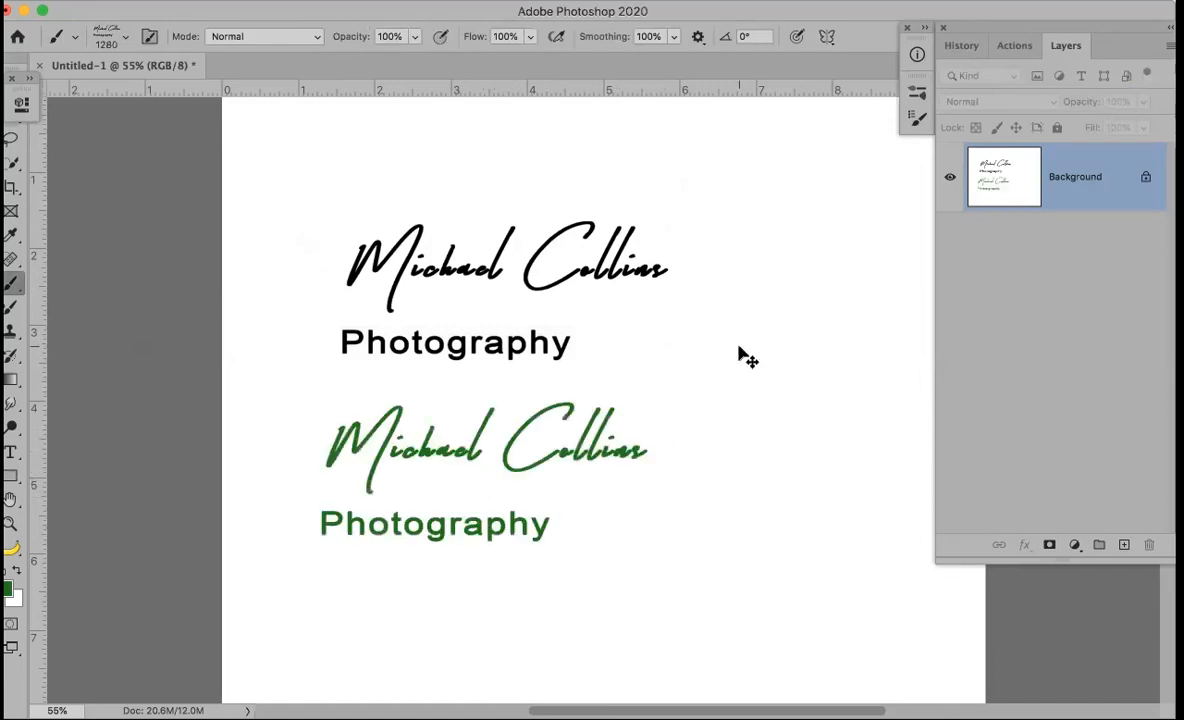
click(743, 351)
click(731, 528)
click(490, 252)
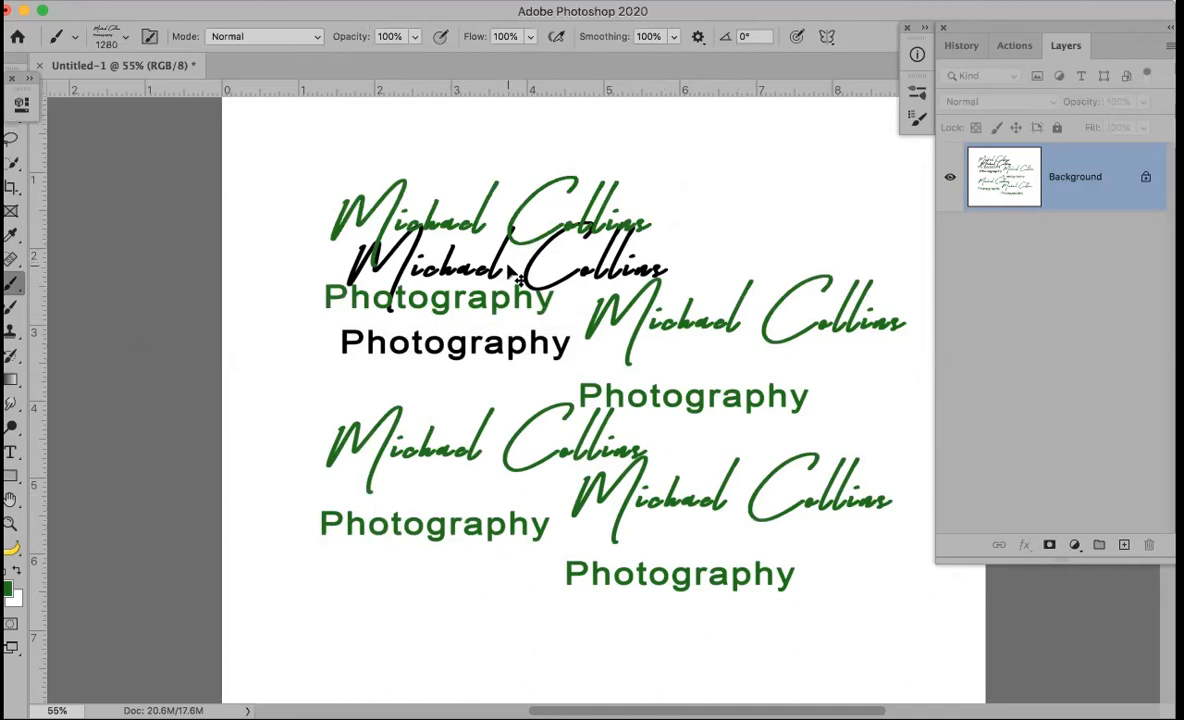
Confirm Party Logo in the brush picker, then revert to the New history state
click(190, 2)
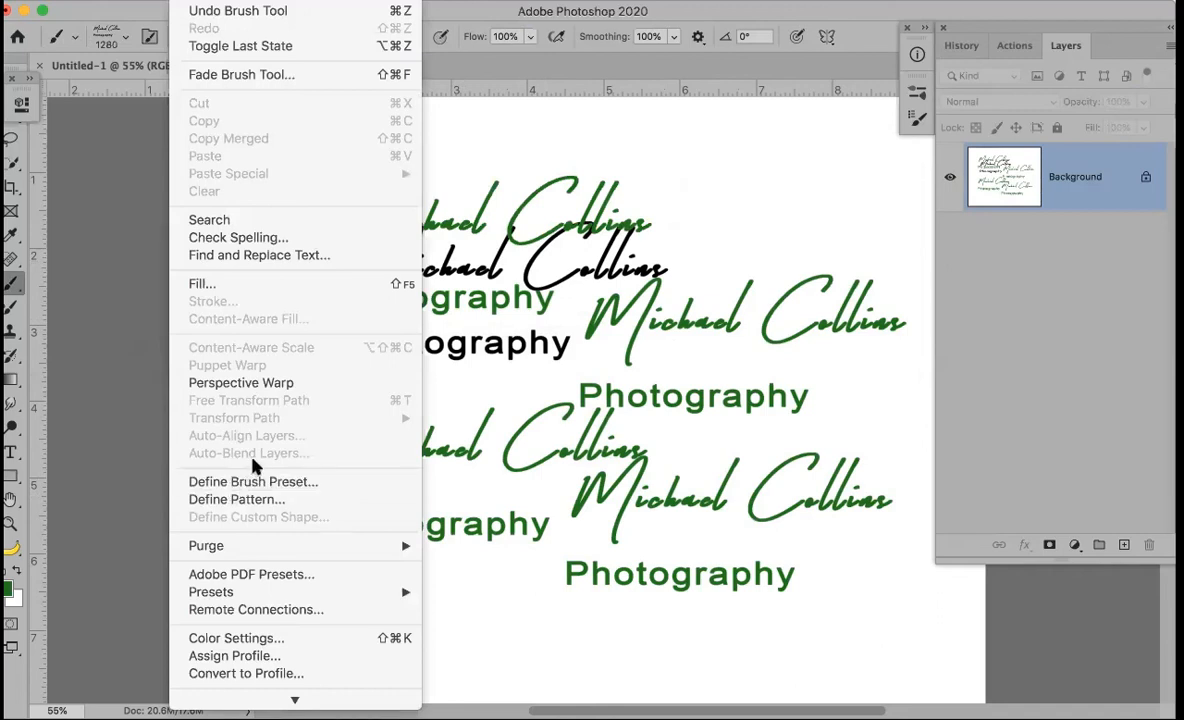
click(824, 9)
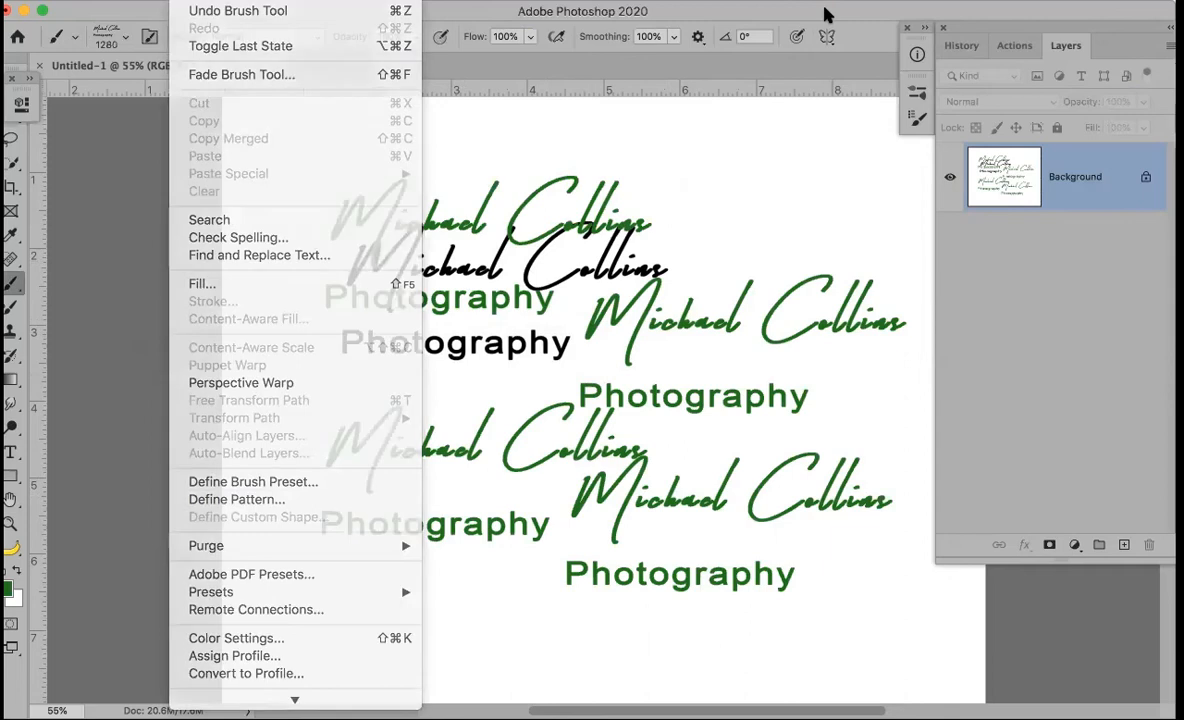
click(105, 40)
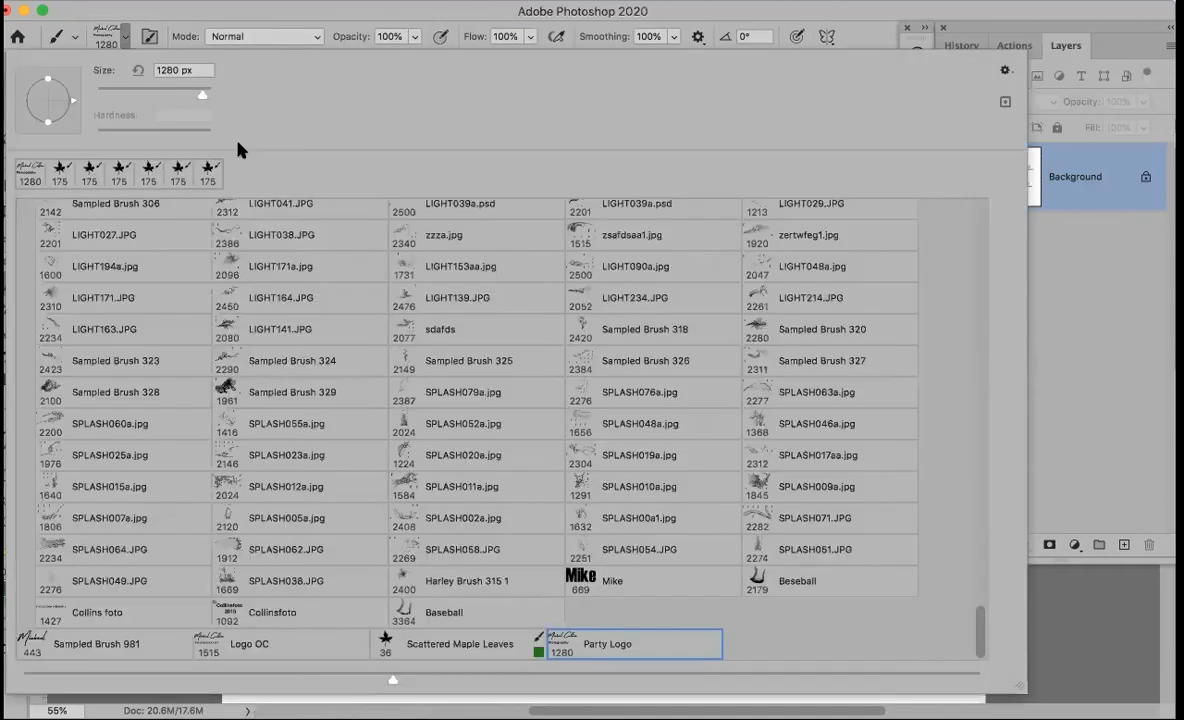
click(876, 16)
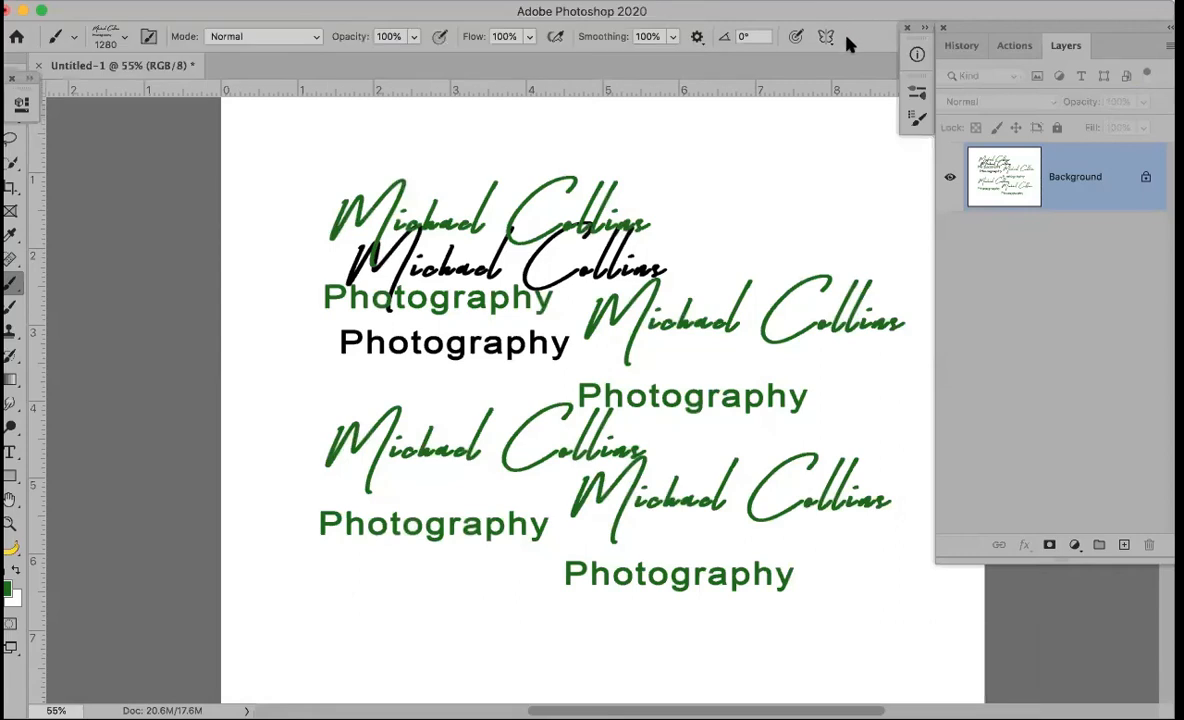
click(962, 45)
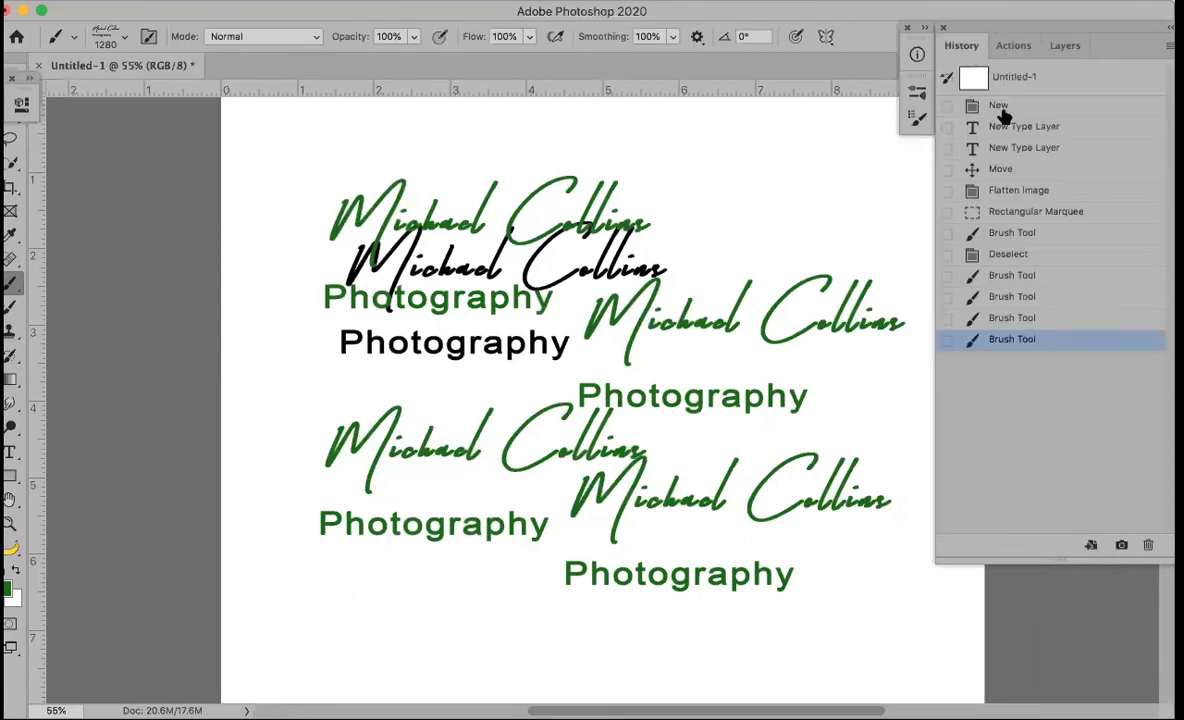
click(999, 106)
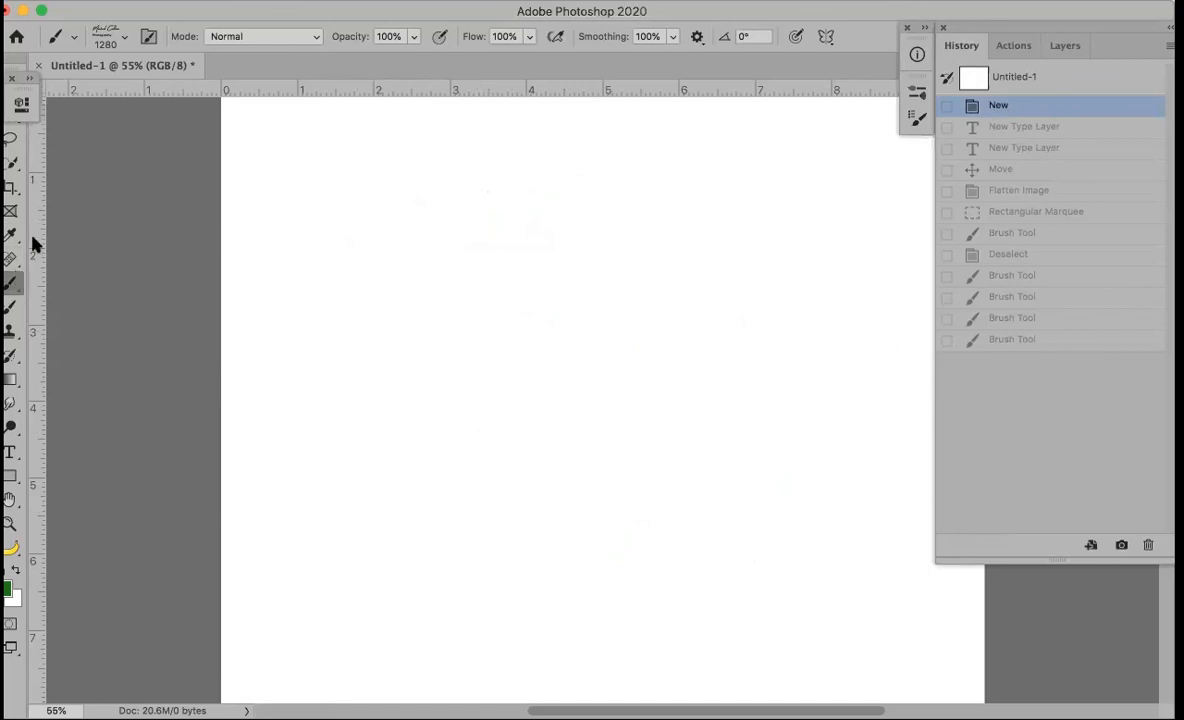
Choose Sampled Brush 306, stamp a green test dab, and undo it
click(107, 40)
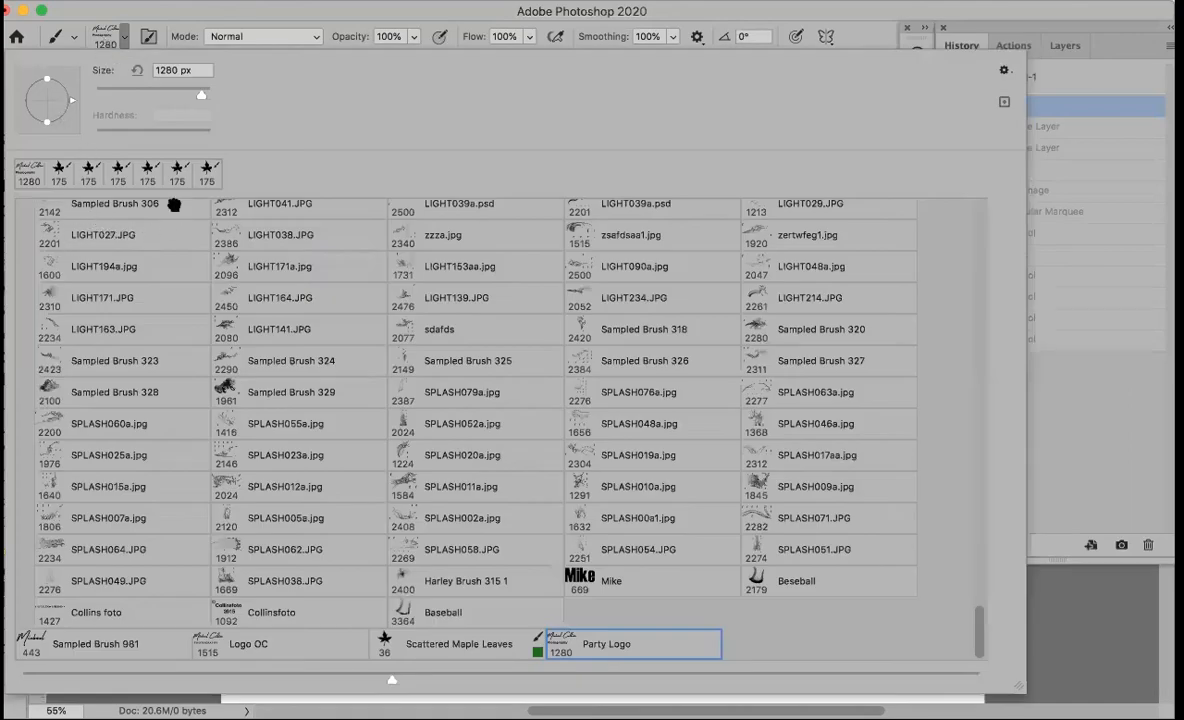
click(166, 200)
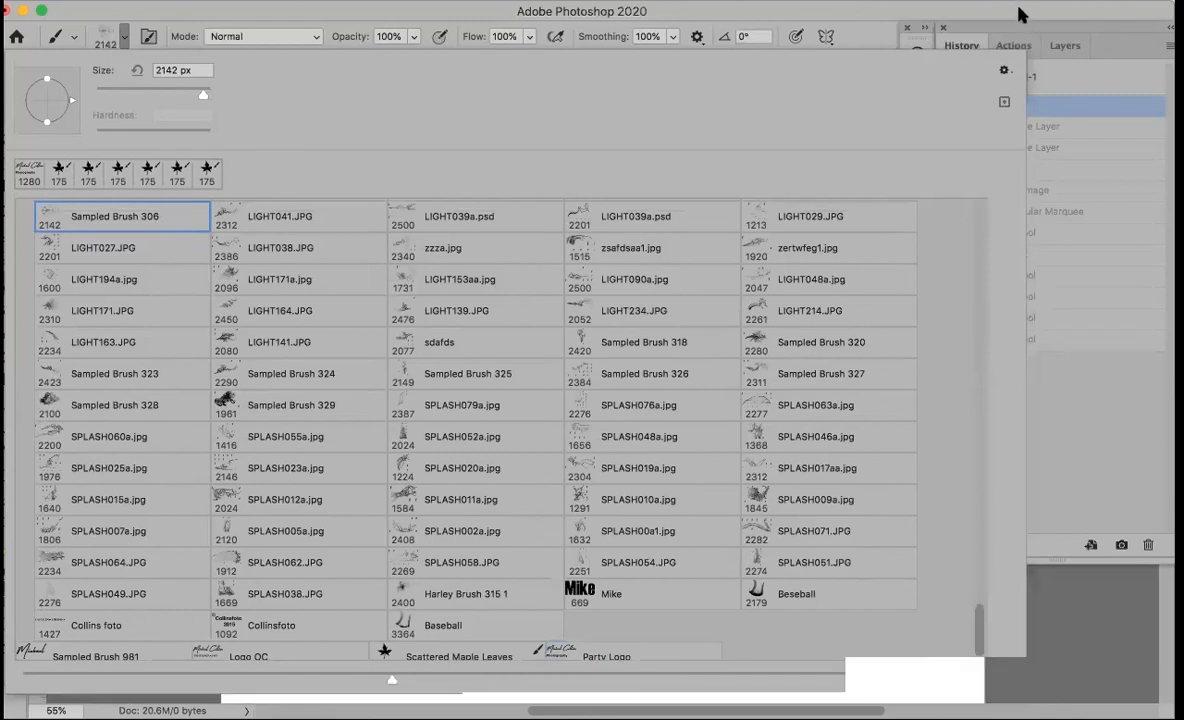
click(478, 312)
click(479, 313)
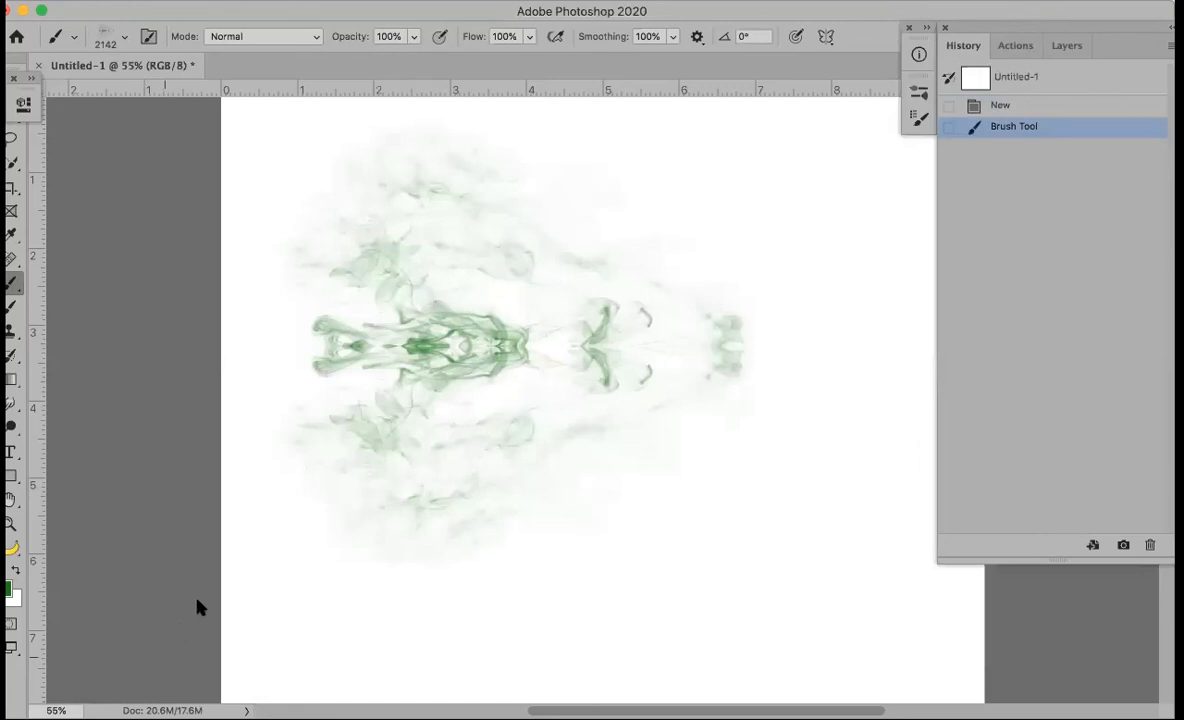
key(m)
key(super+z)
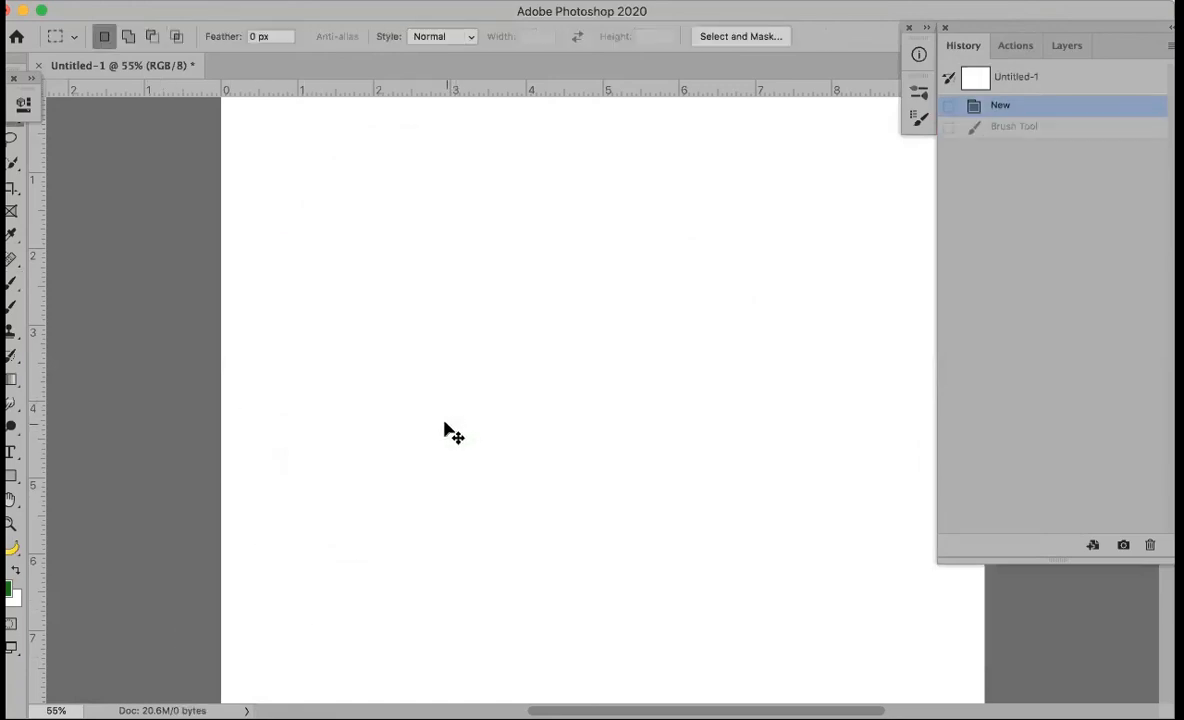
Reset to default black and stamp the smoke brush at the canvas centre
key(d)
key(b)
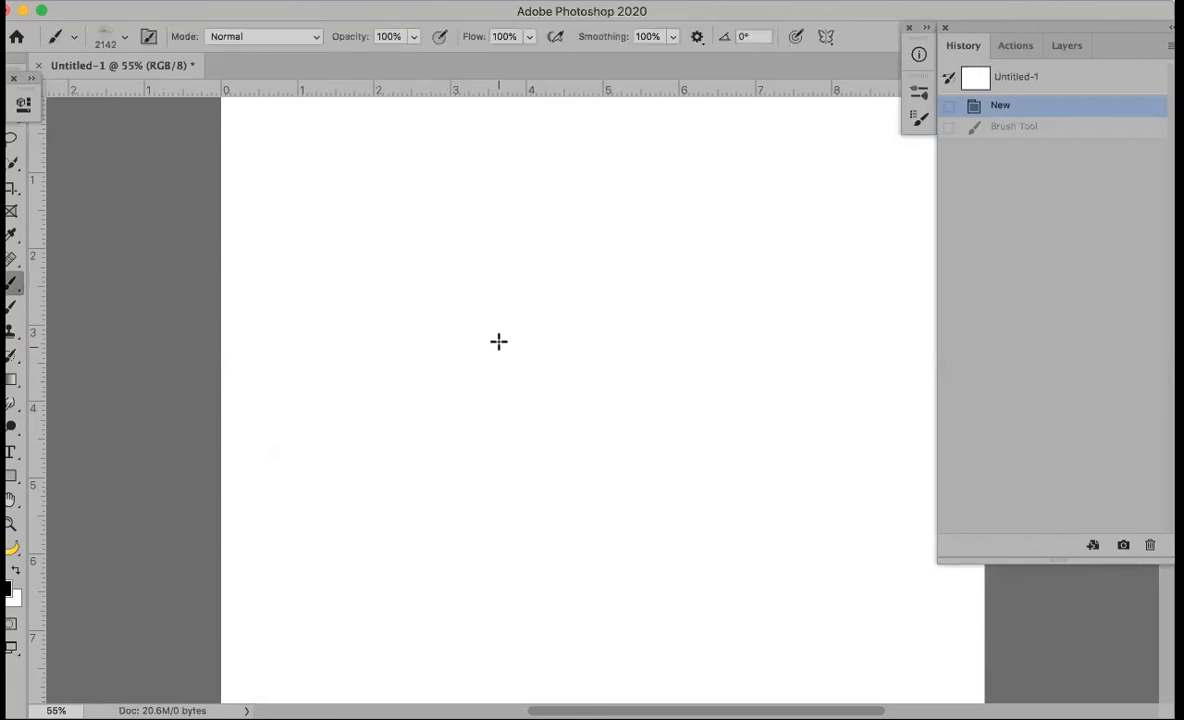
click(565, 378)
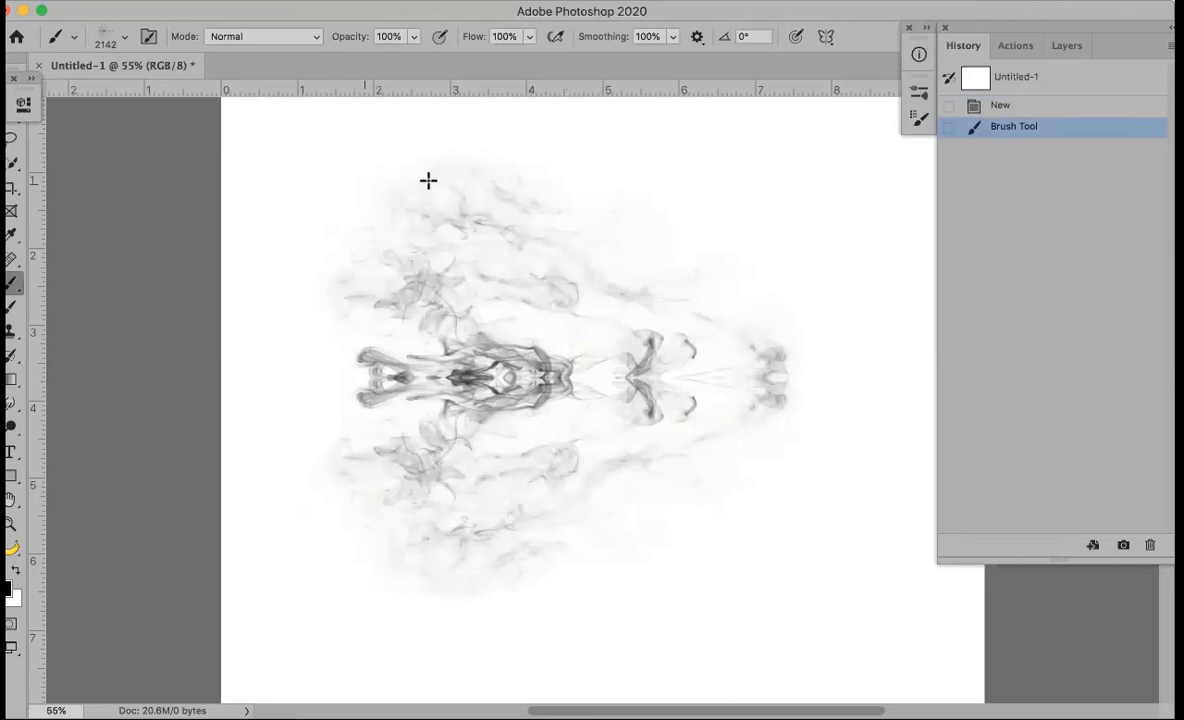
Marquee the smoke stamp and define it as a brush preset named Face
key(m)
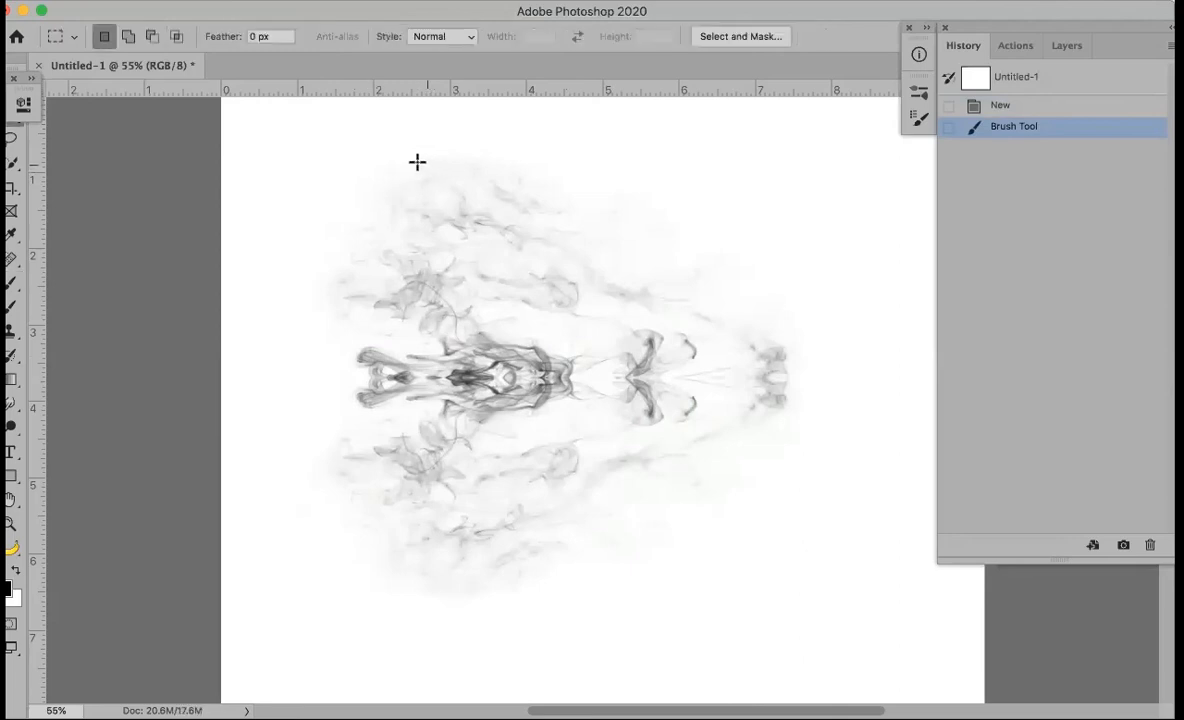
drag(289, 141, 822, 626)
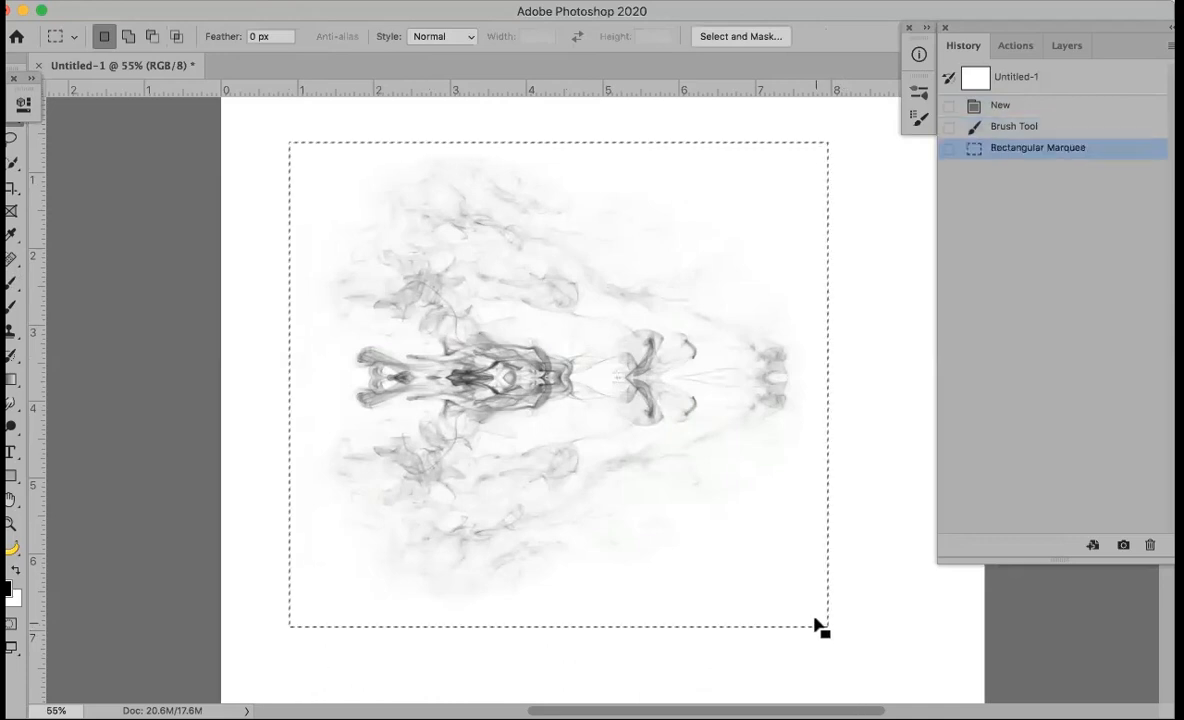
click(193, 11)
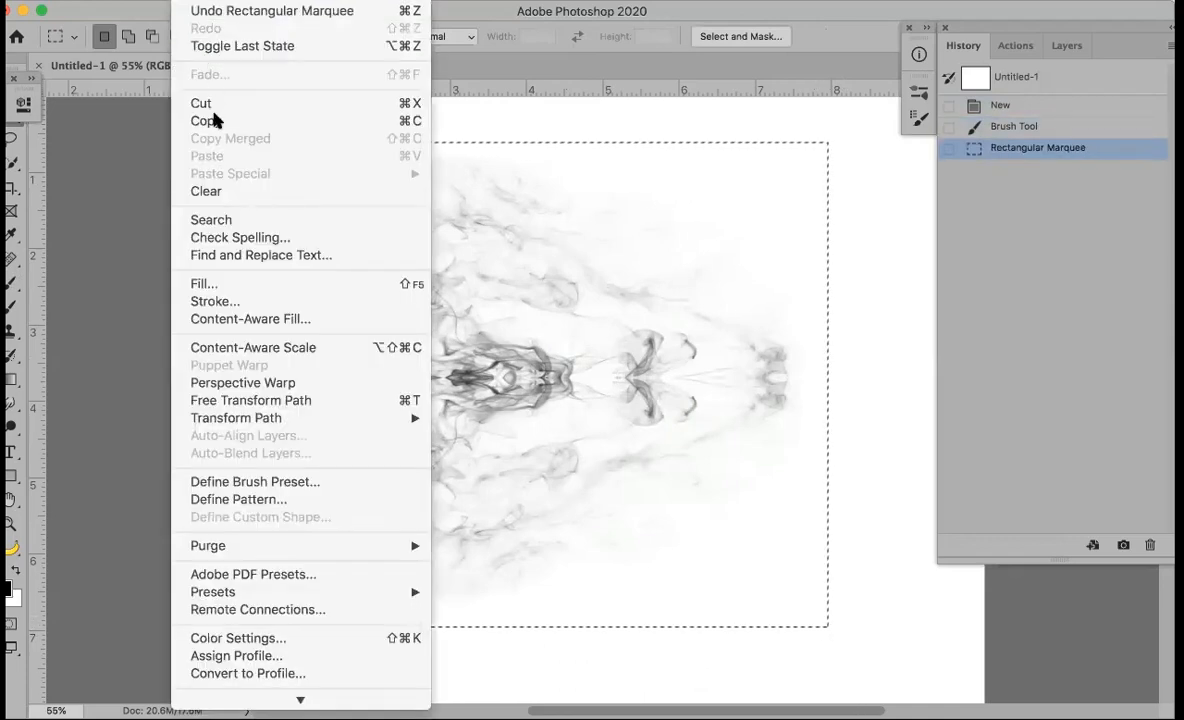
click(258, 485)
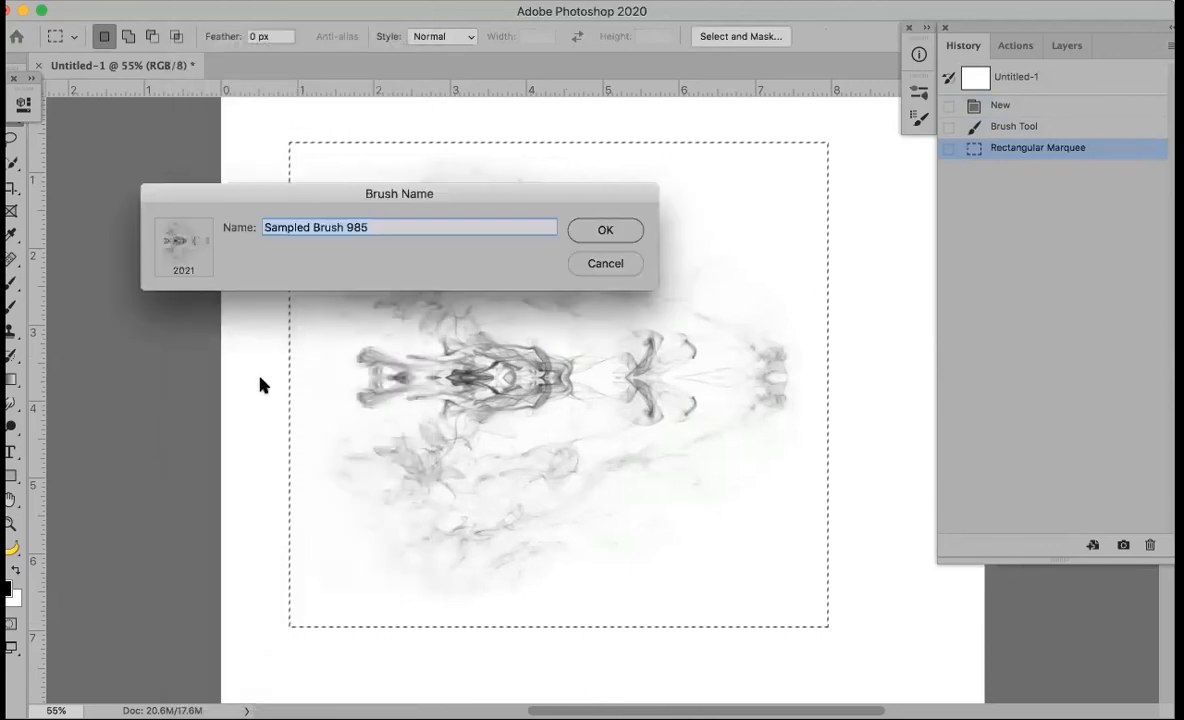
text(Face)
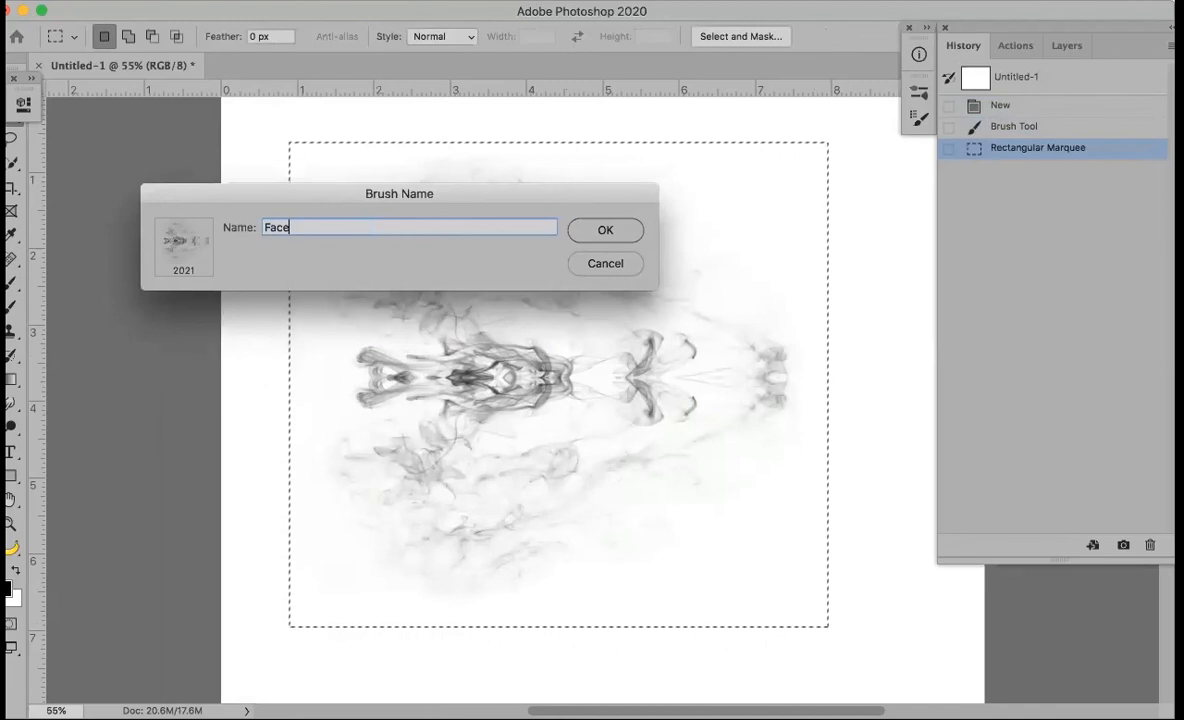
key(Return)
Deselect and undo back to the blank canvas
key(b)
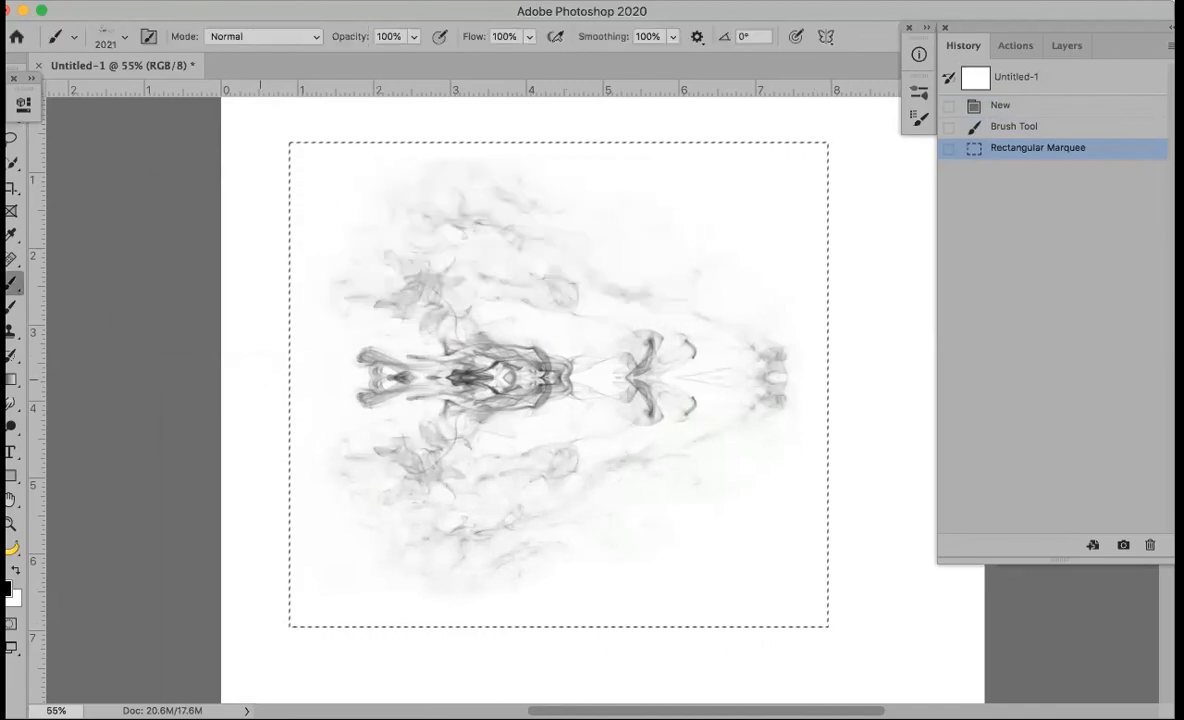
key(super+d)
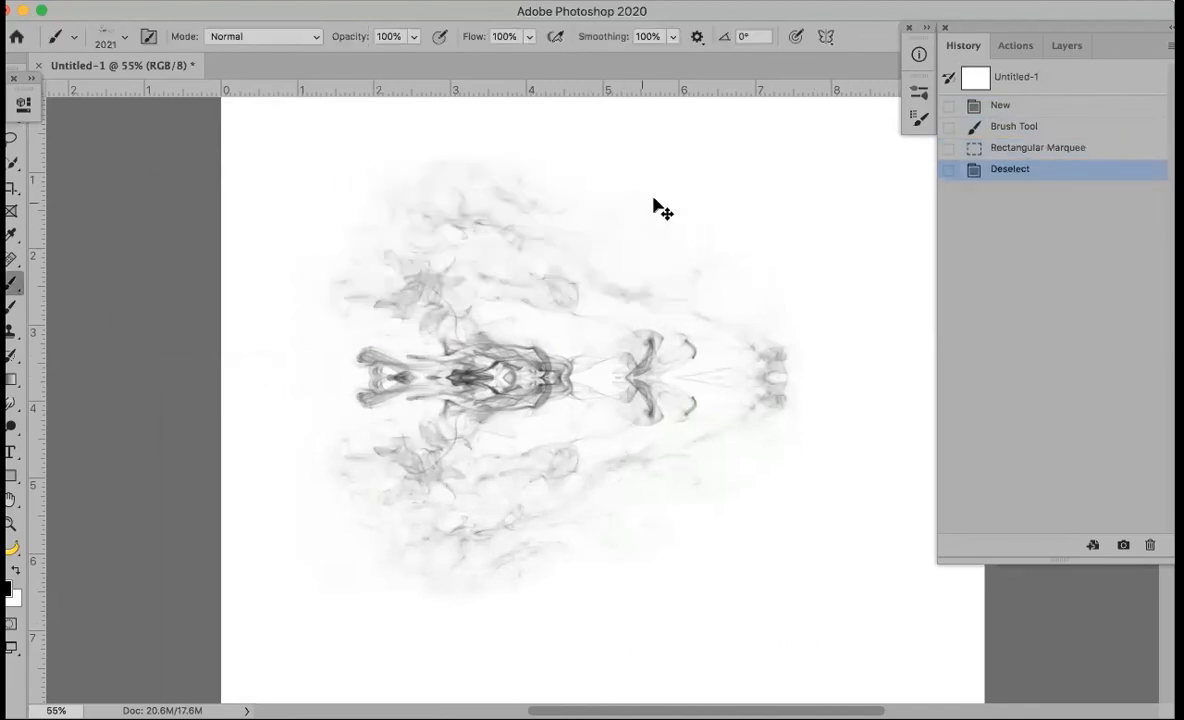
key(super+z)
key(super+z)
key(super+z)
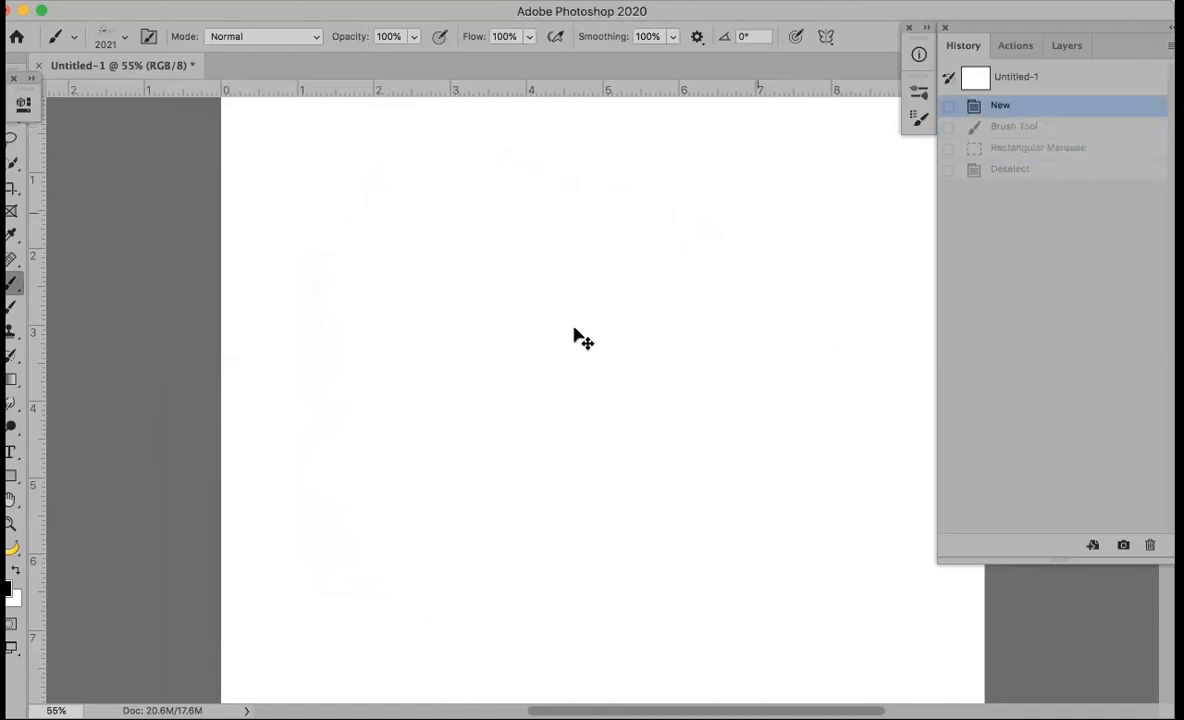
Stamp the Face brush in black, switch the foreground to red, stamp again, then revert the canvas to blank
click(592, 370)
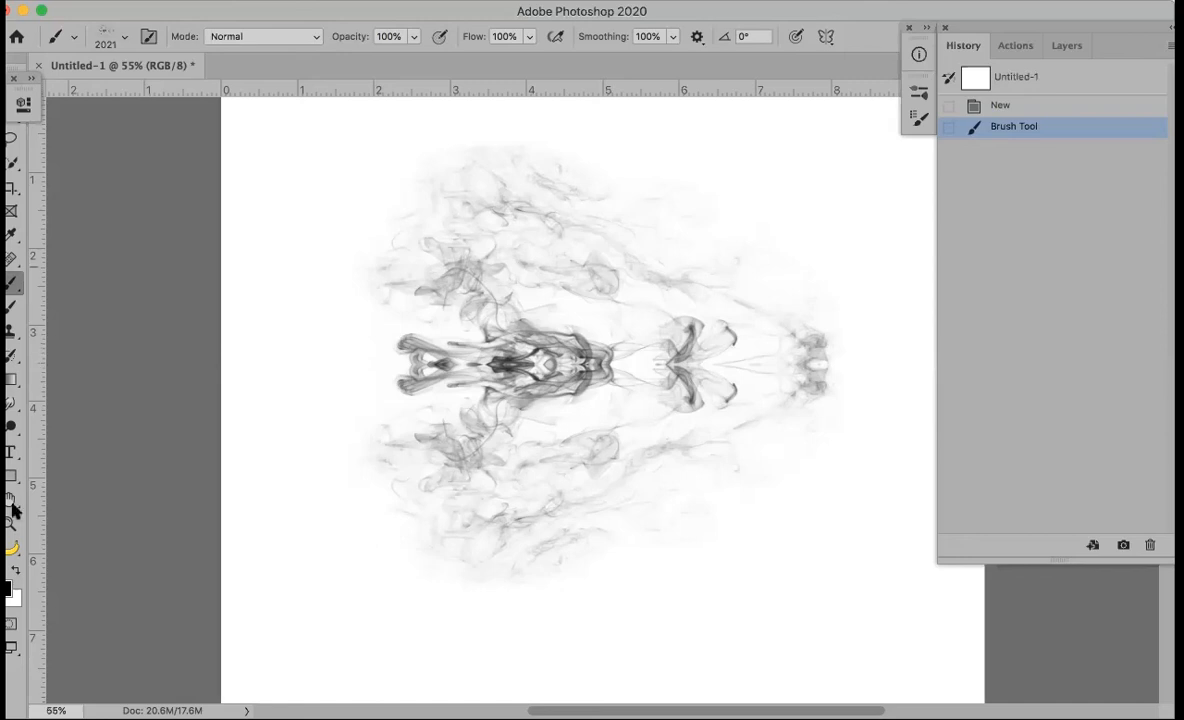
click(9, 589)
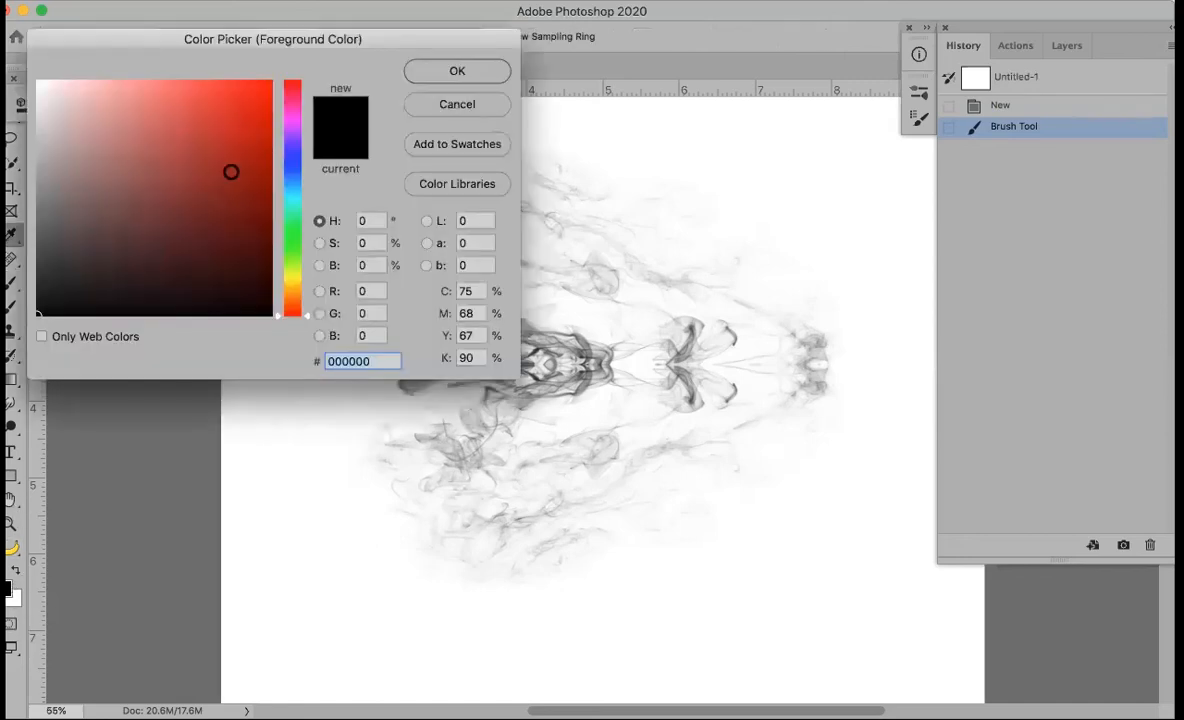
click(246, 111)
key(Return)
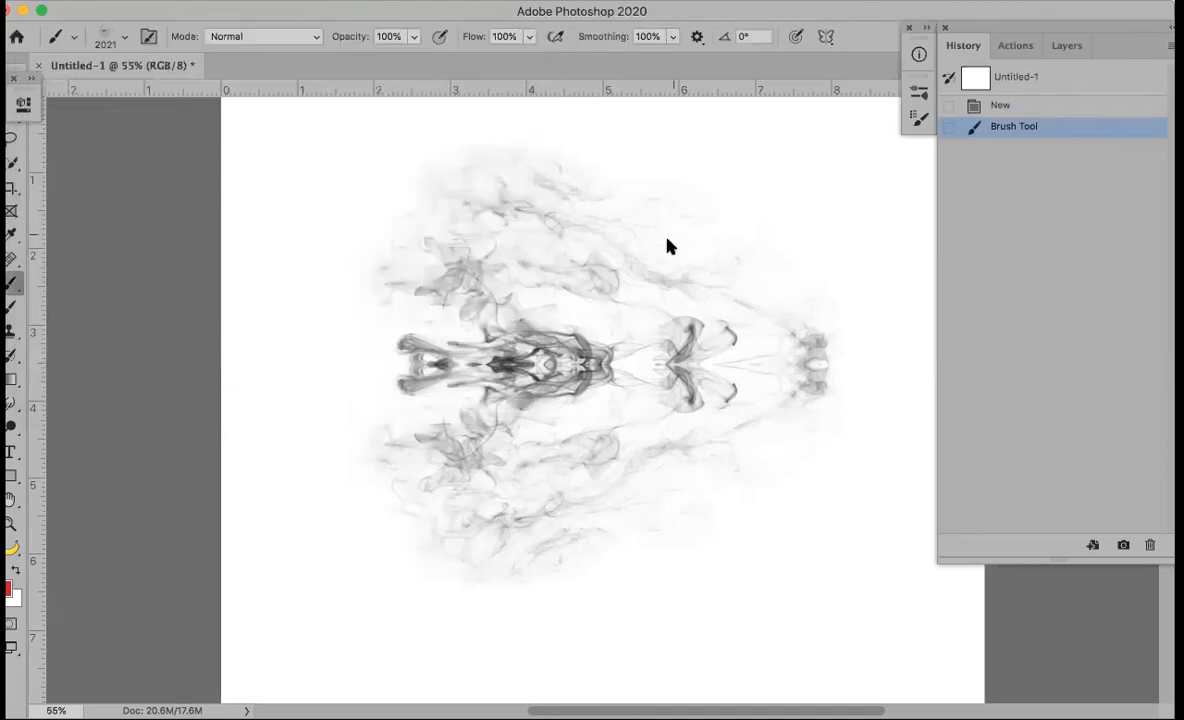
click(445, 582)
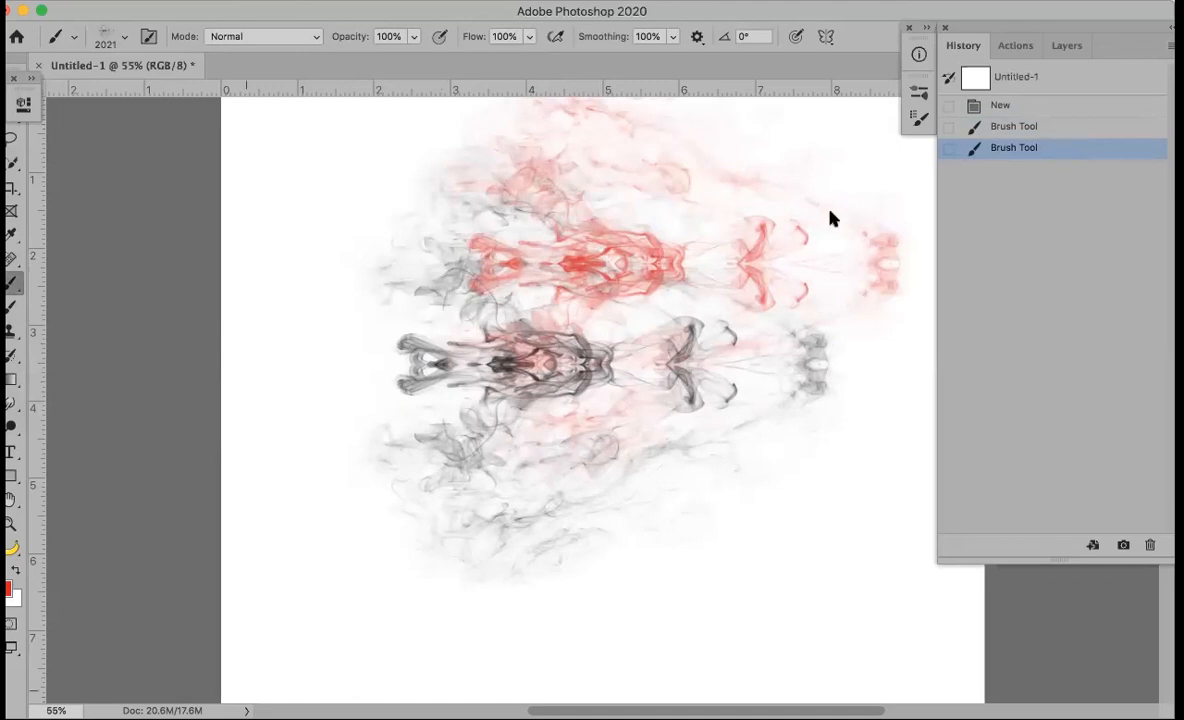
click(1008, 116)
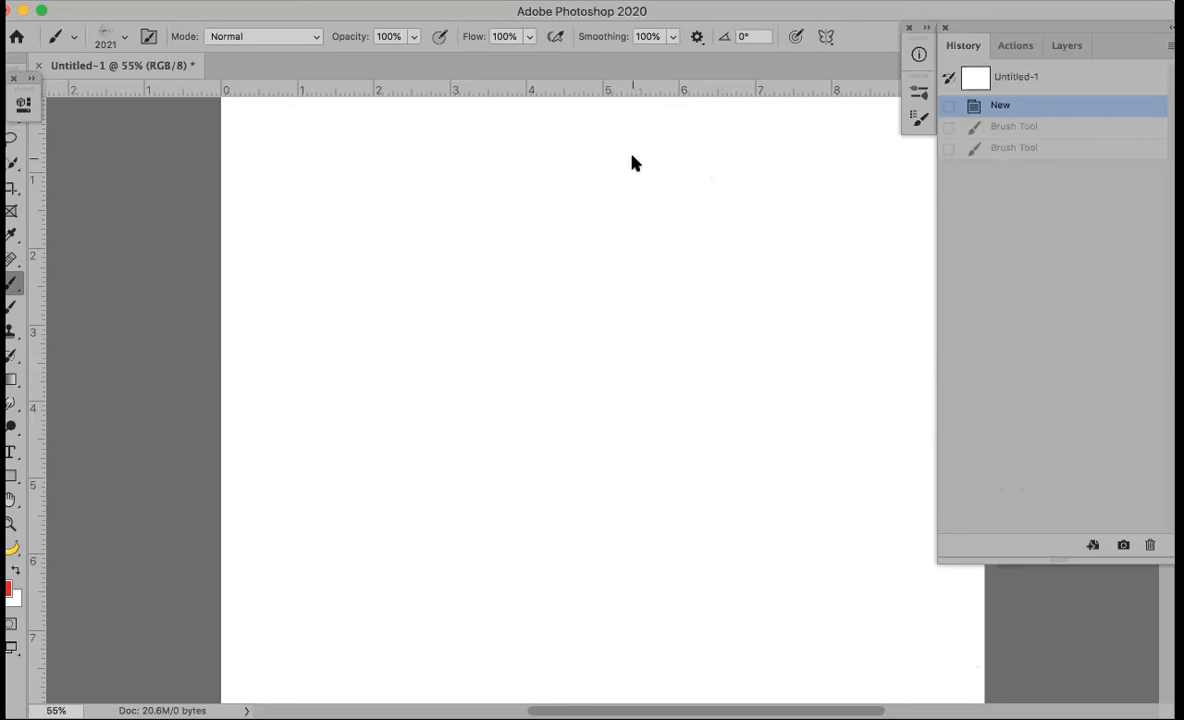
Hide the floating History panel and side docks to leave the blank canvas unobstructed
key(super+Tab)
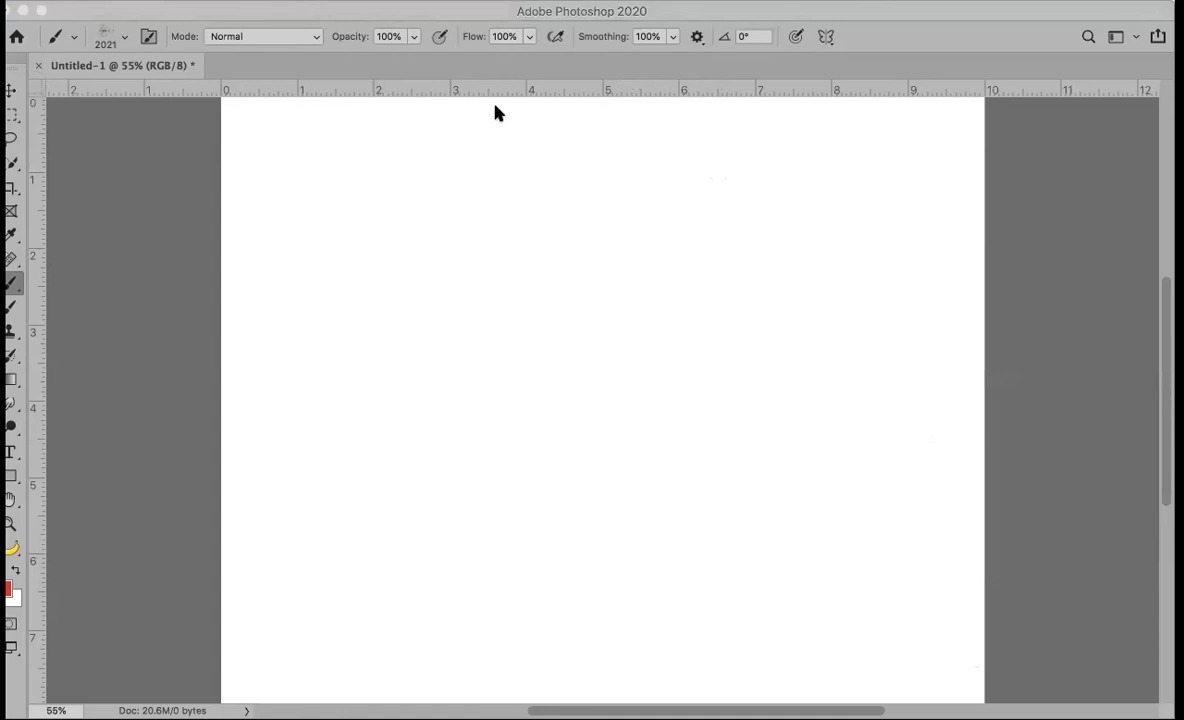